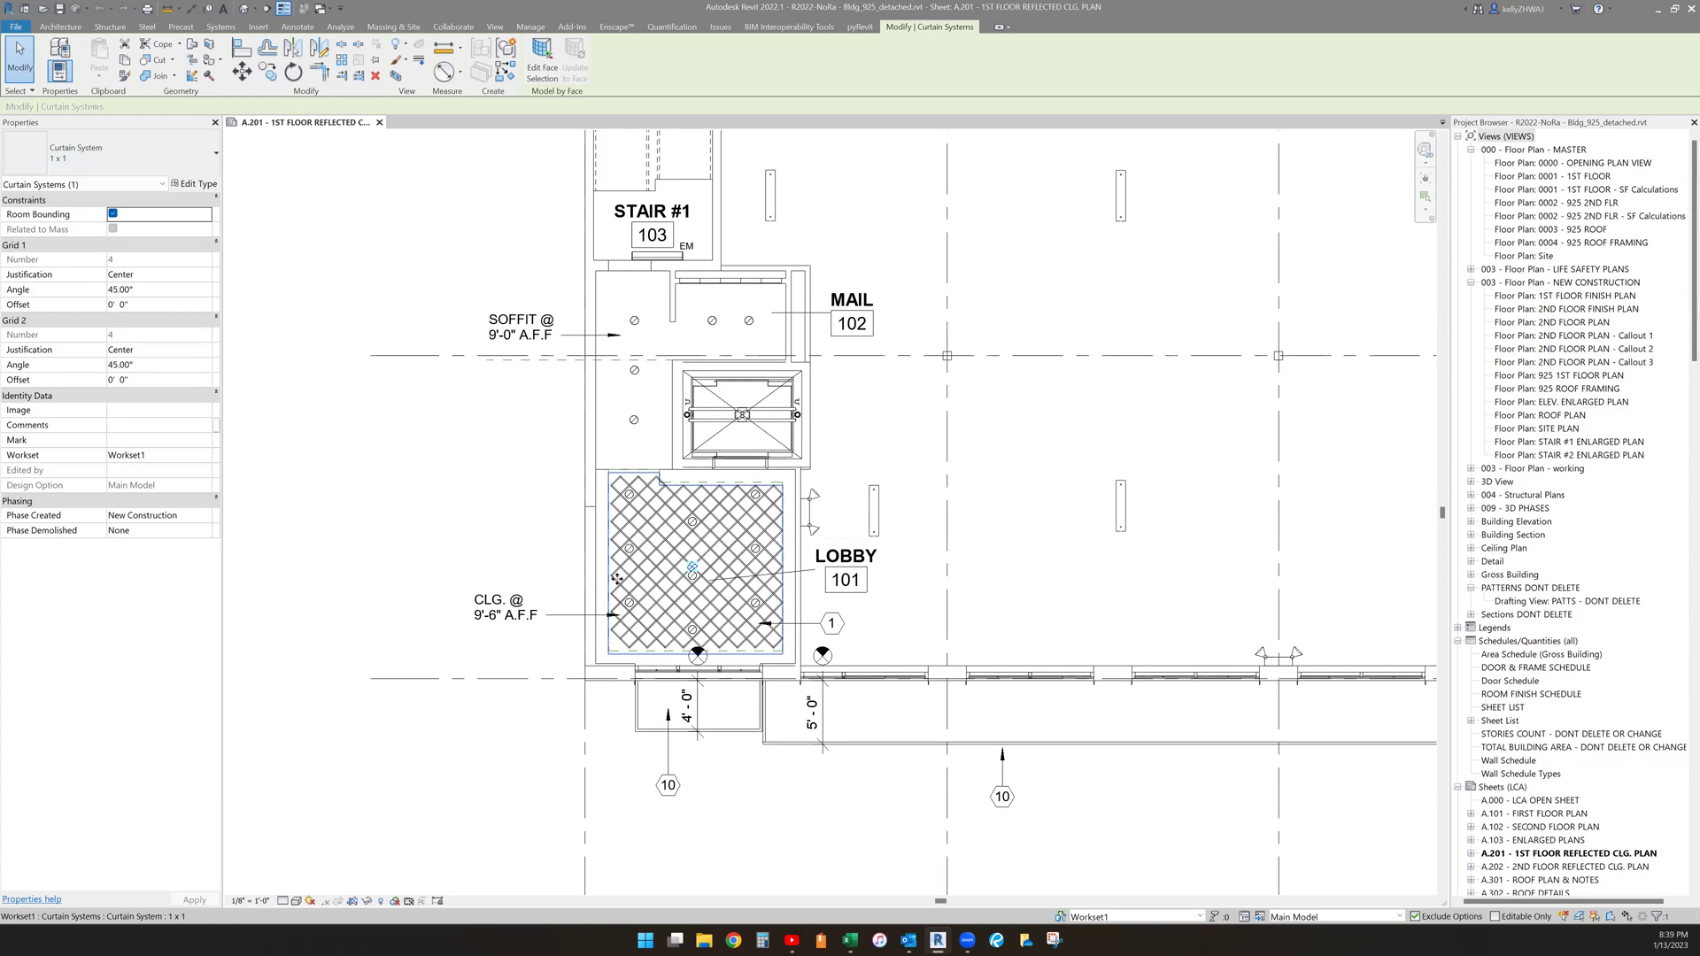
pyautogui.scroll(1, 691, 521)
pyautogui.scroll(3, 751, 650)
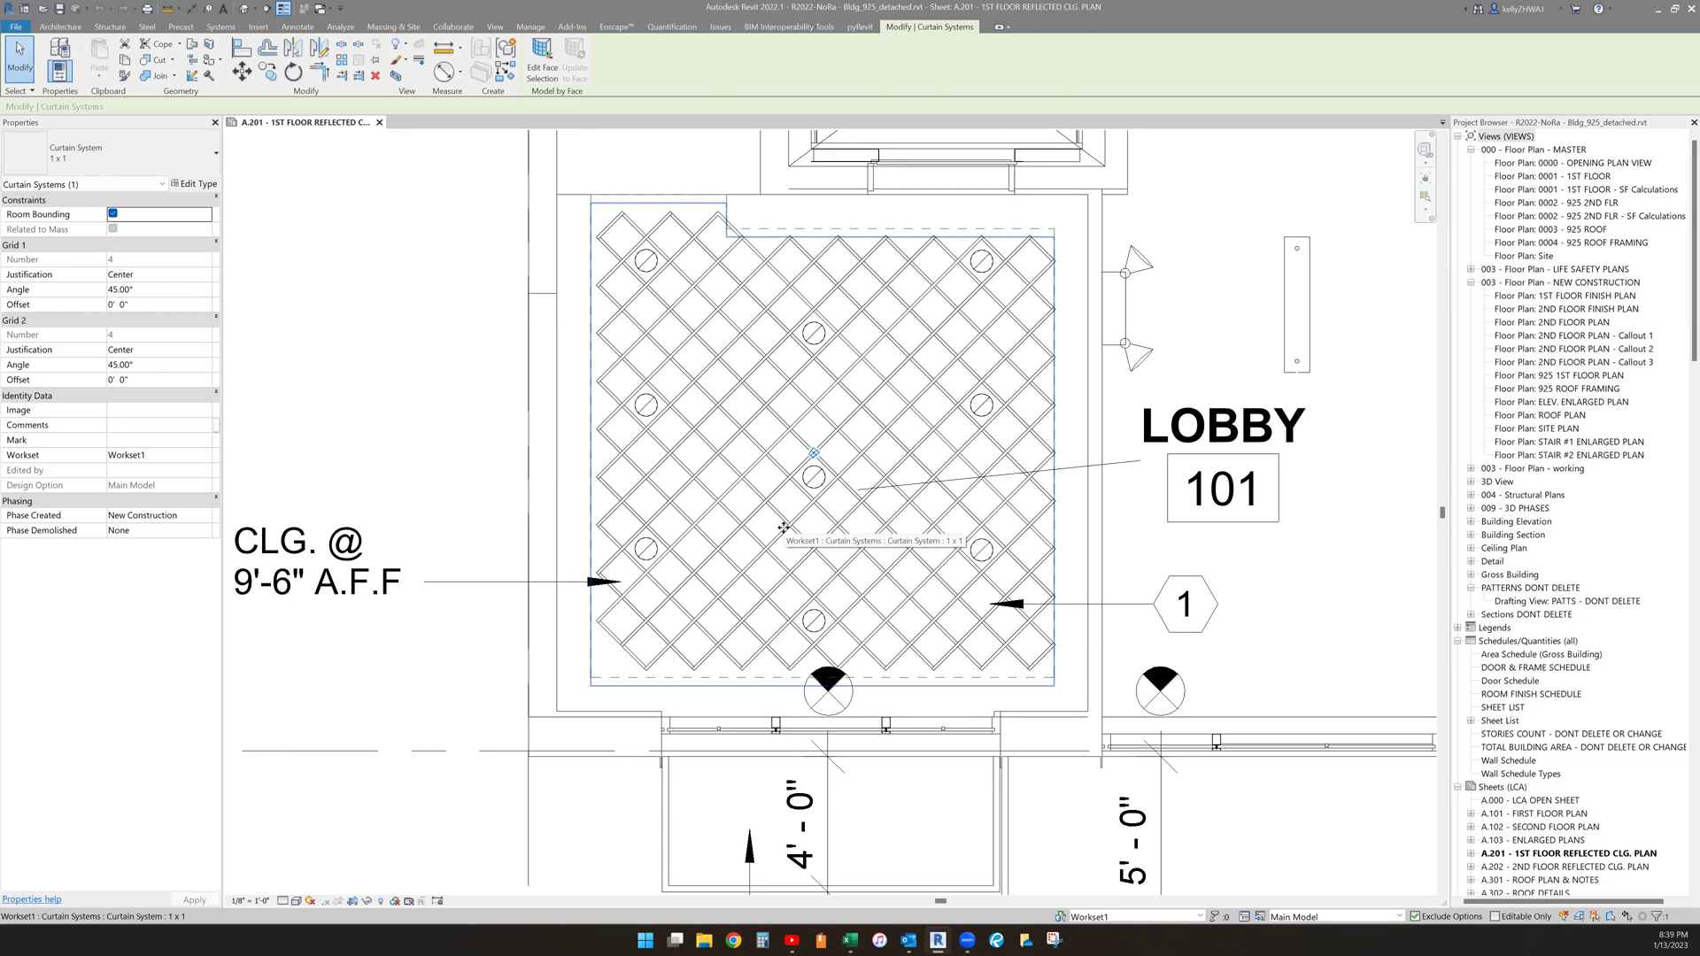
# - Enable Temporary View Properties, then cut and open a new section through the lobby
pyautogui.press('Delete')
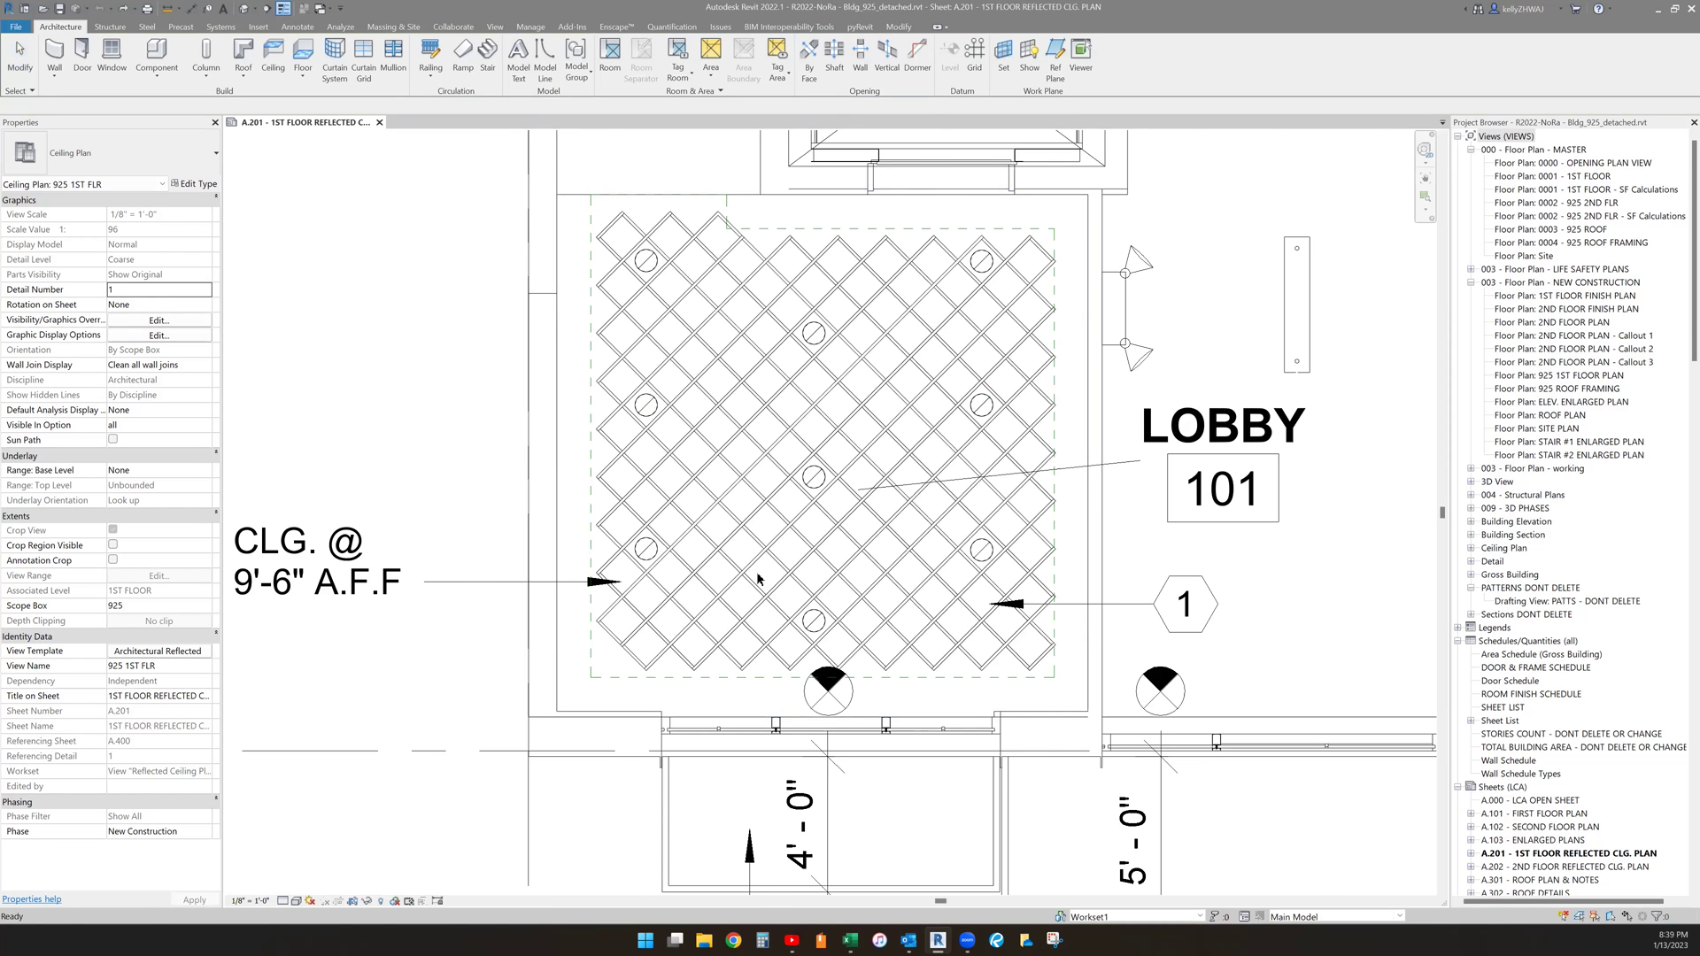
pyautogui.scroll(-2, 759, 579)
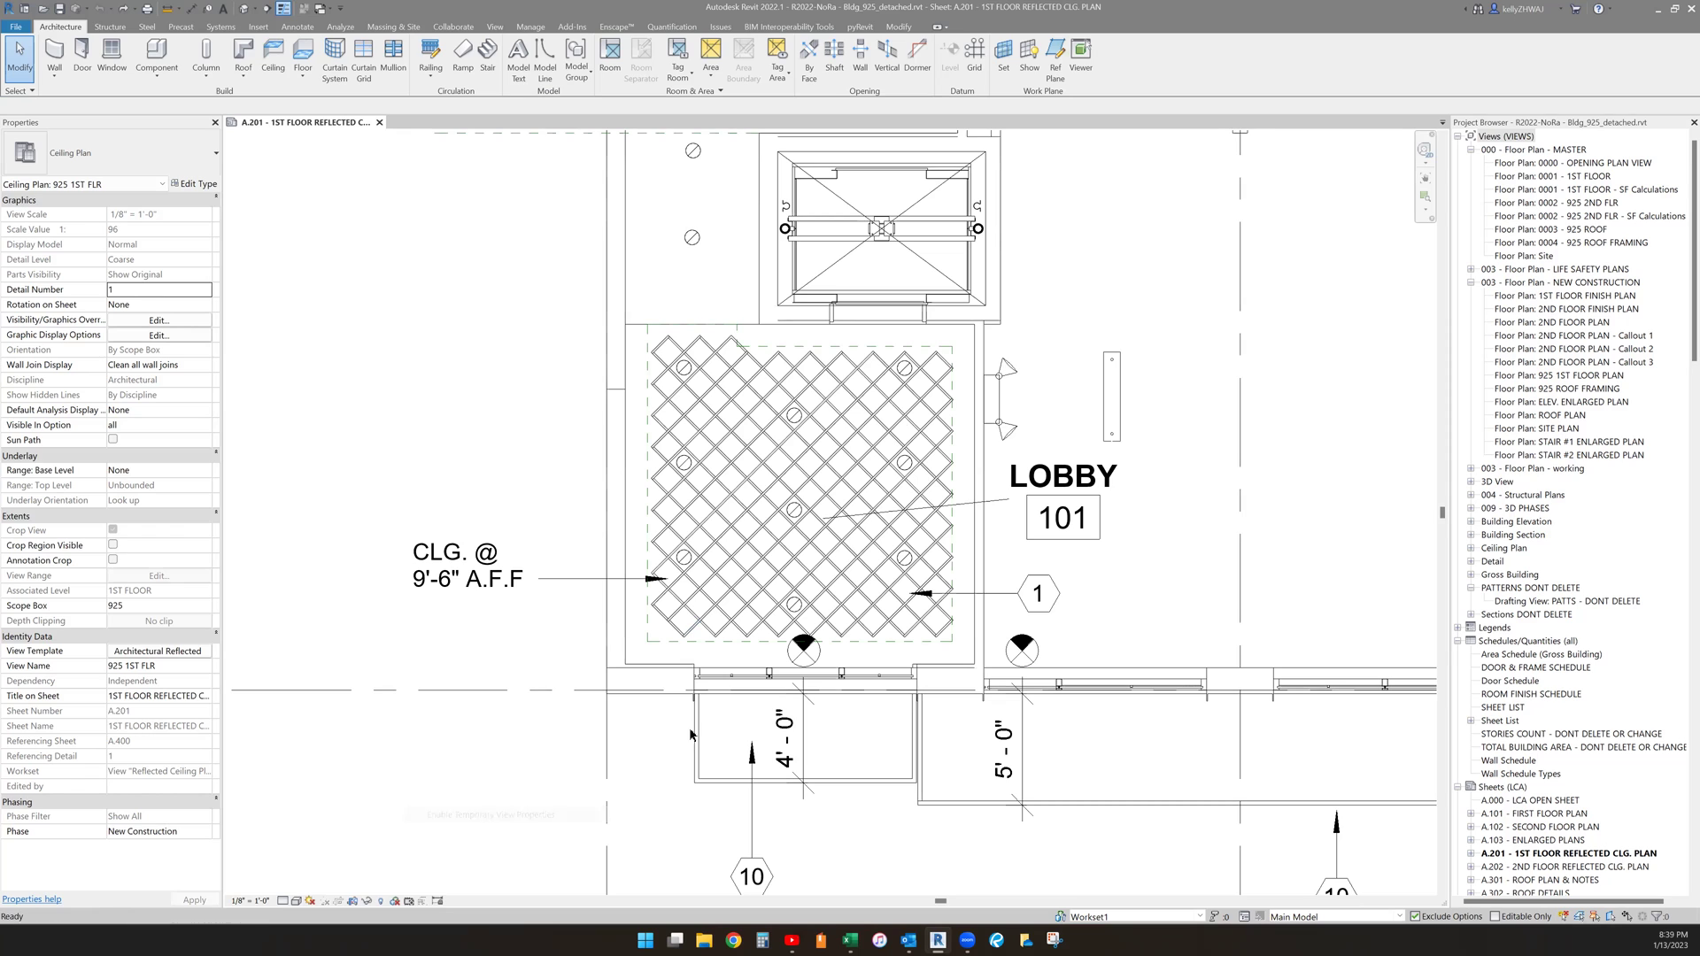
pyautogui.click(397, 901)
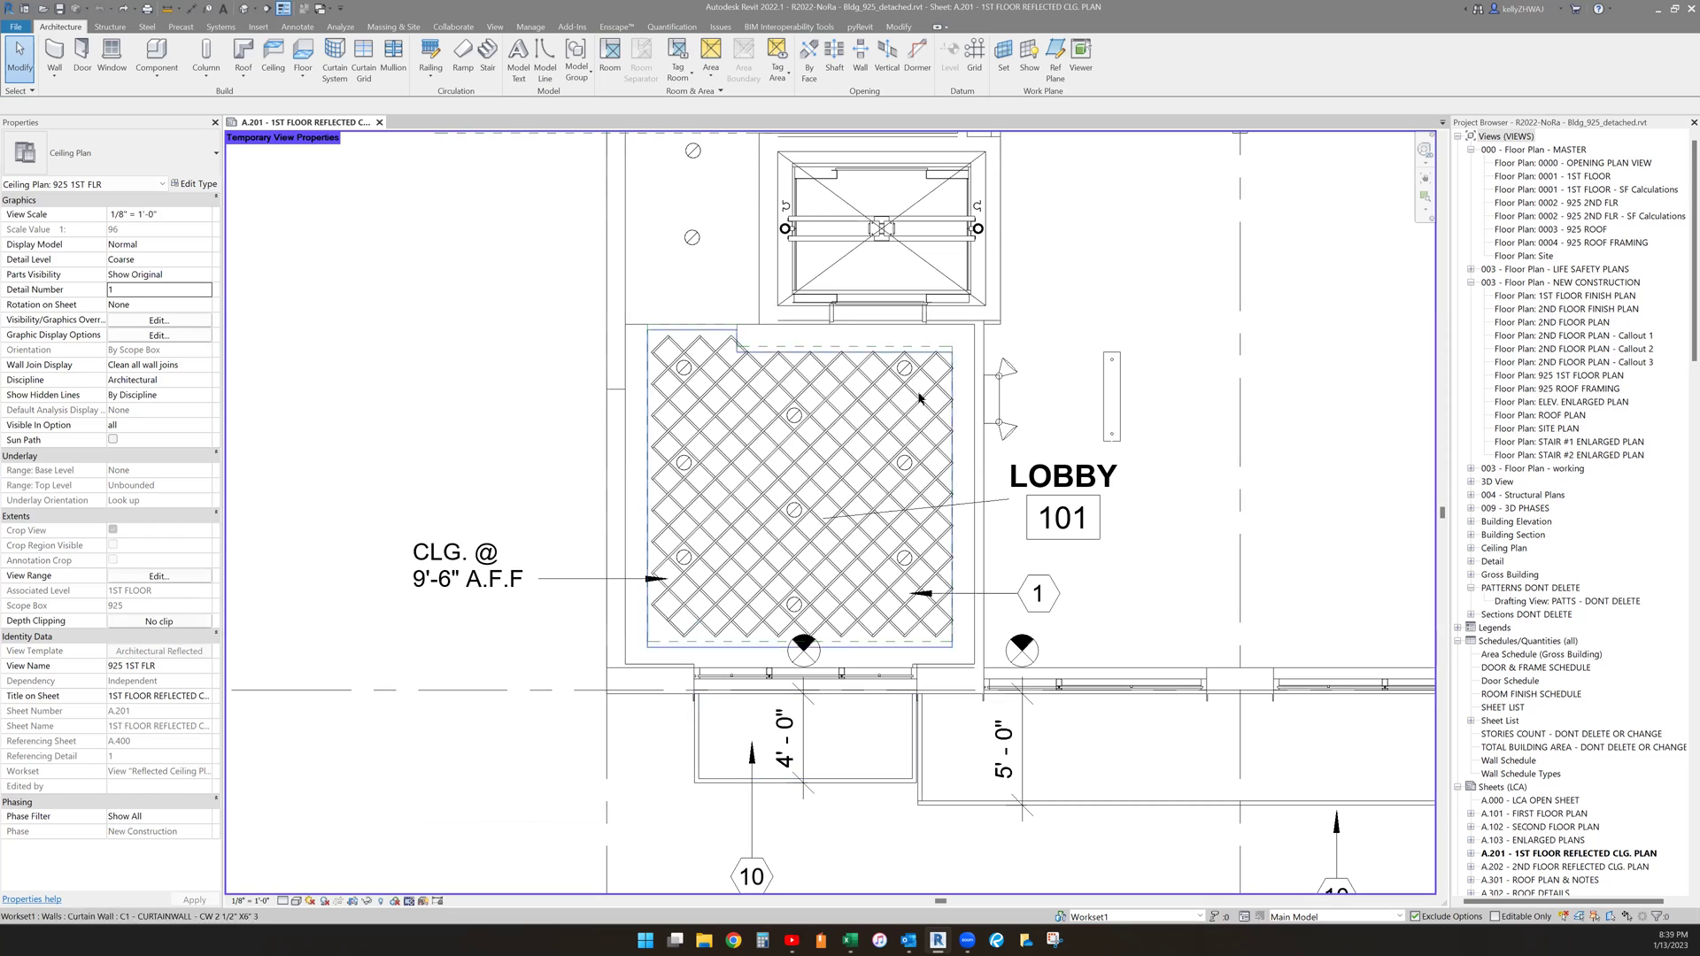
pyautogui.click(265, 10)
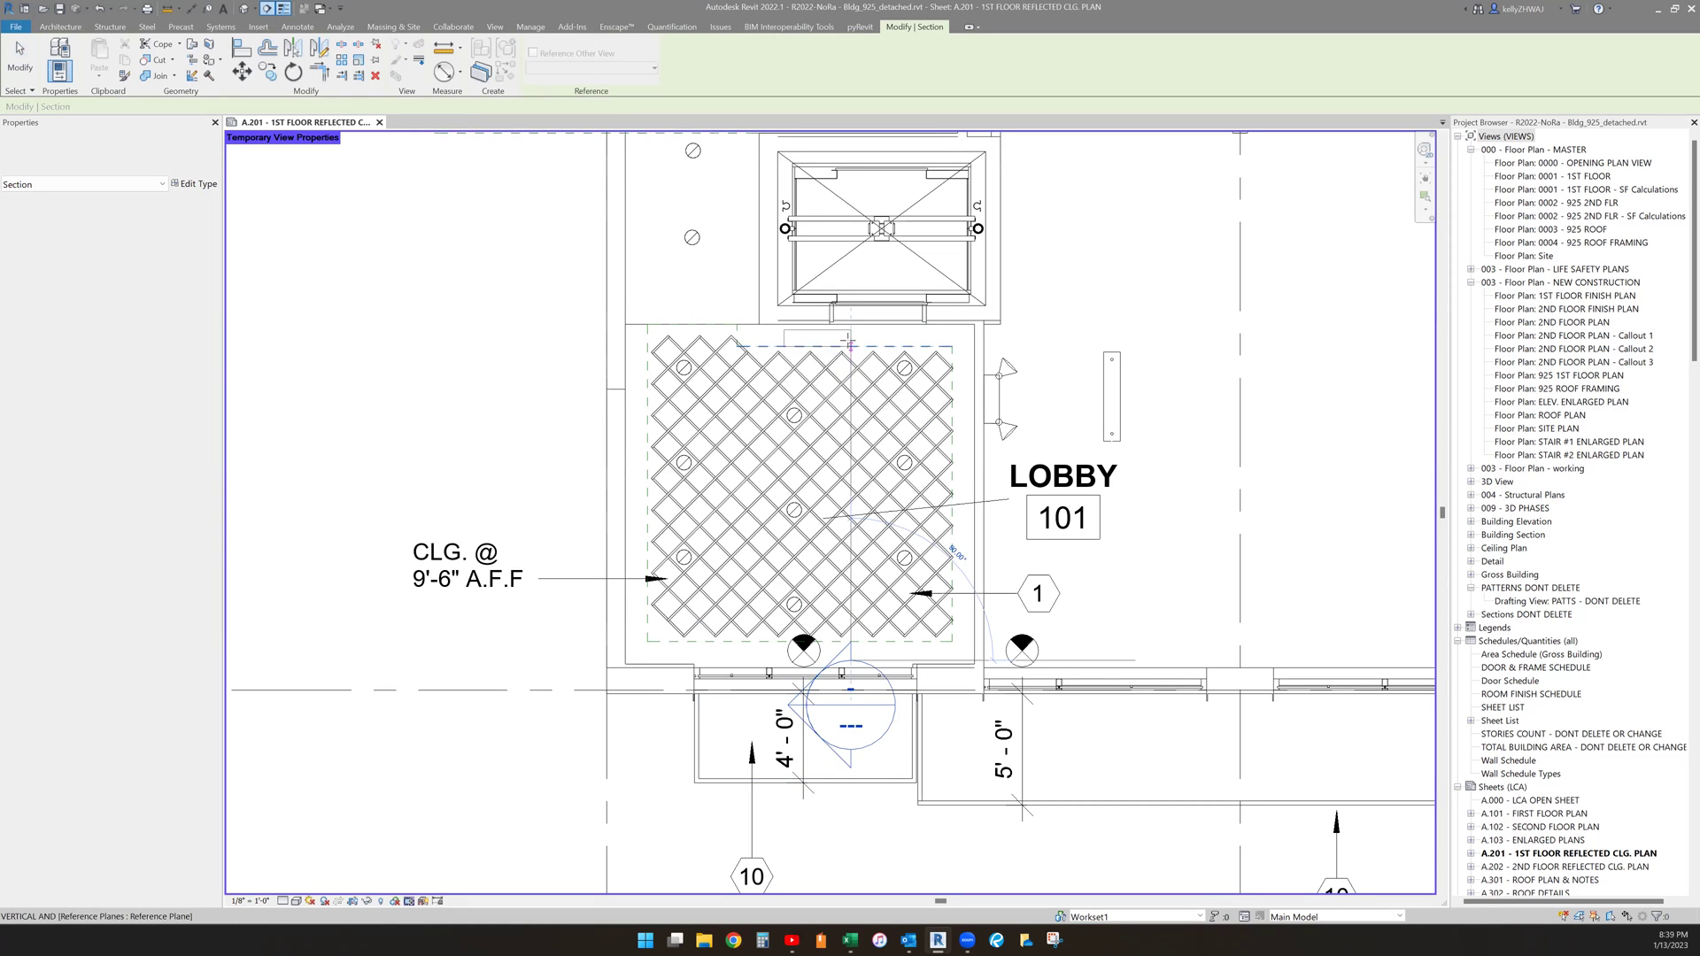
pyautogui.click(851, 326)
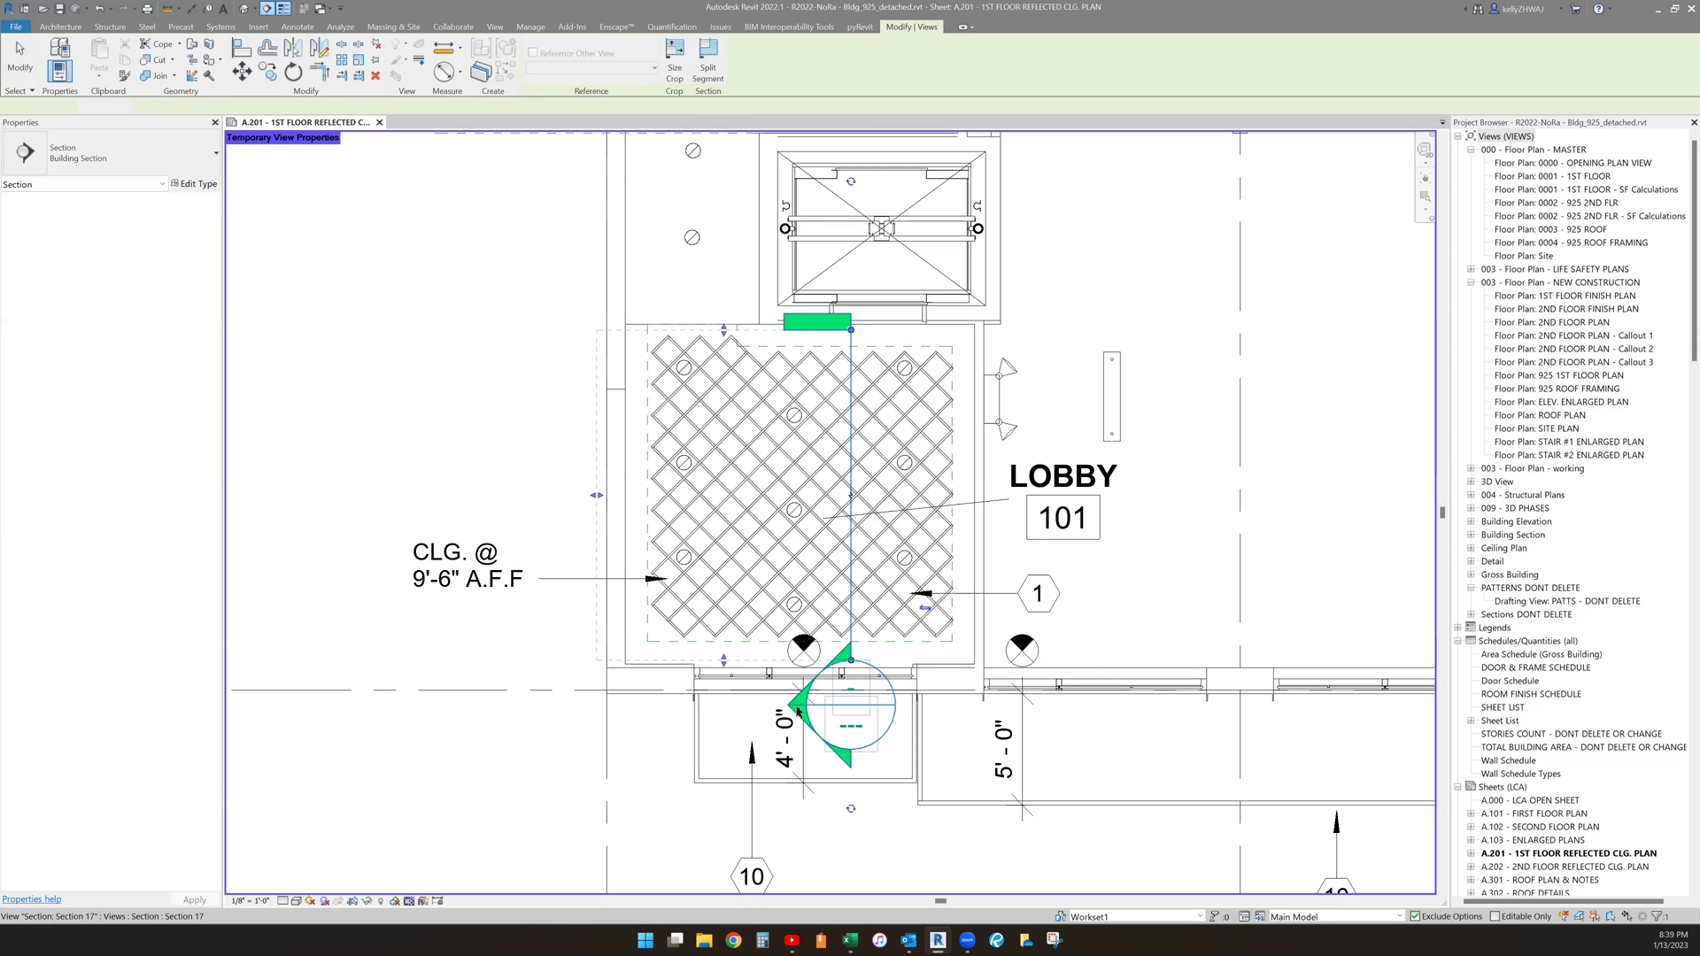
pyautogui.doubleClick(852, 730)
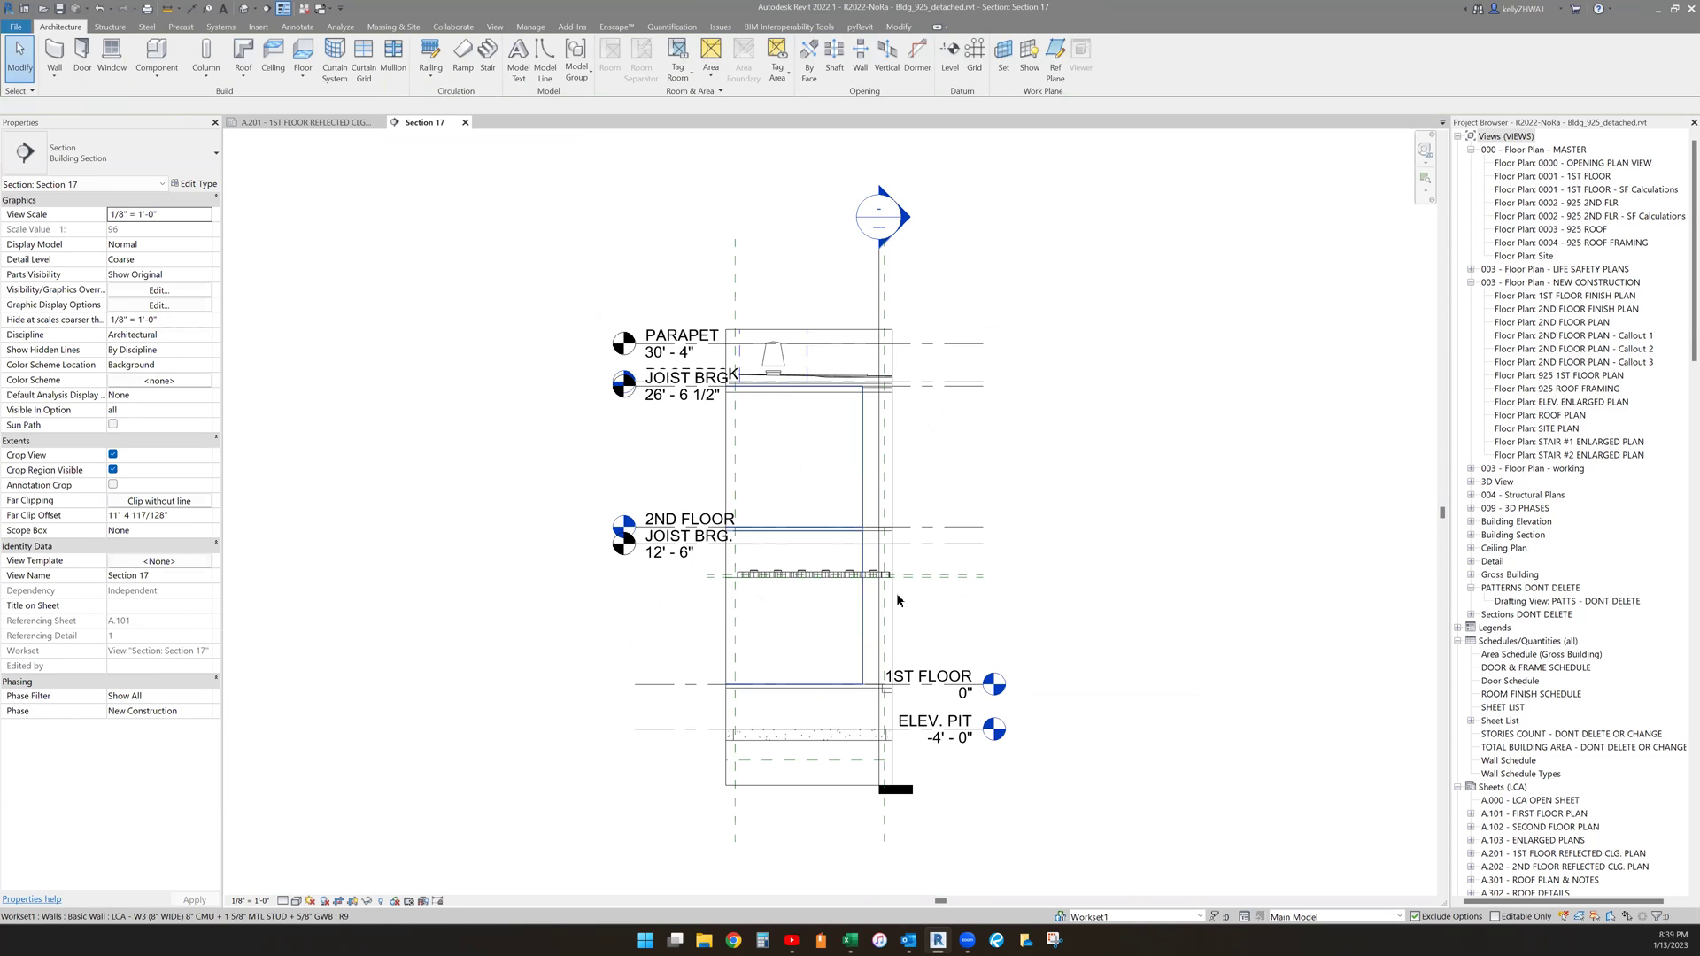
pyautogui.scroll(3, 991, 599)
pyautogui.scroll(-1, 992, 598)
pyautogui.scroll(-2, 984, 614)
# - Add a vertical 13'-6" aligned dimension (DI) around the ceiling levels in Section 17
pyautogui.moveTo(984, 615); pyautogui.dragTo(963, 500, button='middle')
pyautogui.press('d')
pyautogui.press('i')
pyautogui.click(526, 783)
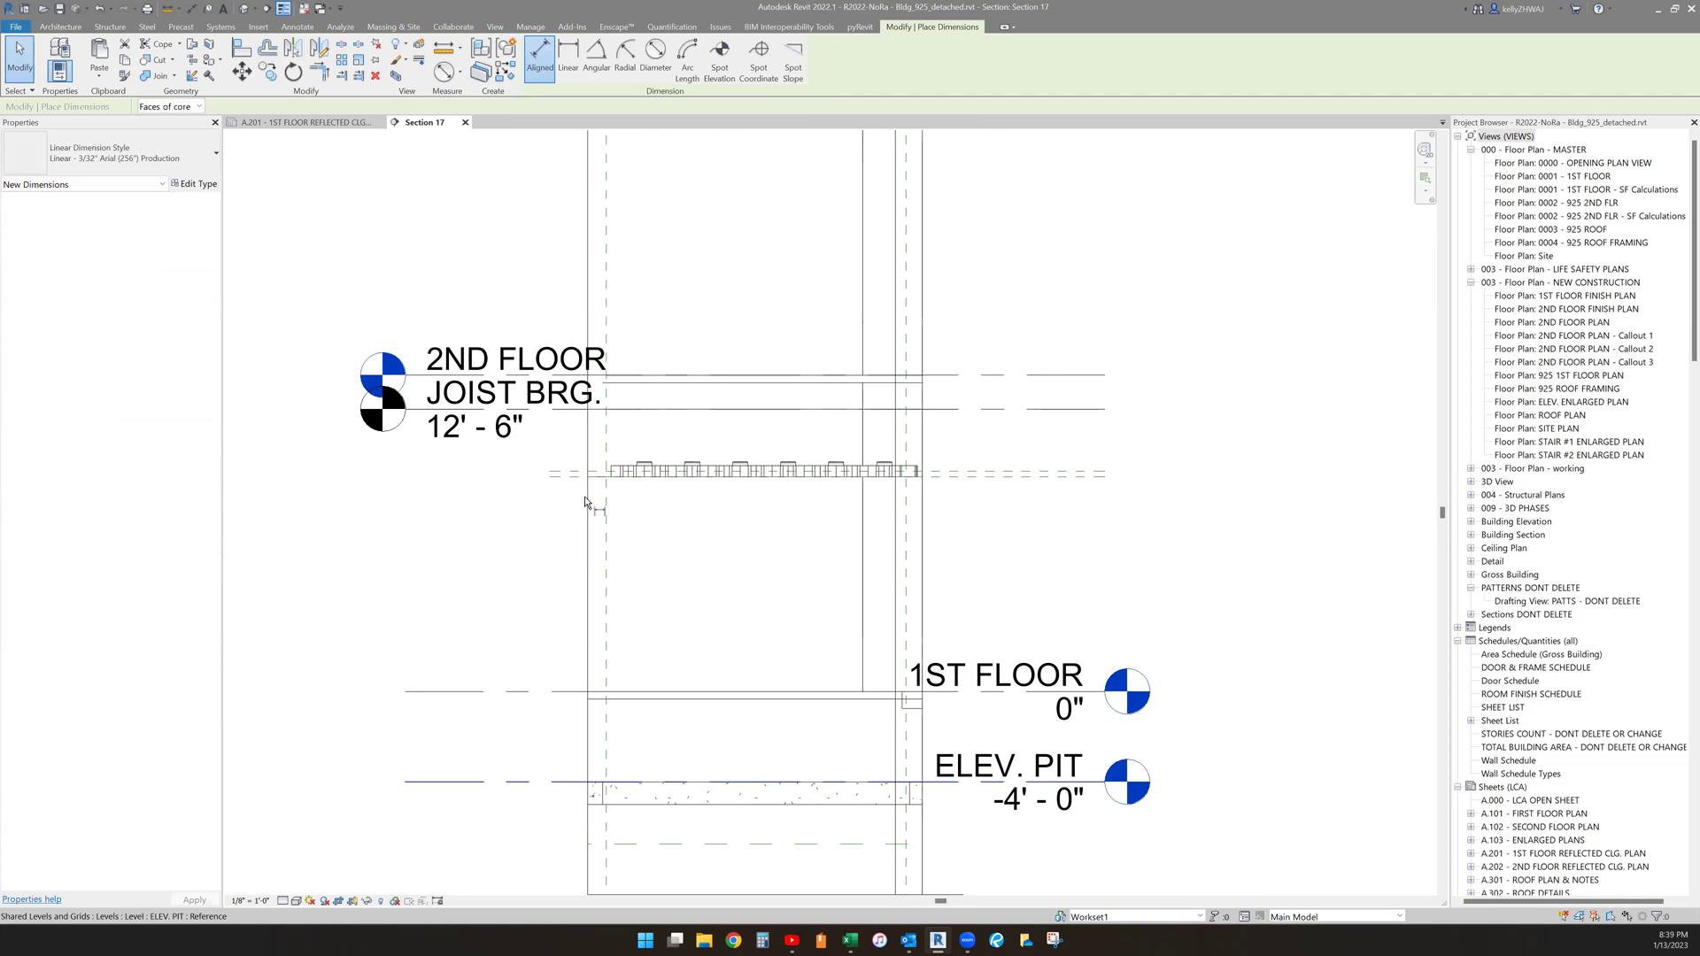
pyautogui.click(564, 473)
pyautogui.click(555, 547)
pyautogui.press('Escape')
pyautogui.press('Escape')
pyautogui.scroll(1, 965, 475)
# - Inspect the 9'6 DECO CEILING HGT and upper reference planes, then return to sheet A.201
pyautogui.click(966, 476)
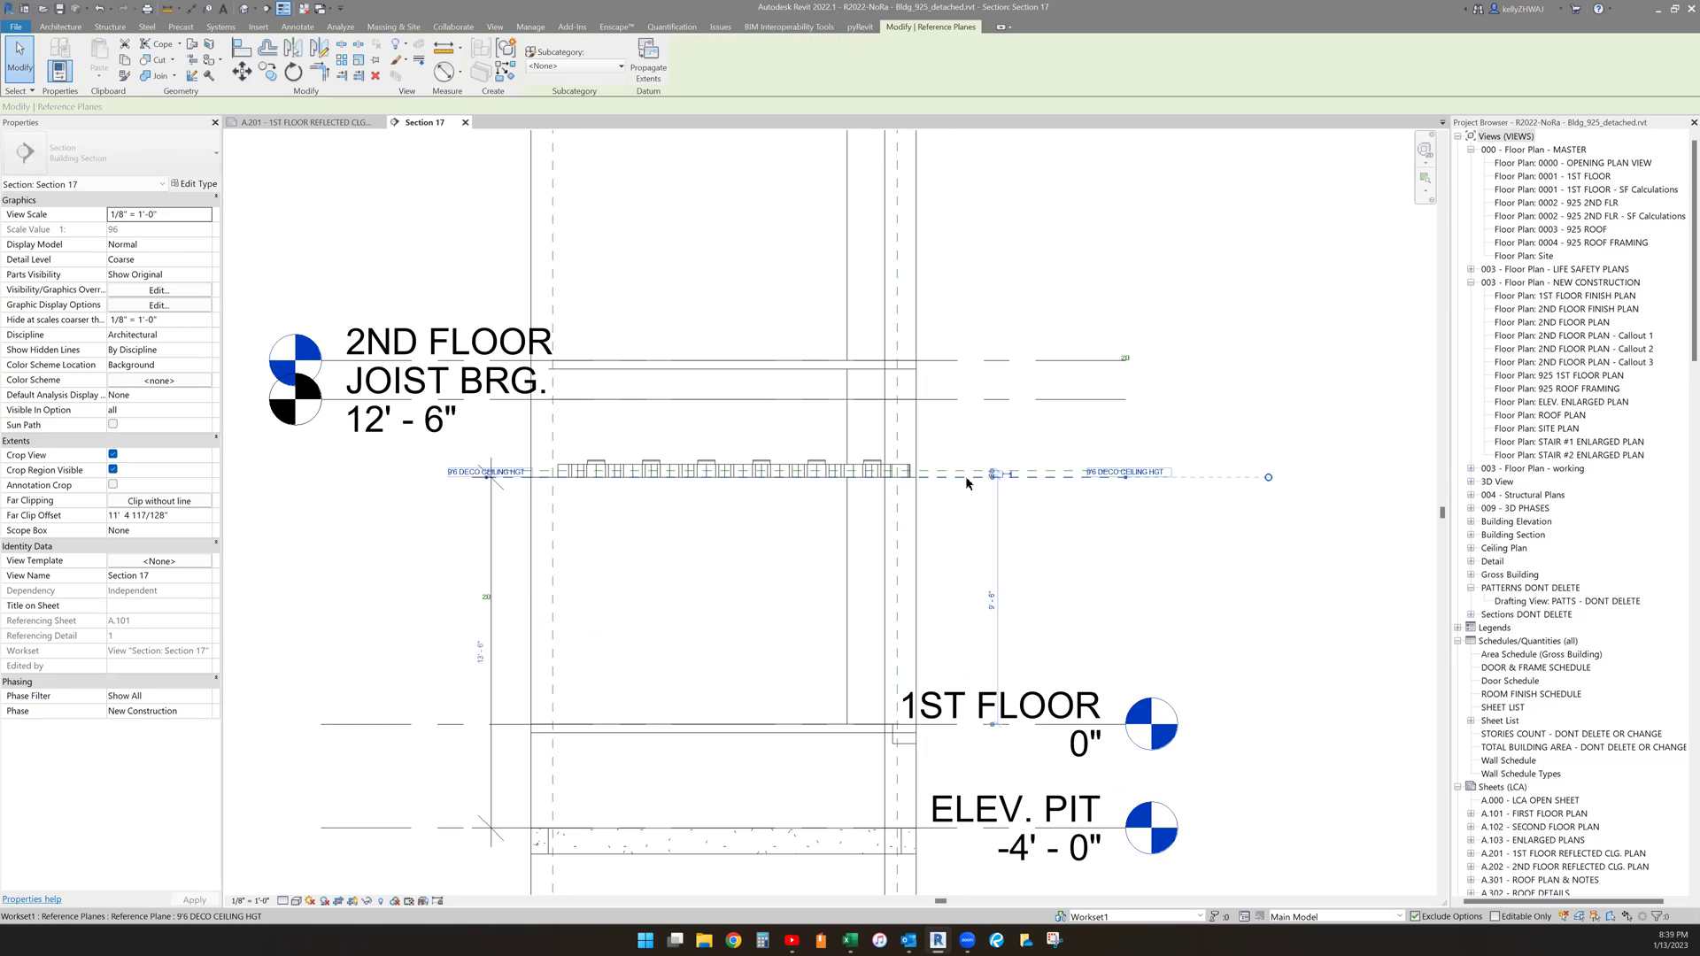
pyautogui.scroll(2, 1152, 469)
pyautogui.click(1146, 475)
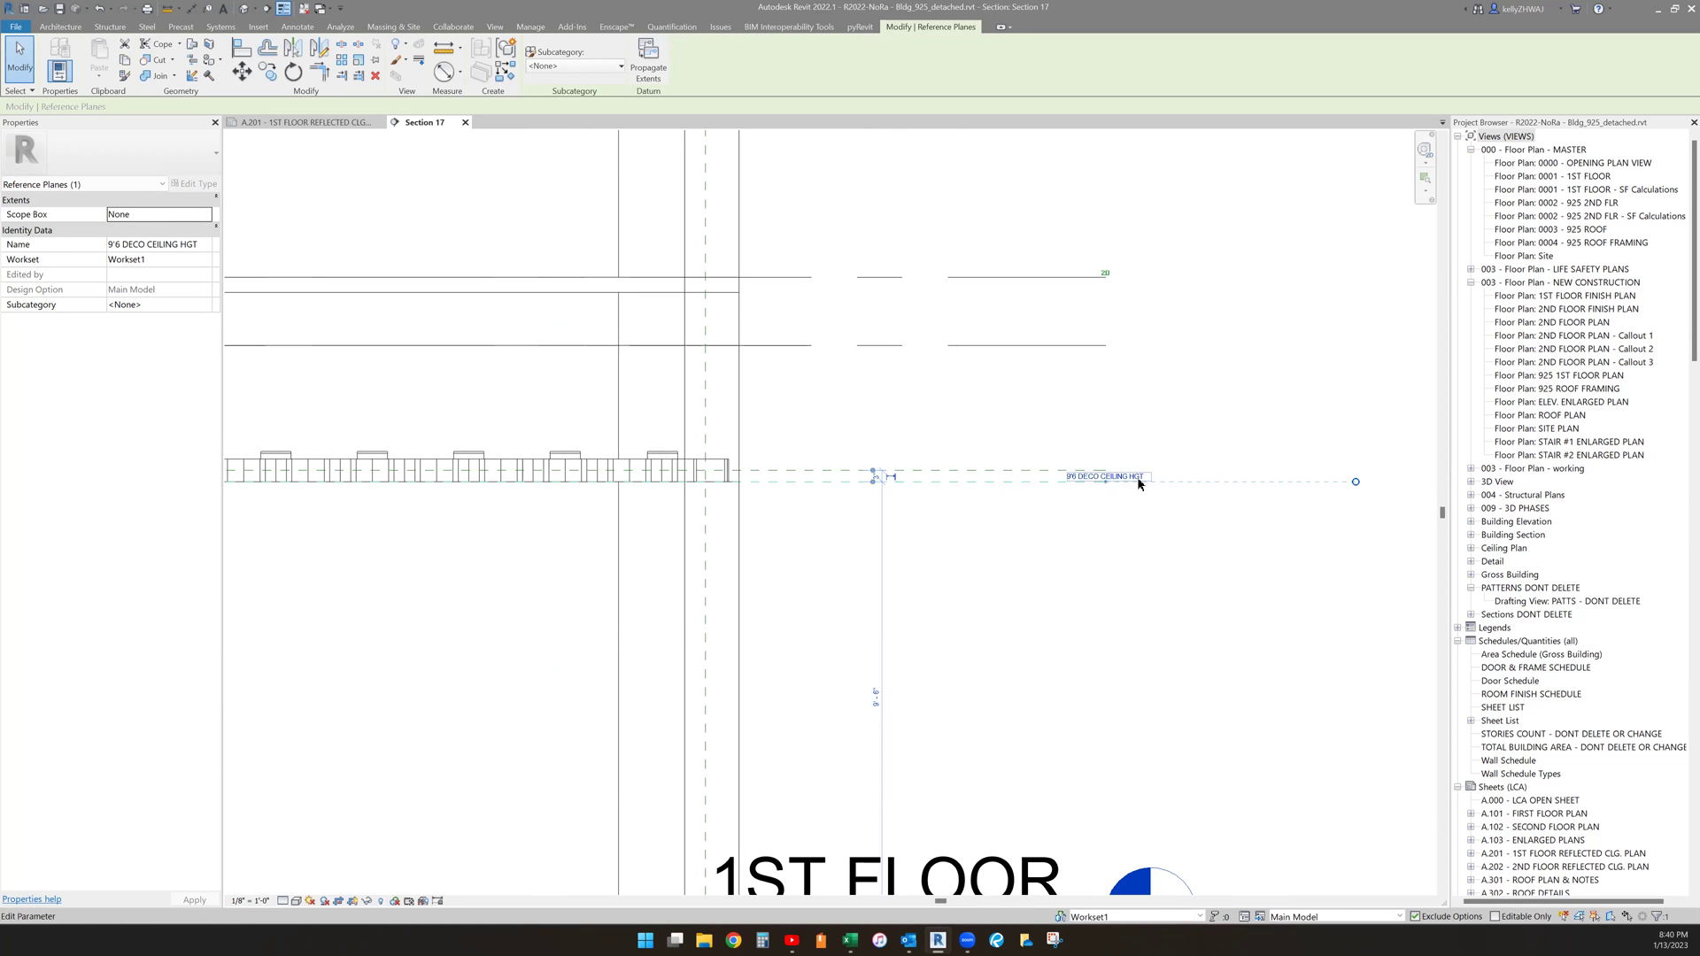
pyautogui.click(1033, 470)
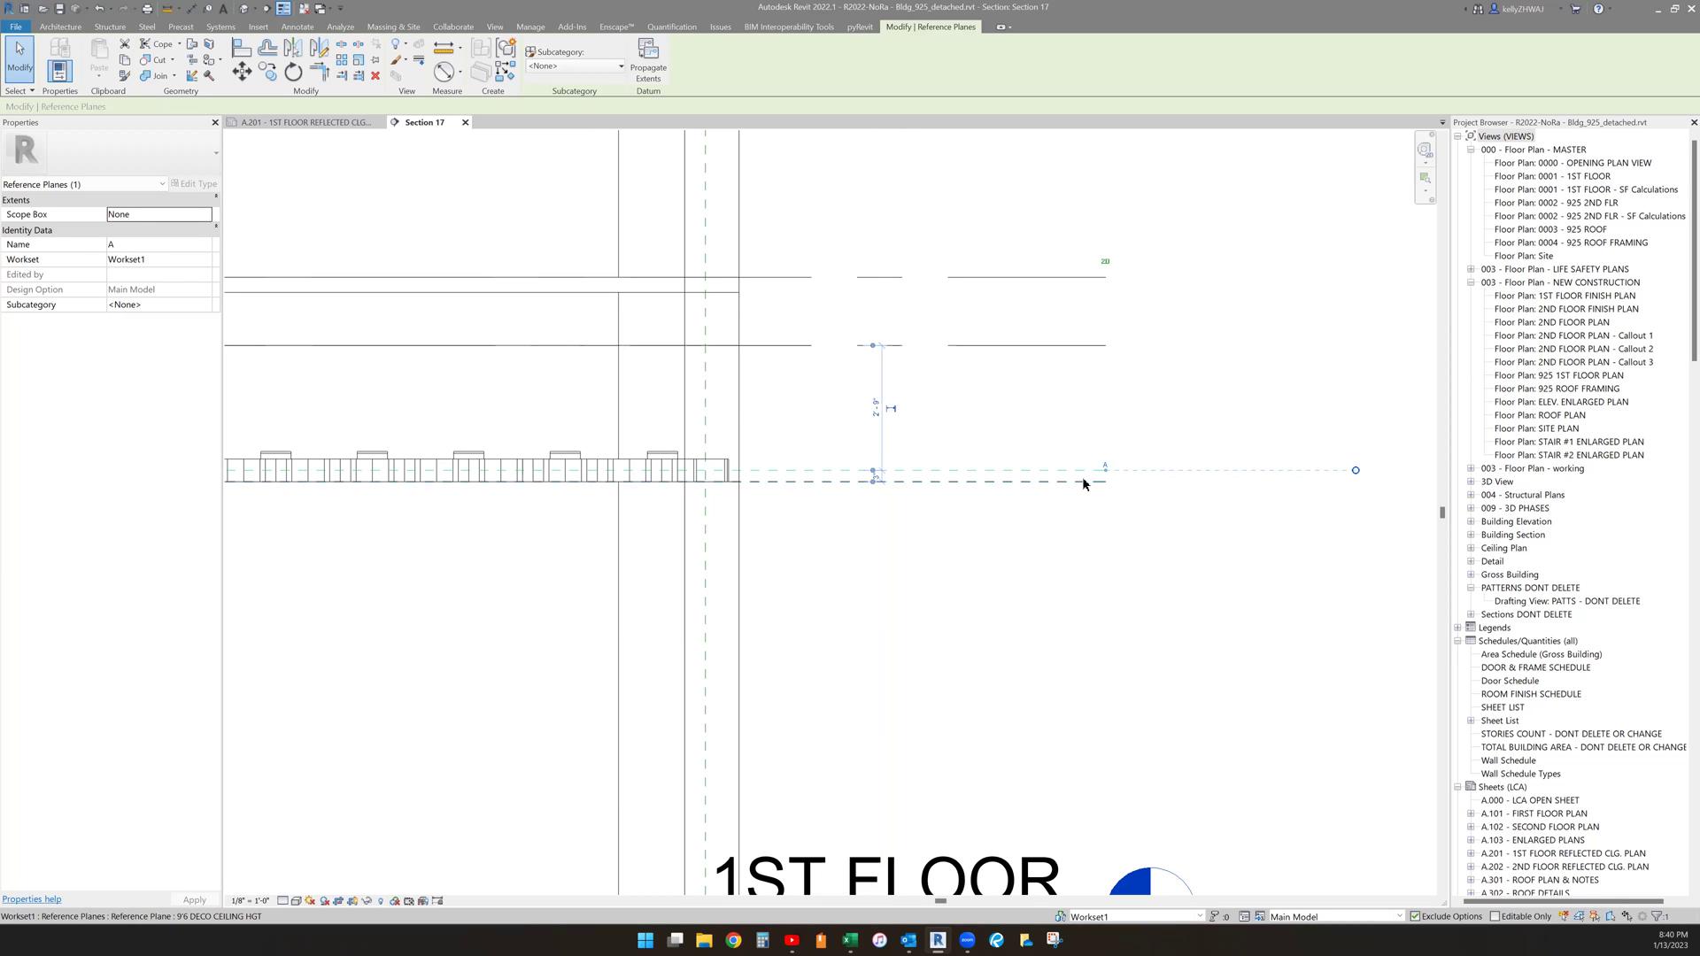
pyautogui.click(1095, 480)
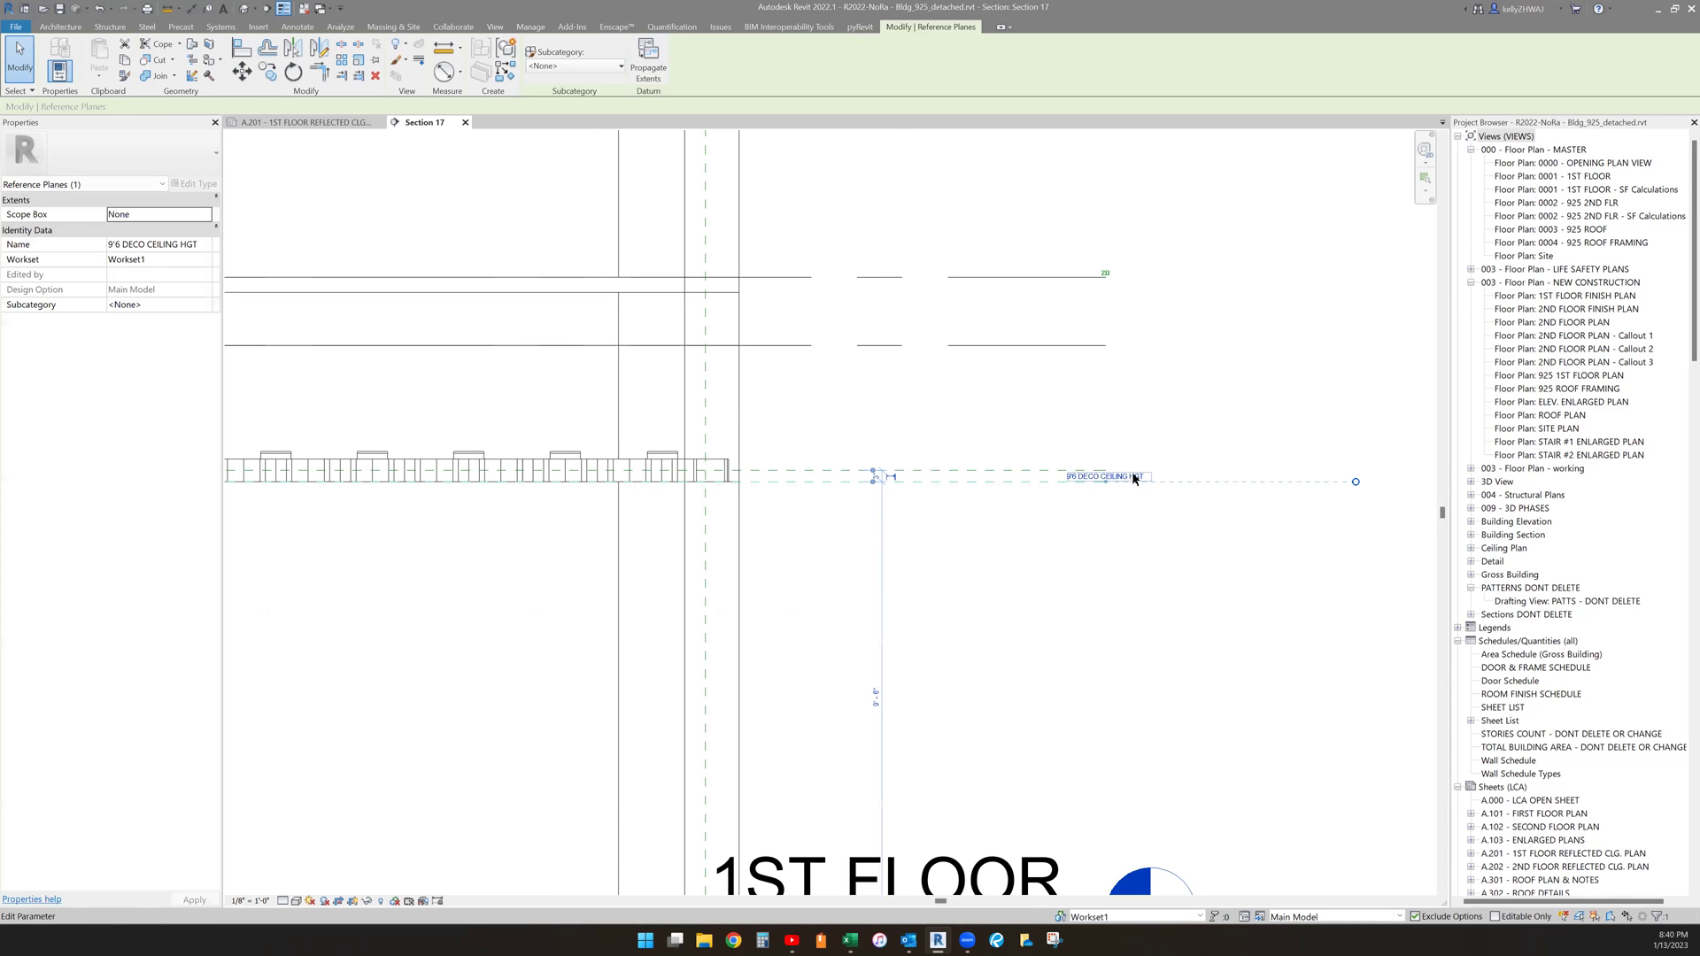
pyautogui.click(1126, 554)
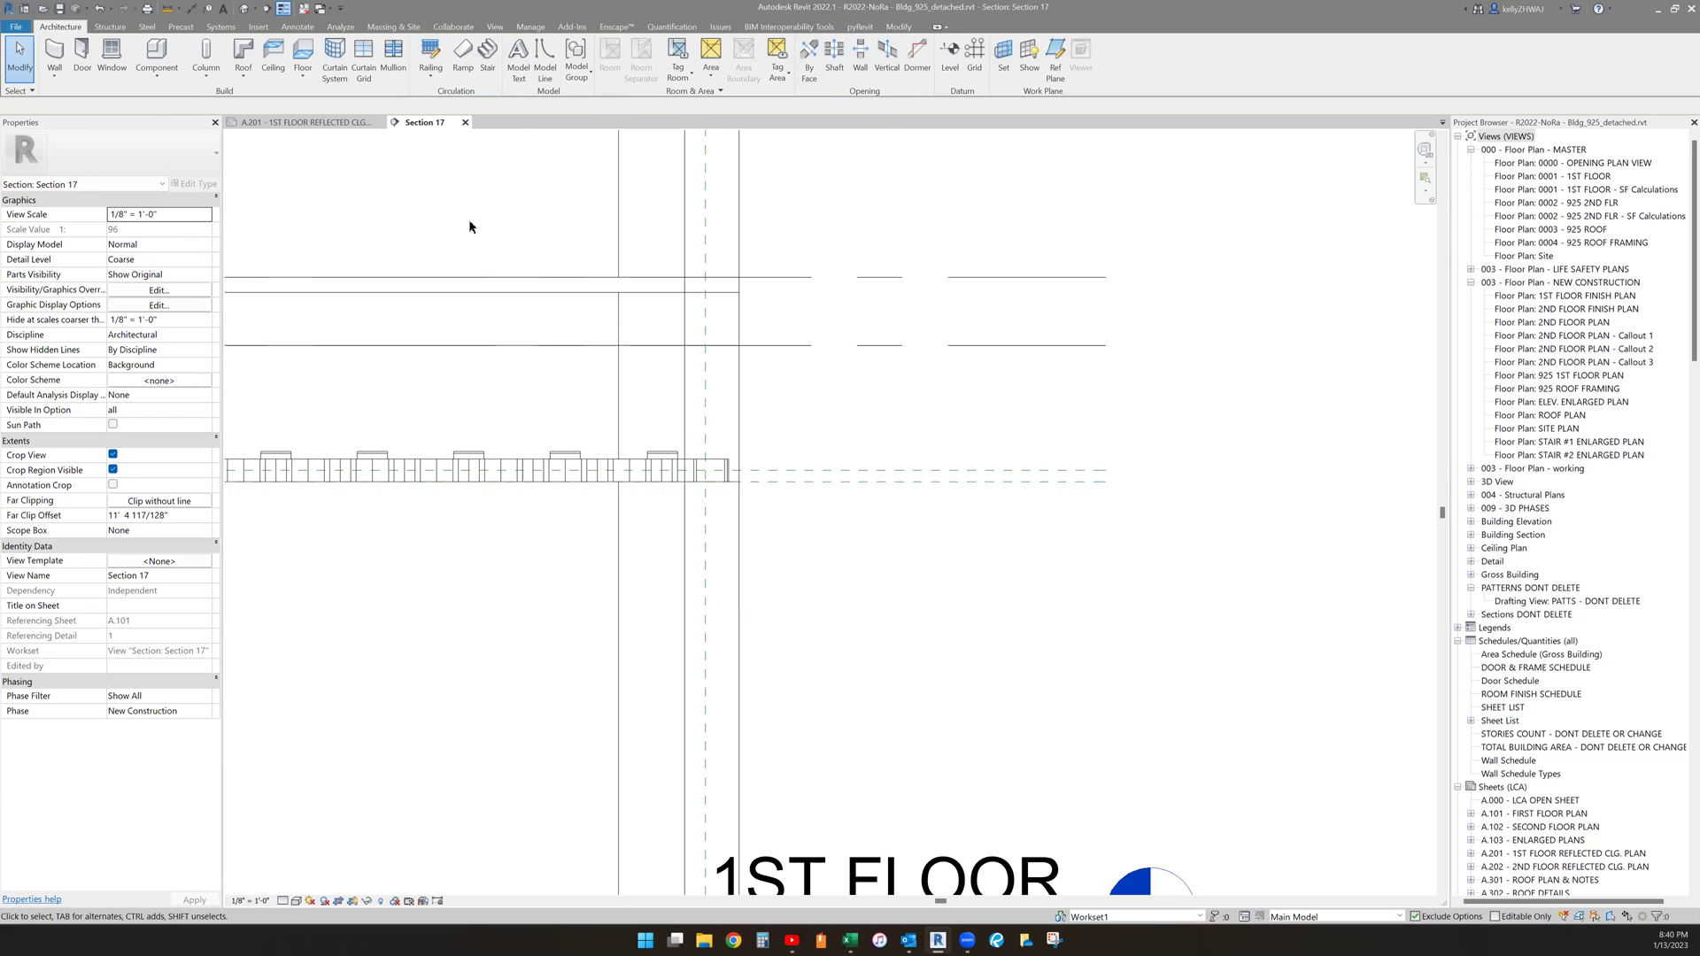
pyautogui.click(310, 122)
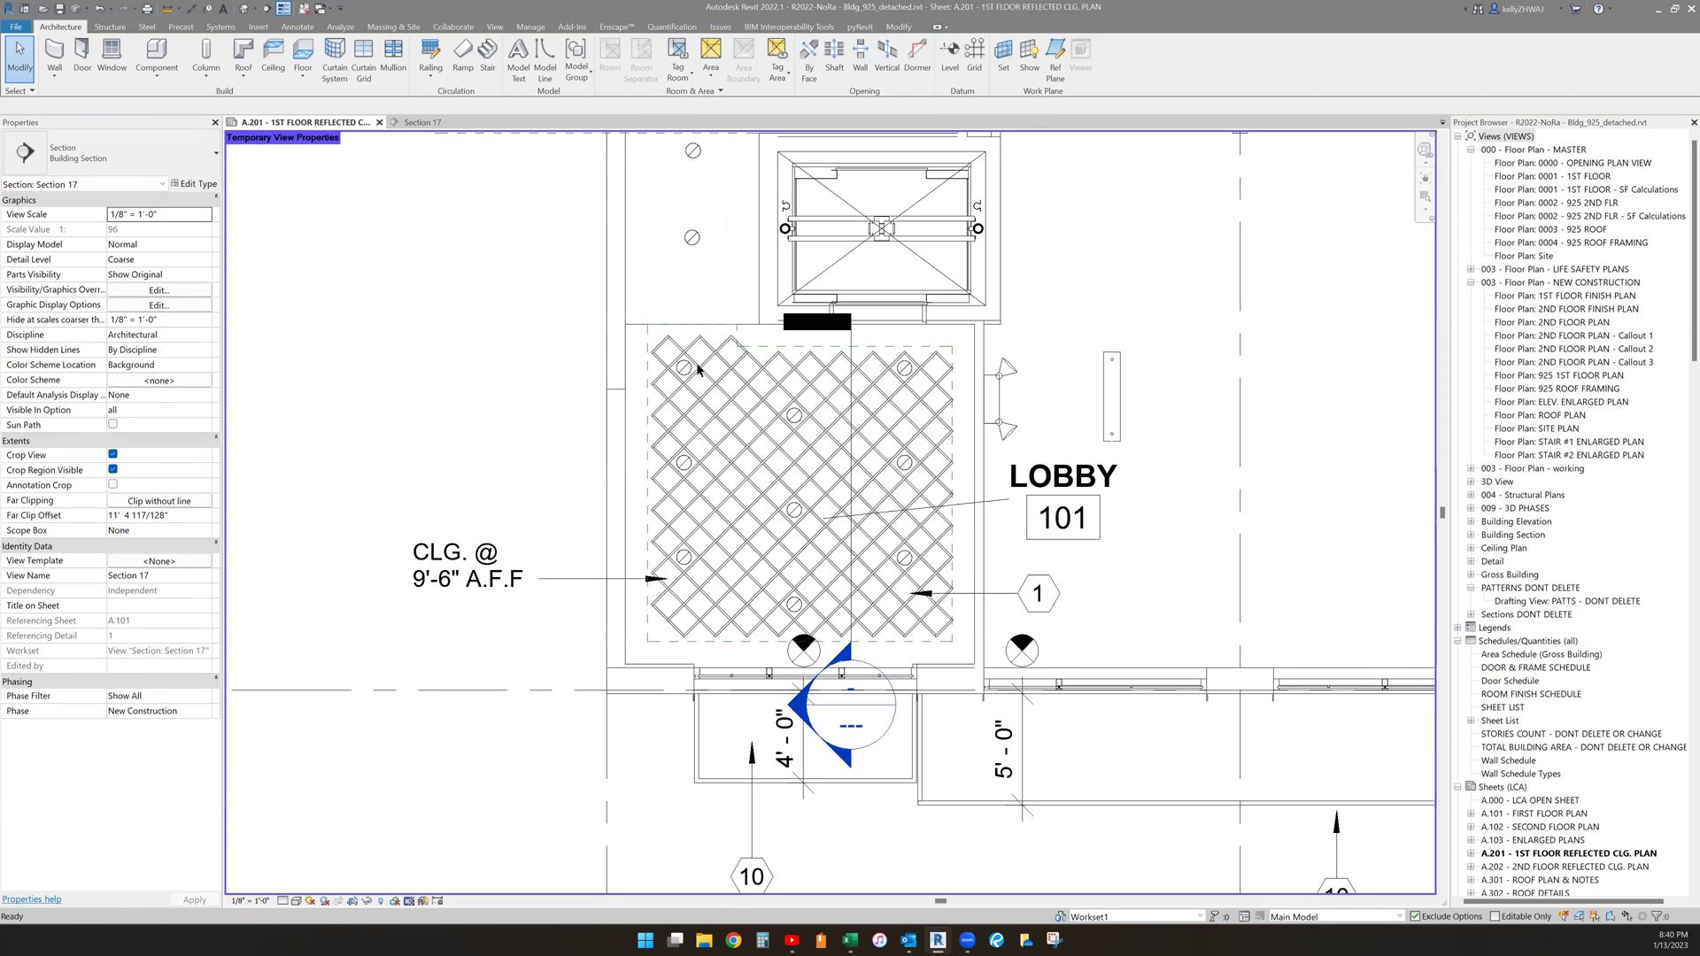
# - Delete the lobby's diagonal-grid curtain system using Tab selection
pyautogui.click(751, 397)
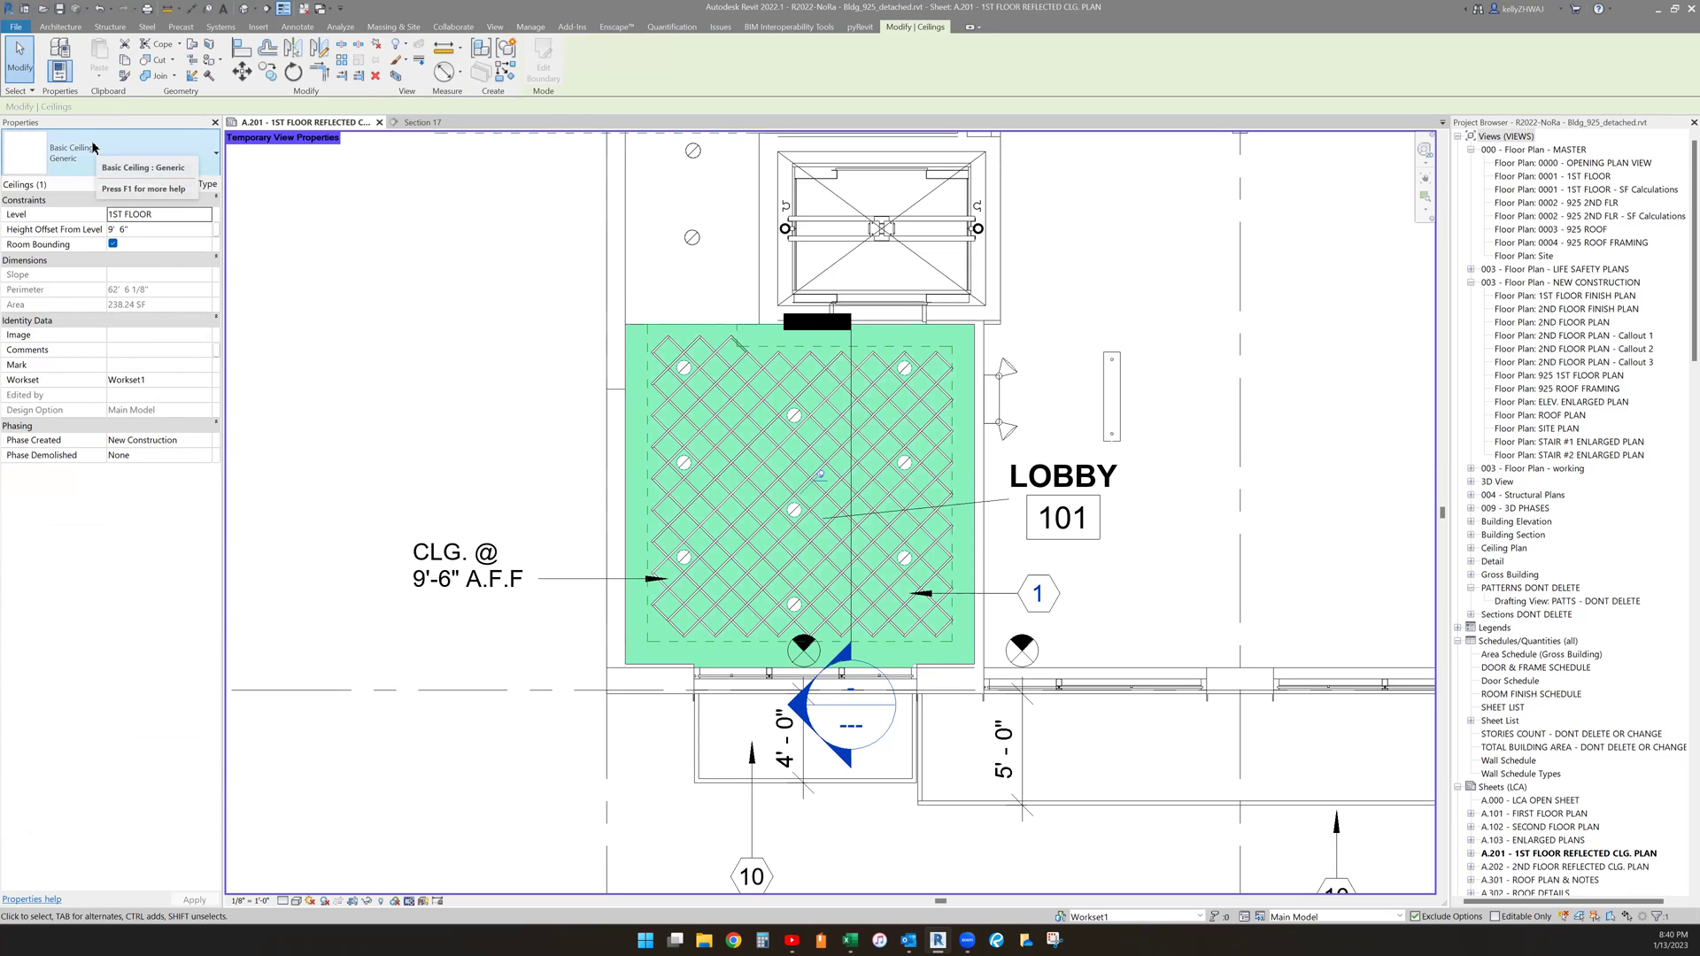
pyautogui.press('Escape')
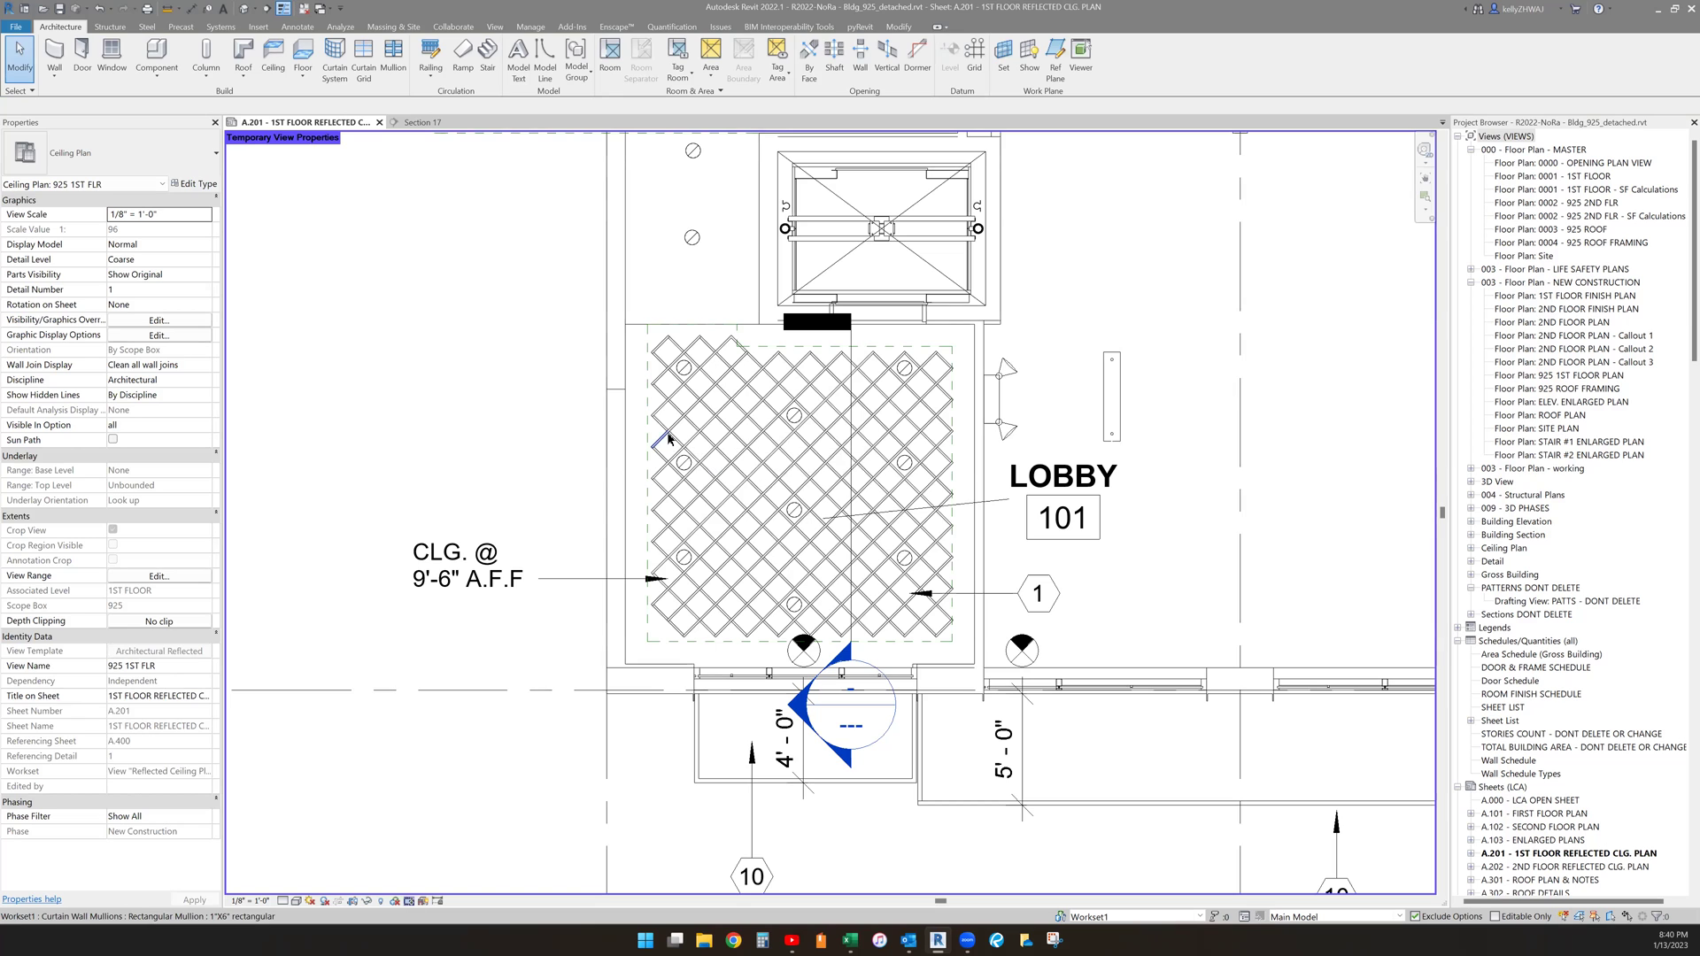
pyautogui.press('Tab')
pyautogui.click(667, 438)
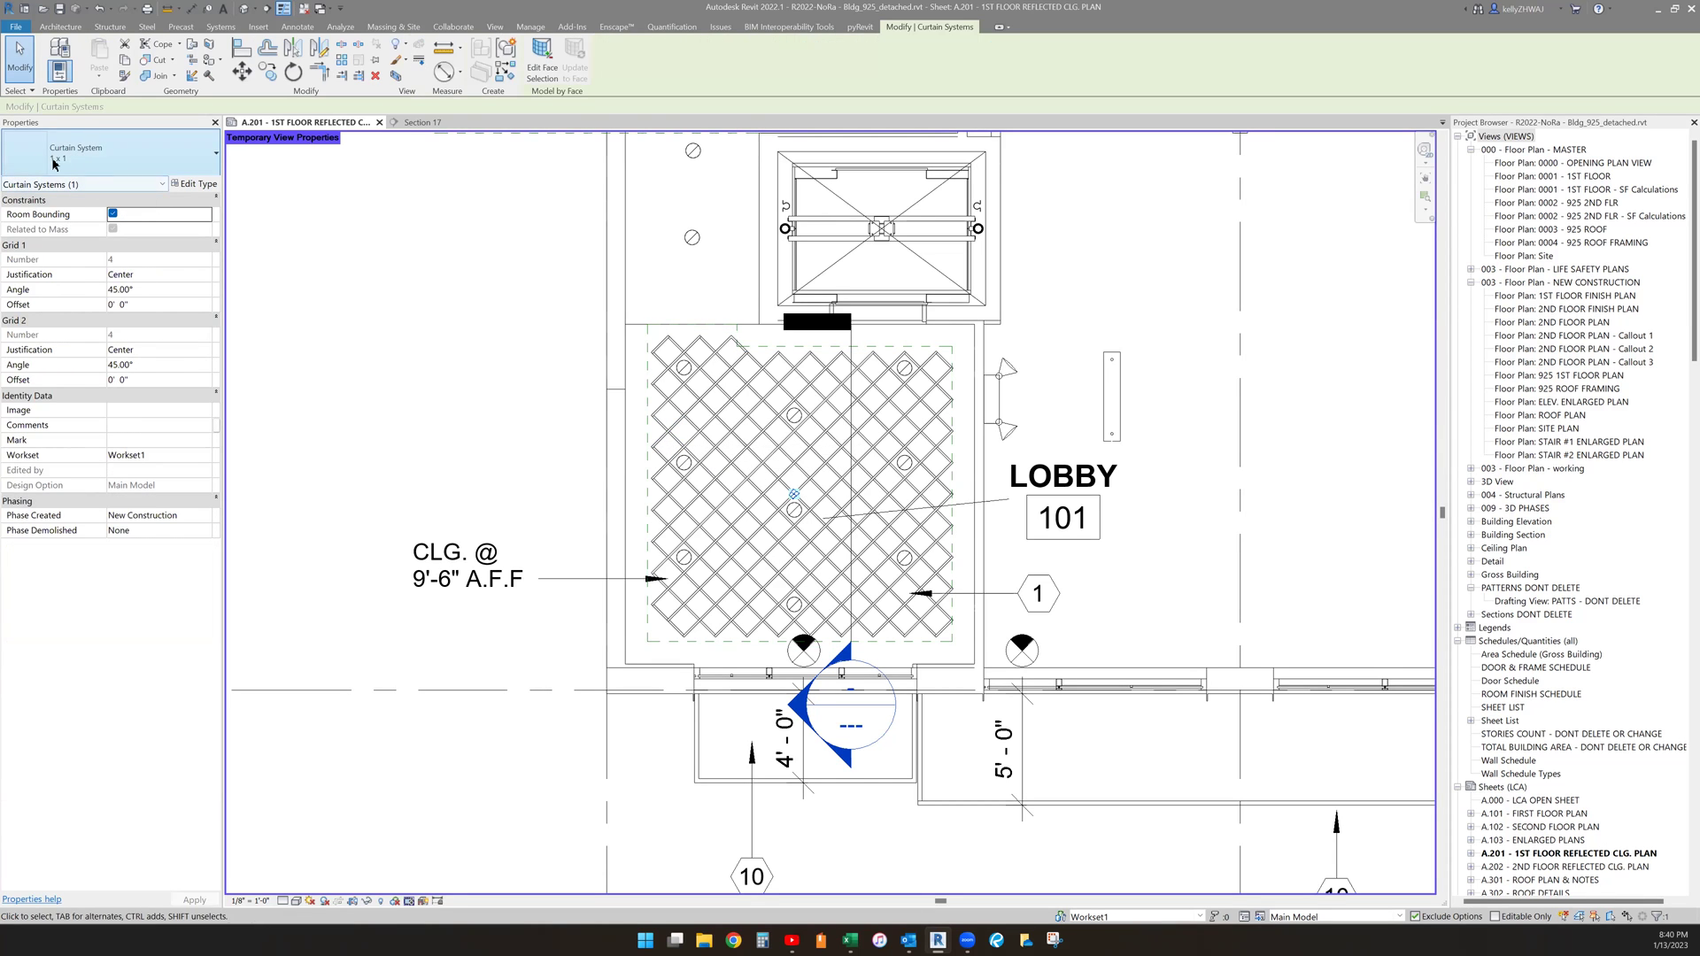
pyautogui.click(374, 74)
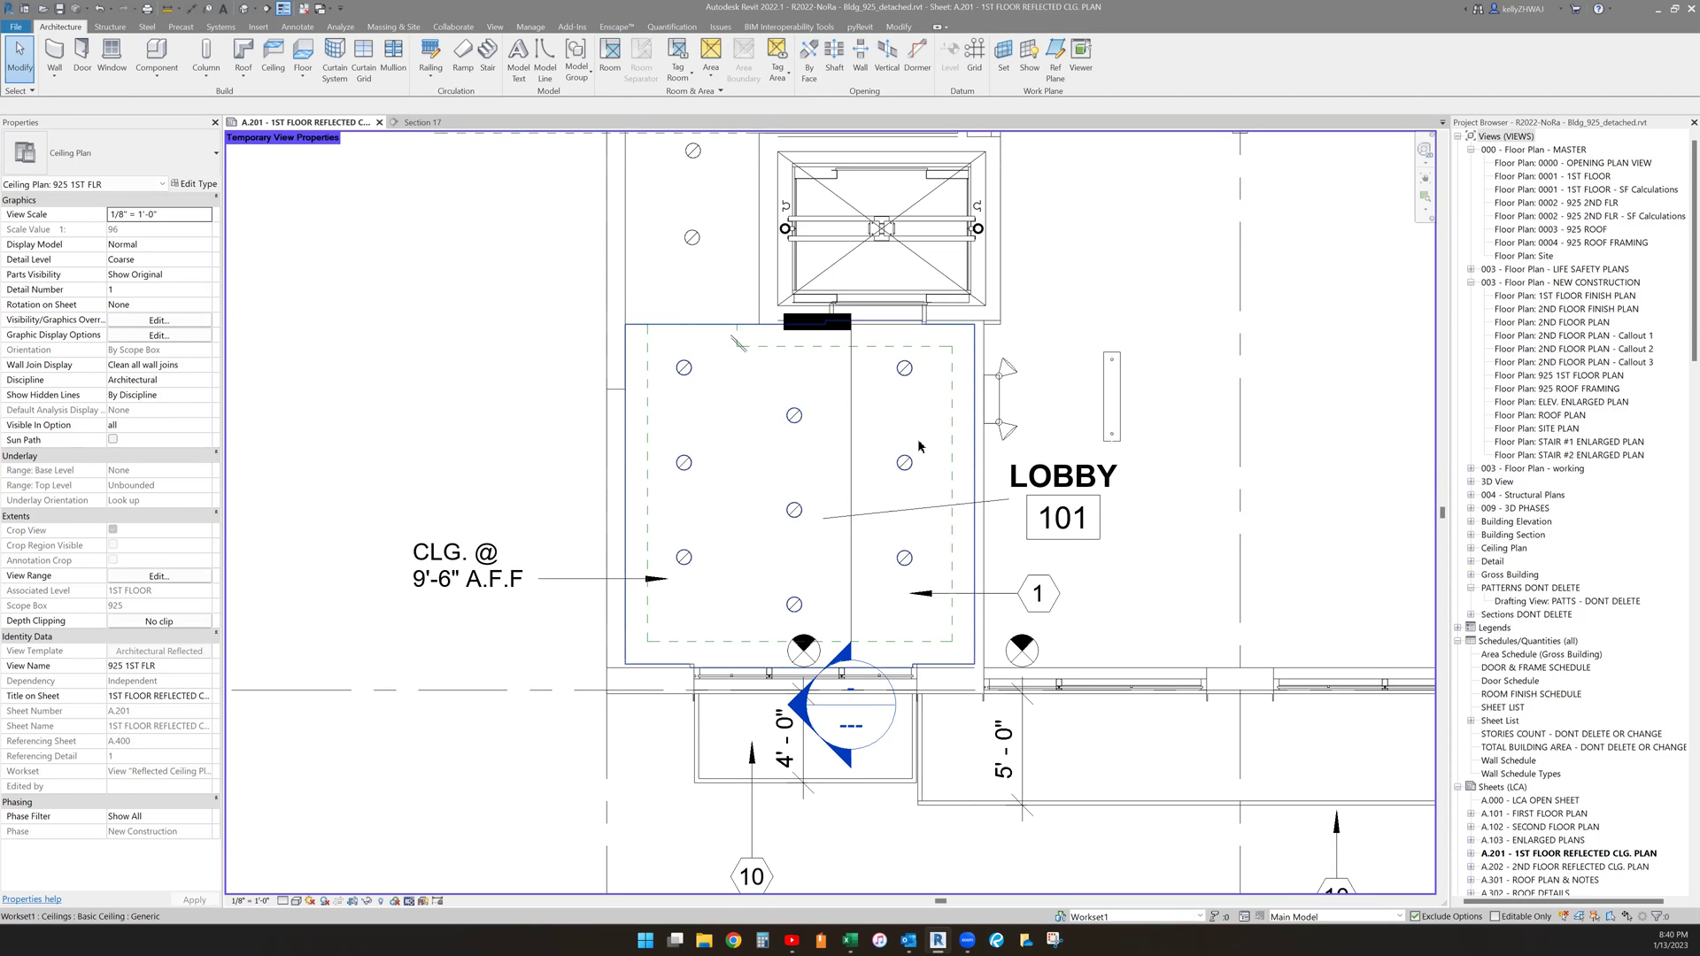
pyautogui.scroll(3, 739, 357)
pyautogui.scroll(3, 720, 339)
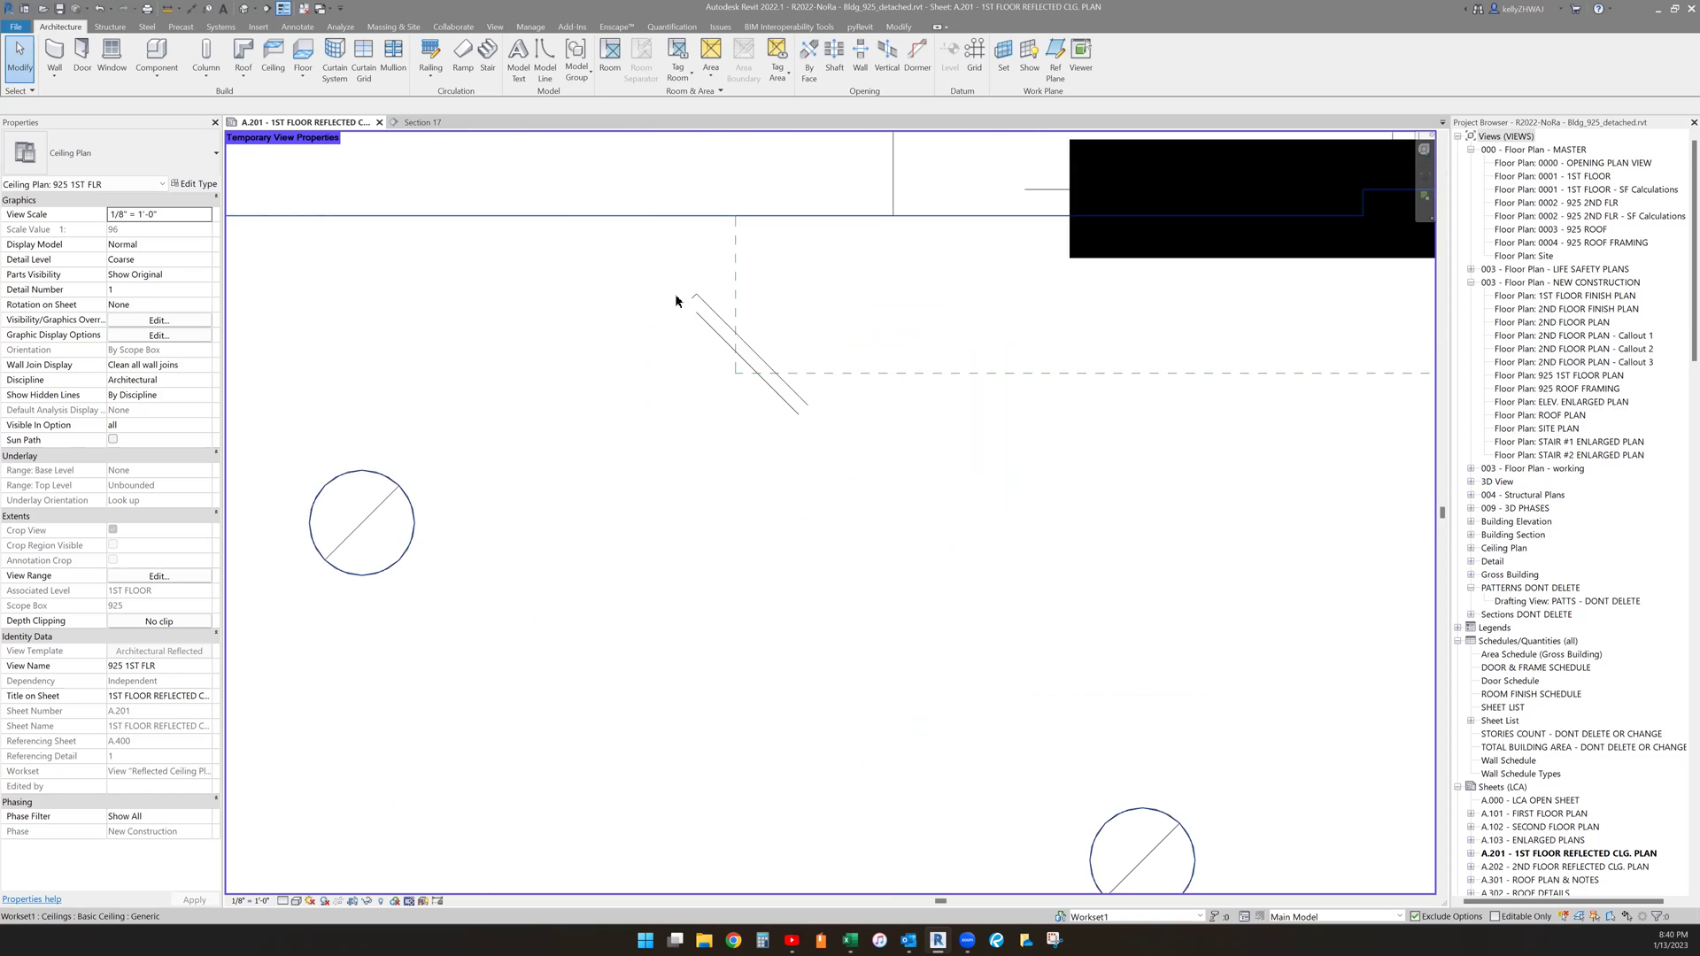
pyautogui.scroll(2, 677, 307)
# - Delete the chained leftover diagonal detail lines and the remaining single diagonal line
pyautogui.press('Tab')
pyautogui.click(730, 332)
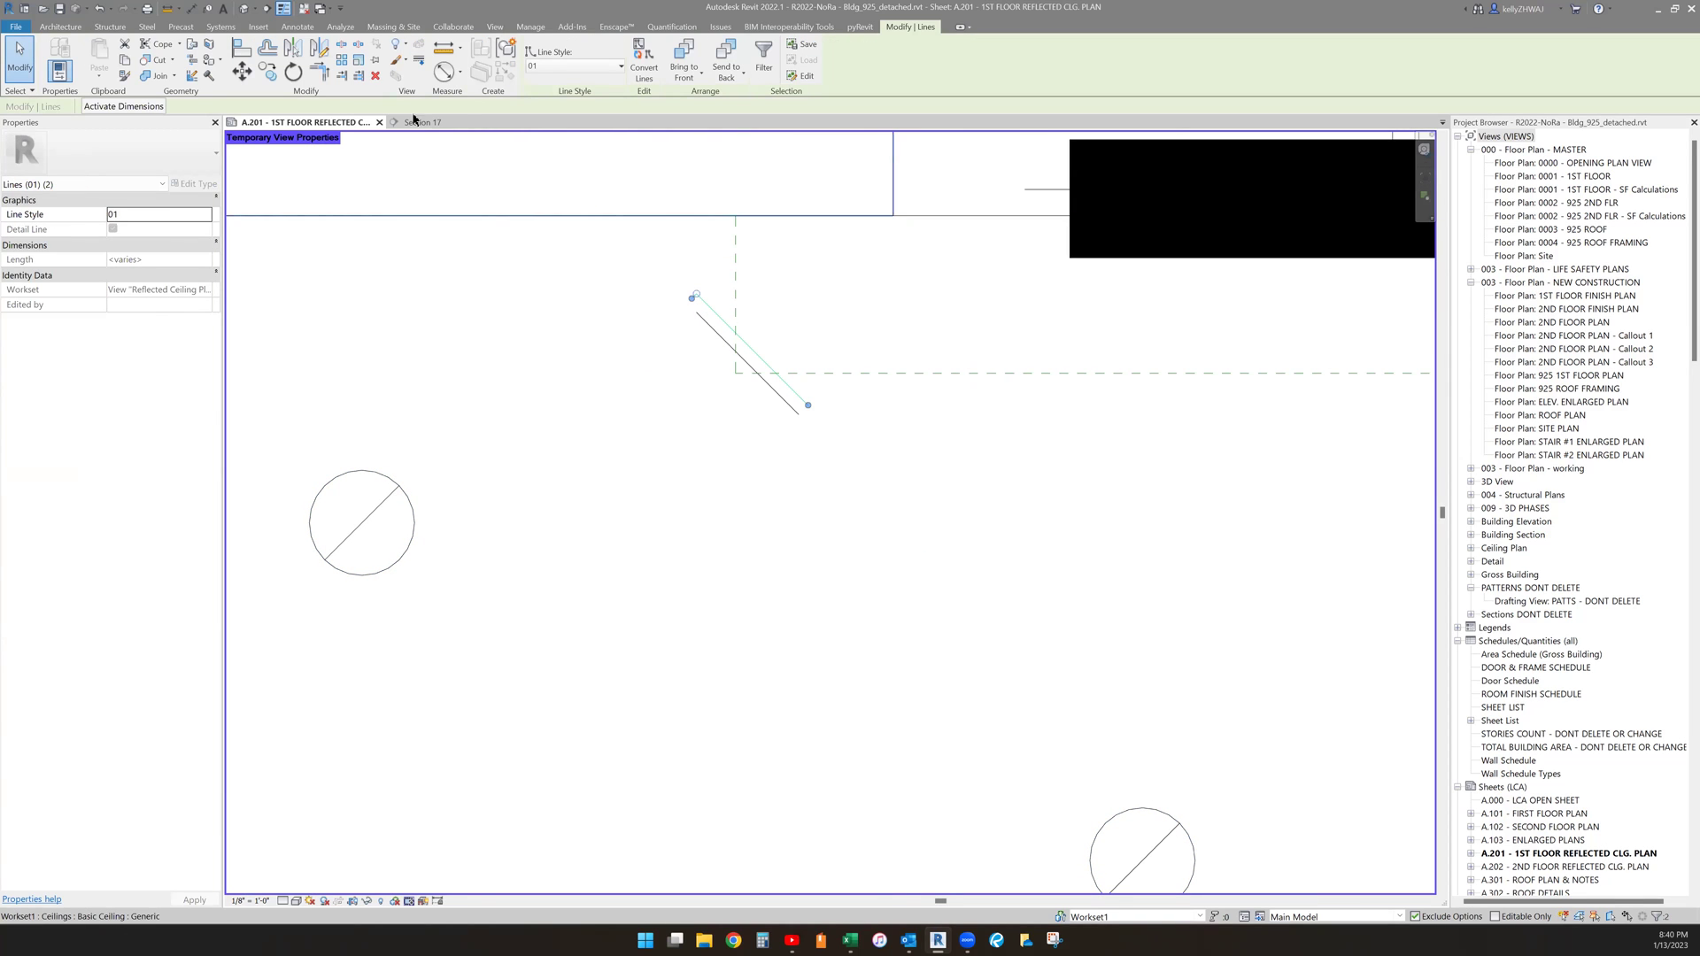
pyautogui.click(377, 77)
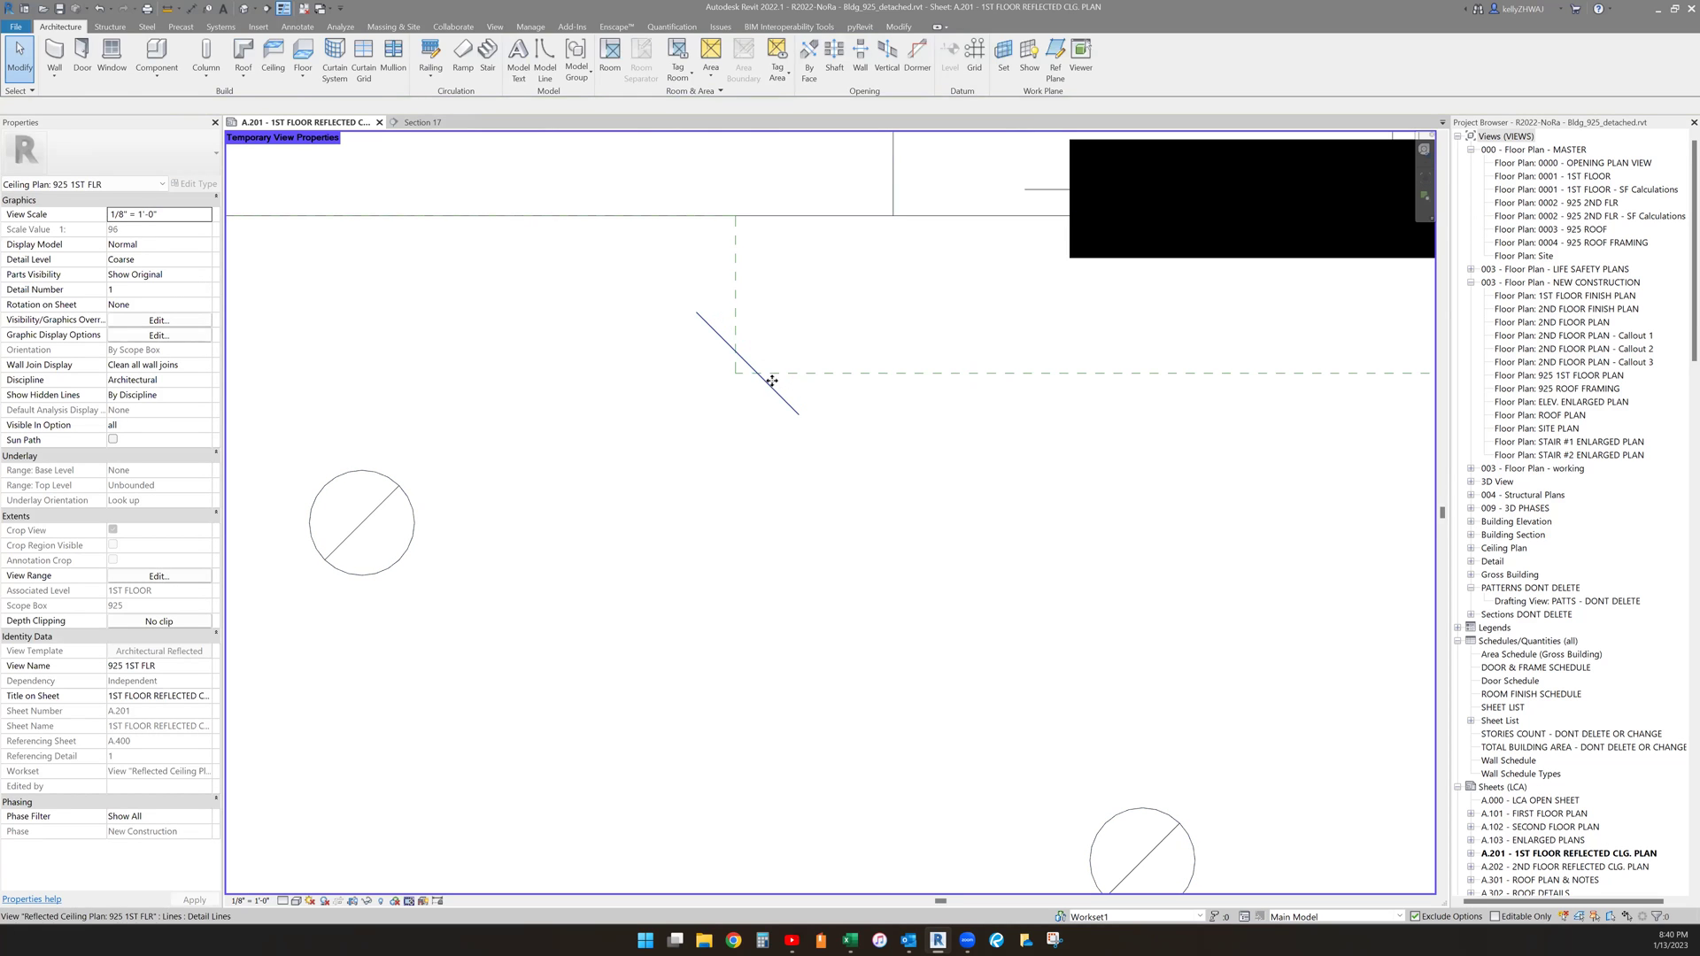
pyautogui.click(770, 382)
pyautogui.press('Delete')
pyautogui.scroll(-2, 775, 430)
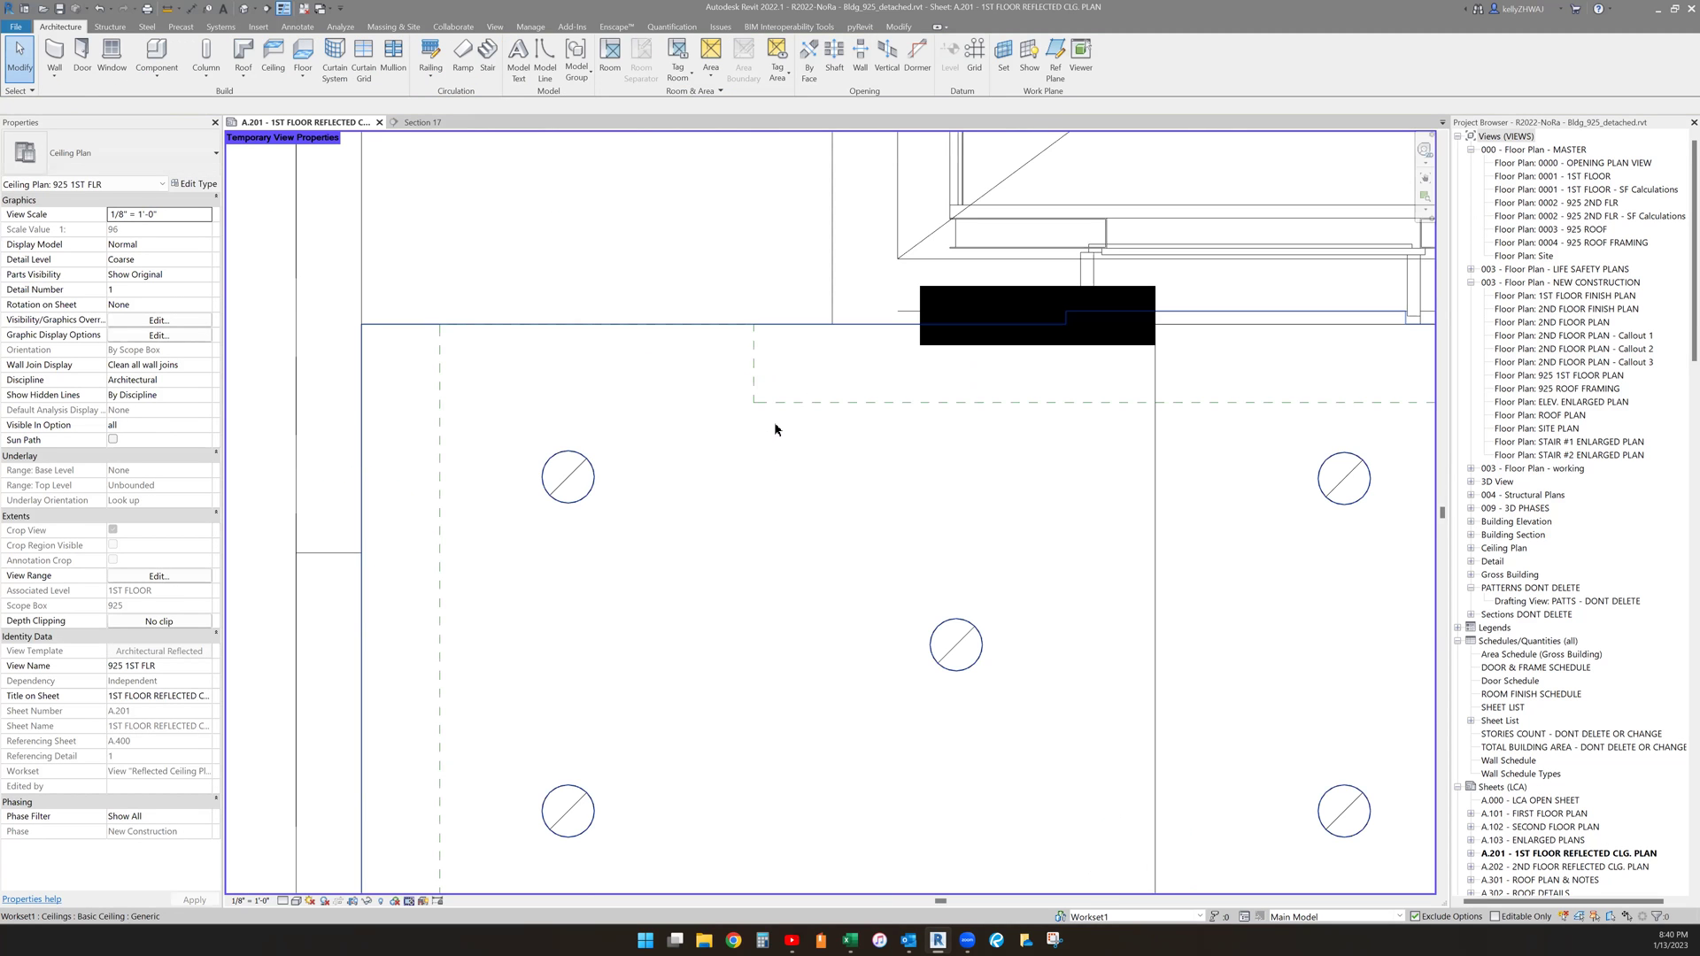
pyautogui.scroll(-1, 802, 355)
pyautogui.scroll(-1, 802, 348)
pyautogui.scroll(-1, 781, 341)
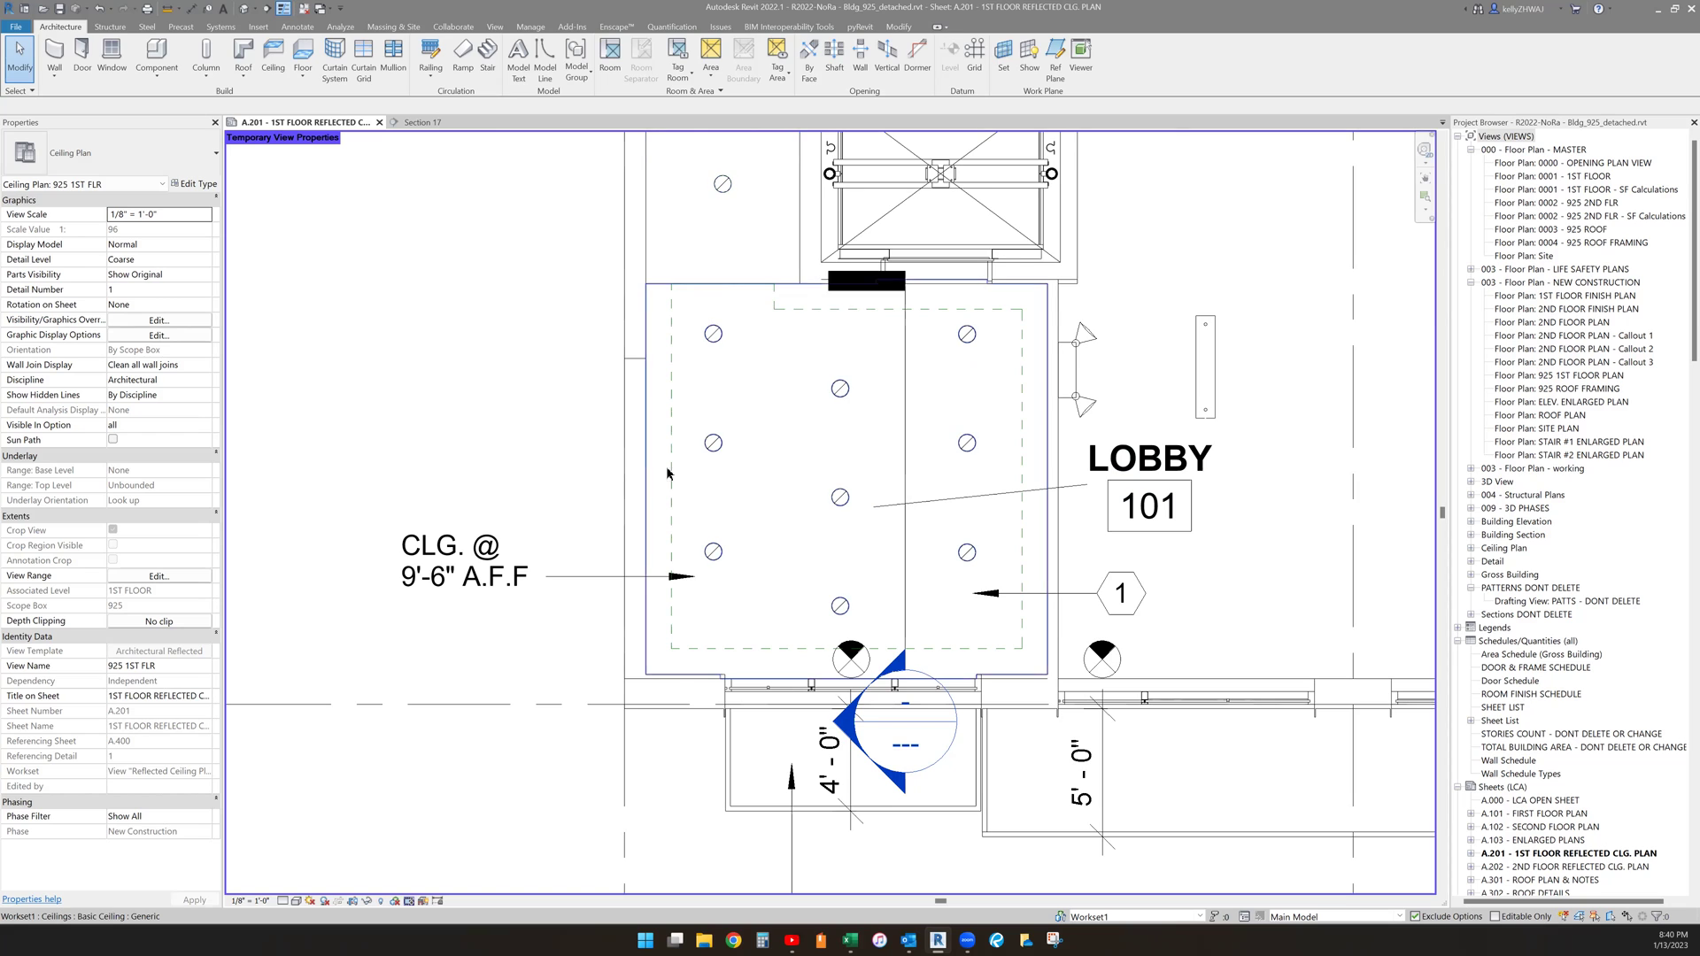
# - Select the dashed outline inside the Lobby 101 ceiling to clear it
pyautogui.click(1020, 568)
pyautogui.press('Escape')
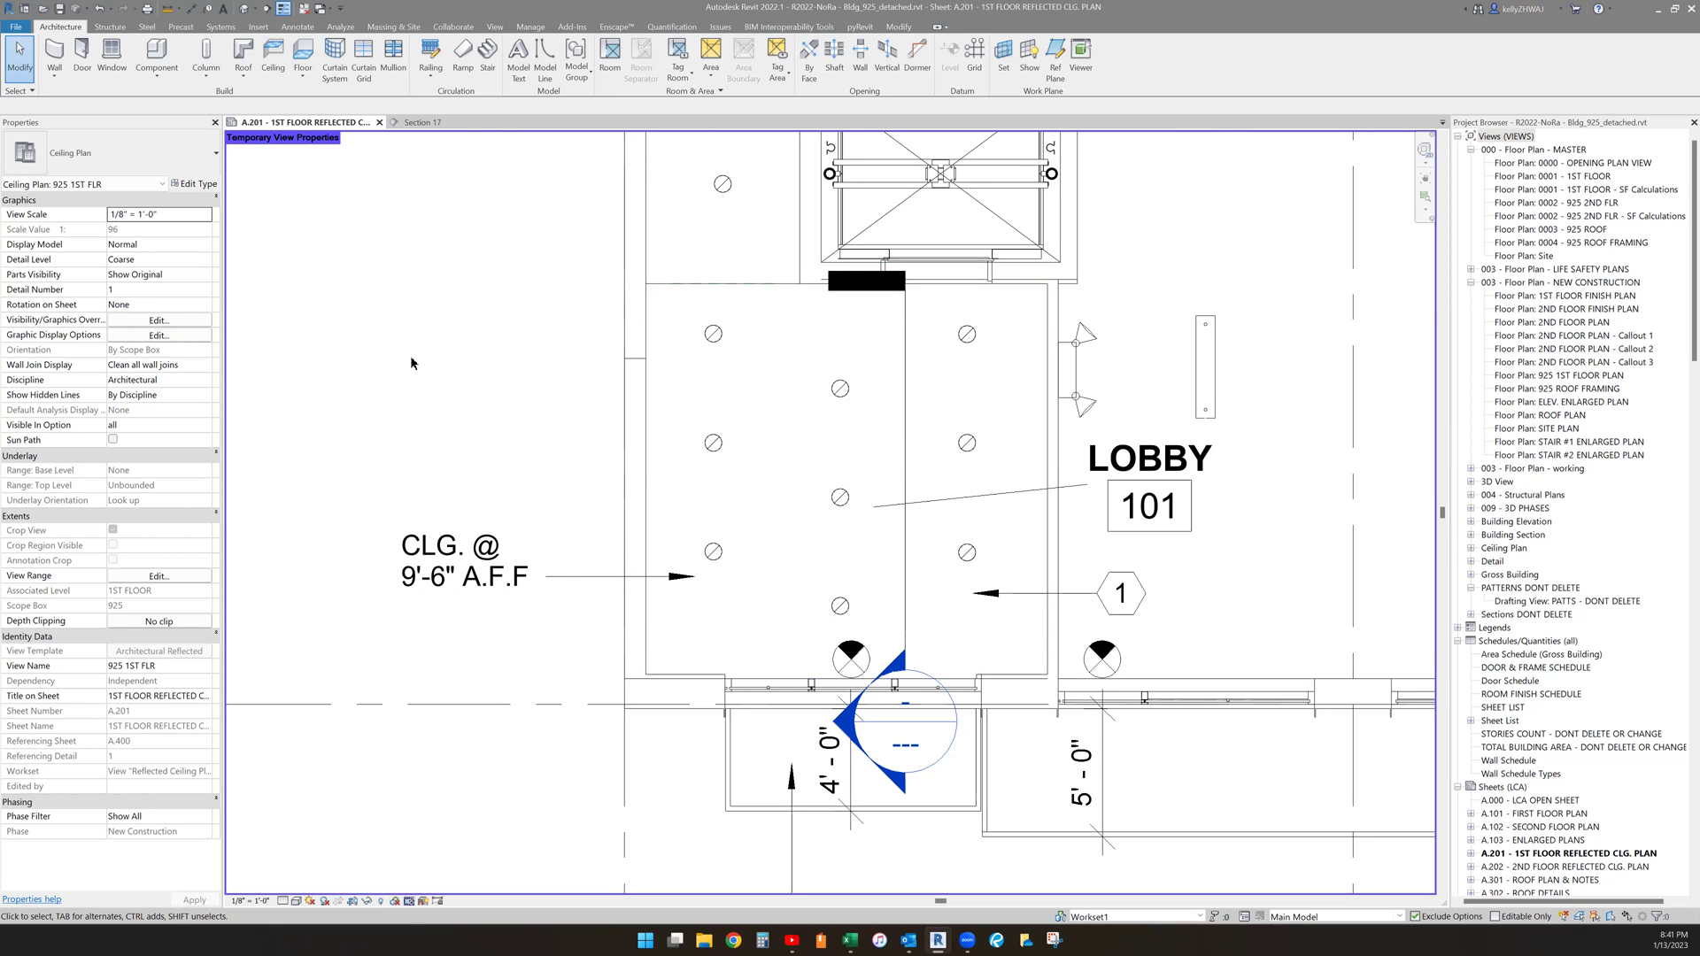
# - Turn on Show Mass Form and Floors and review the Temporary View Properties options
pyautogui.click(399, 27)
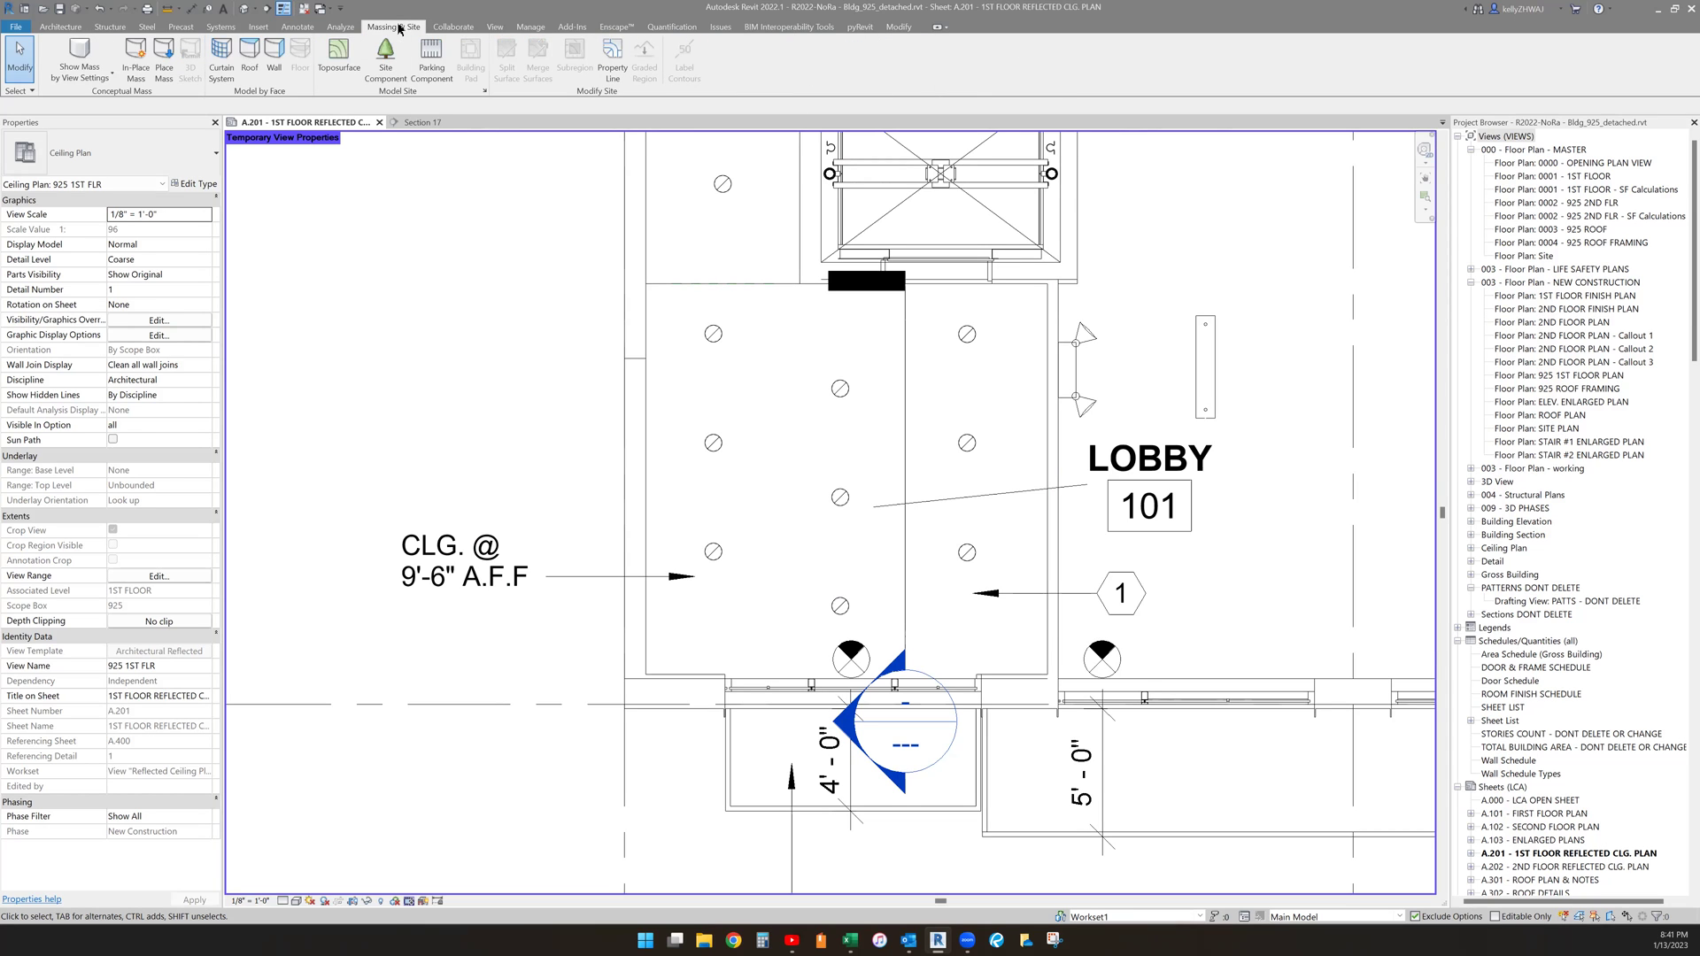
pyautogui.click(80, 47)
pyautogui.click(411, 902)
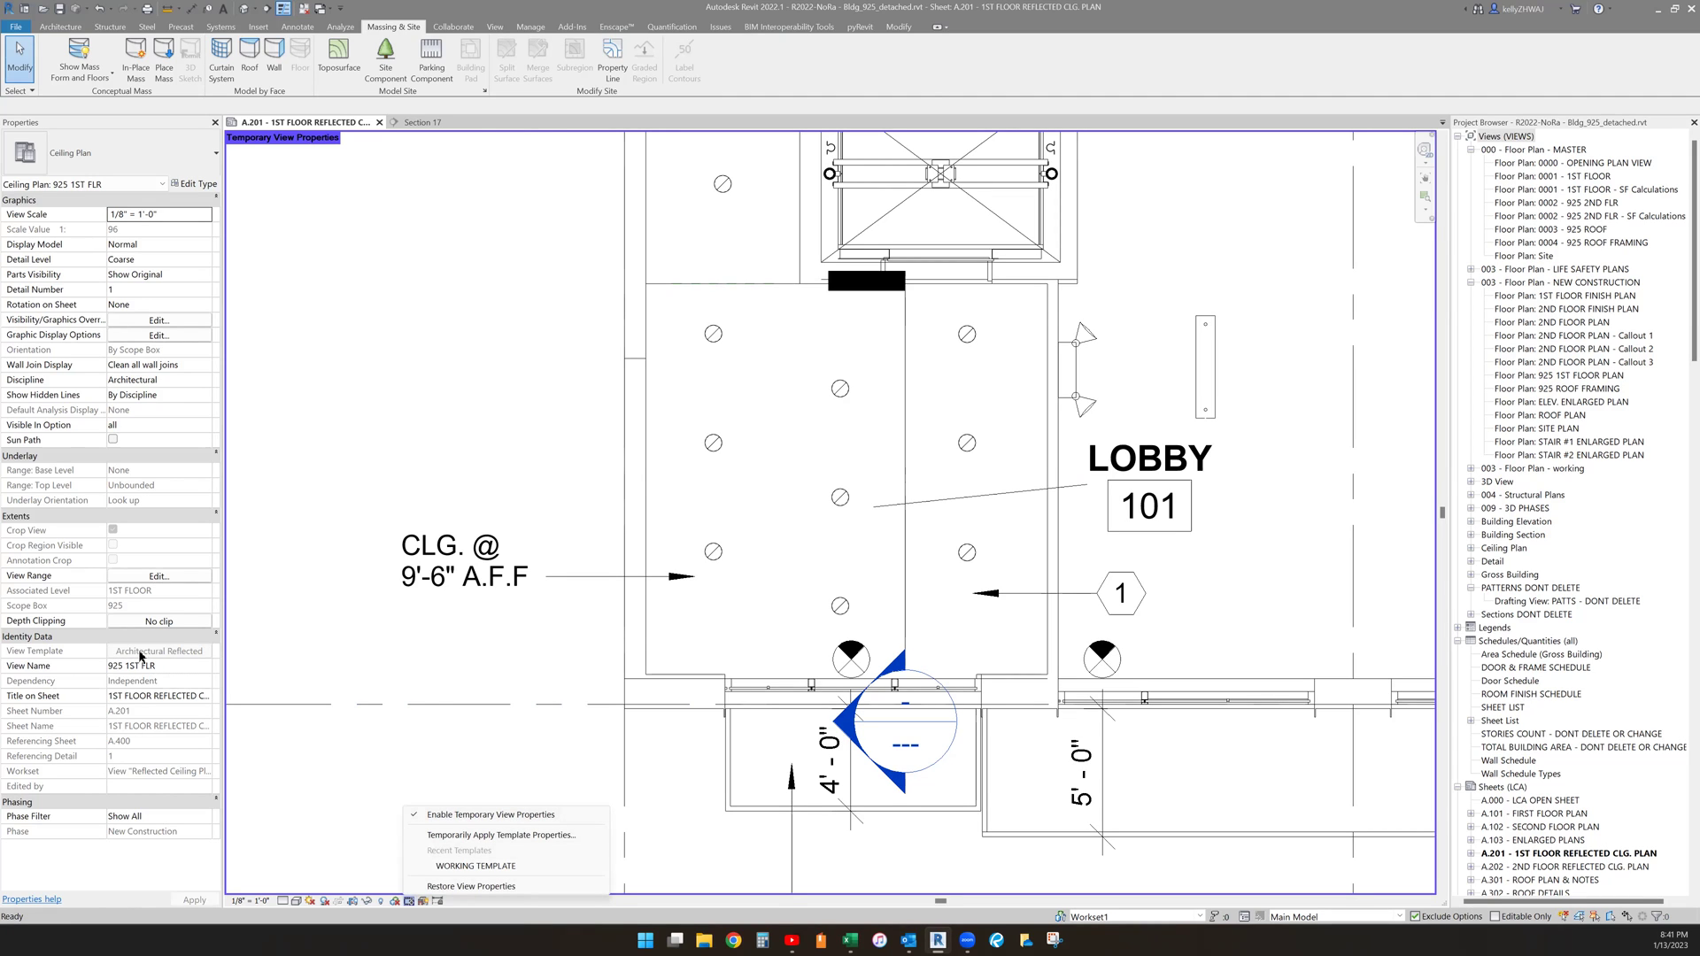
pyautogui.click(426, 672)
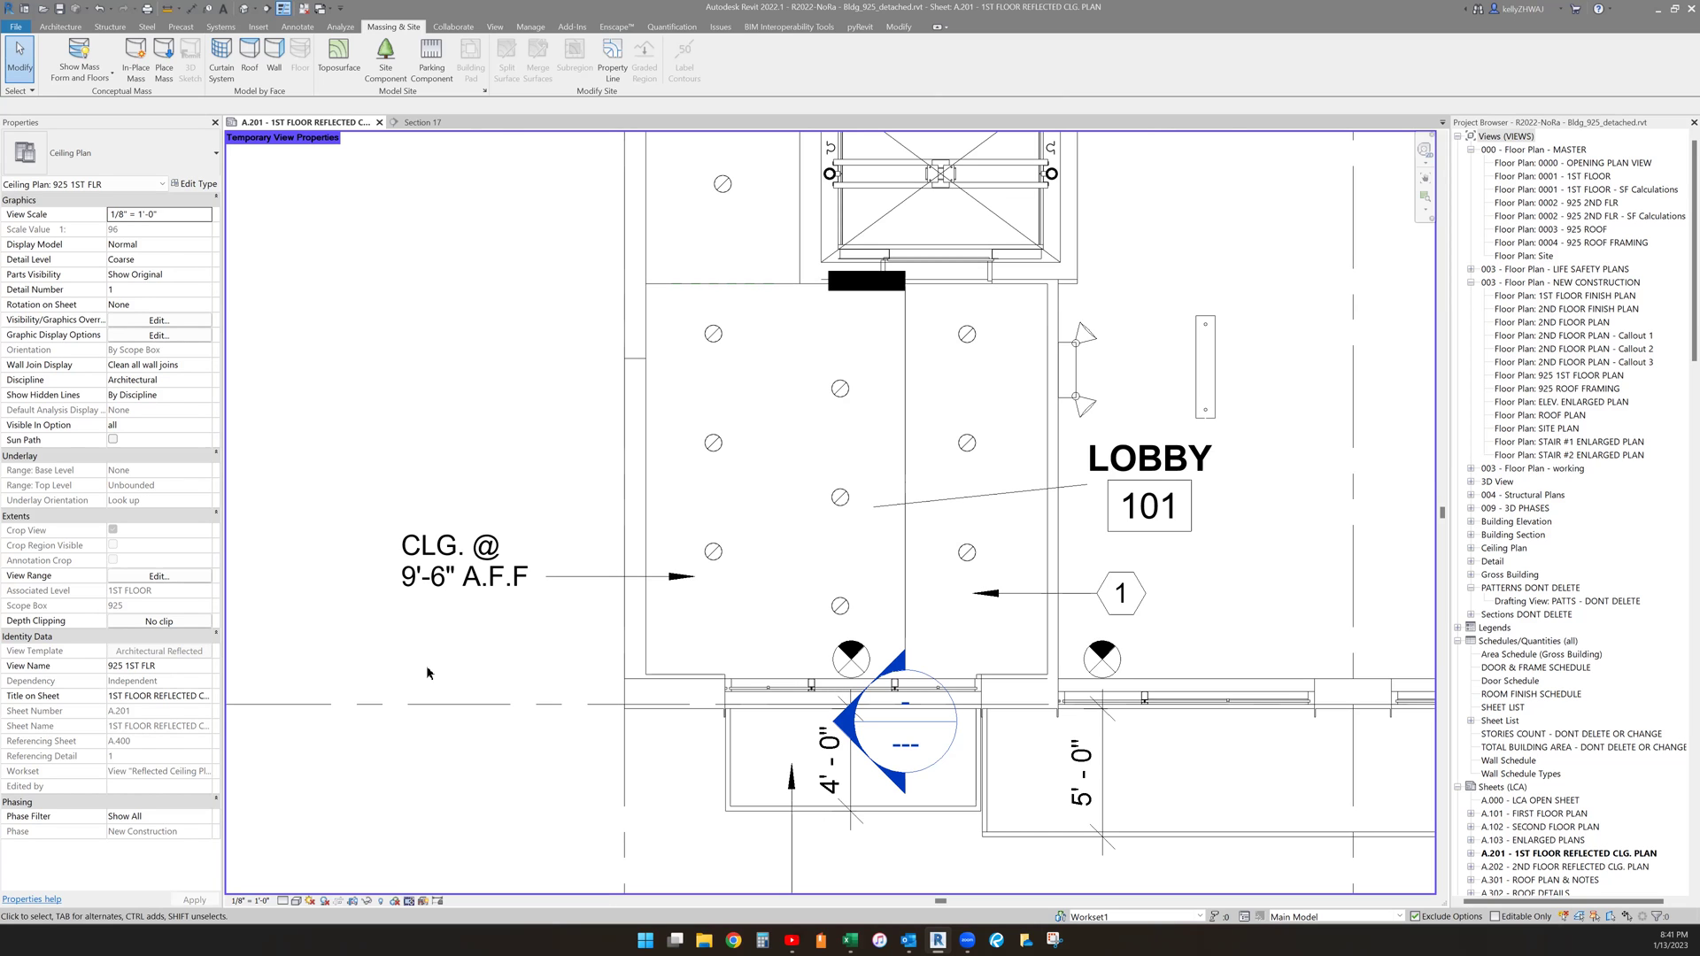
# - Check the Mass model category in Visibility/Graphics (VG) for the 925 1ST FLR view
pyautogui.press('v')
pyautogui.press('g')
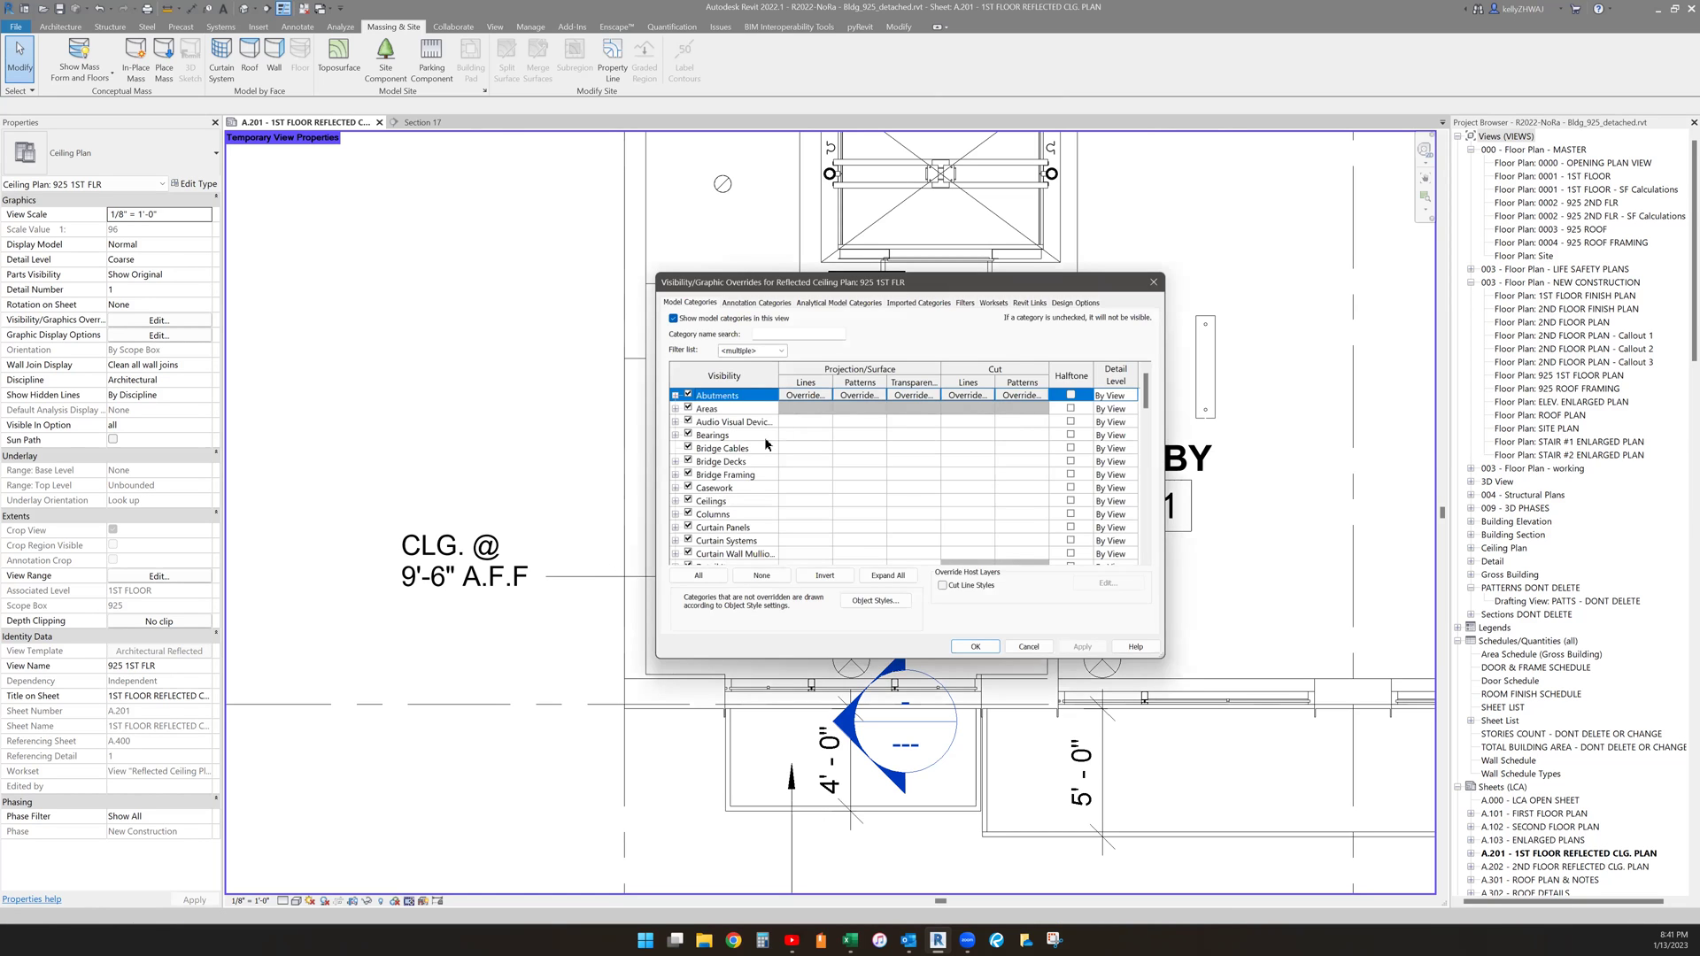
pyautogui.press('m')
pyautogui.press('space')
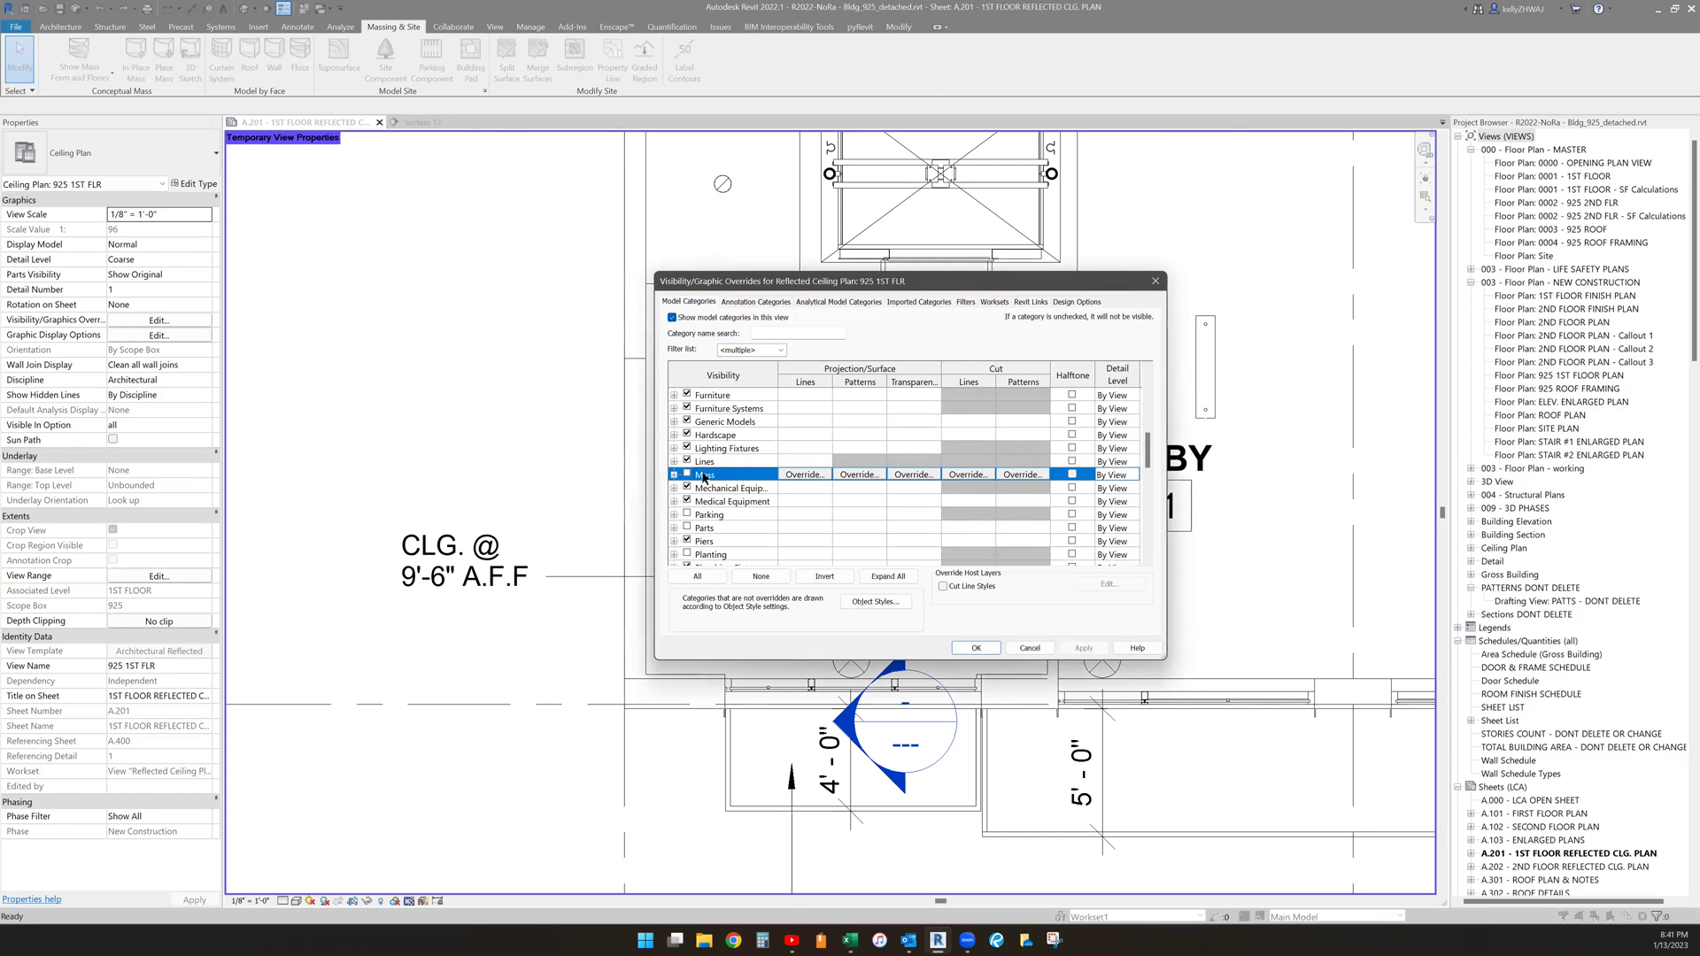
pyautogui.click(687, 473)
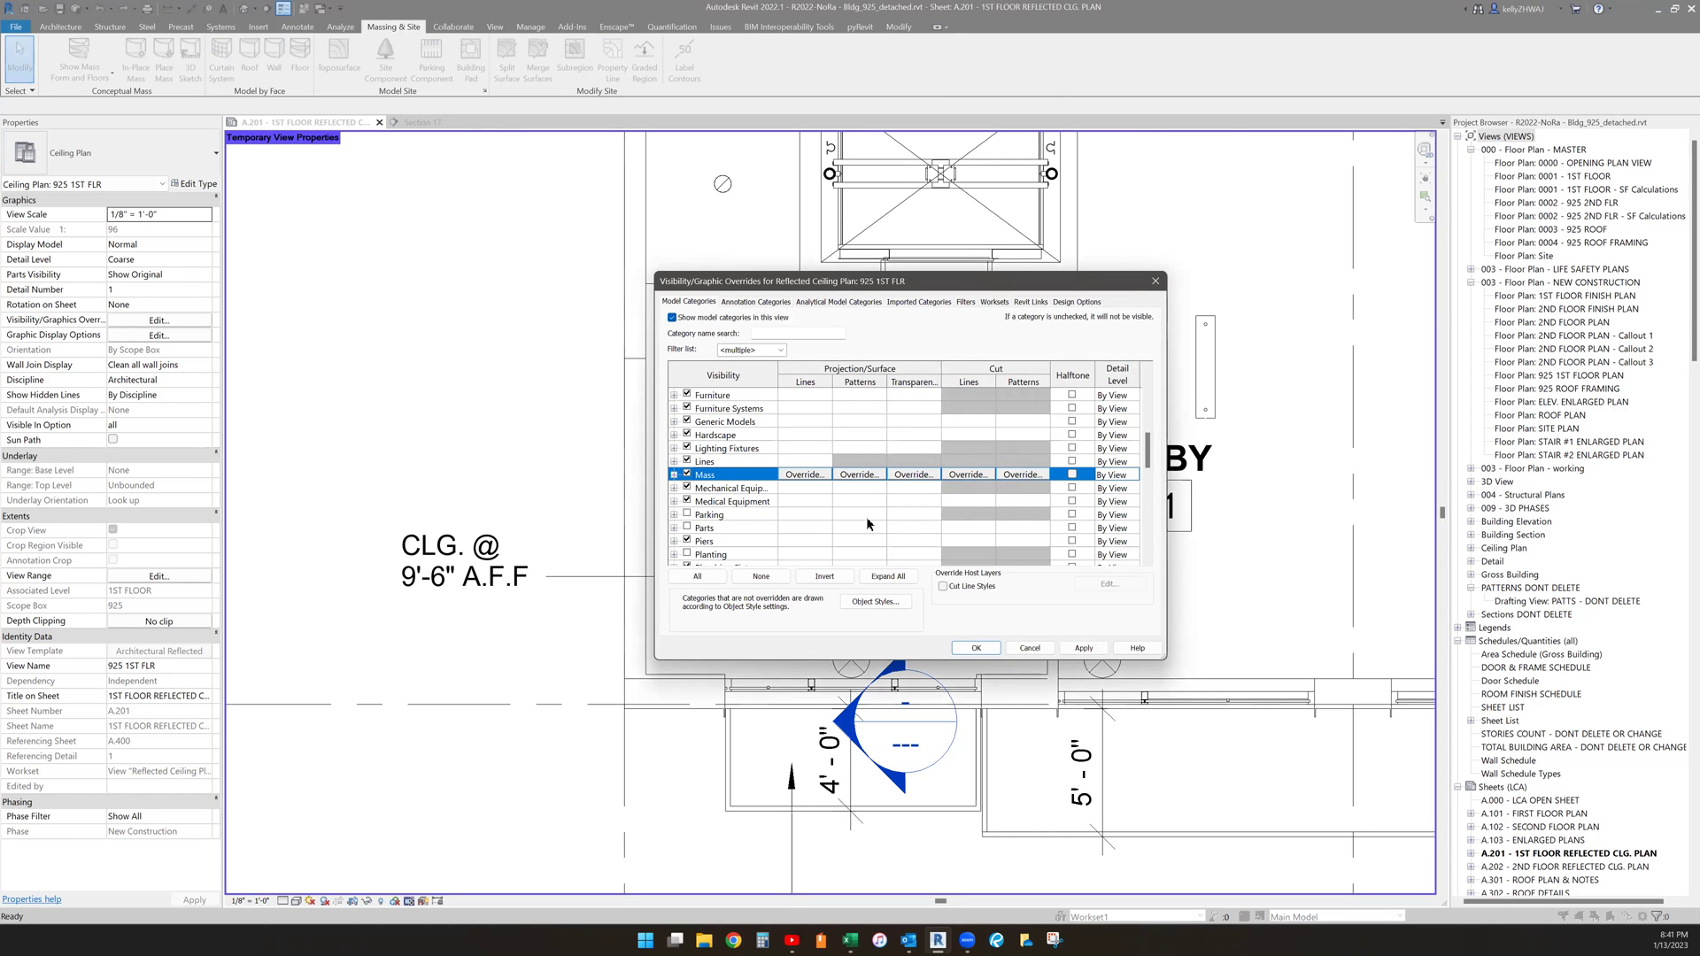
pyautogui.click(991, 649)
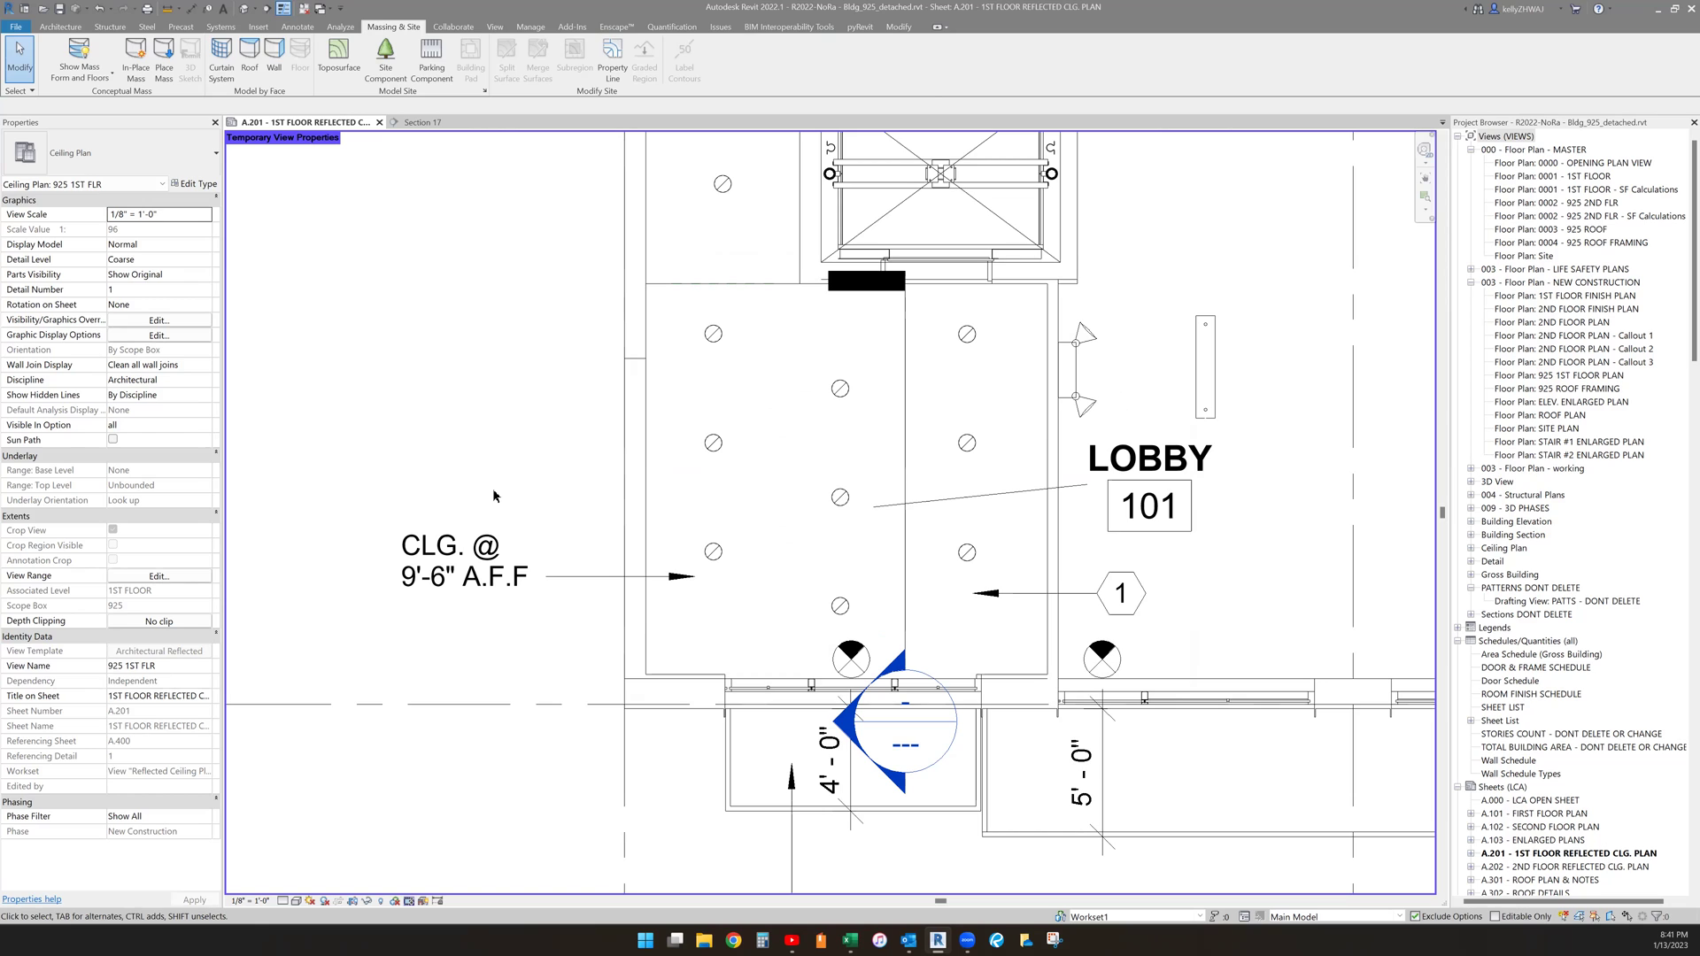
# - Create an in-place mass named Mass 3 and activate Model Line drawing
pyautogui.click(140, 77)
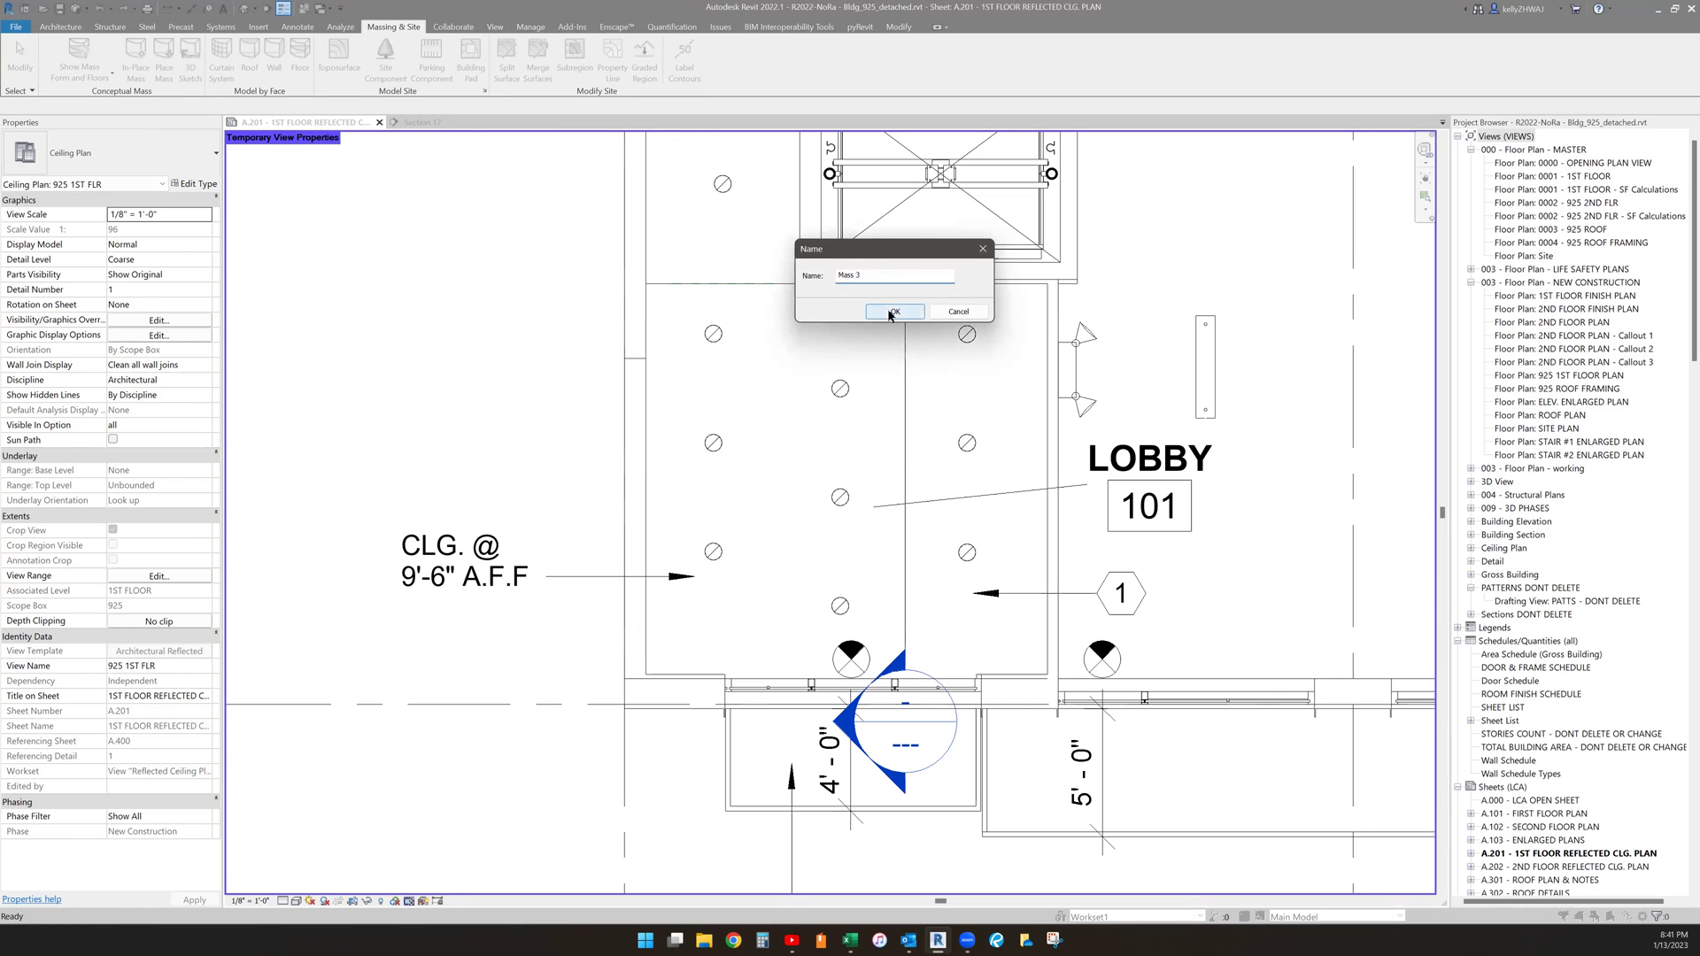
pyautogui.click(893, 312)
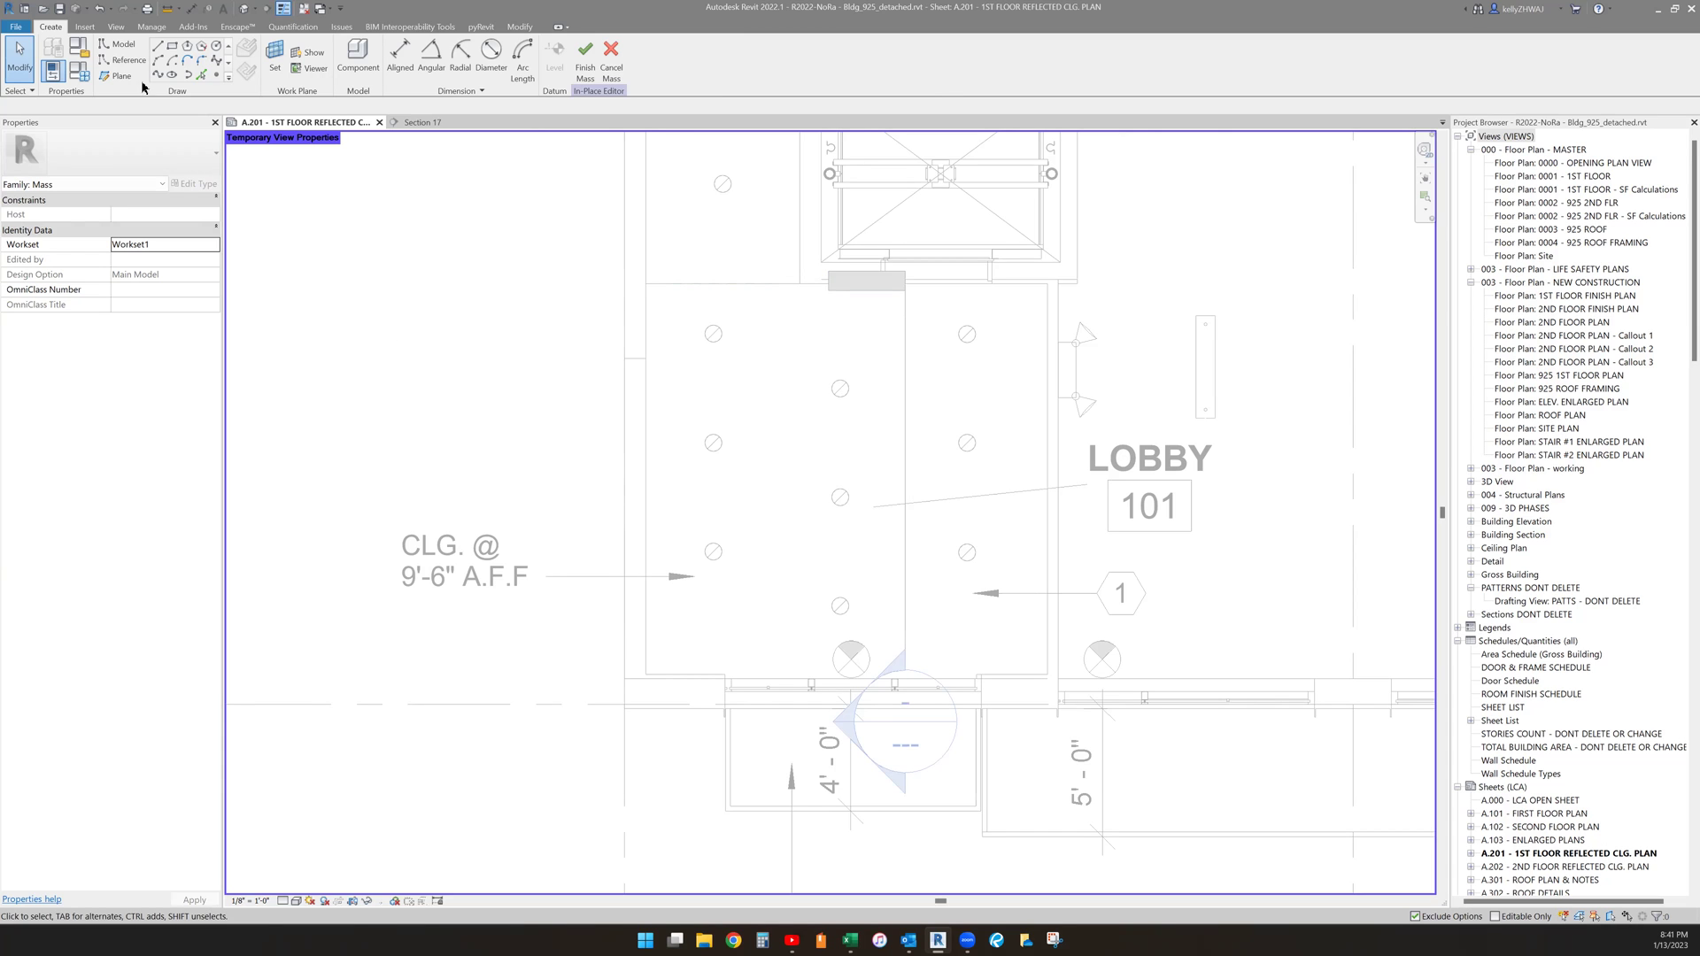
pyautogui.click(117, 44)
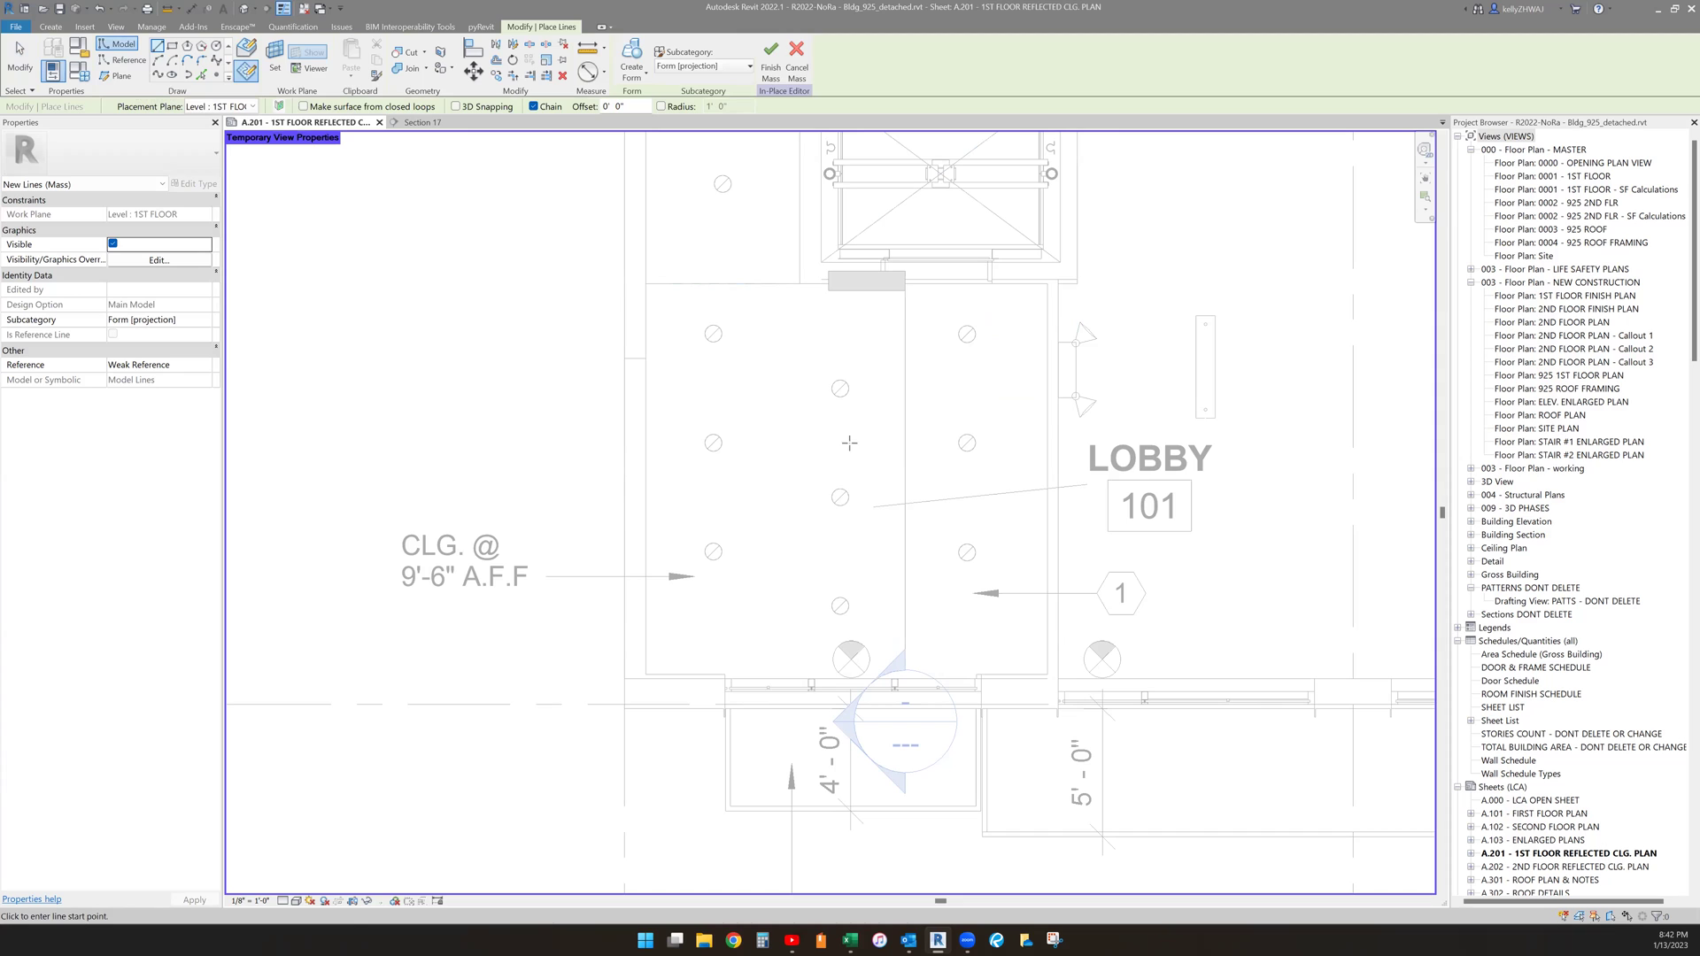
# - Set the placement plane to the 9'6 DECO CEILING HGT reference plane, checking the section view
pyautogui.click(255, 107)
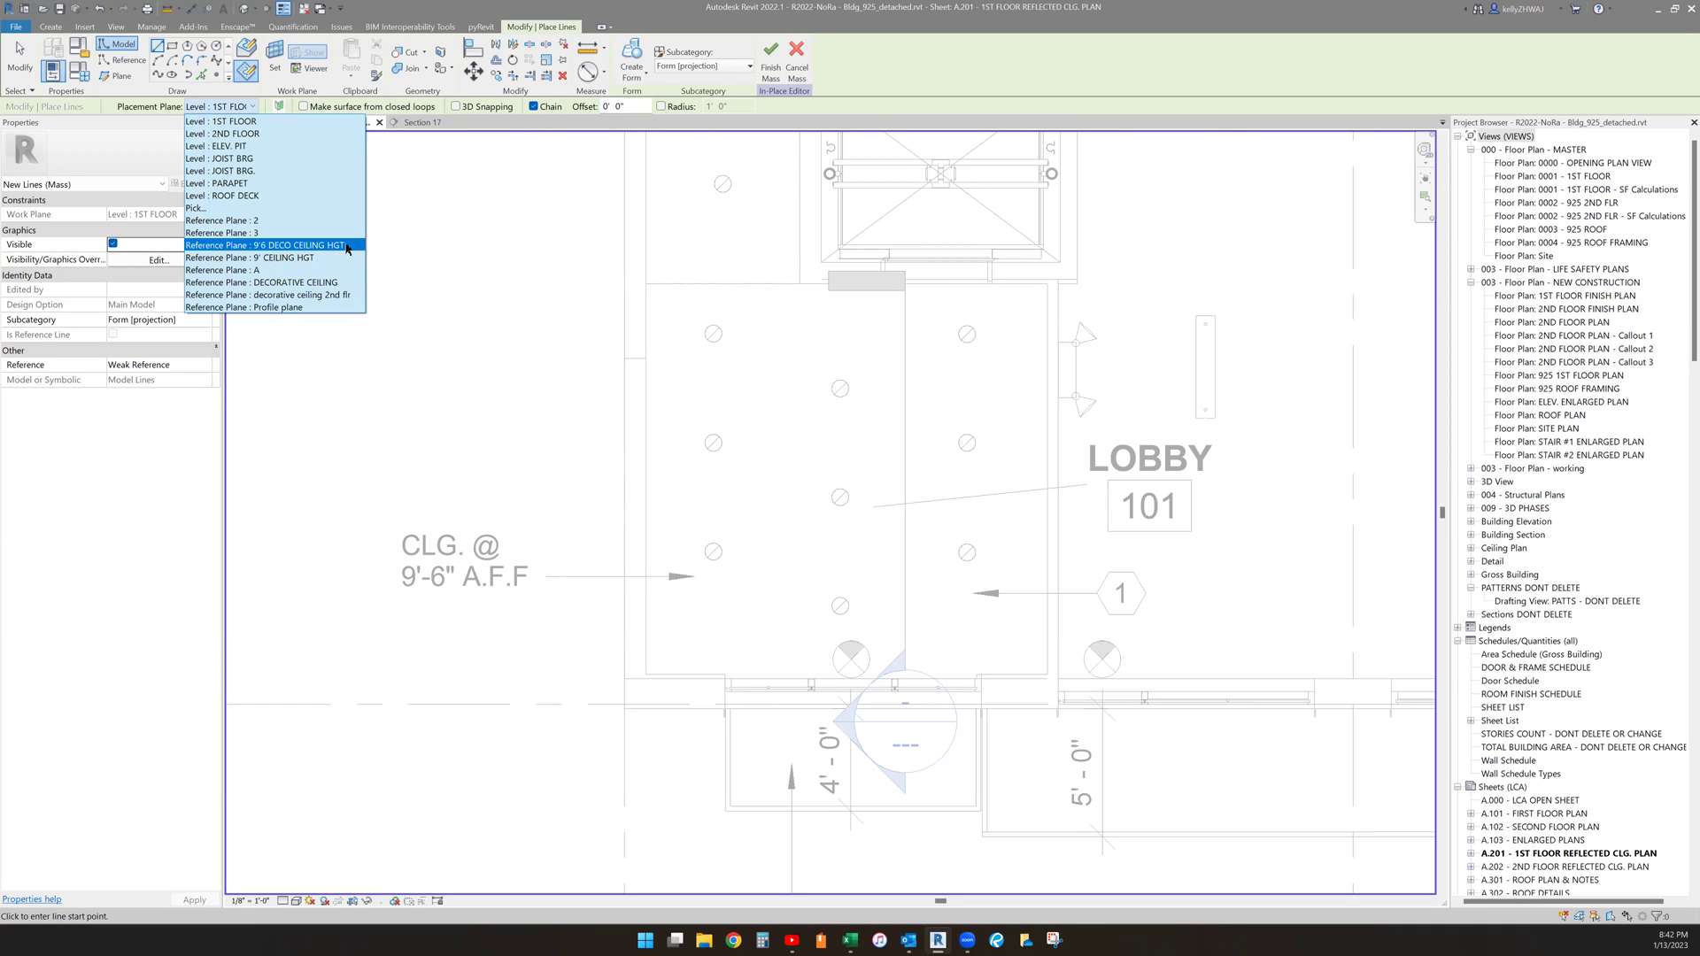
pyautogui.click(348, 248)
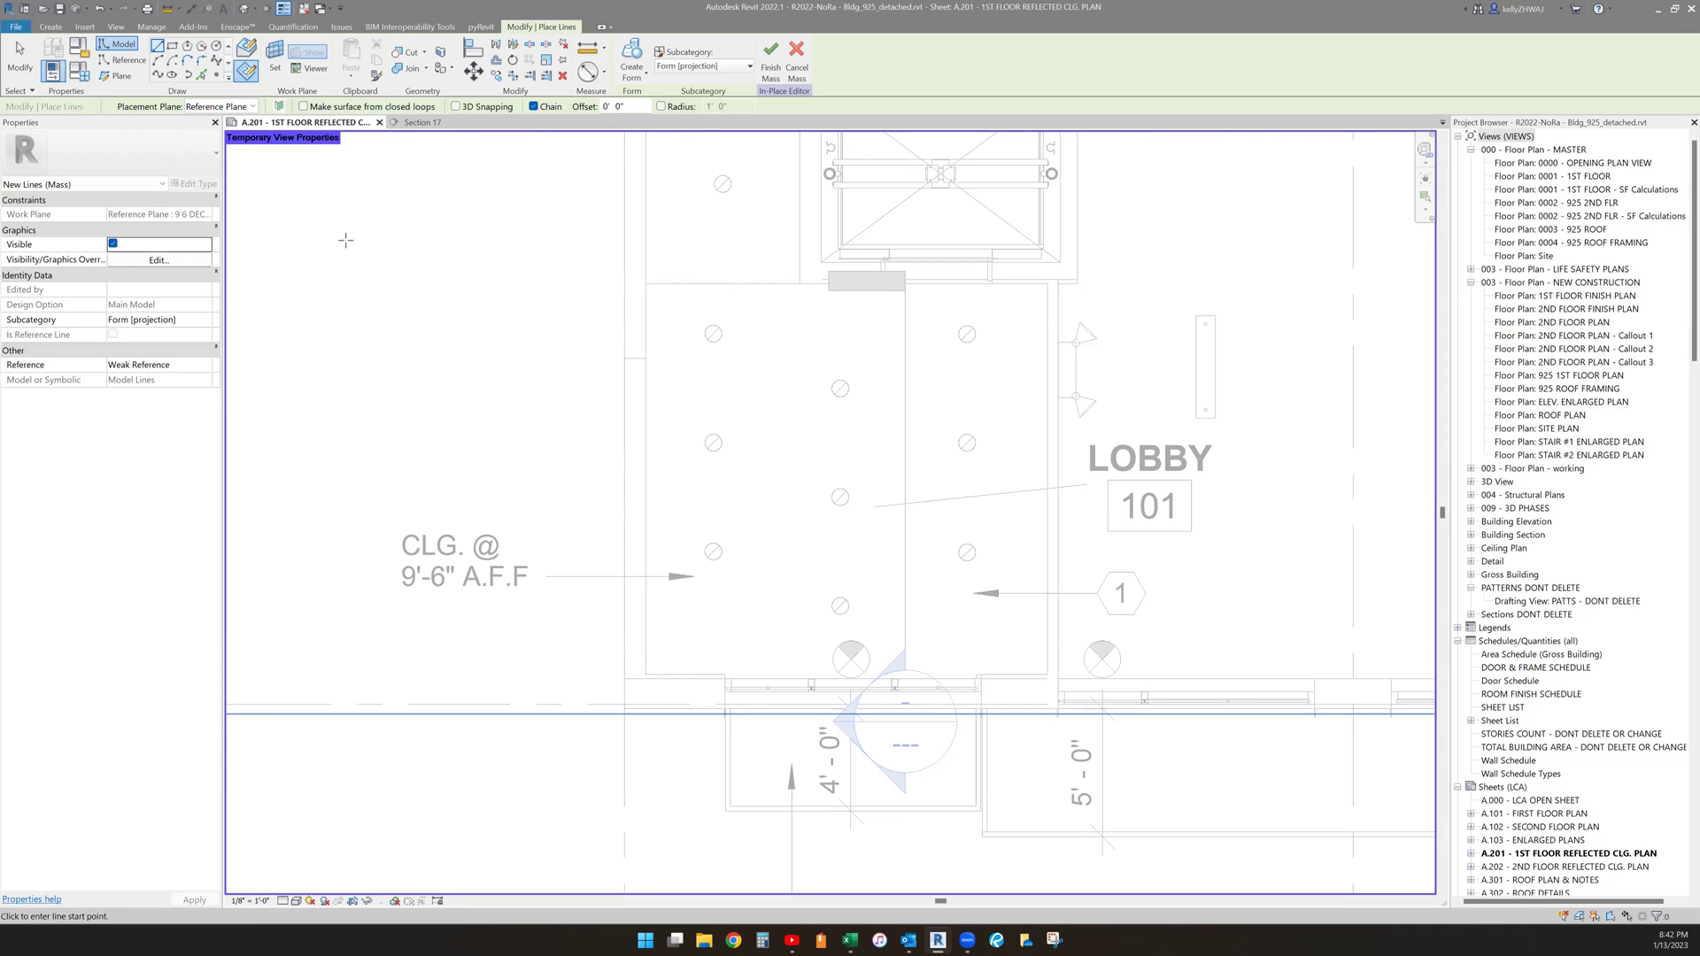
pyautogui.click(250, 105)
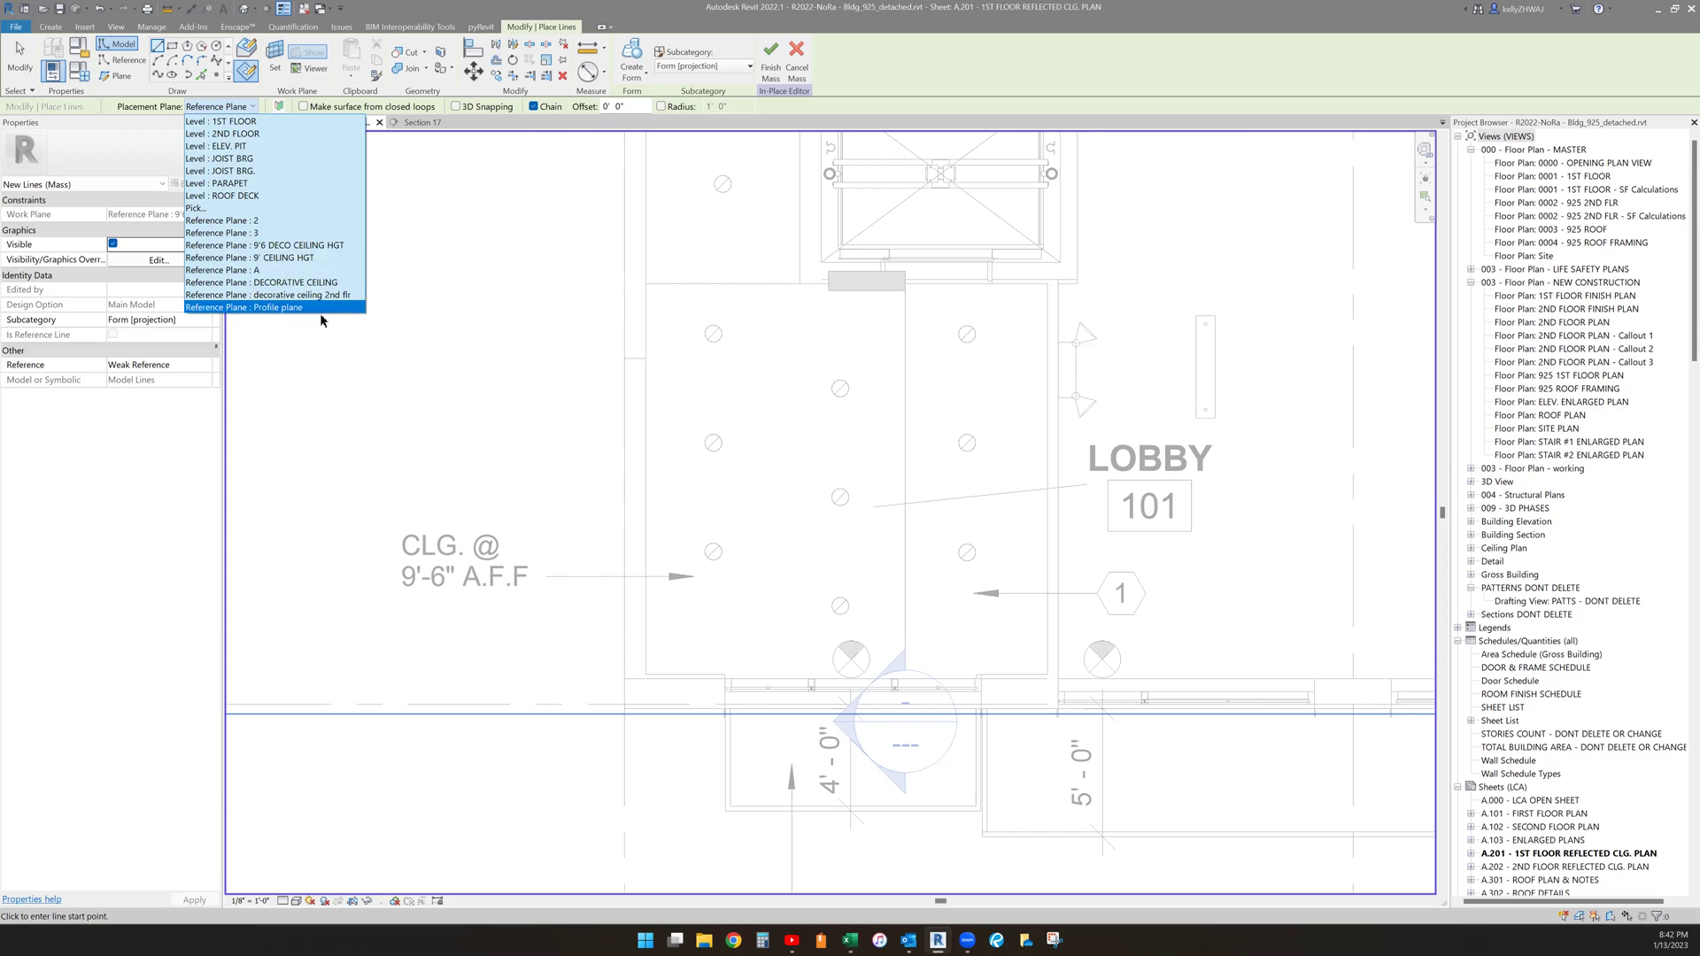
pyautogui.click(327, 251)
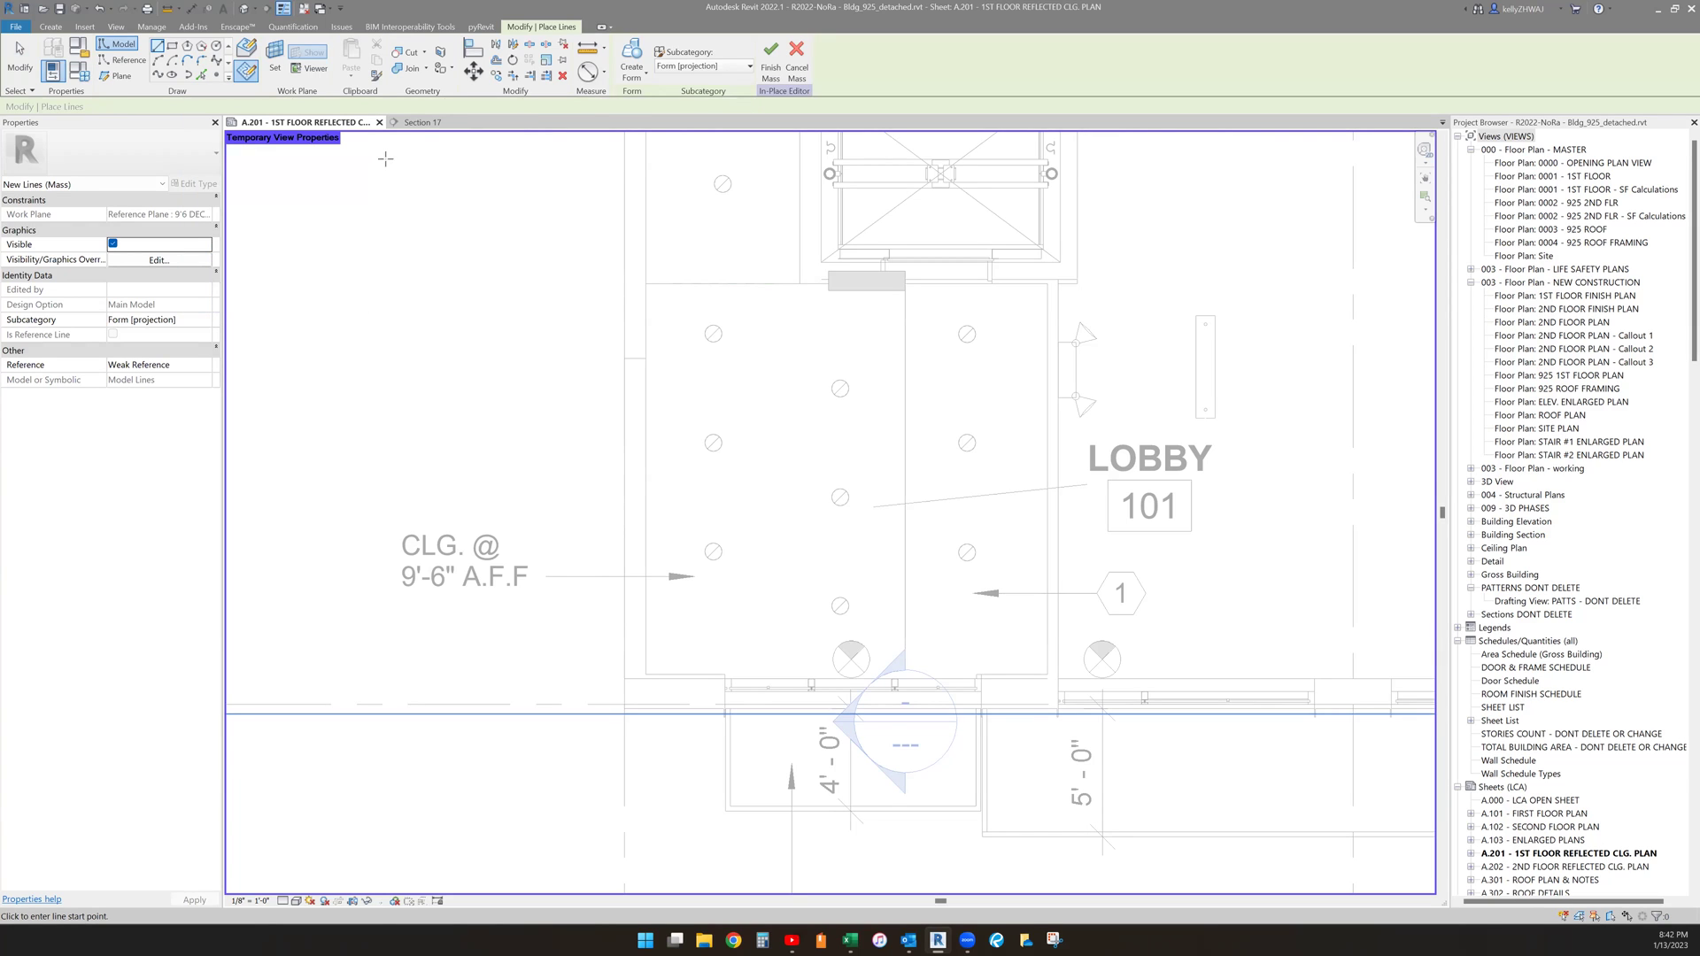
pyautogui.click(425, 122)
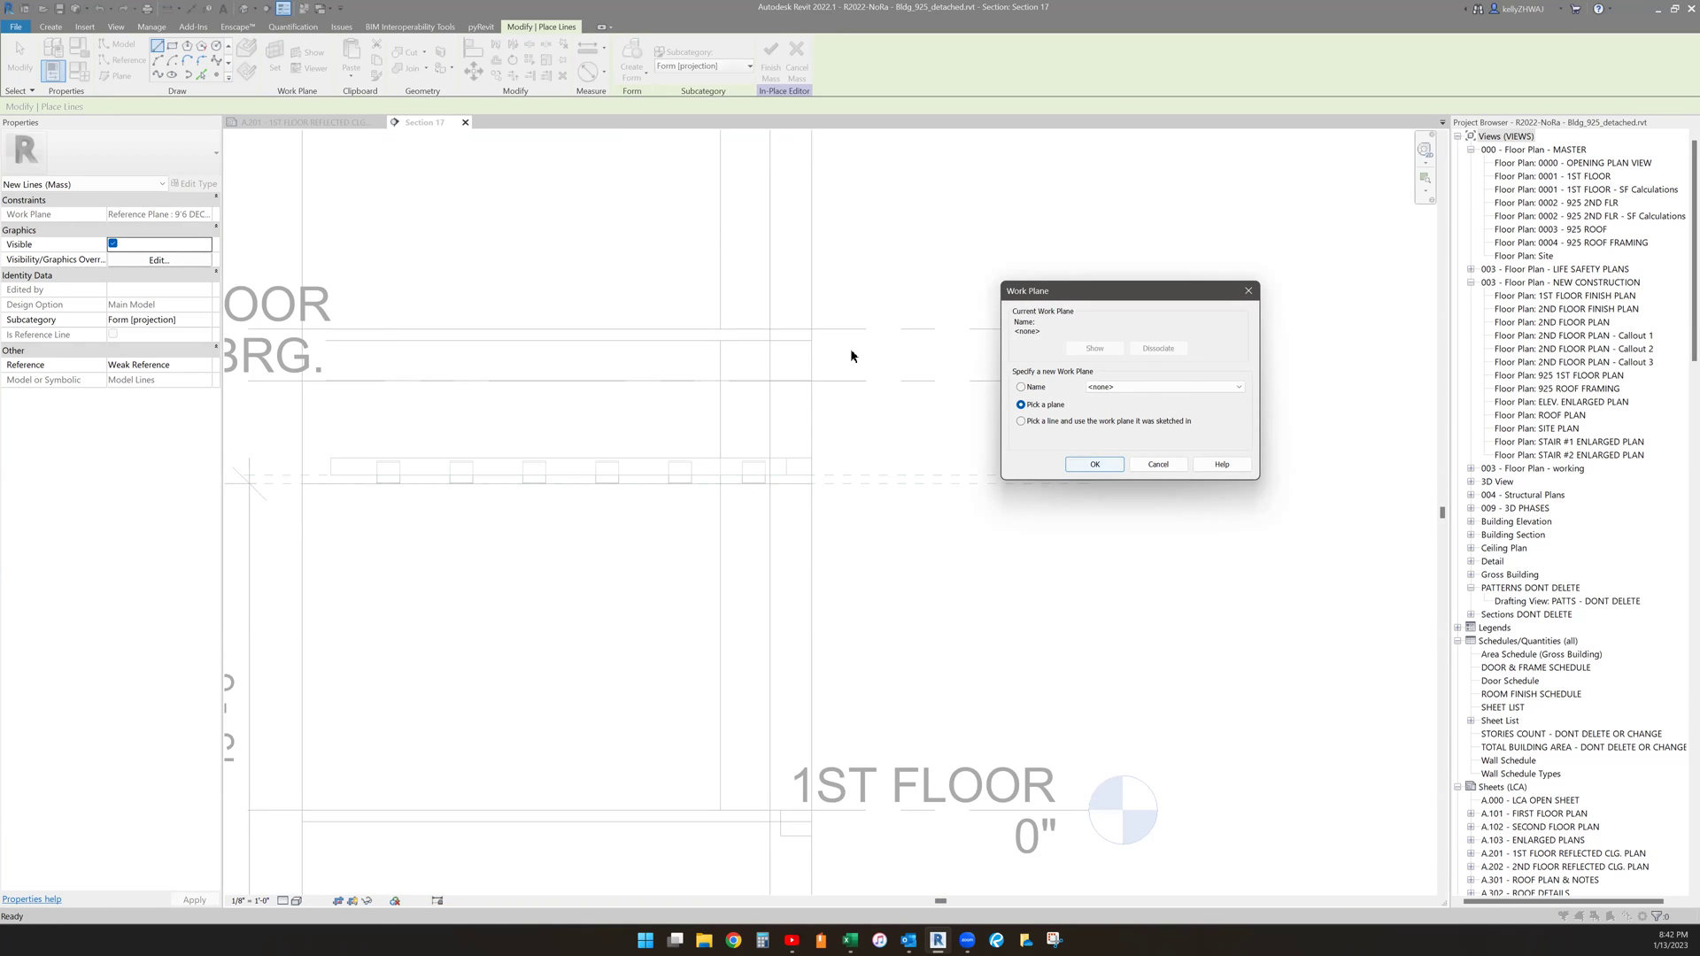
pyautogui.click(1181, 461)
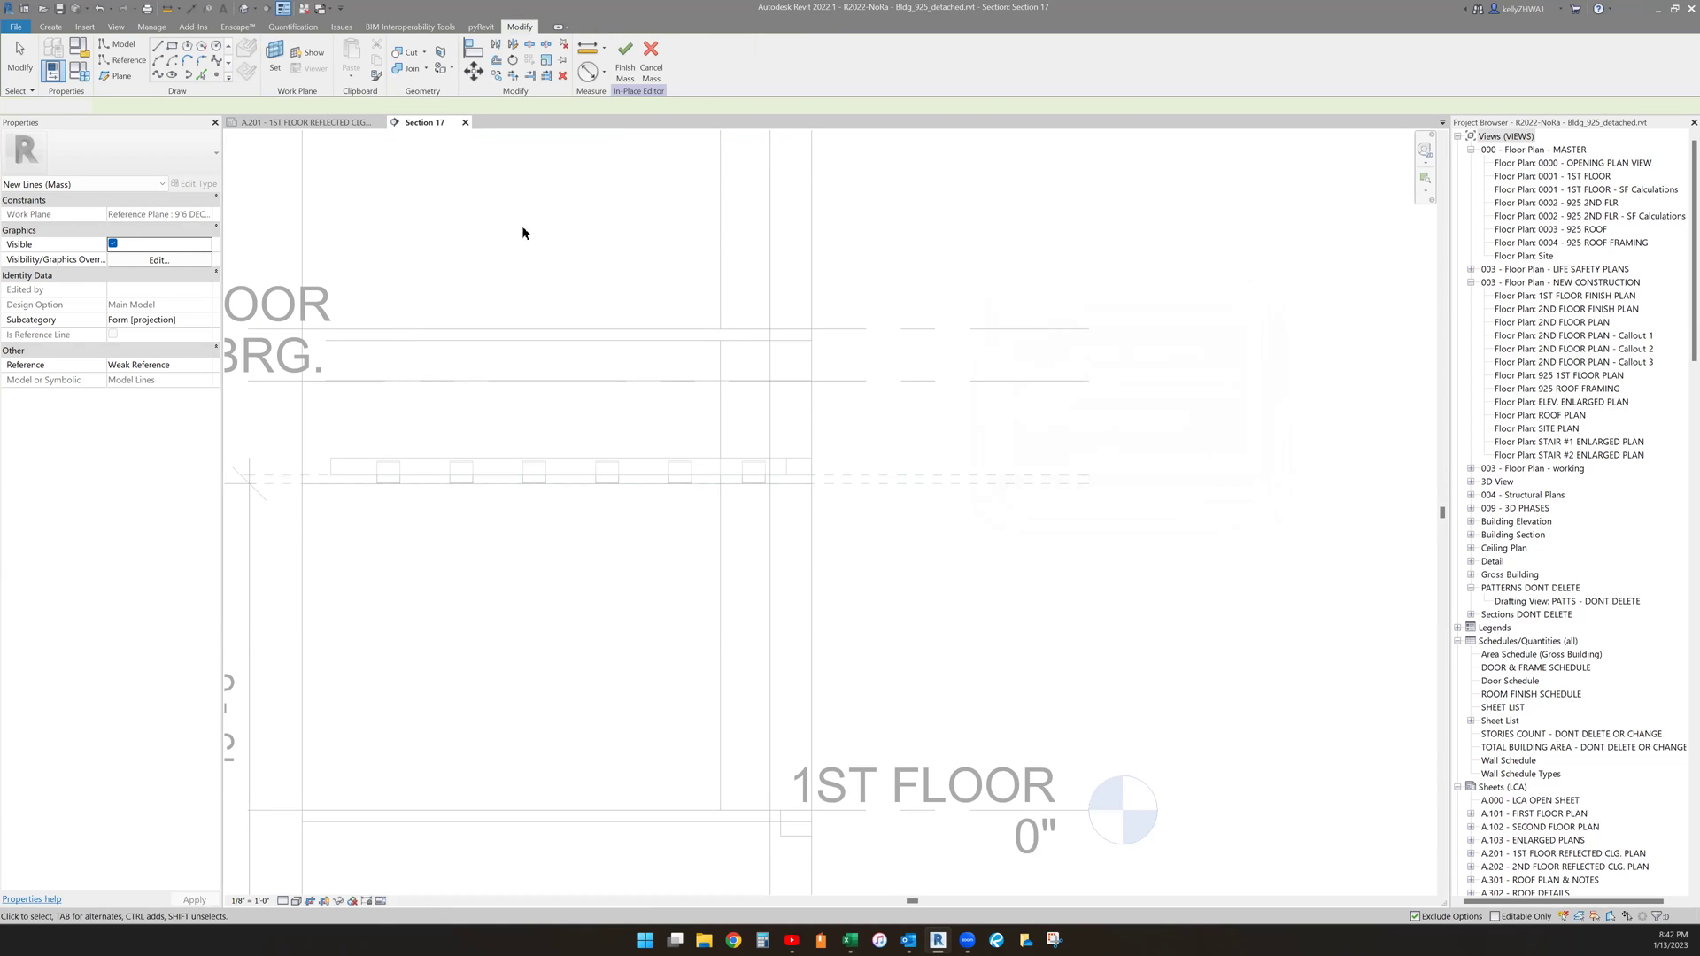
pyautogui.click(308, 122)
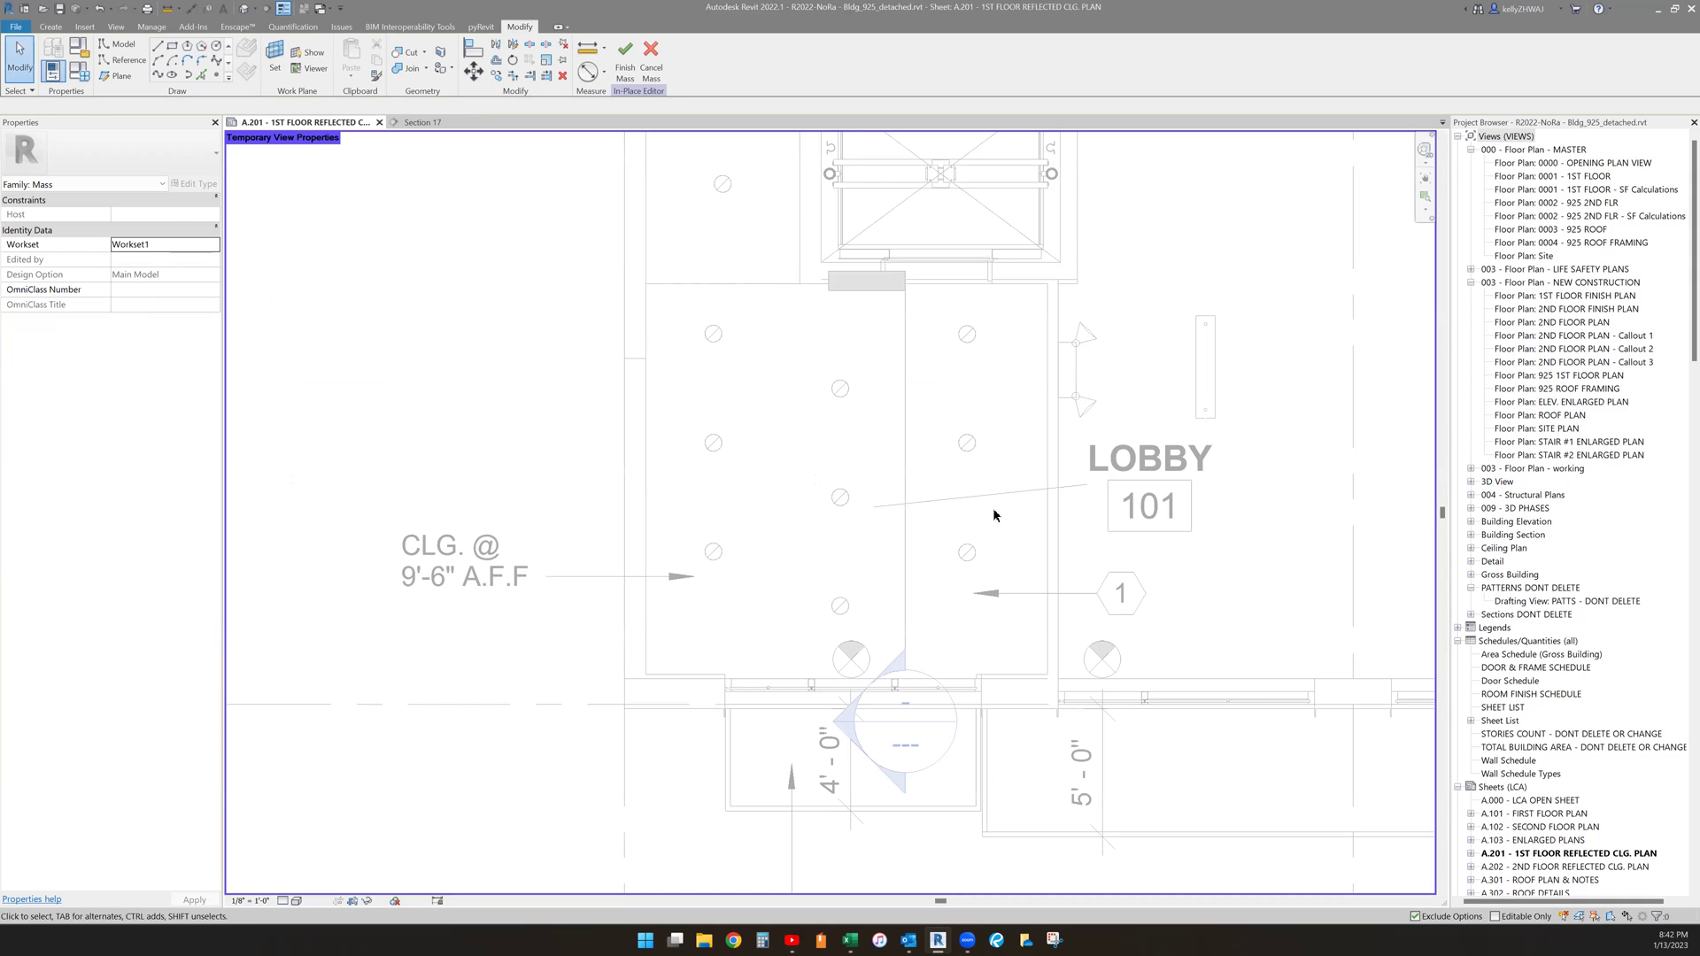
# - Pick model lines along the left, right and bottom lobby walls on the 9'6 deco plane
pyautogui.click(117, 44)
pyautogui.click(218, 107)
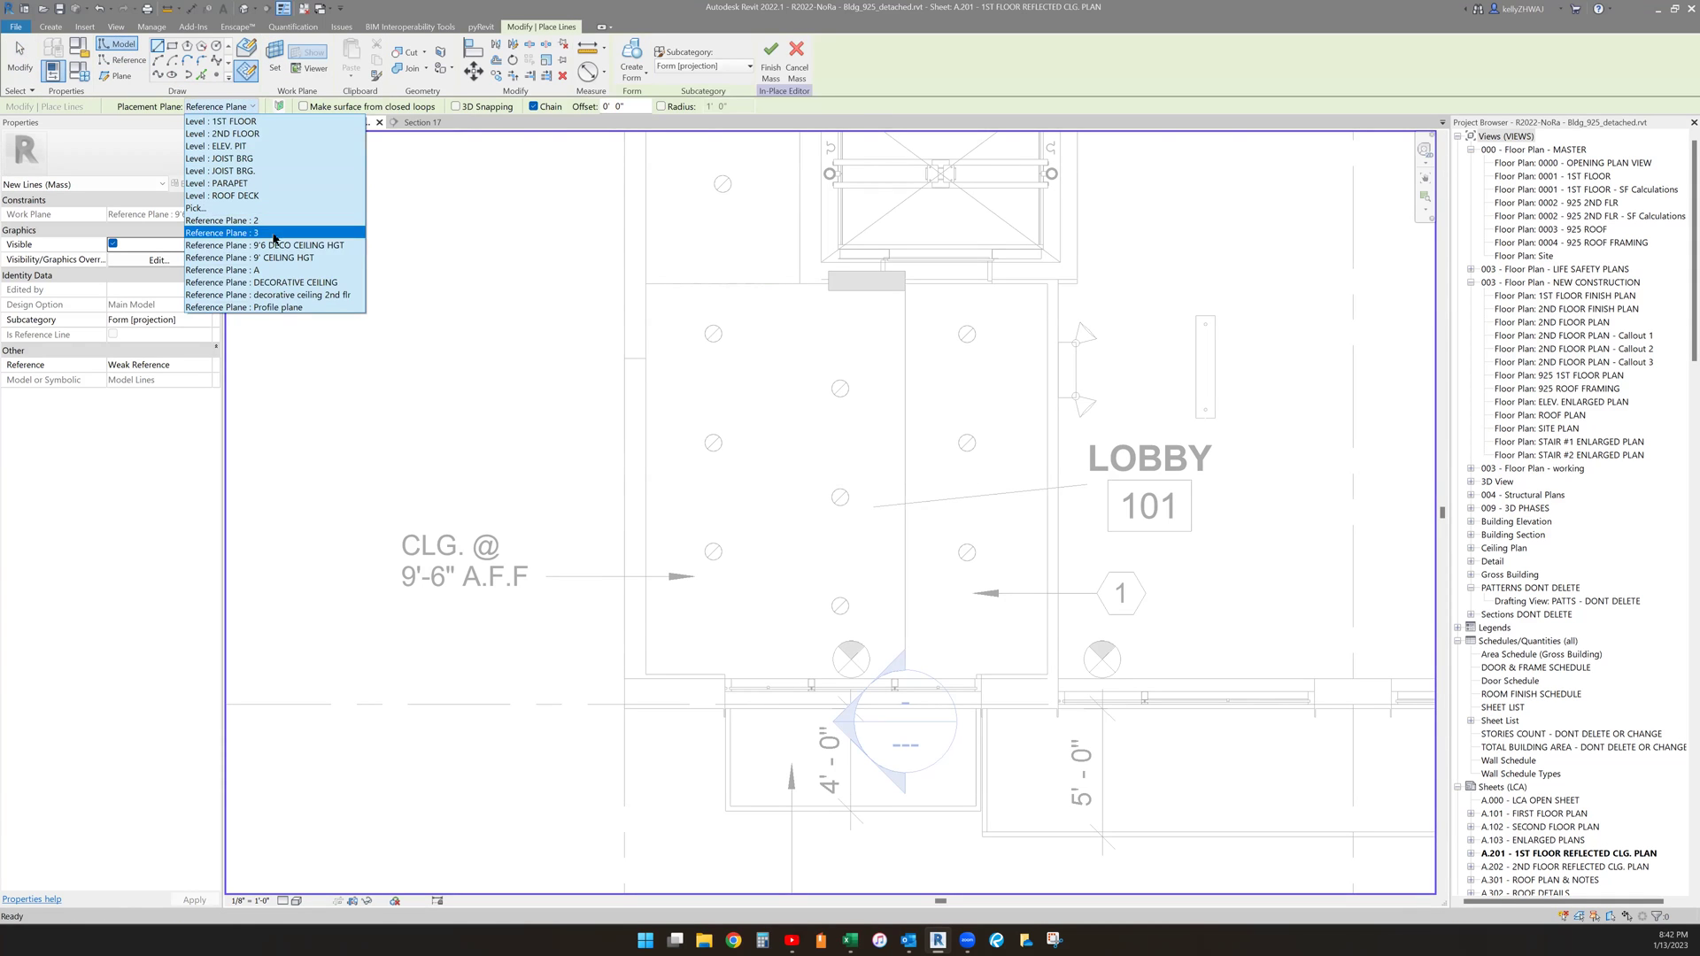
pyautogui.click(280, 244)
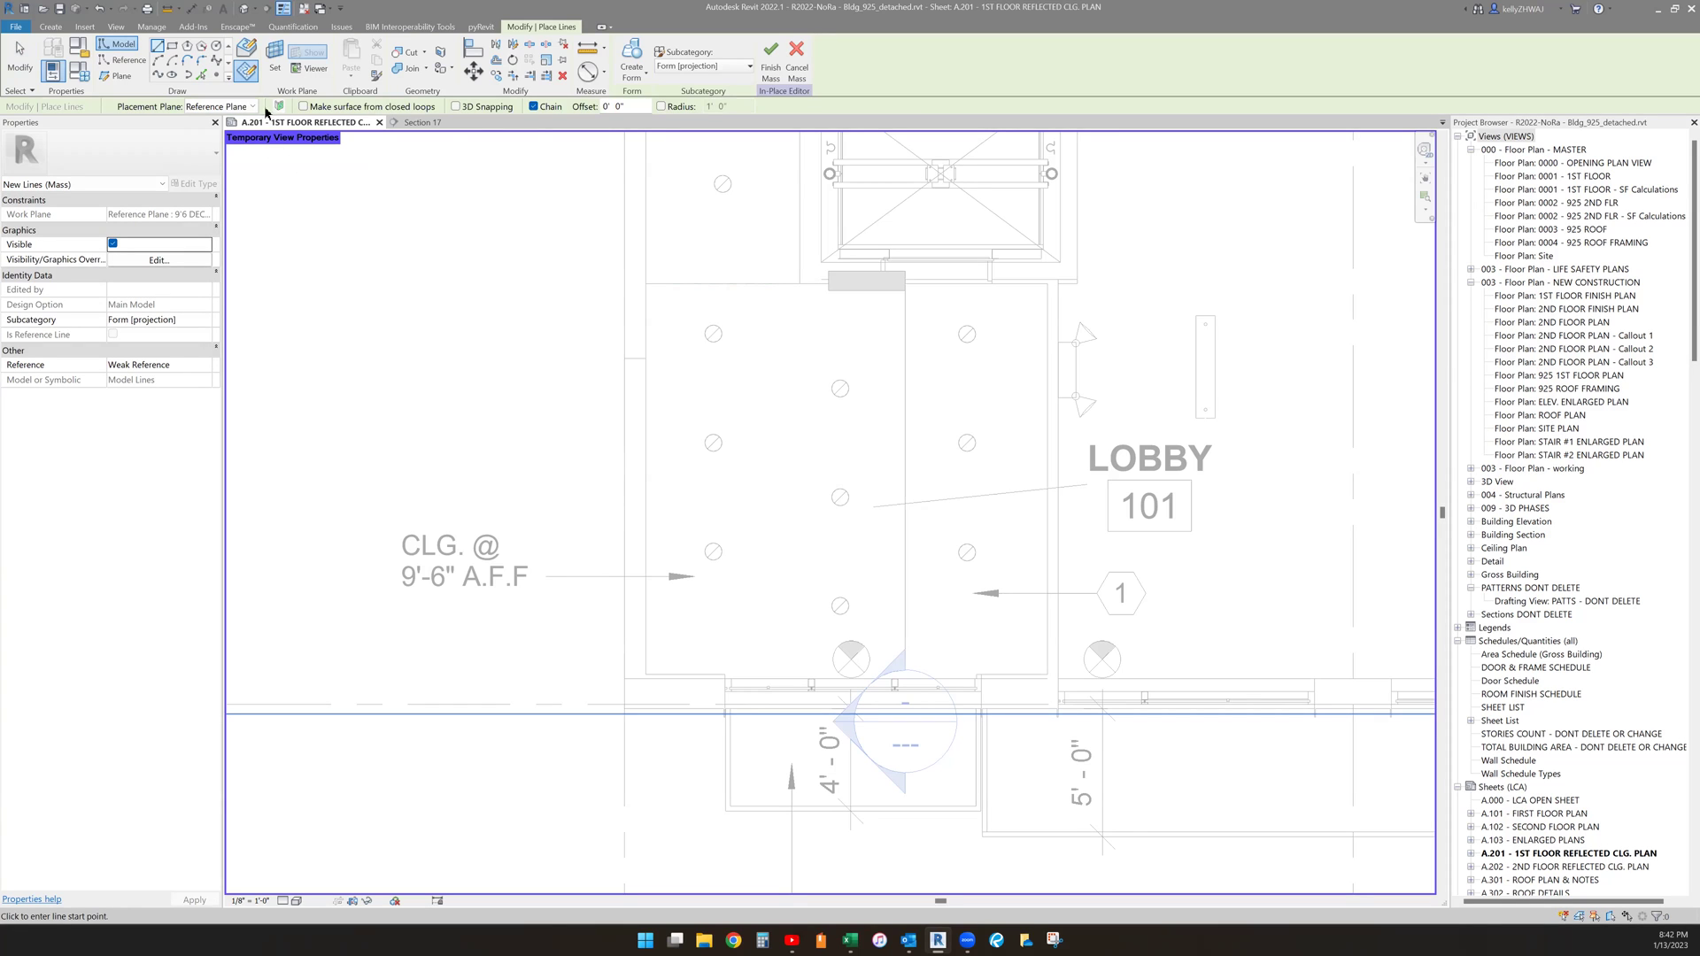
pyautogui.click(201, 76)
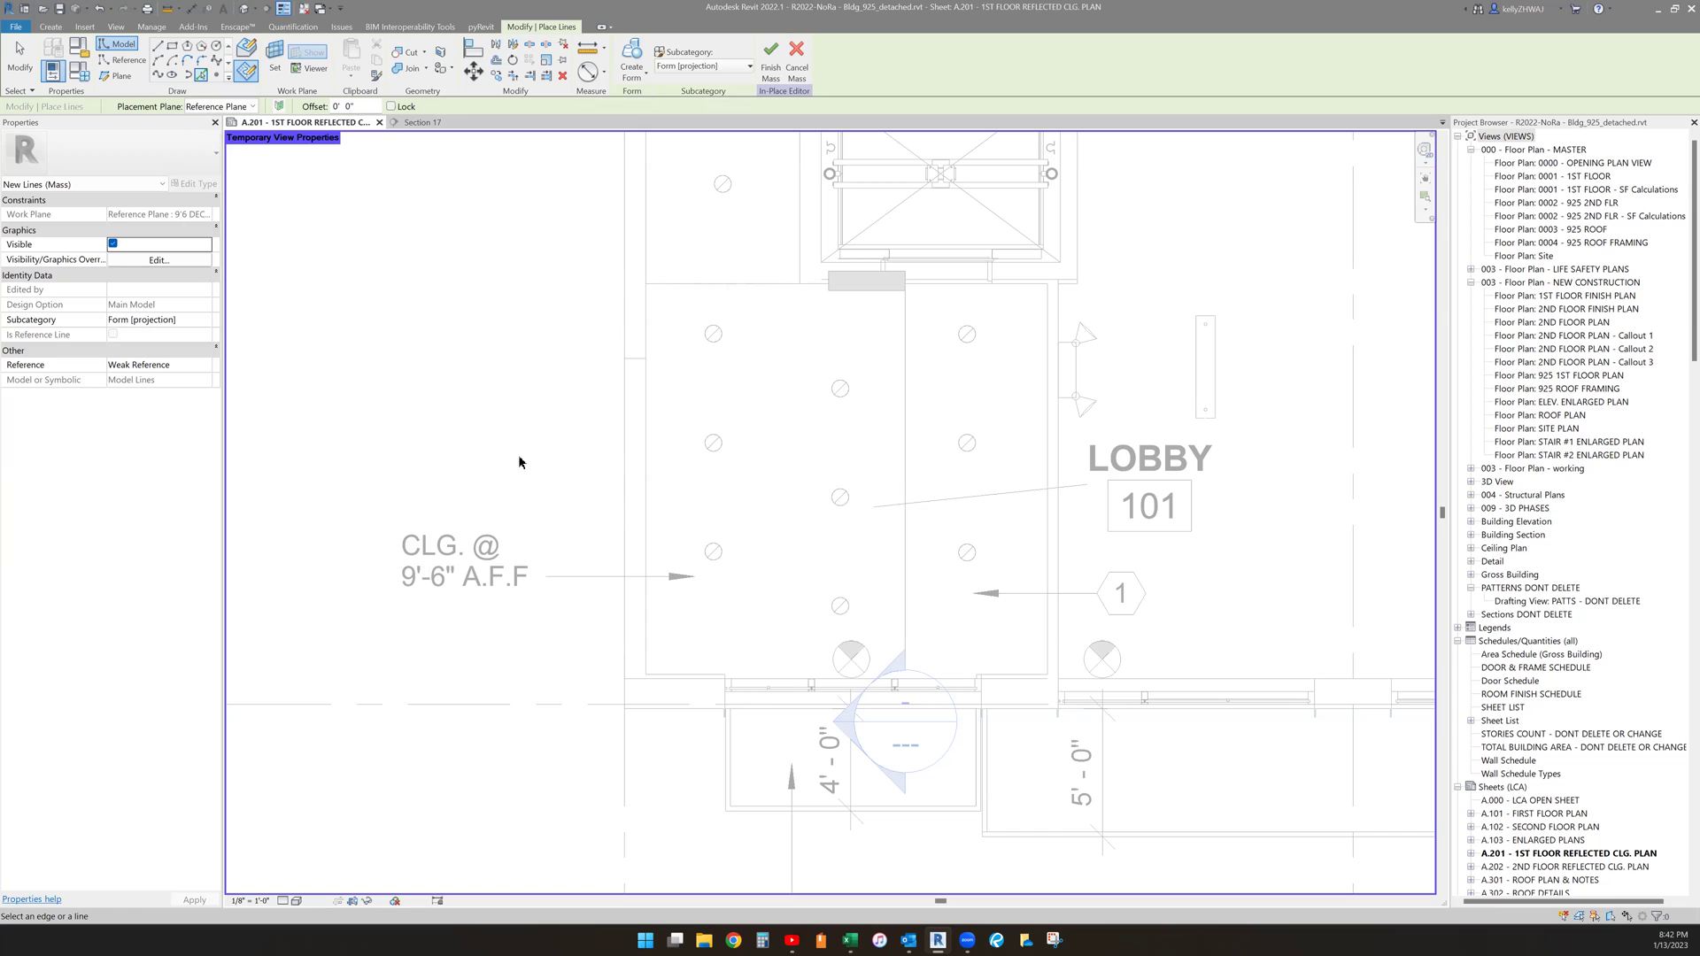
pyautogui.click(648, 455)
pyautogui.click(1045, 413)
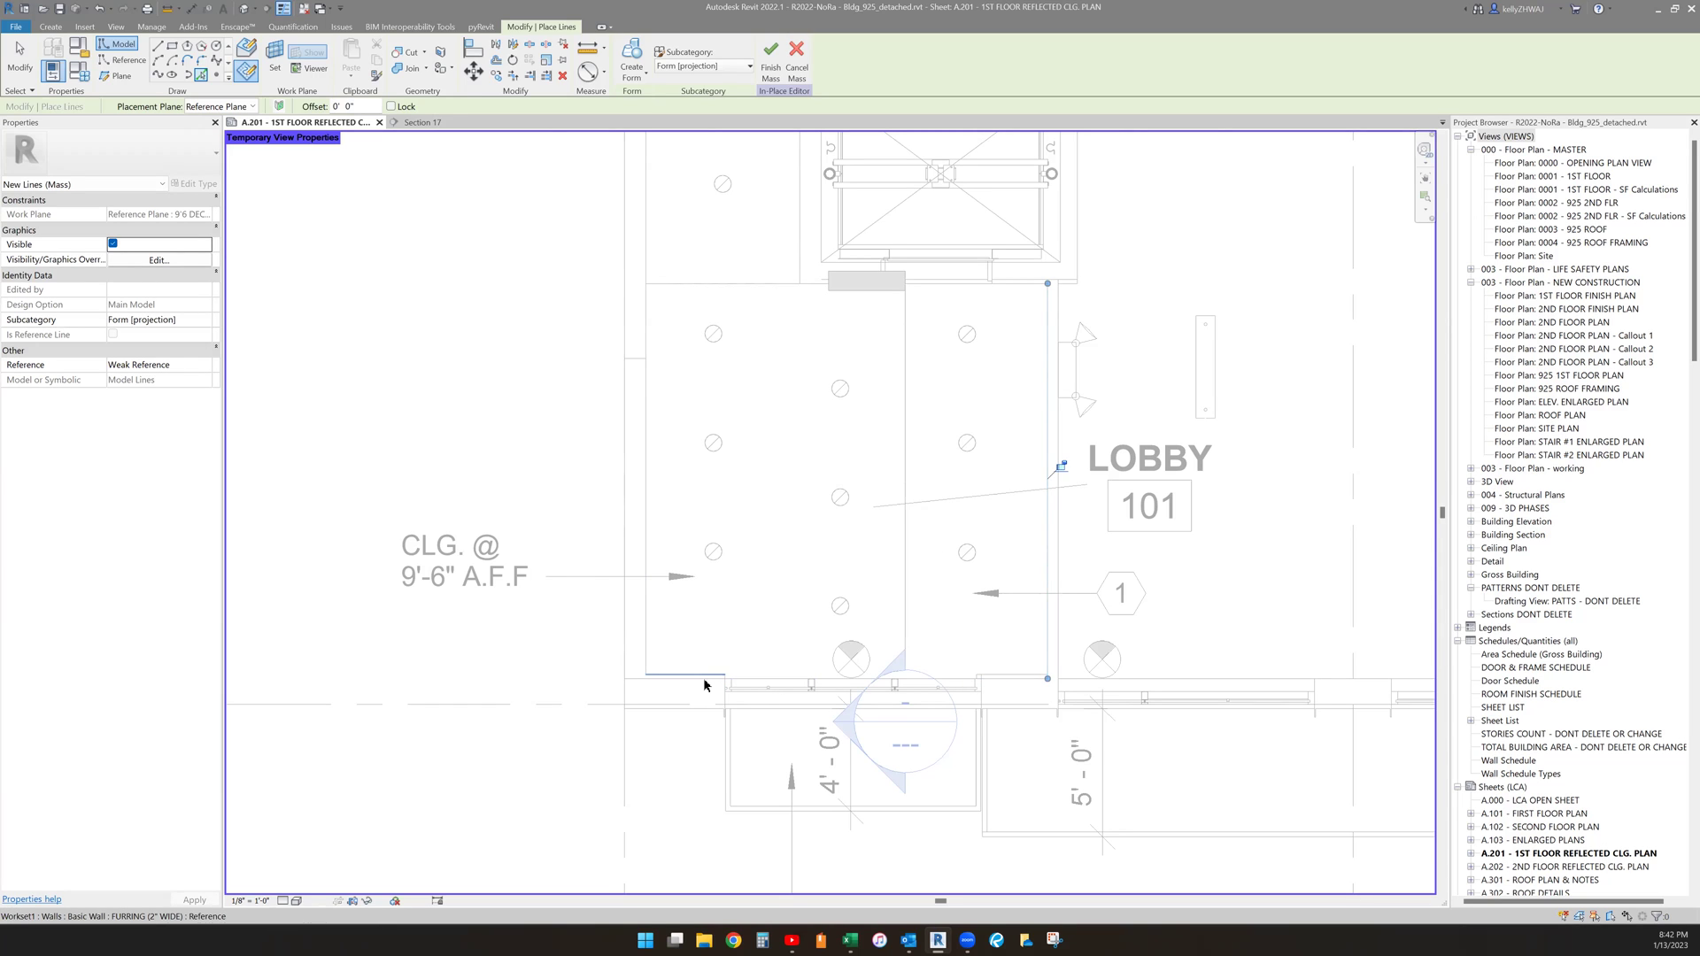
pyautogui.click(982, 677)
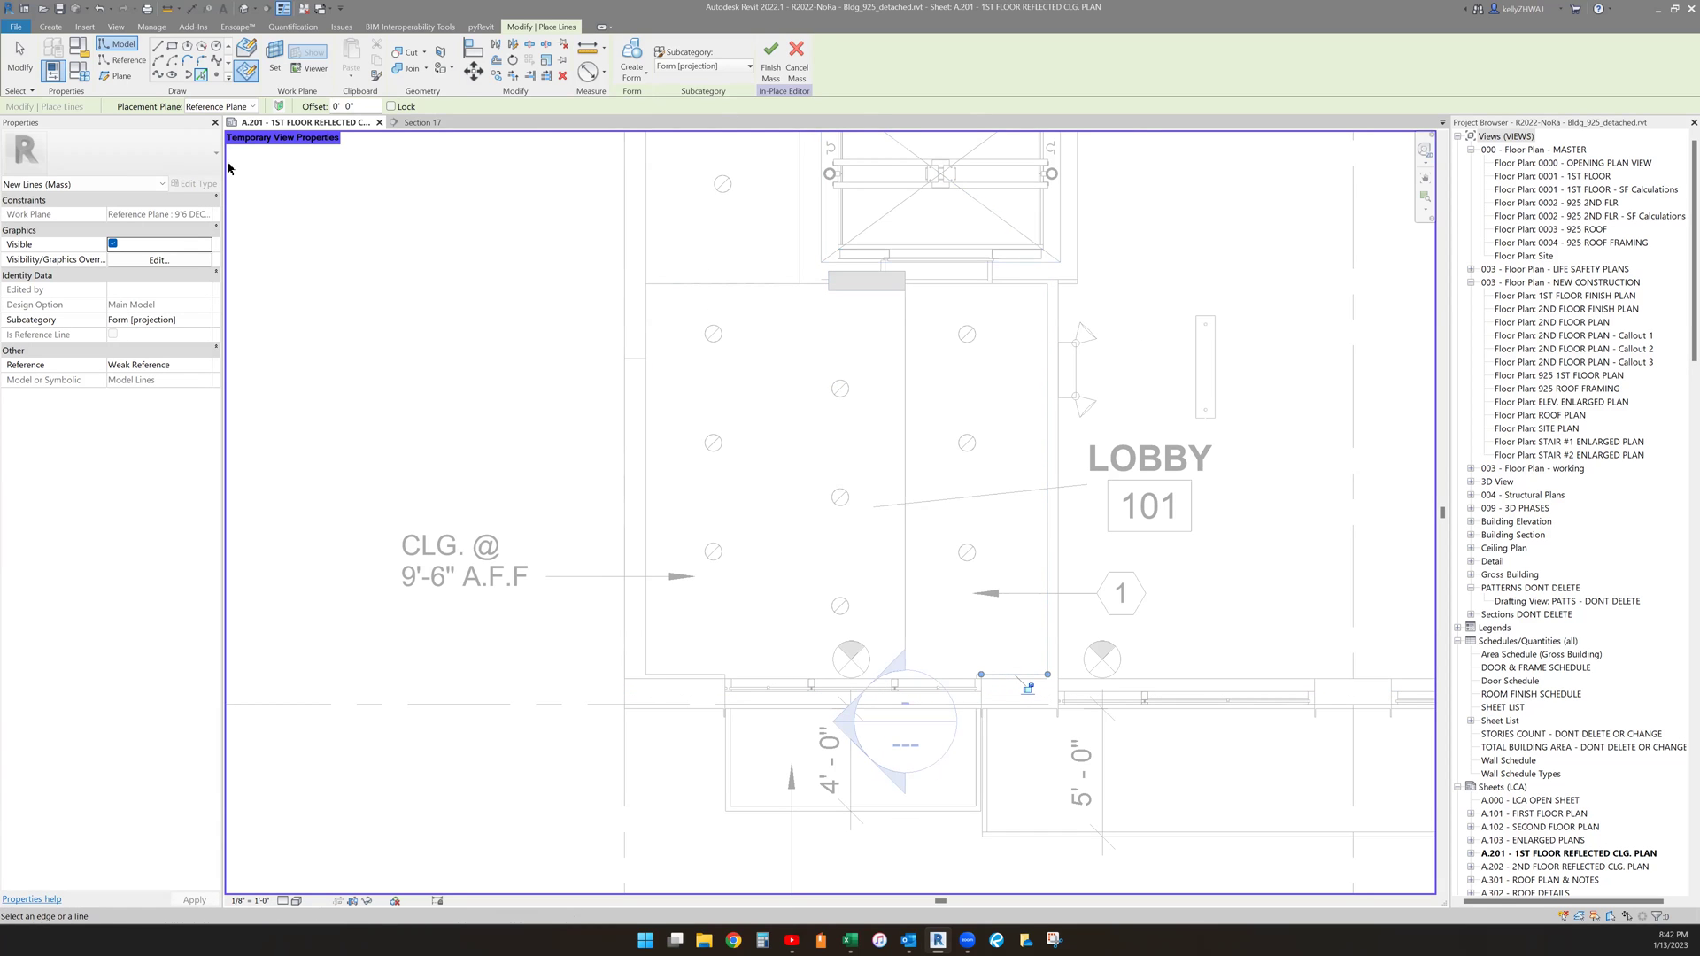
pyautogui.click(20, 59)
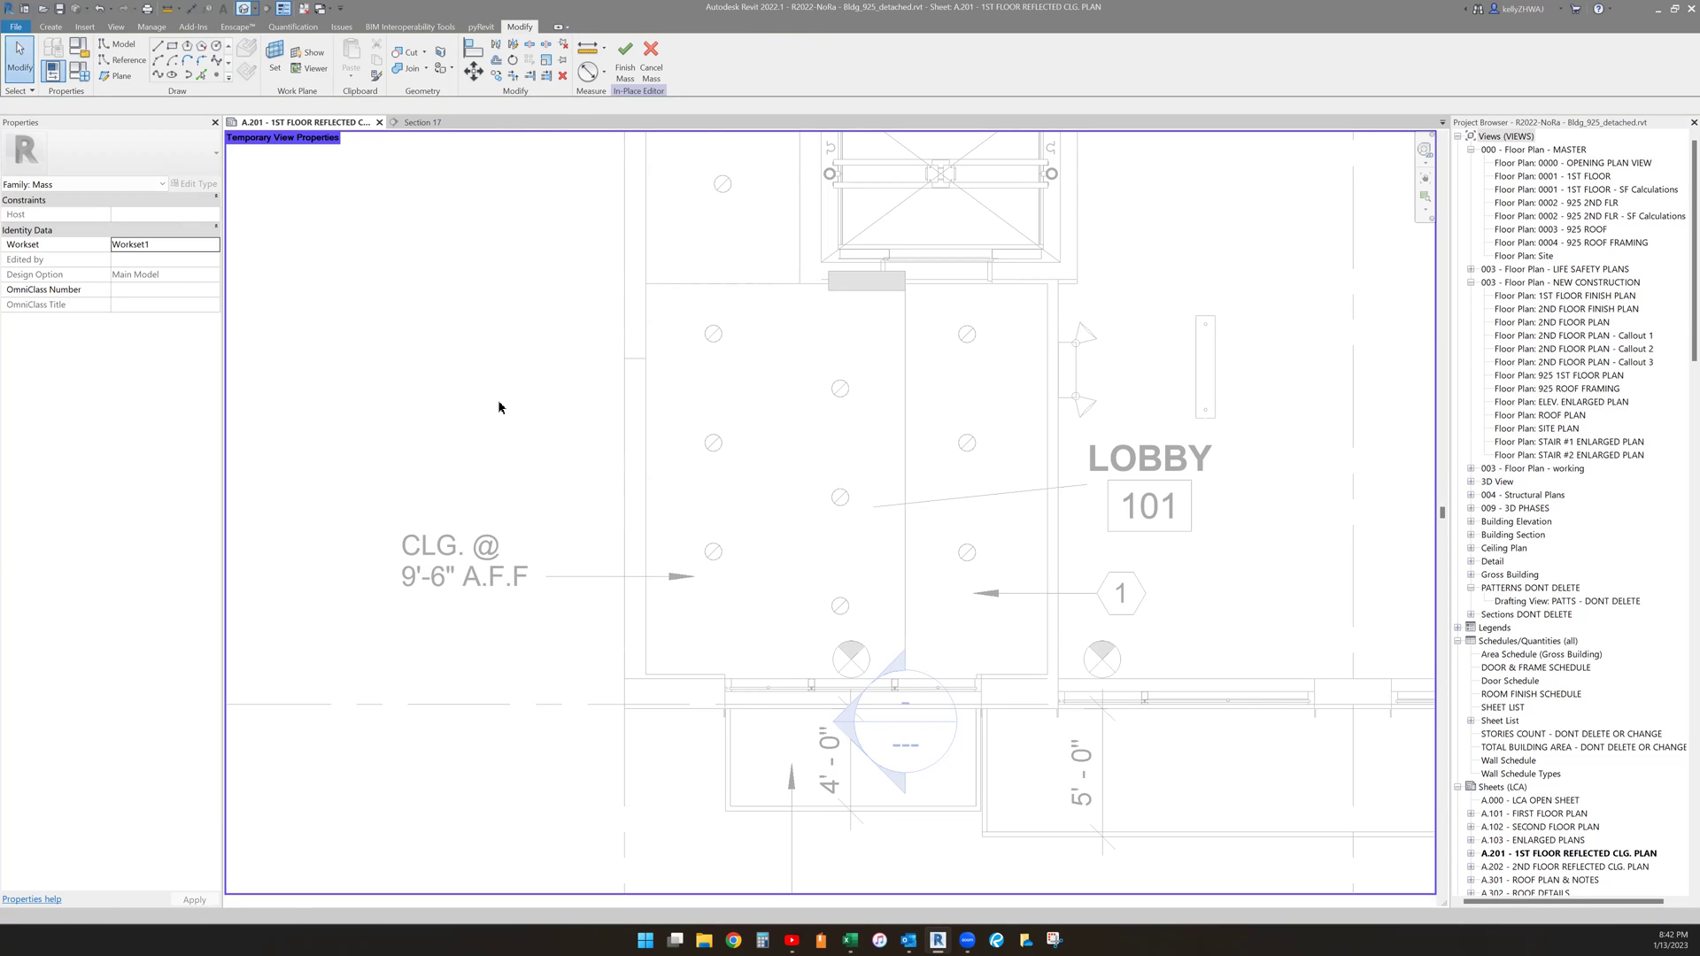
pyautogui.scroll(-5, 685, 489)
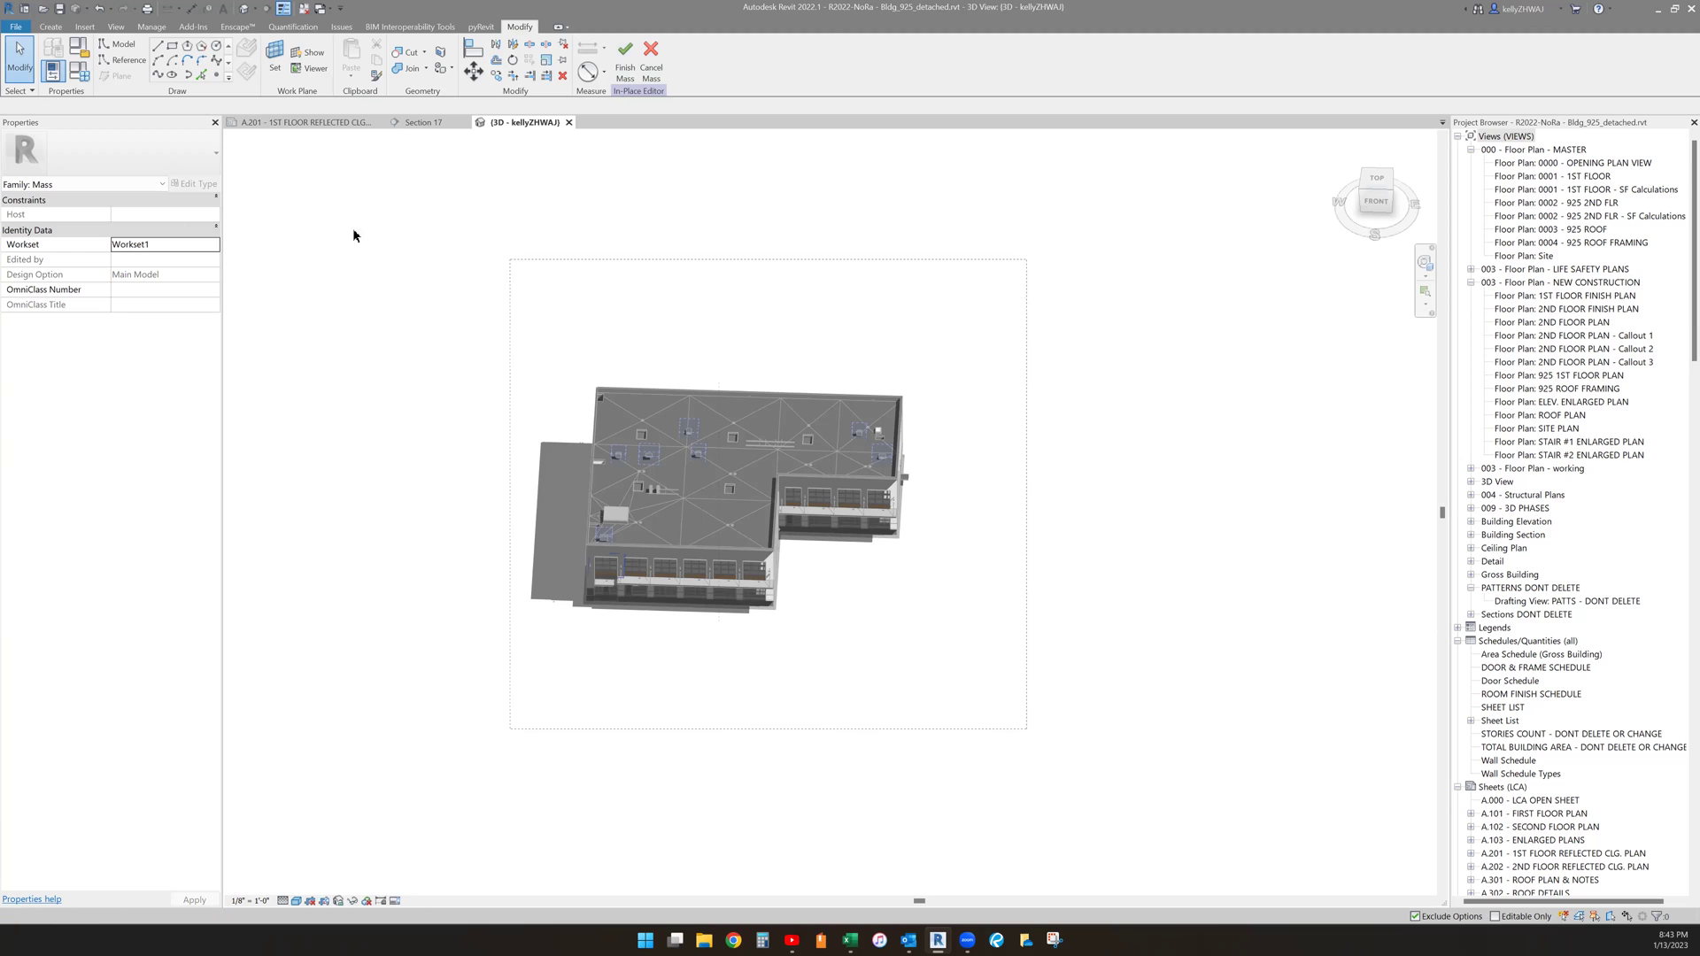
# - Window-select the mass lines in 3D and isolate them
pyautogui.moveTo(1027, 731); pyautogui.dragTo(337, 233)
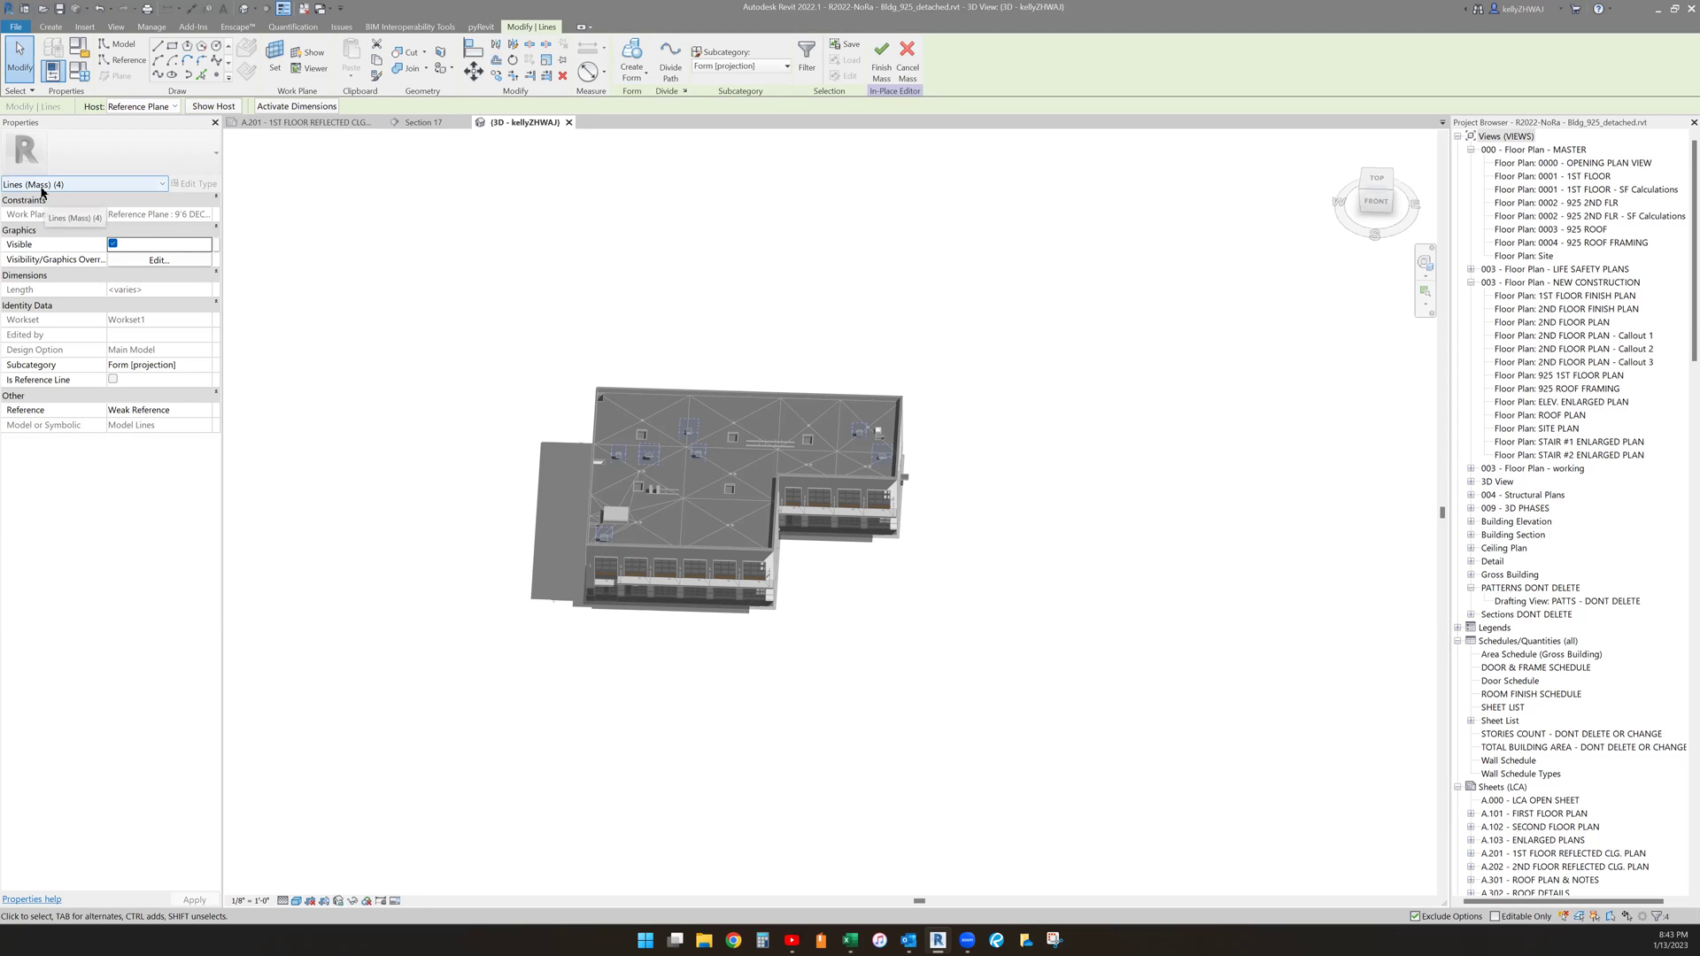
pyautogui.click(354, 901)
pyautogui.click(389, 854)
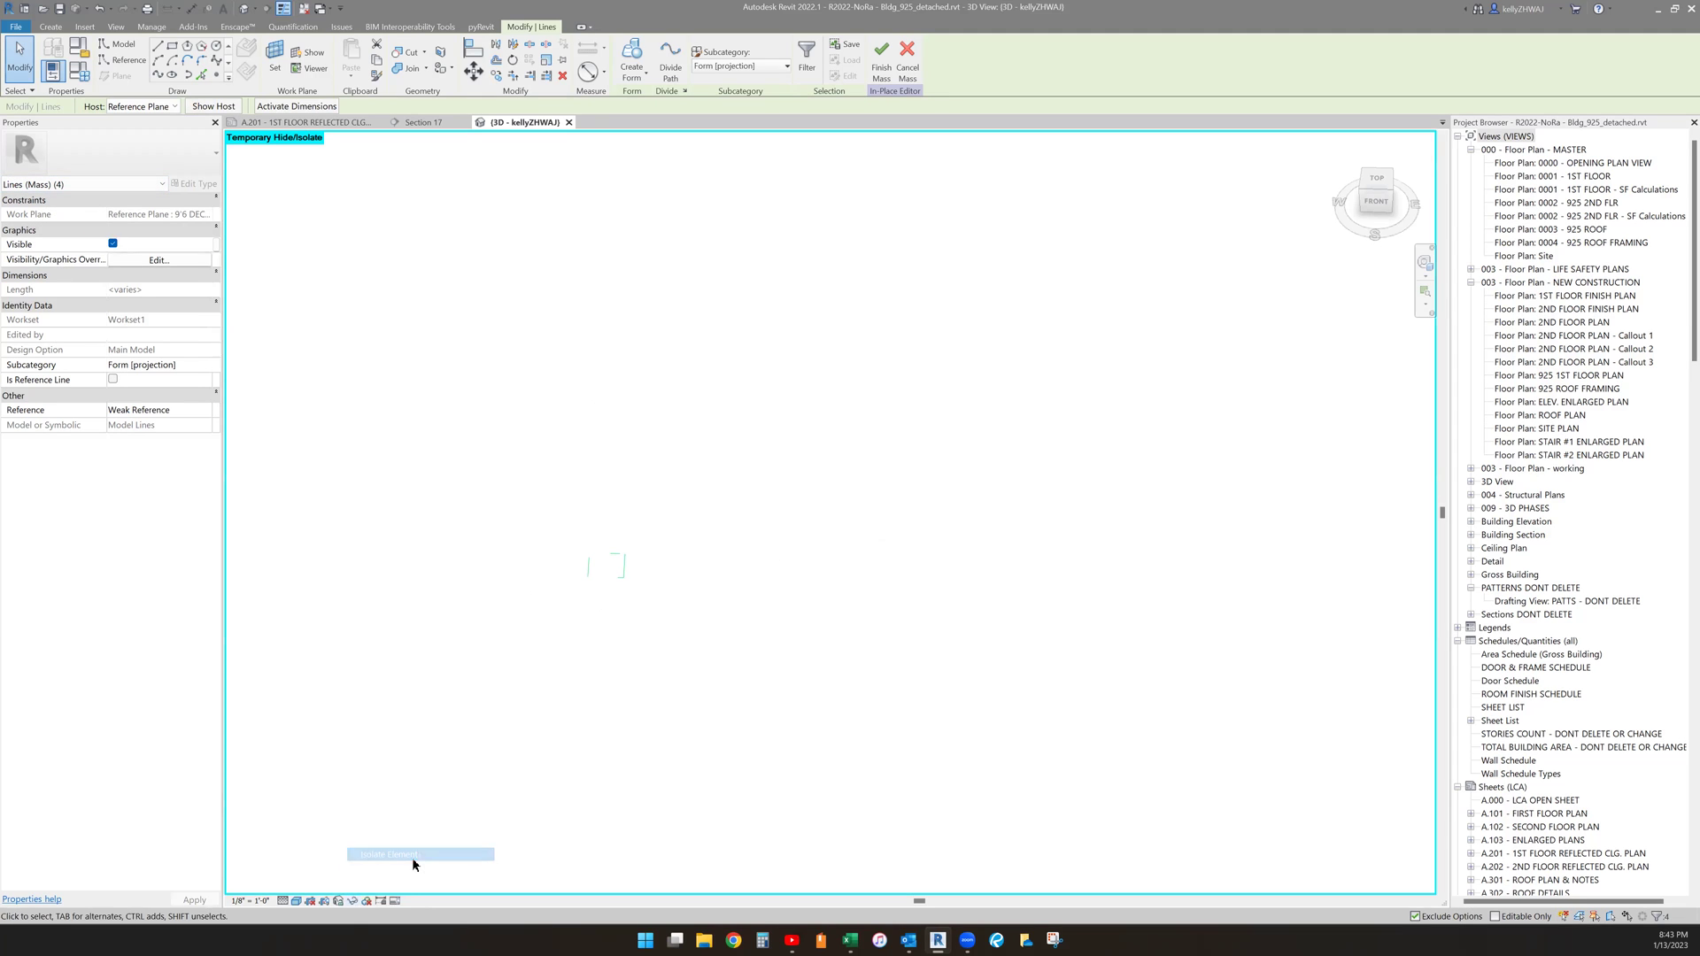
pyautogui.press('Escape')
pyautogui.scroll(2, 652, 584)
pyautogui.scroll(1, 670, 588)
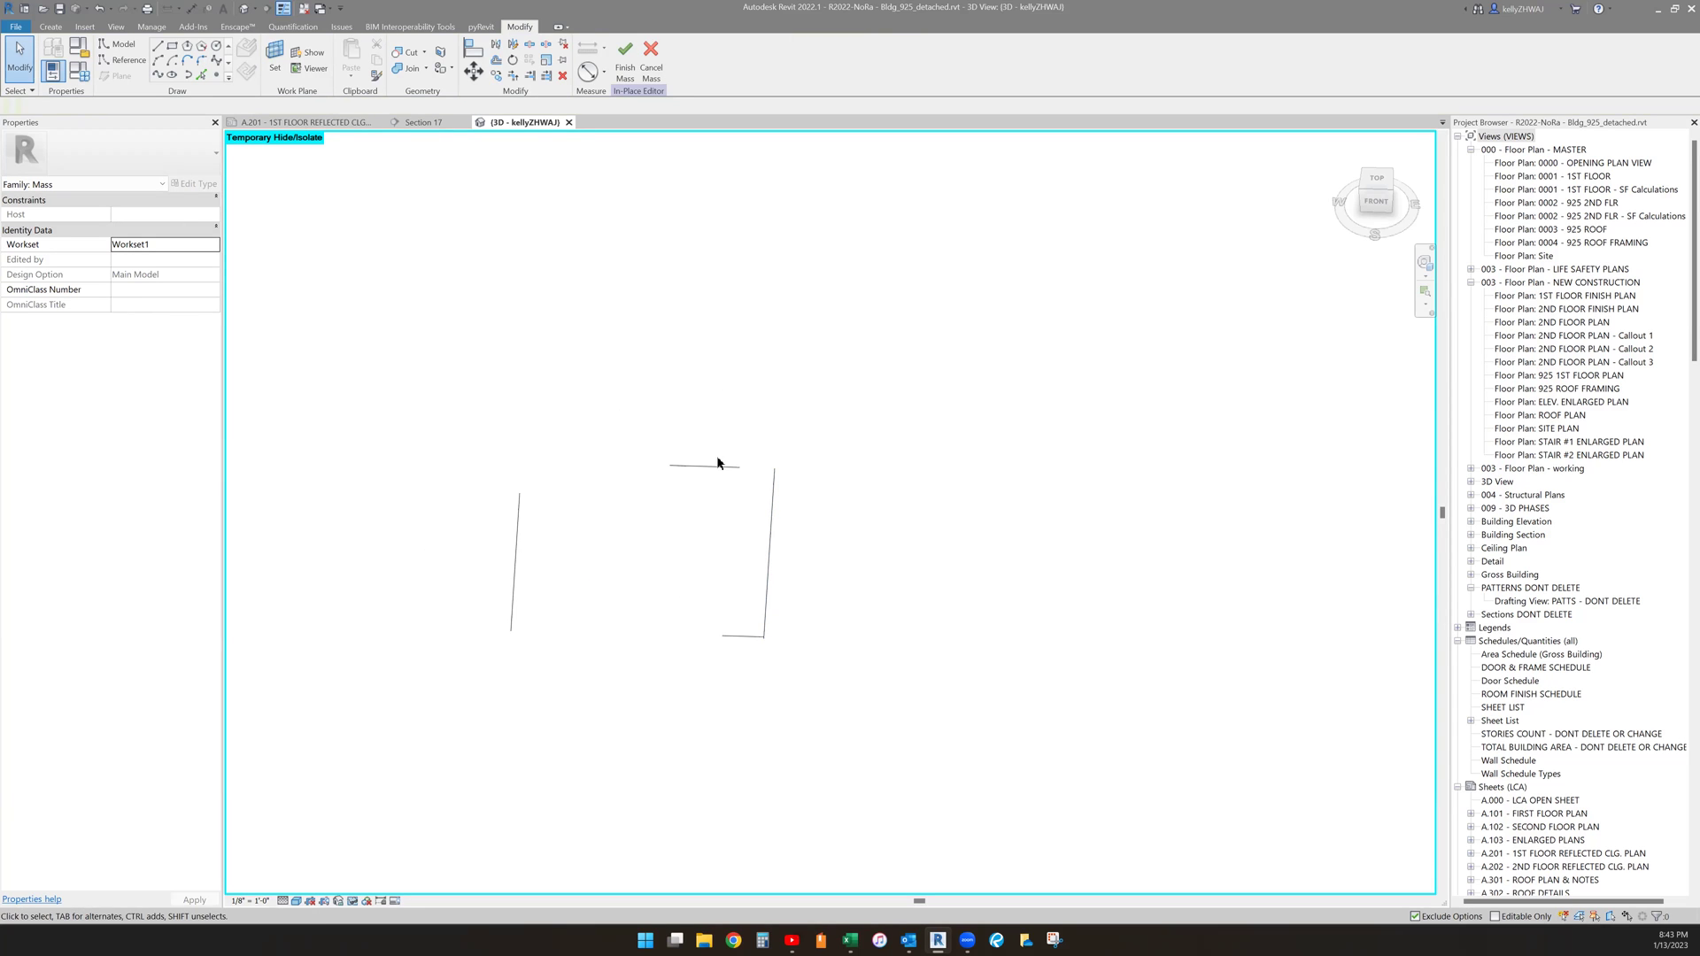
# - Trim/Extend the top, left, right and bottom lines into a closed corner-joined loop
pyautogui.click(511, 77)
pyautogui.click(683, 468)
pyautogui.click(519, 556)
pyautogui.click(706, 470)
pyautogui.click(771, 522)
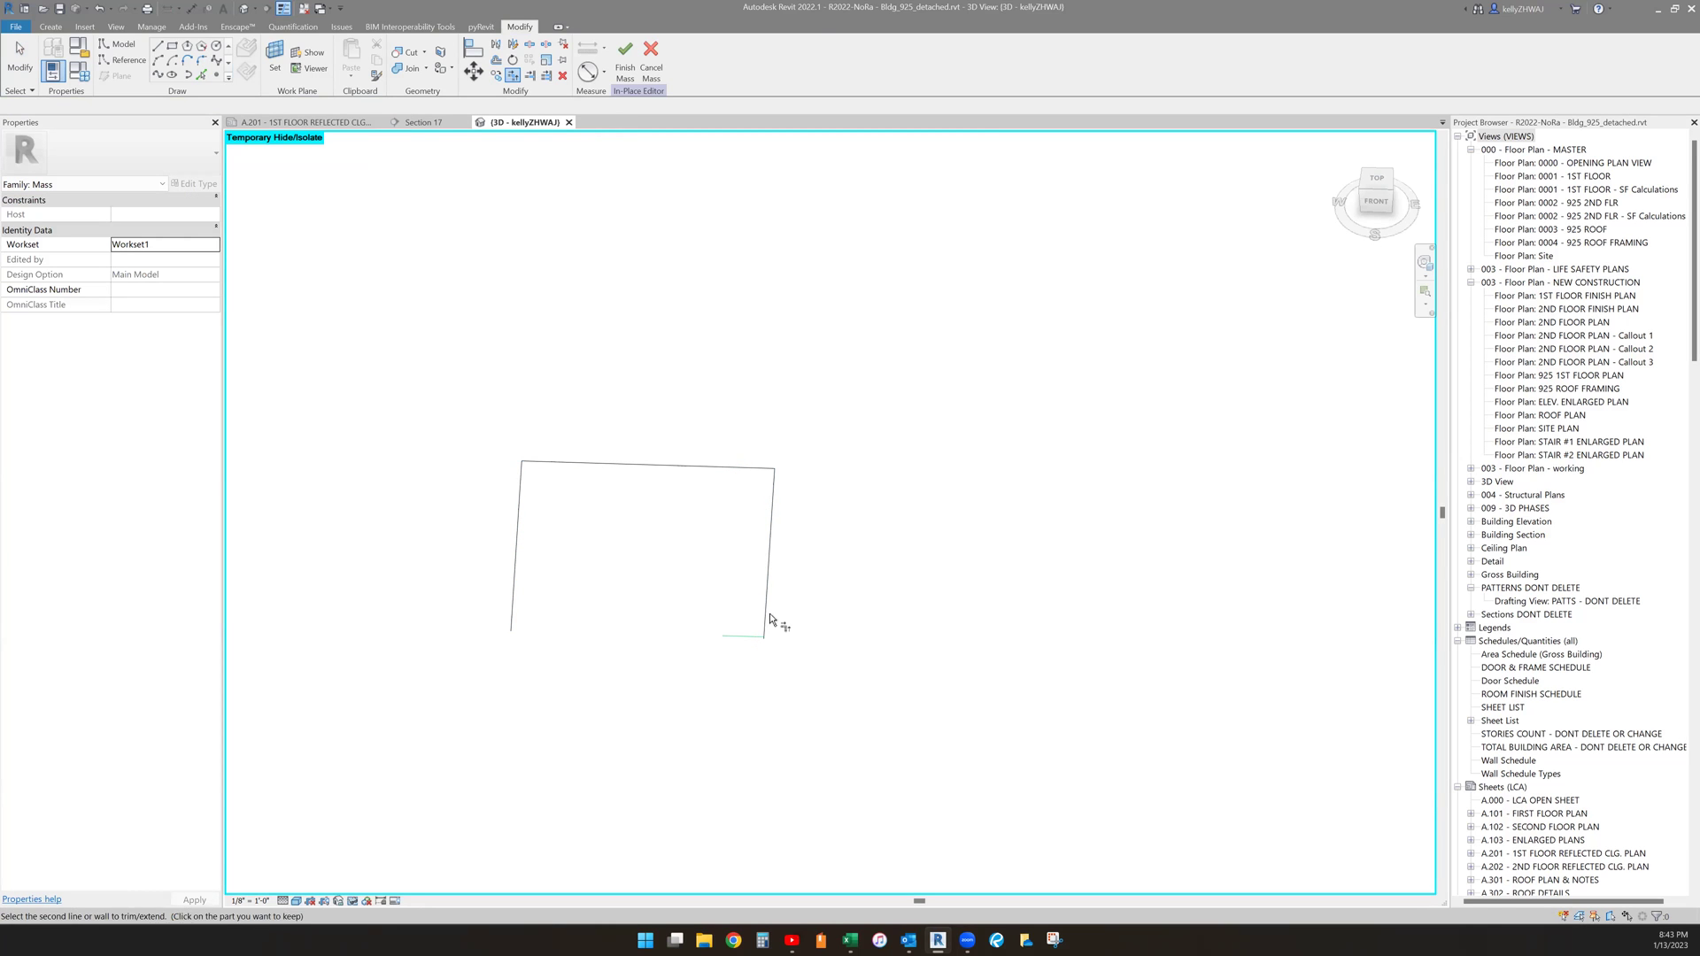
pyautogui.click(730, 637)
pyautogui.click(516, 592)
pyautogui.click(20, 60)
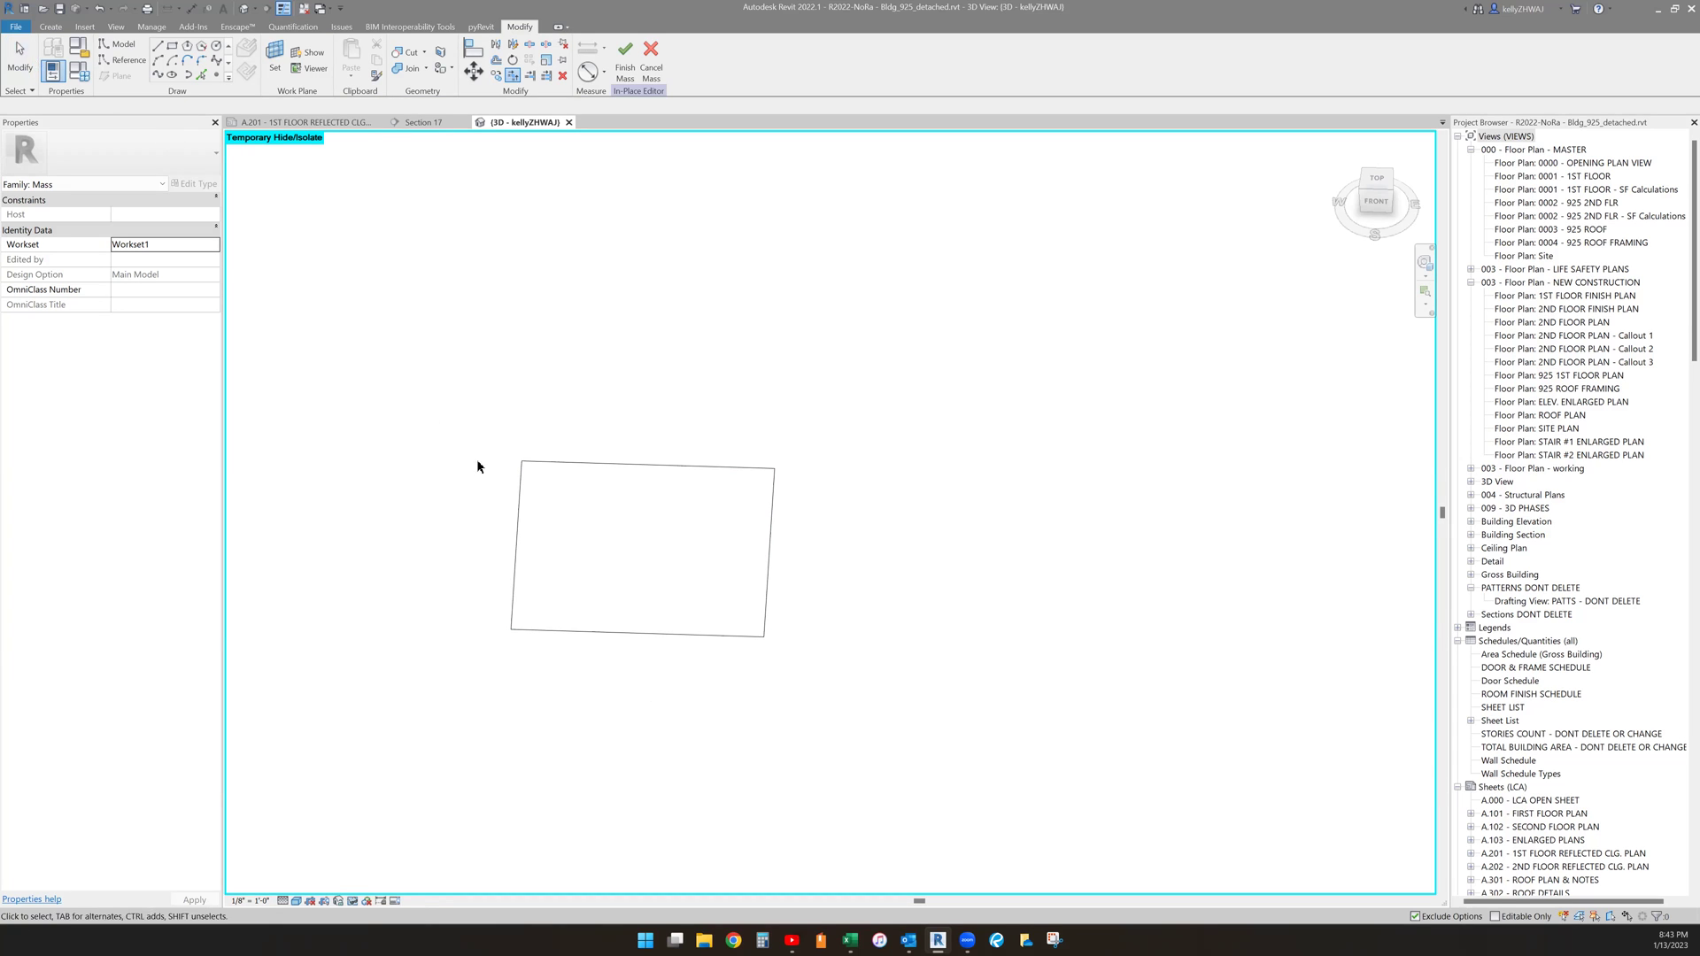
pyautogui.press('Tab')
pyautogui.click(517, 519)
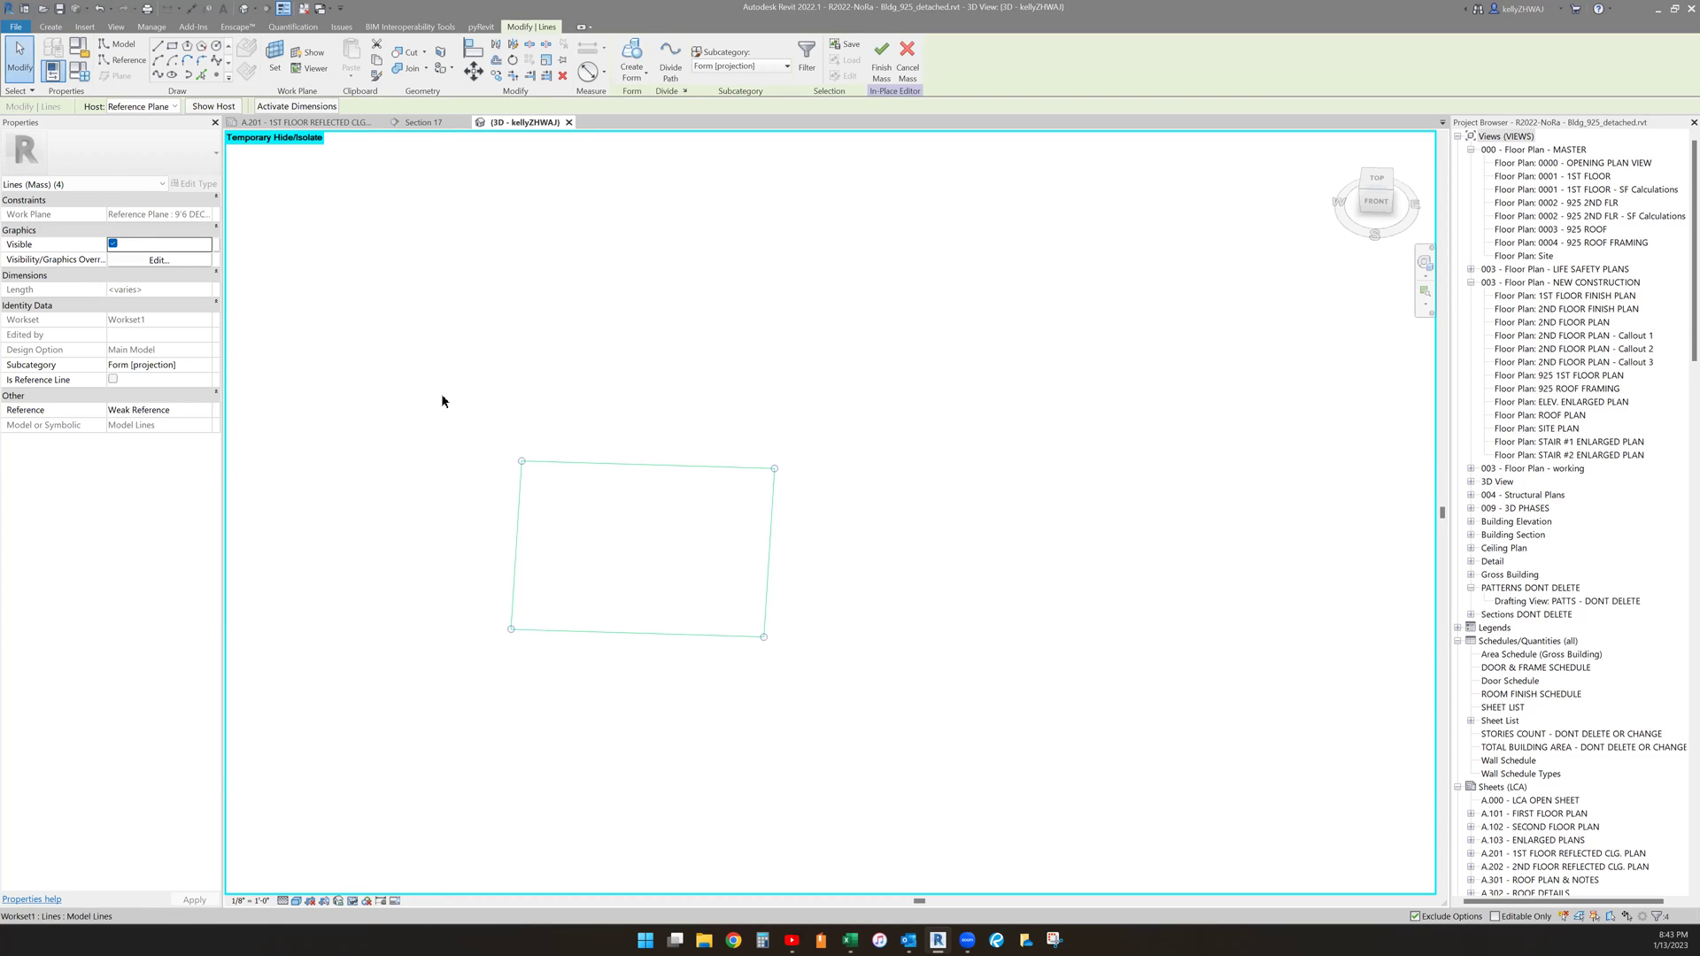
# - Extrude the closed rectangle into a solid mass form
pyautogui.click(632, 67)
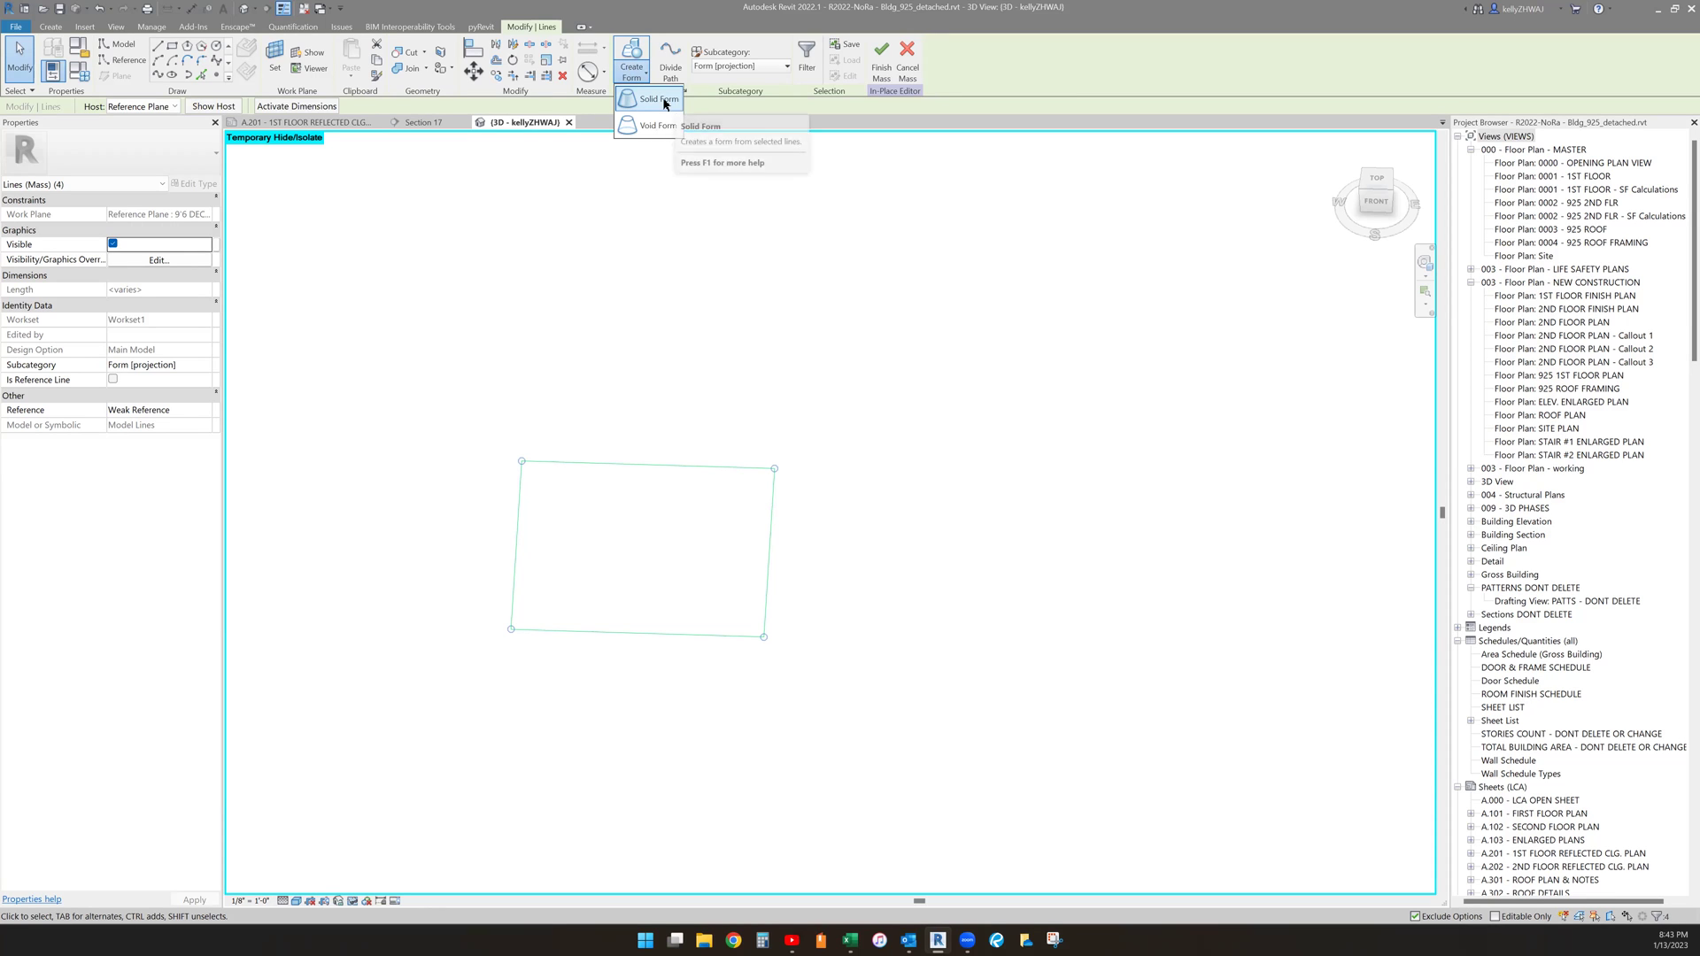
pyautogui.click(658, 99)
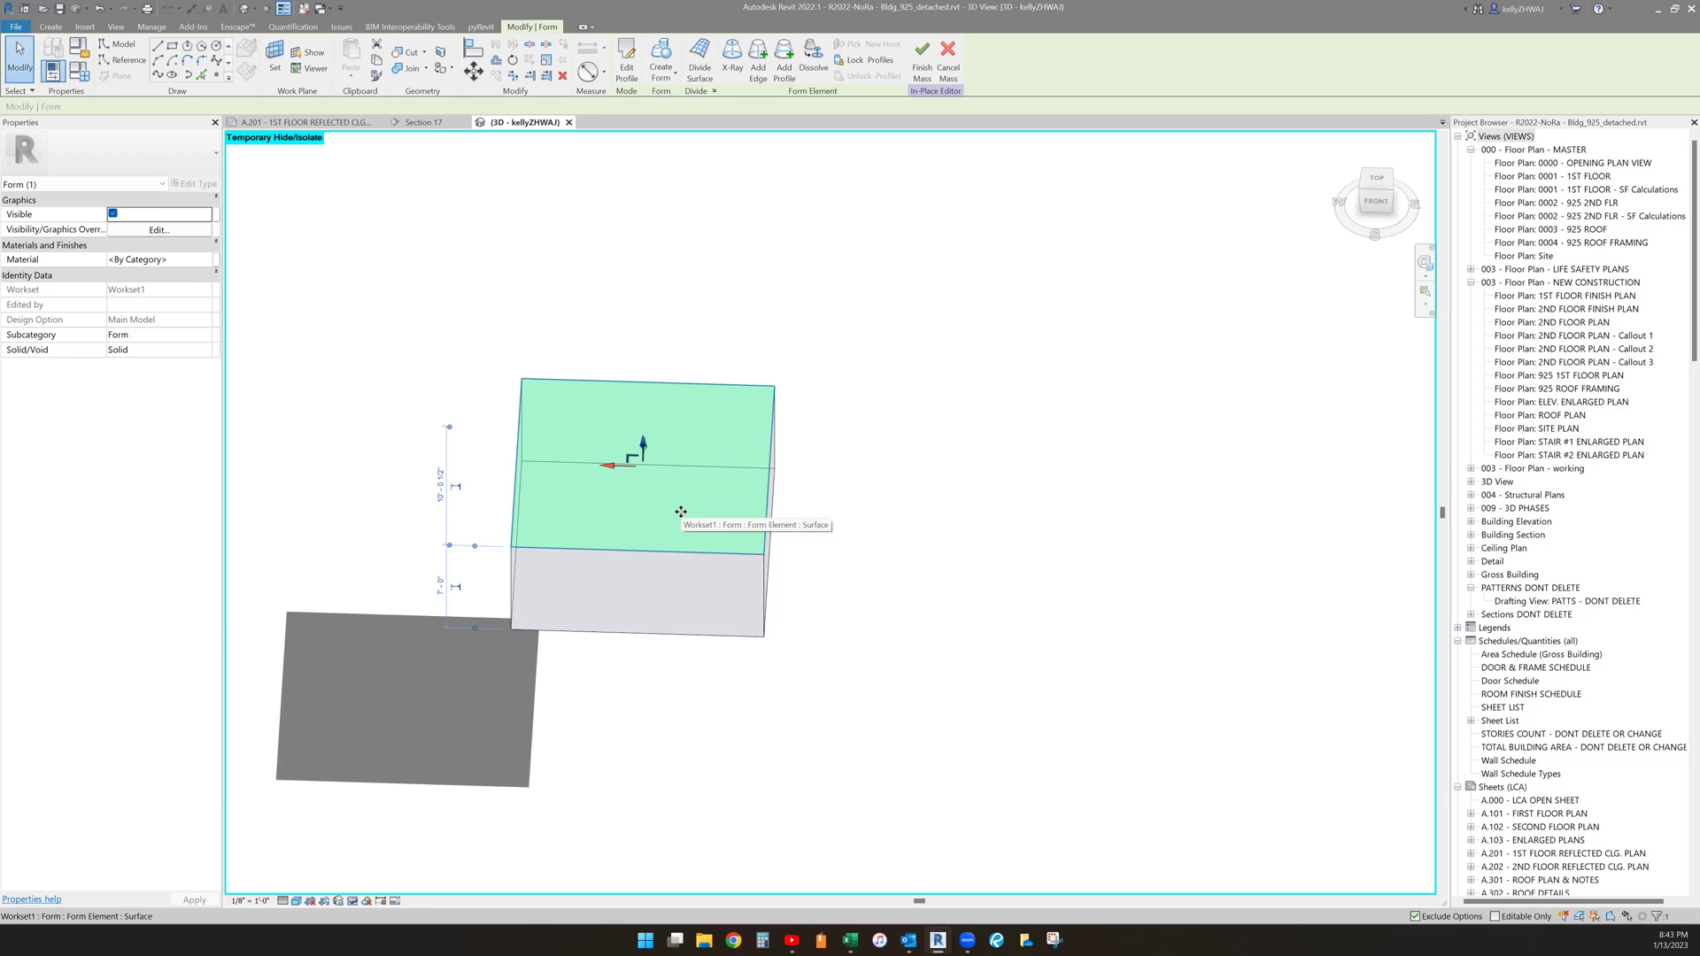
pyautogui.click(1020, 414)
# - Delete the extruded box, keeping the flat plane form selected in an isometric view
pyautogui.click(671, 487)
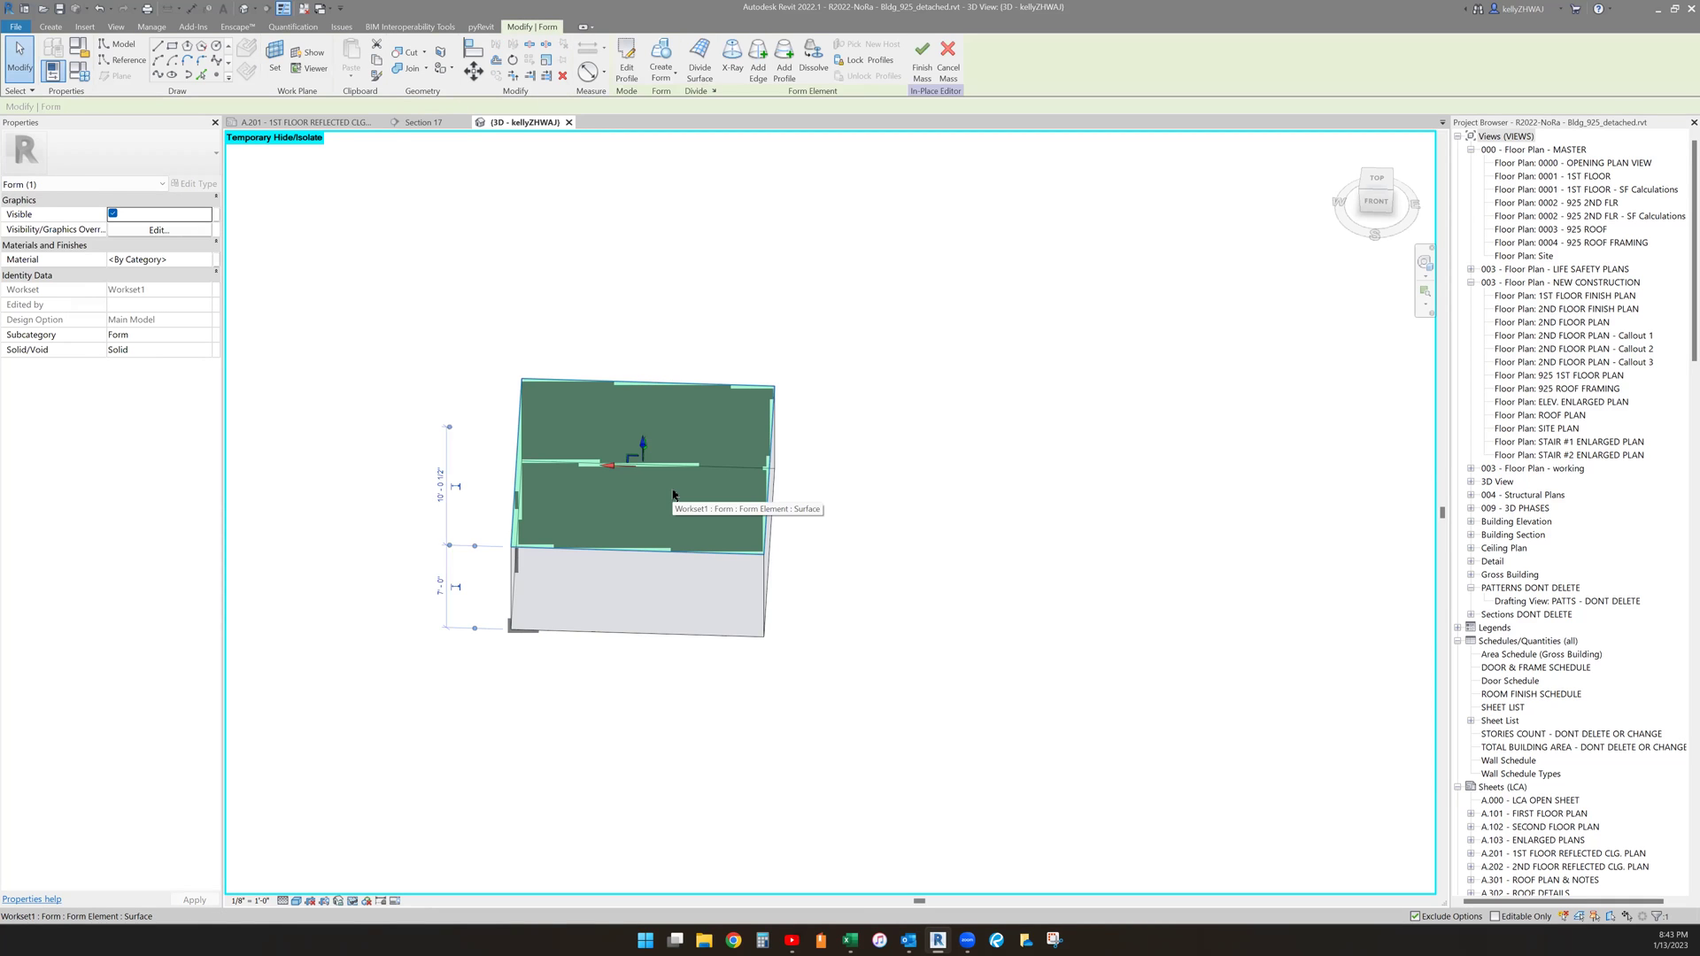
pyautogui.keyDown('shift'); pyautogui.moveTo(685, 518); pyautogui.dragTo(506, 430, button='middle'); pyautogui.keyUp('shift')
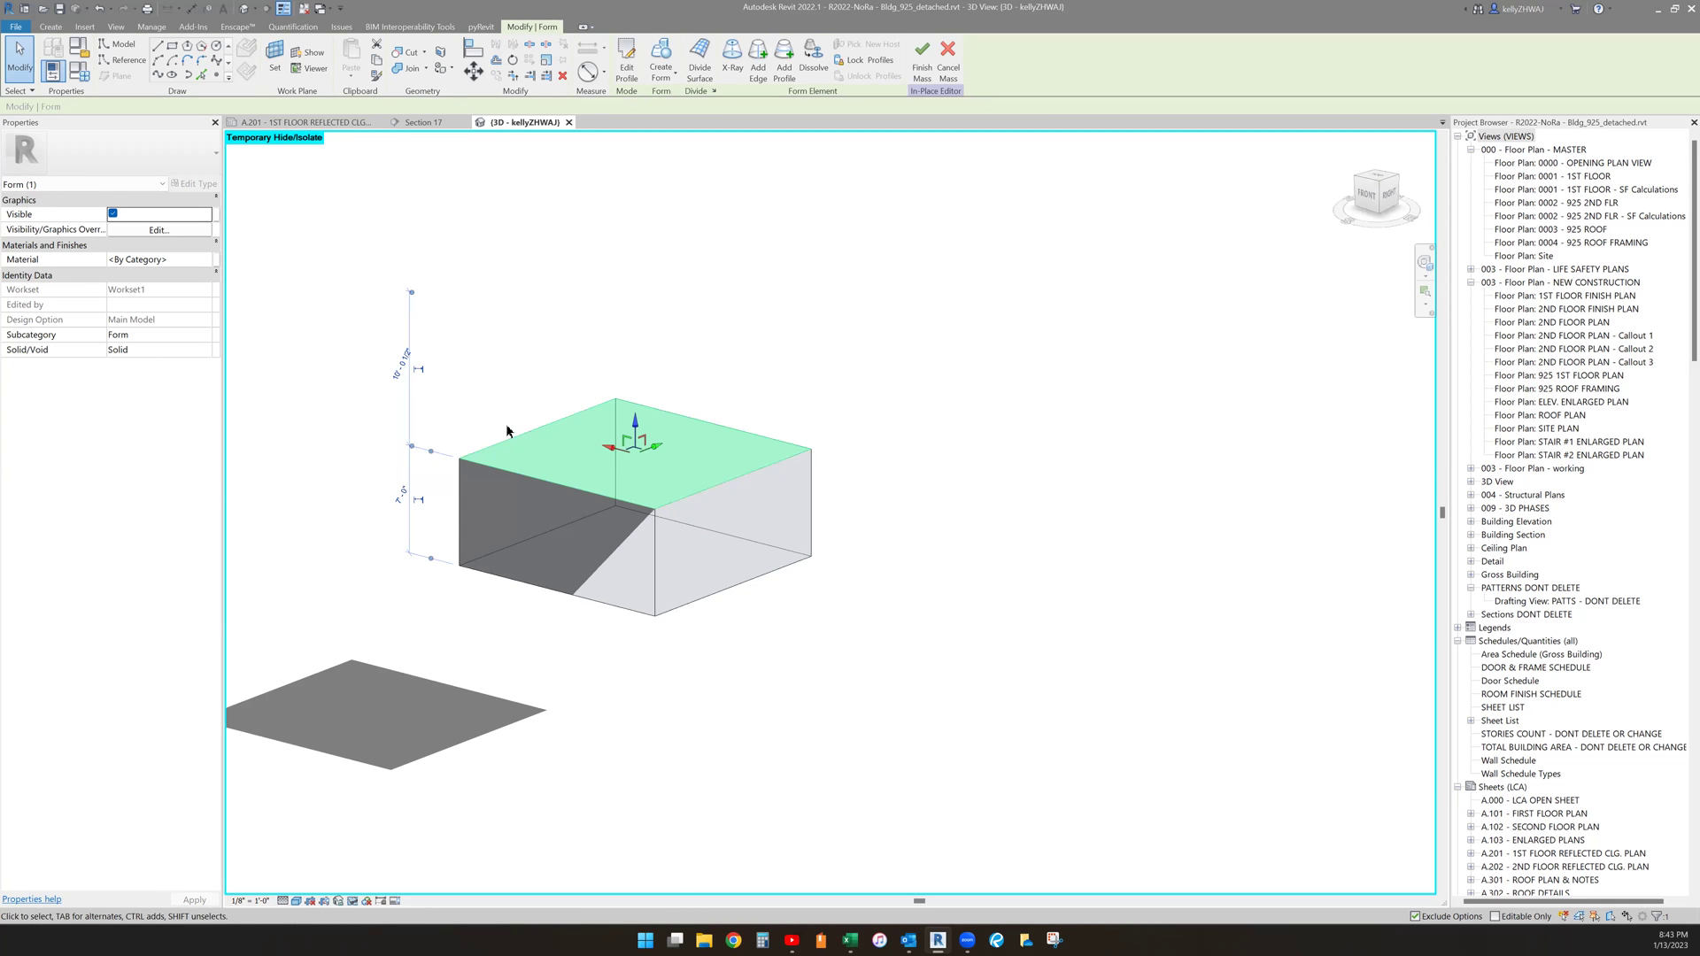
pyautogui.click(562, 76)
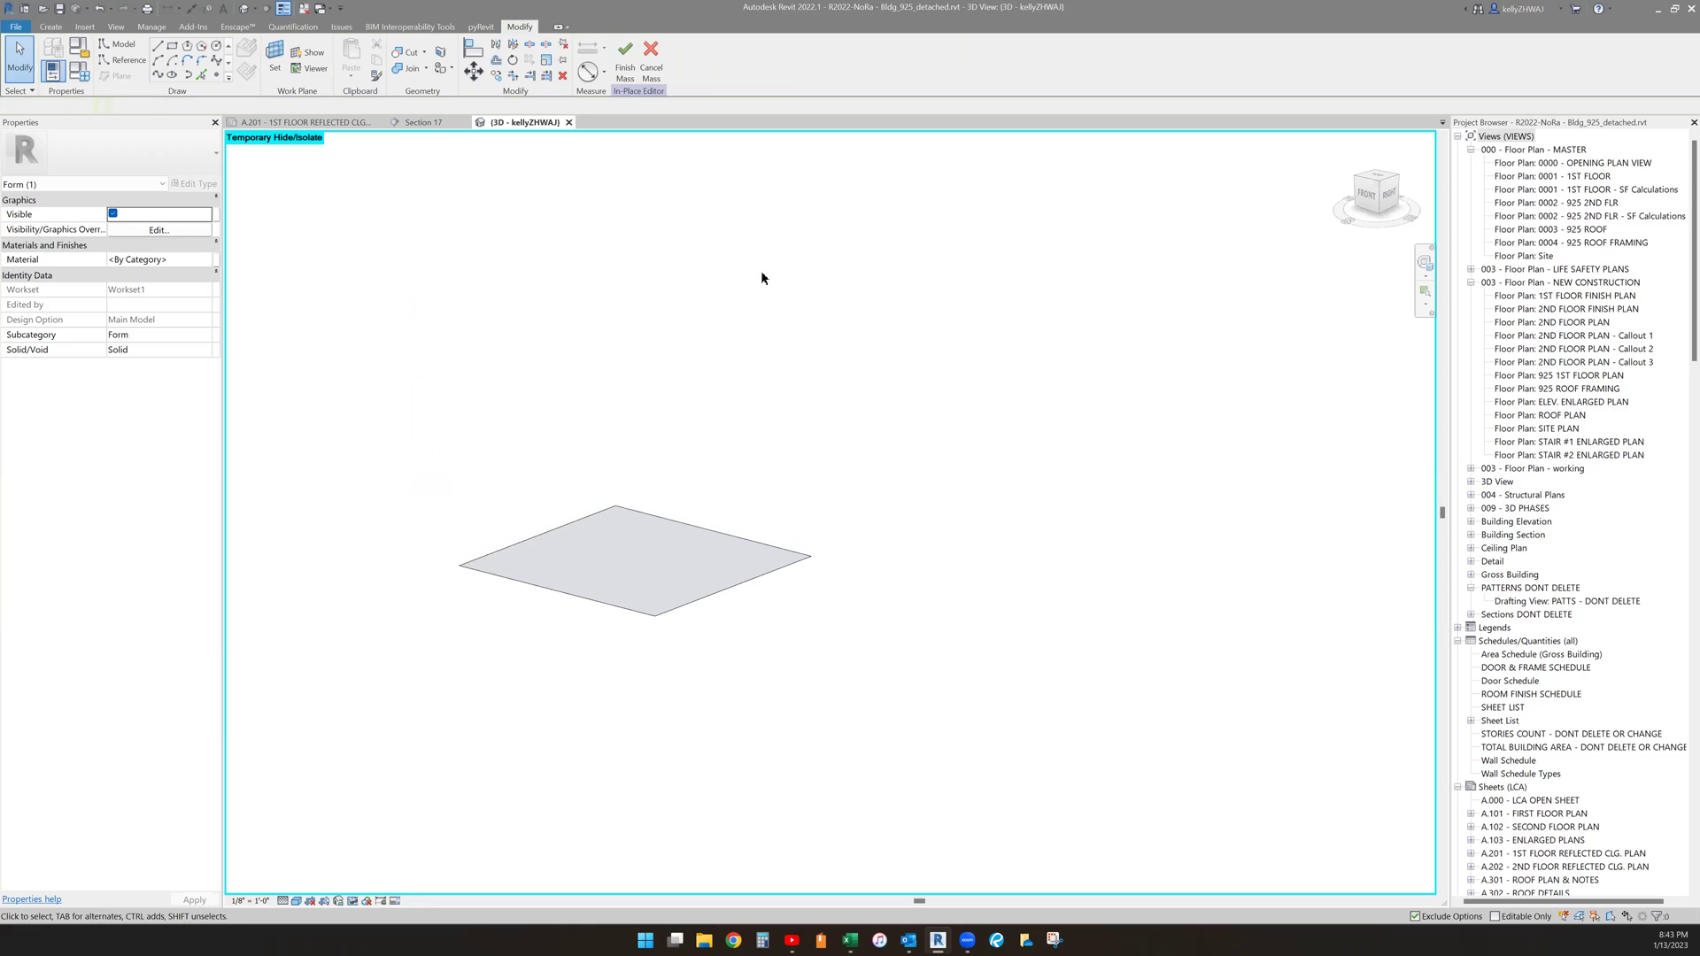
pyautogui.click(711, 573)
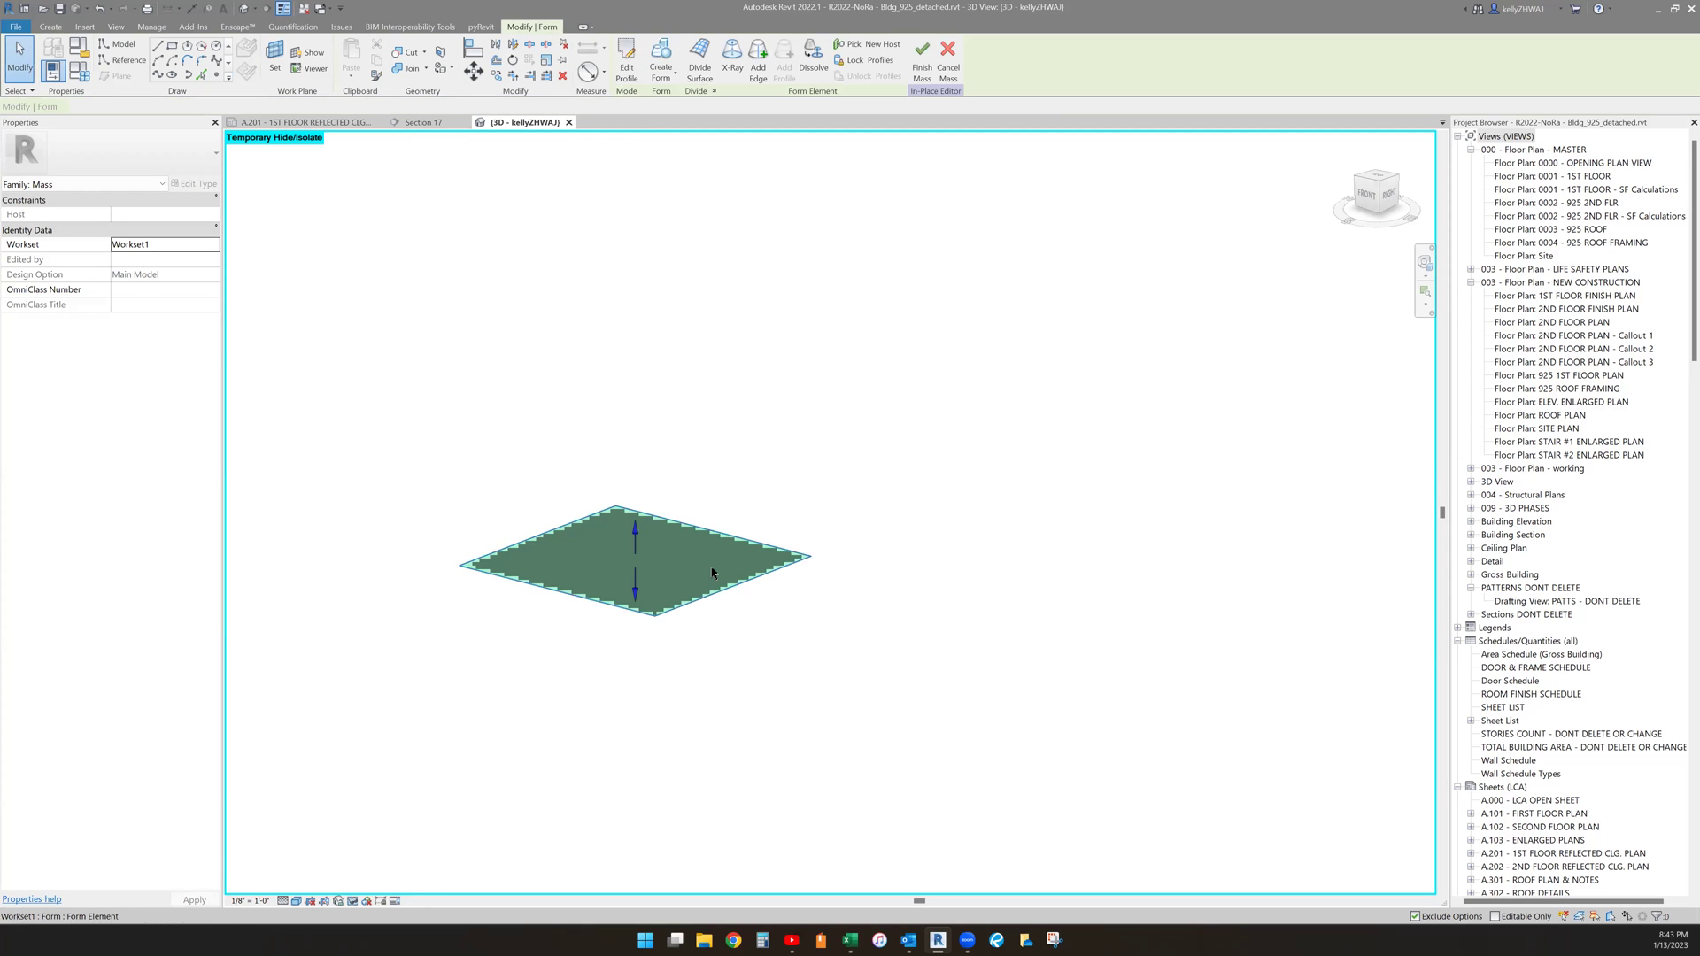
pyautogui.keyDown('shift'); pyautogui.moveTo(510, 378); pyautogui.dragTo(643, 470, button='middle'); pyautogui.keyUp('shift')
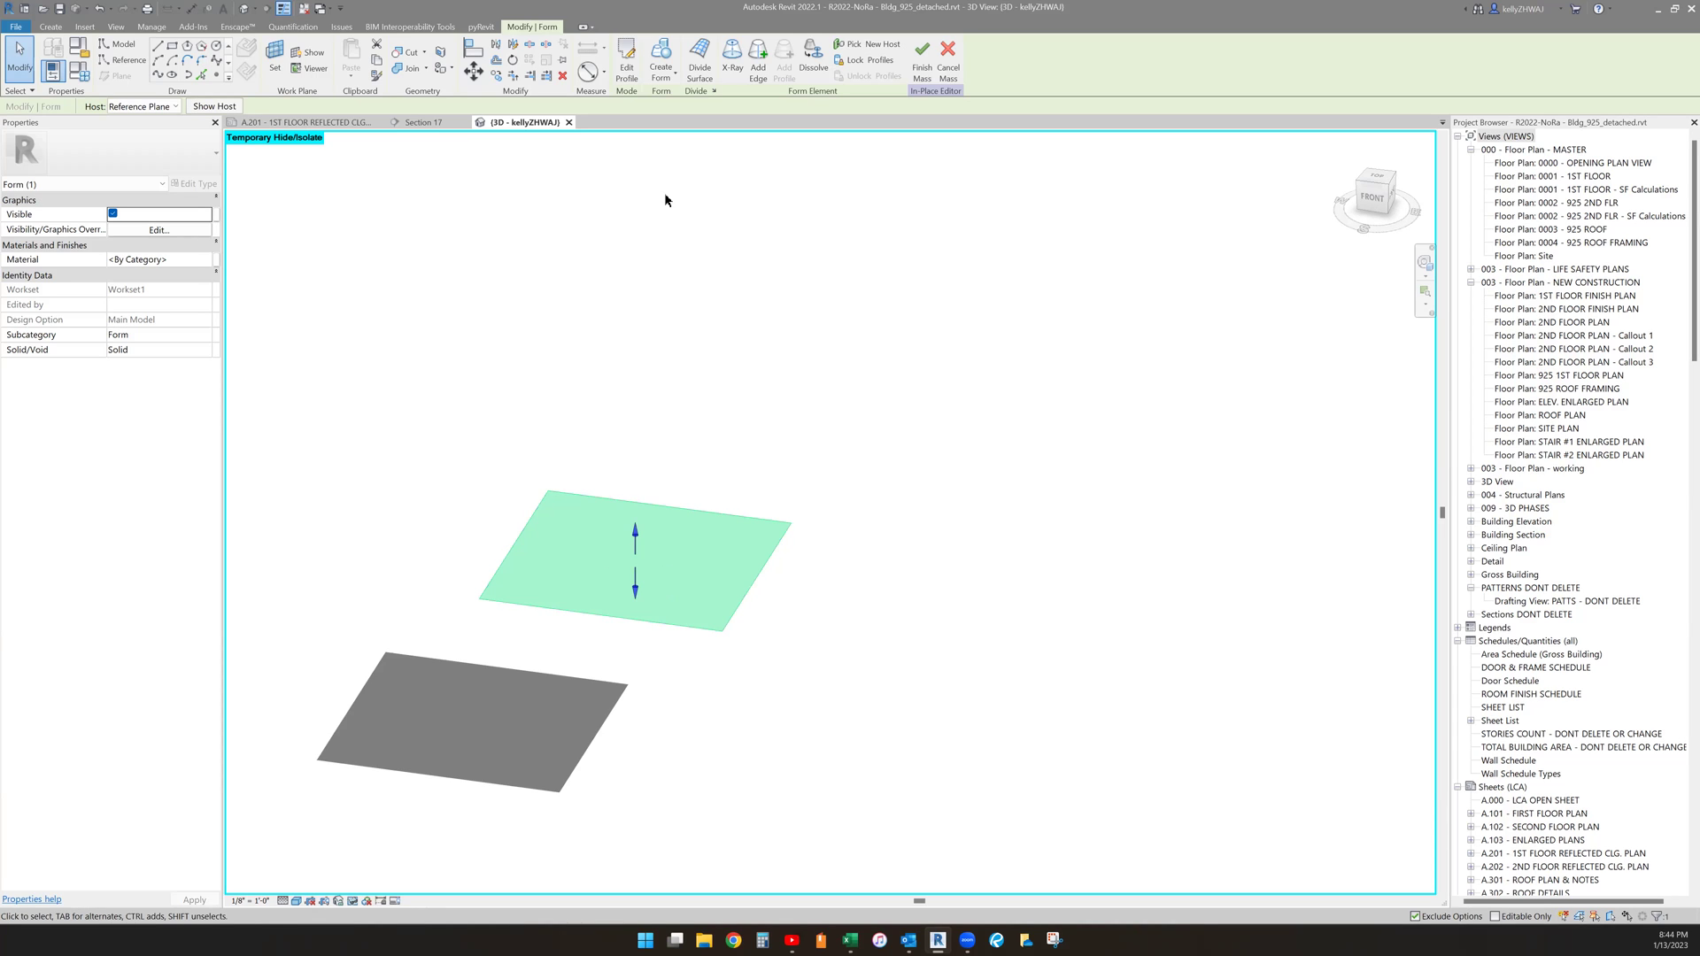
# - Divide the flat plane into a 12×12 surface grid and turn on Nodes display
pyautogui.click(700, 66)
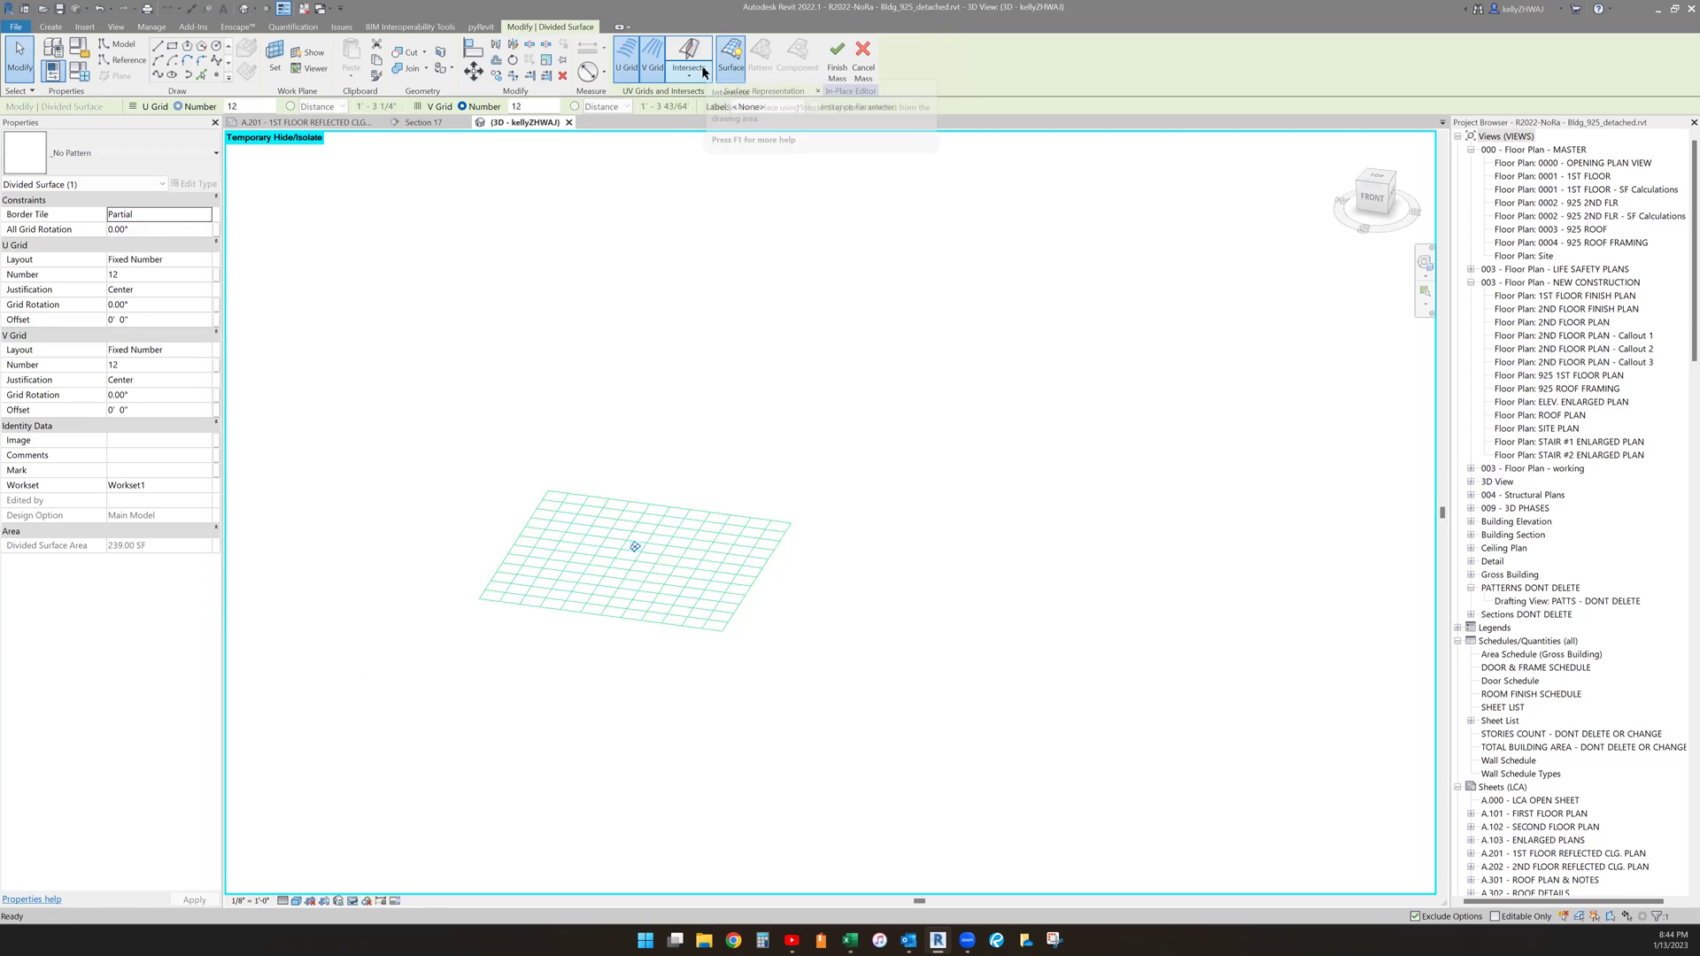
pyautogui.click(816, 90)
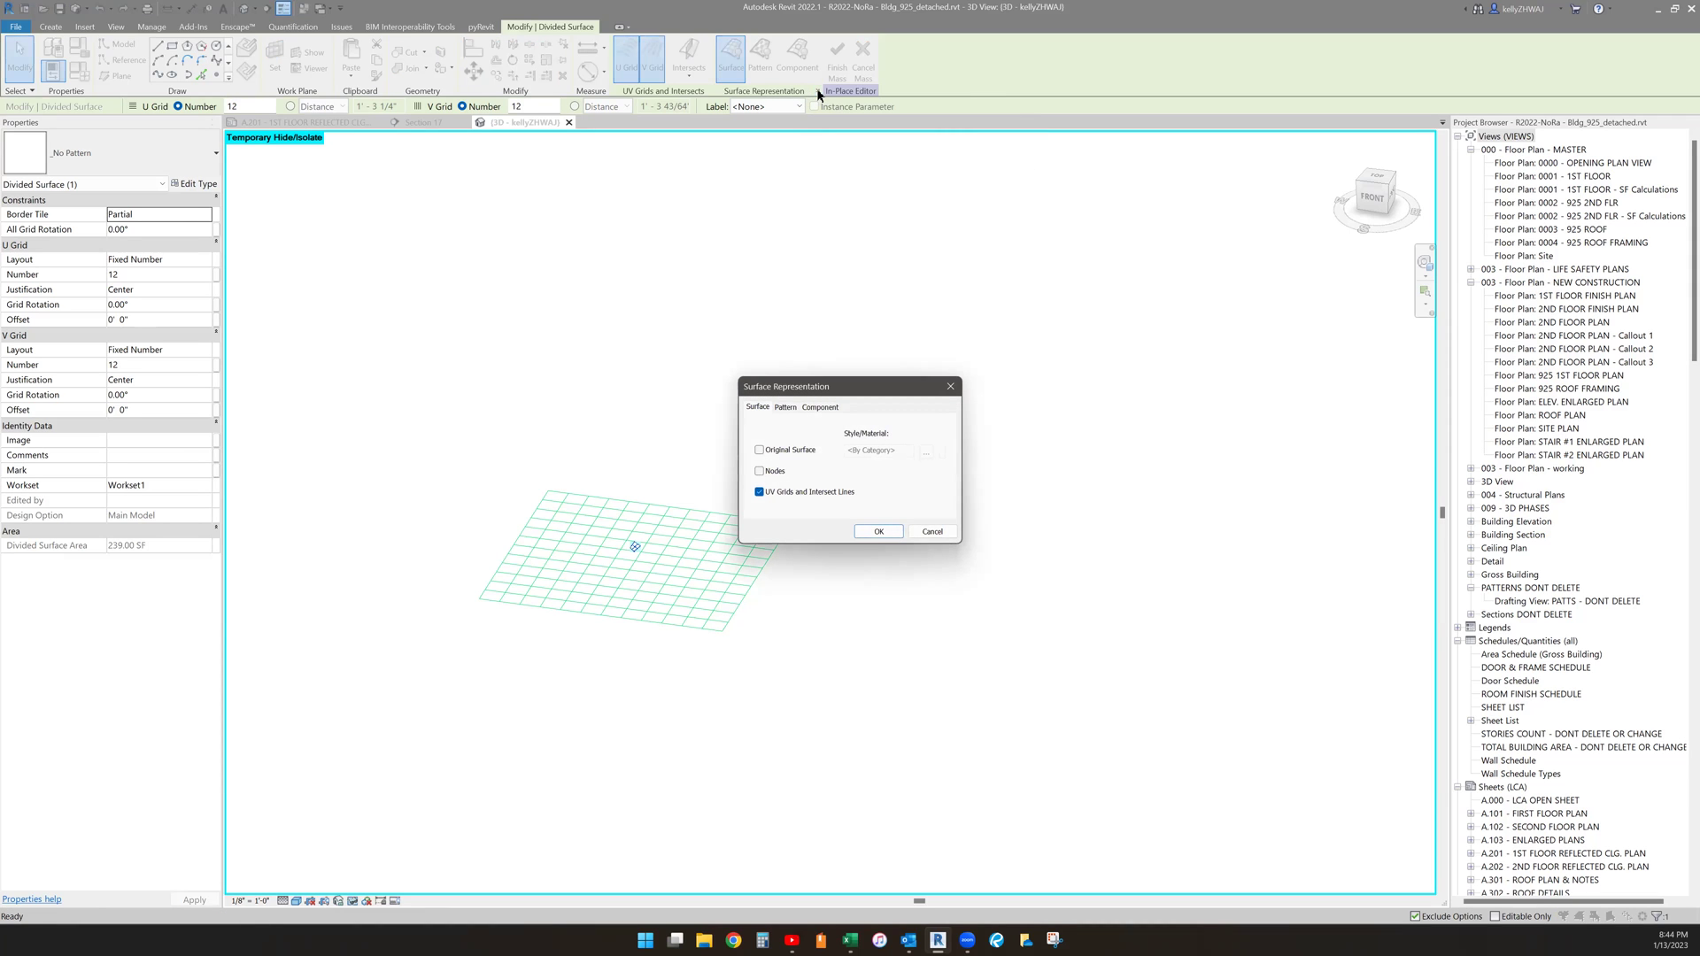
pyautogui.click(771, 465)
pyautogui.click(878, 531)
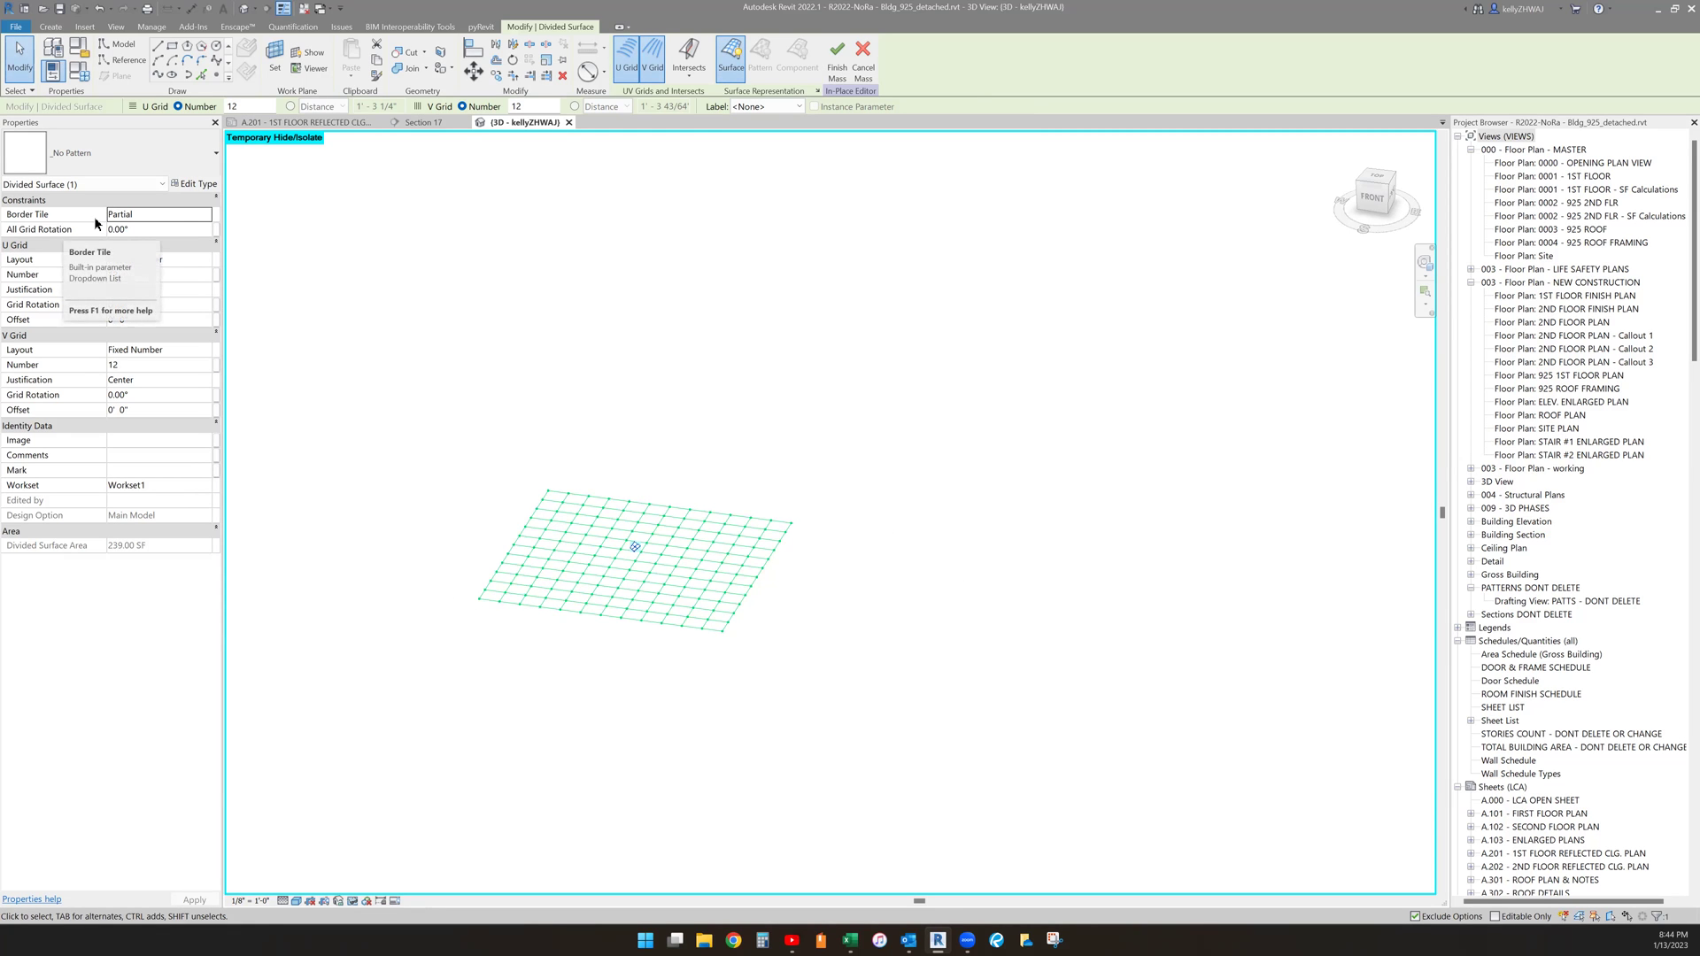
# - Set Border Tile to Overhanging and All Grid Rotation to 45°
pyautogui.click(206, 219)
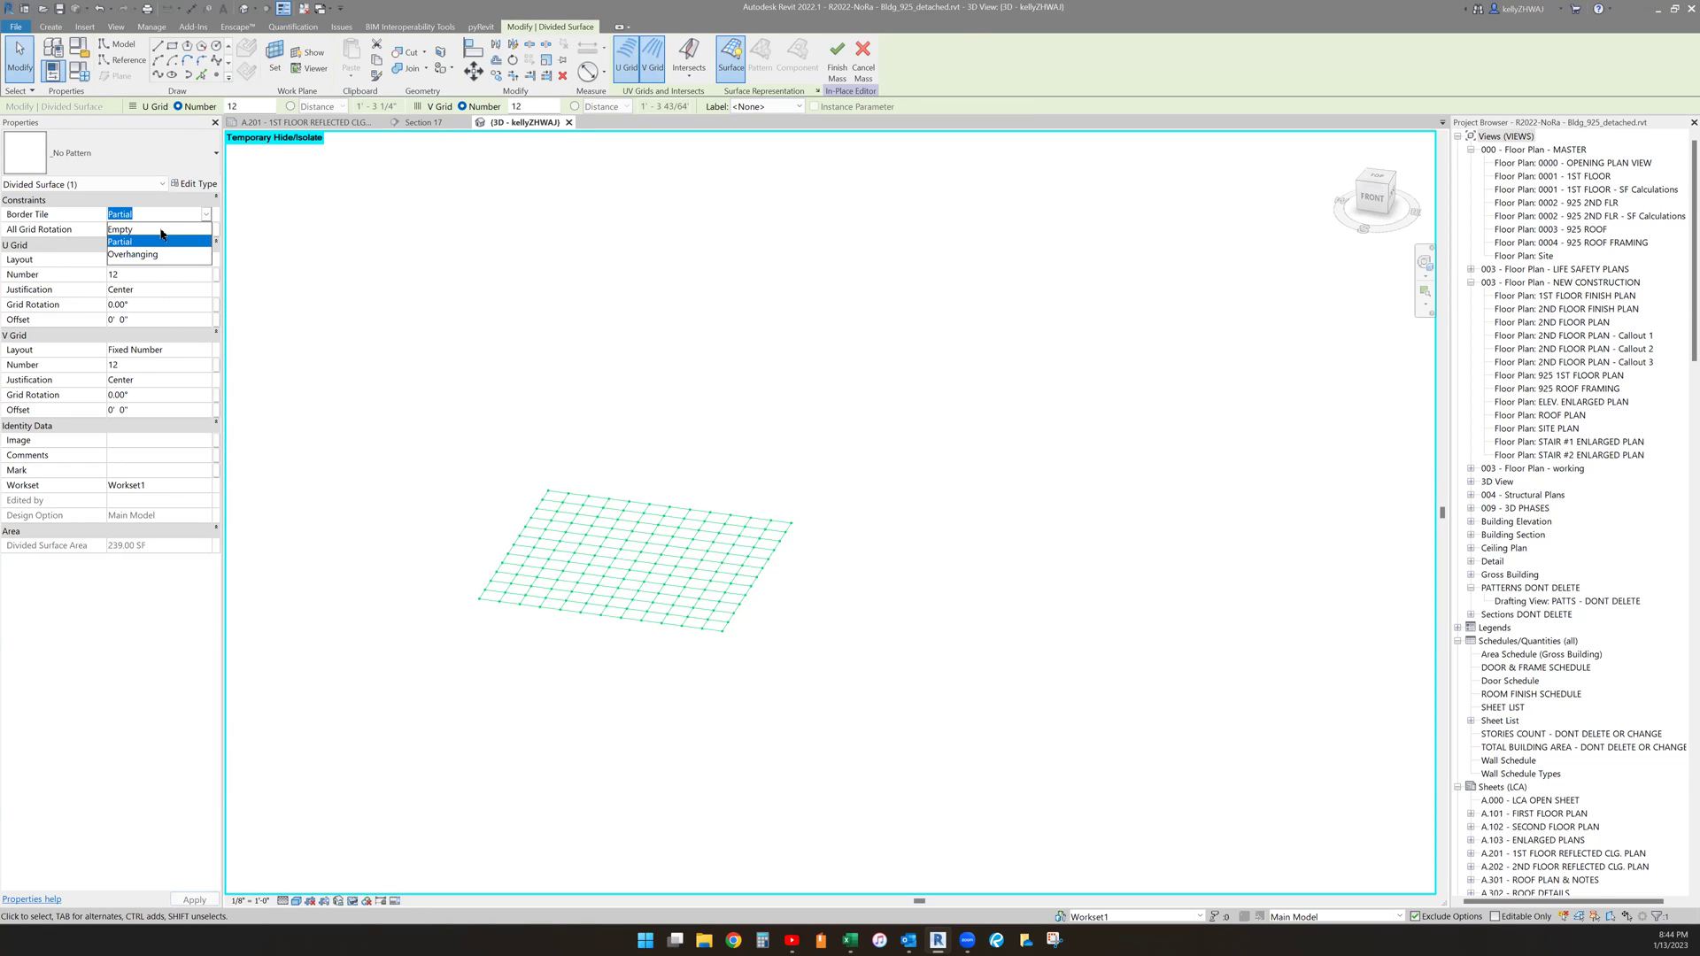
pyautogui.click(144, 255)
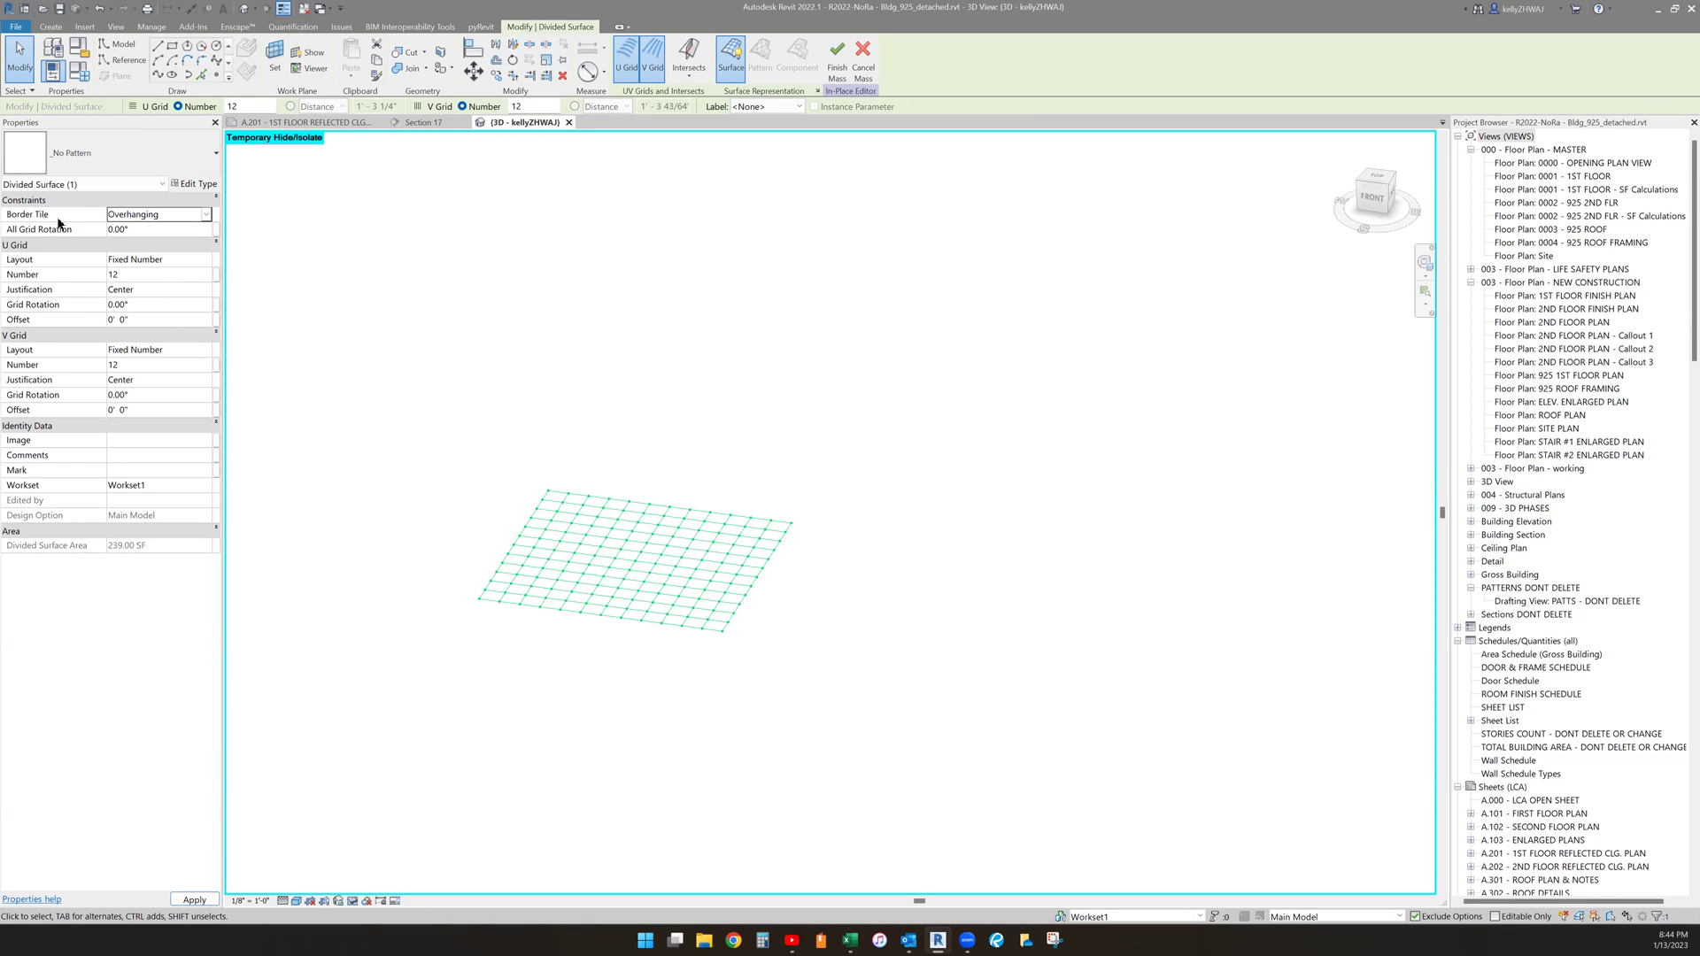
pyautogui.click(149, 228)
pyautogui.write('45')
pyautogui.press('Return')
# - Set U and V Grid layouts to Fixed Distance 9" and apply
pyautogui.click(203, 262)
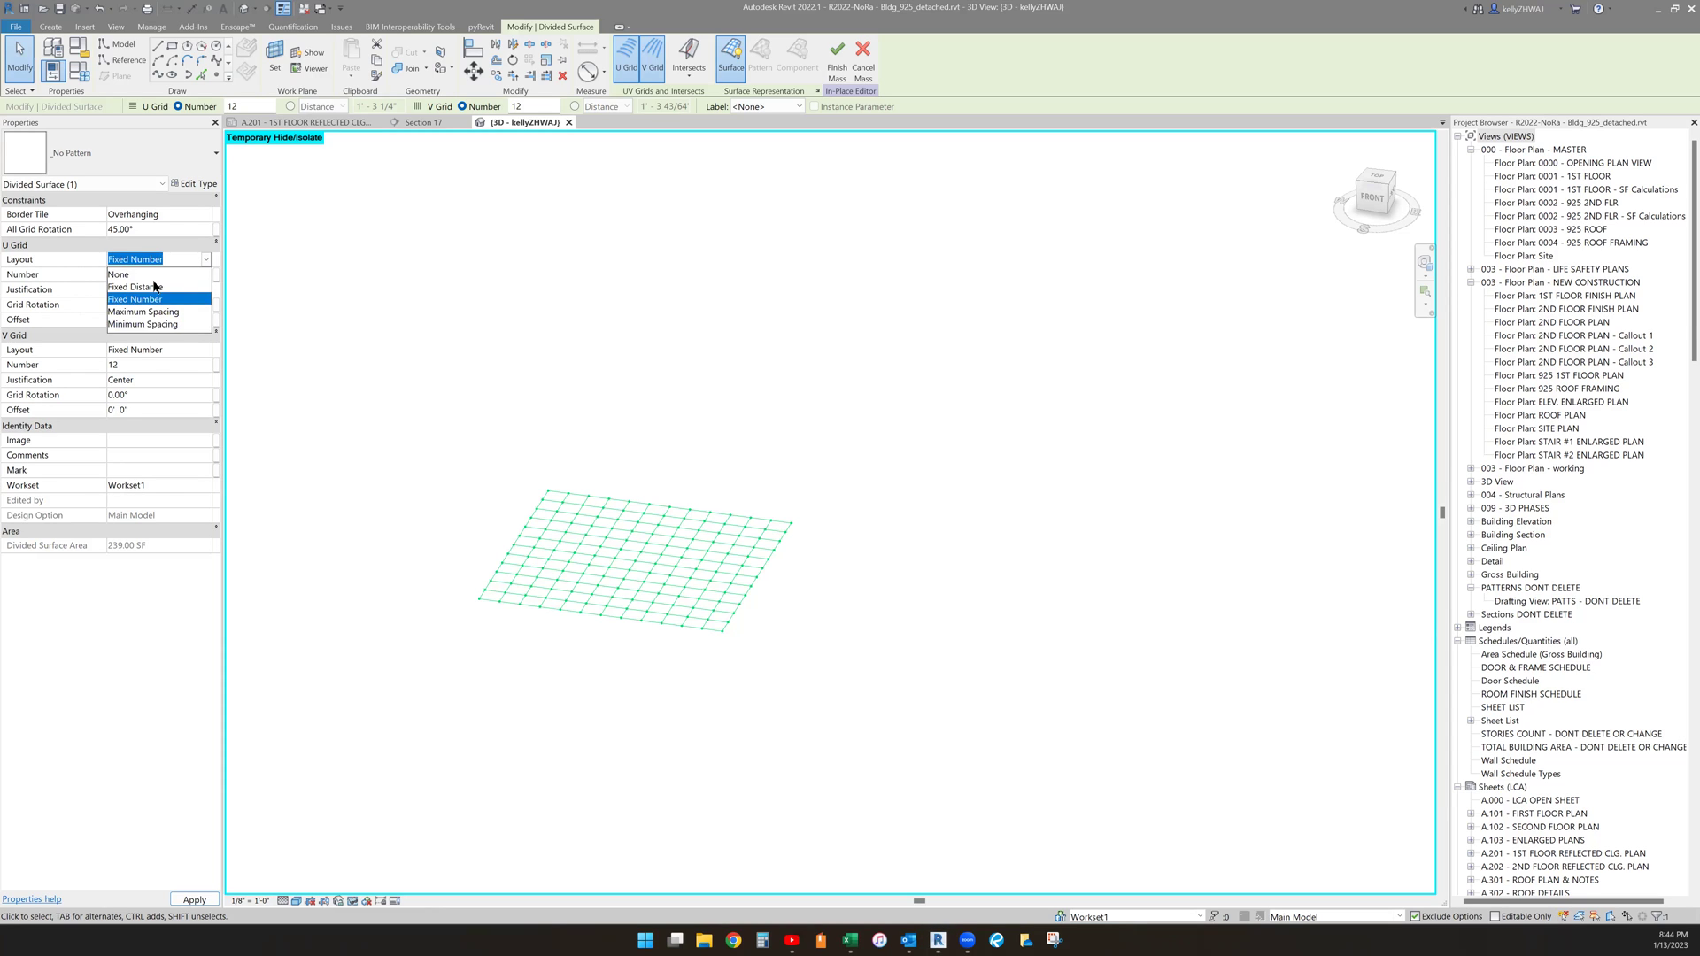
pyautogui.click(155, 287)
pyautogui.click(161, 274)
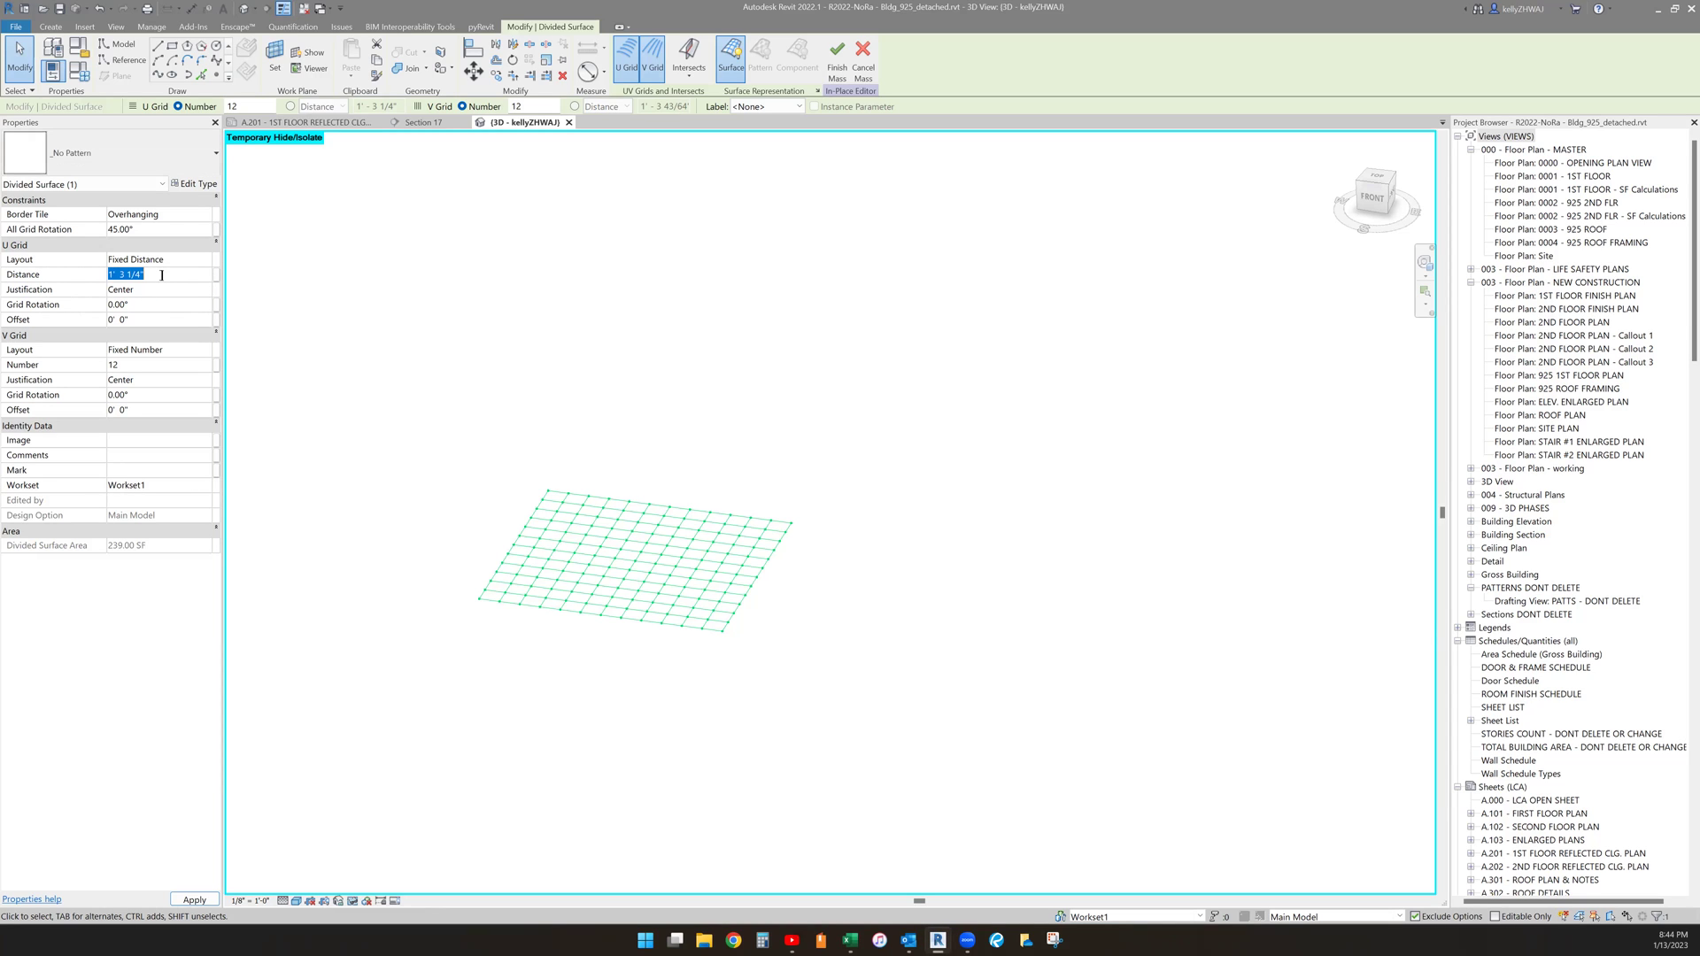
pyautogui.write('9')
pyautogui.press('Return')
pyautogui.click(203, 353)
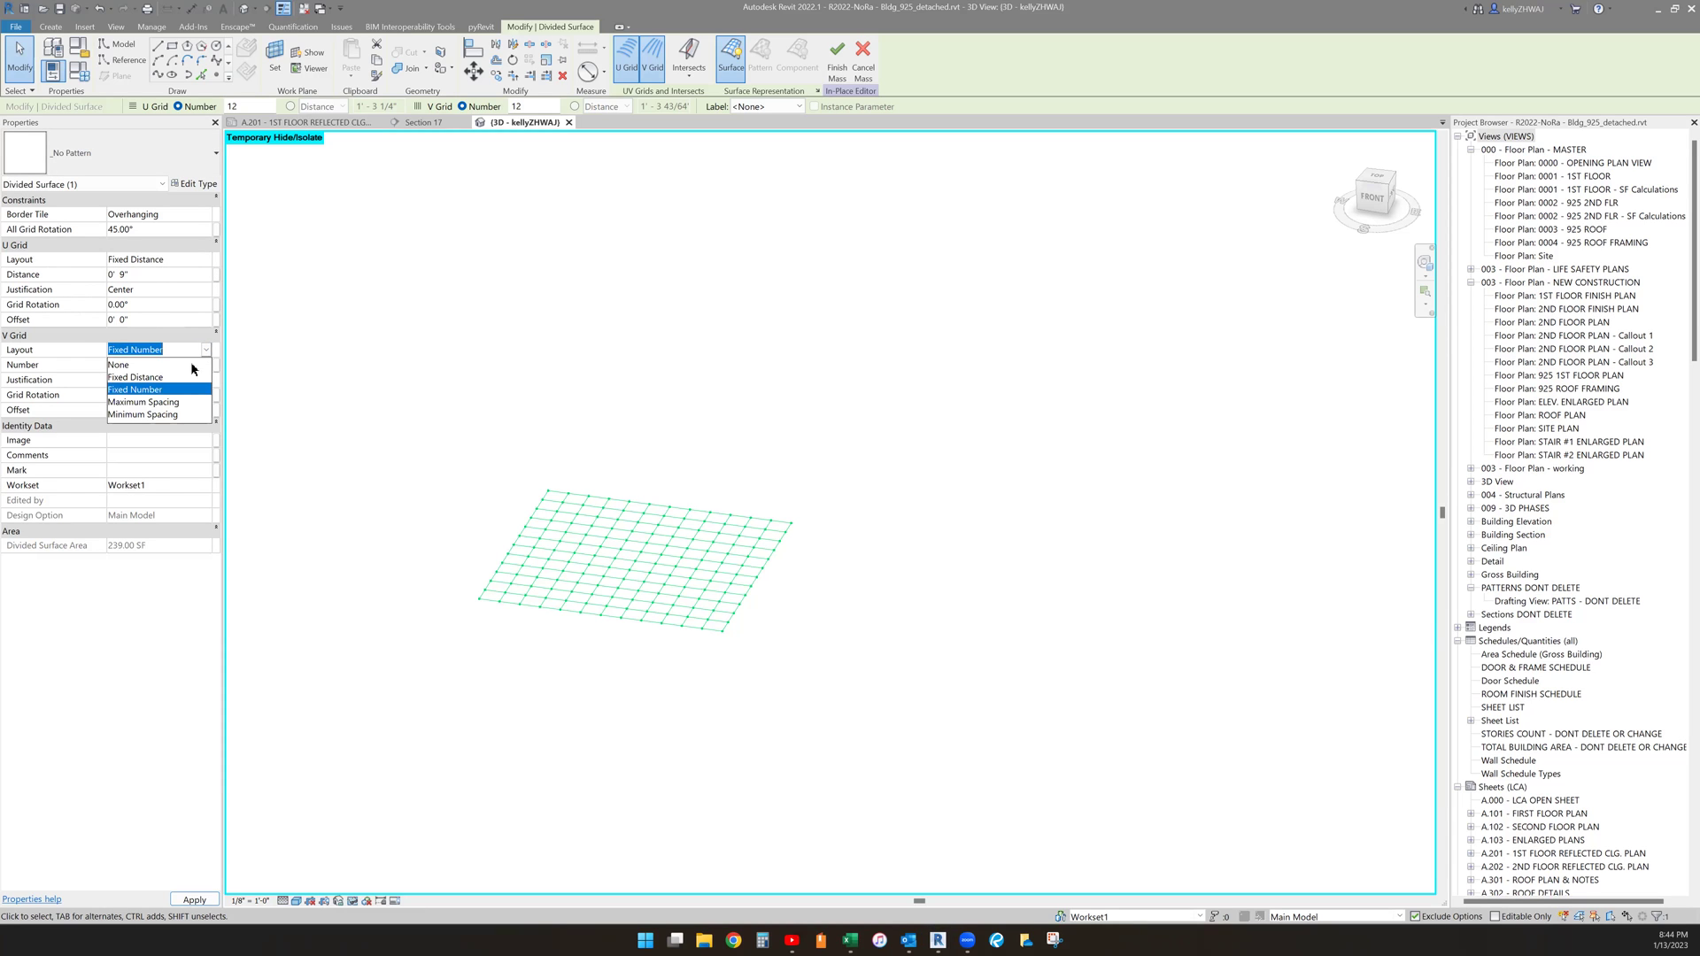
pyautogui.click(165, 379)
pyautogui.click(177, 366)
pyautogui.write('9')
pyautogui.press('Return')
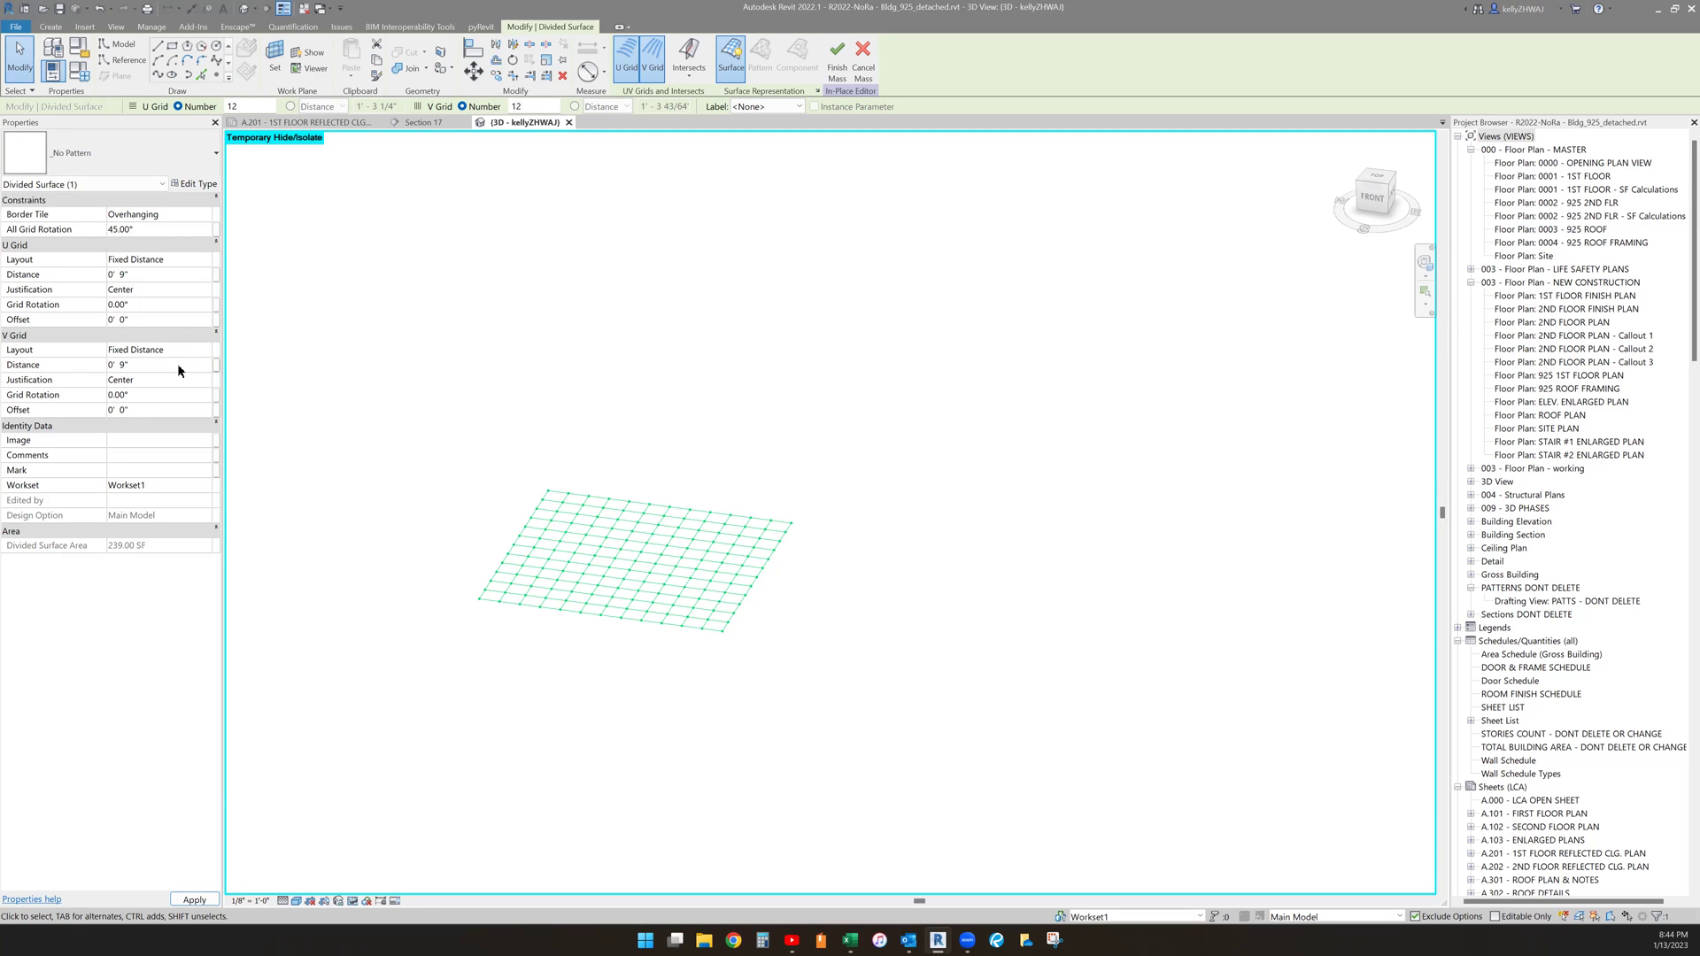
pyautogui.click(475, 582)
# - Orbit around the 45° diagonal grid to check it, then deselect the surface
pyautogui.click(562, 585)
pyautogui.keyDown('shift'); pyautogui.moveTo(571, 700); pyautogui.dragTo(539, 702, button='middle'); pyautogui.keyUp('shift')
pyautogui.keyDown('shift'); pyautogui.moveTo(567, 611); pyautogui.dragTo(599, 605, button='middle'); pyautogui.keyUp('shift')
pyautogui.scroll(5, 599, 605)
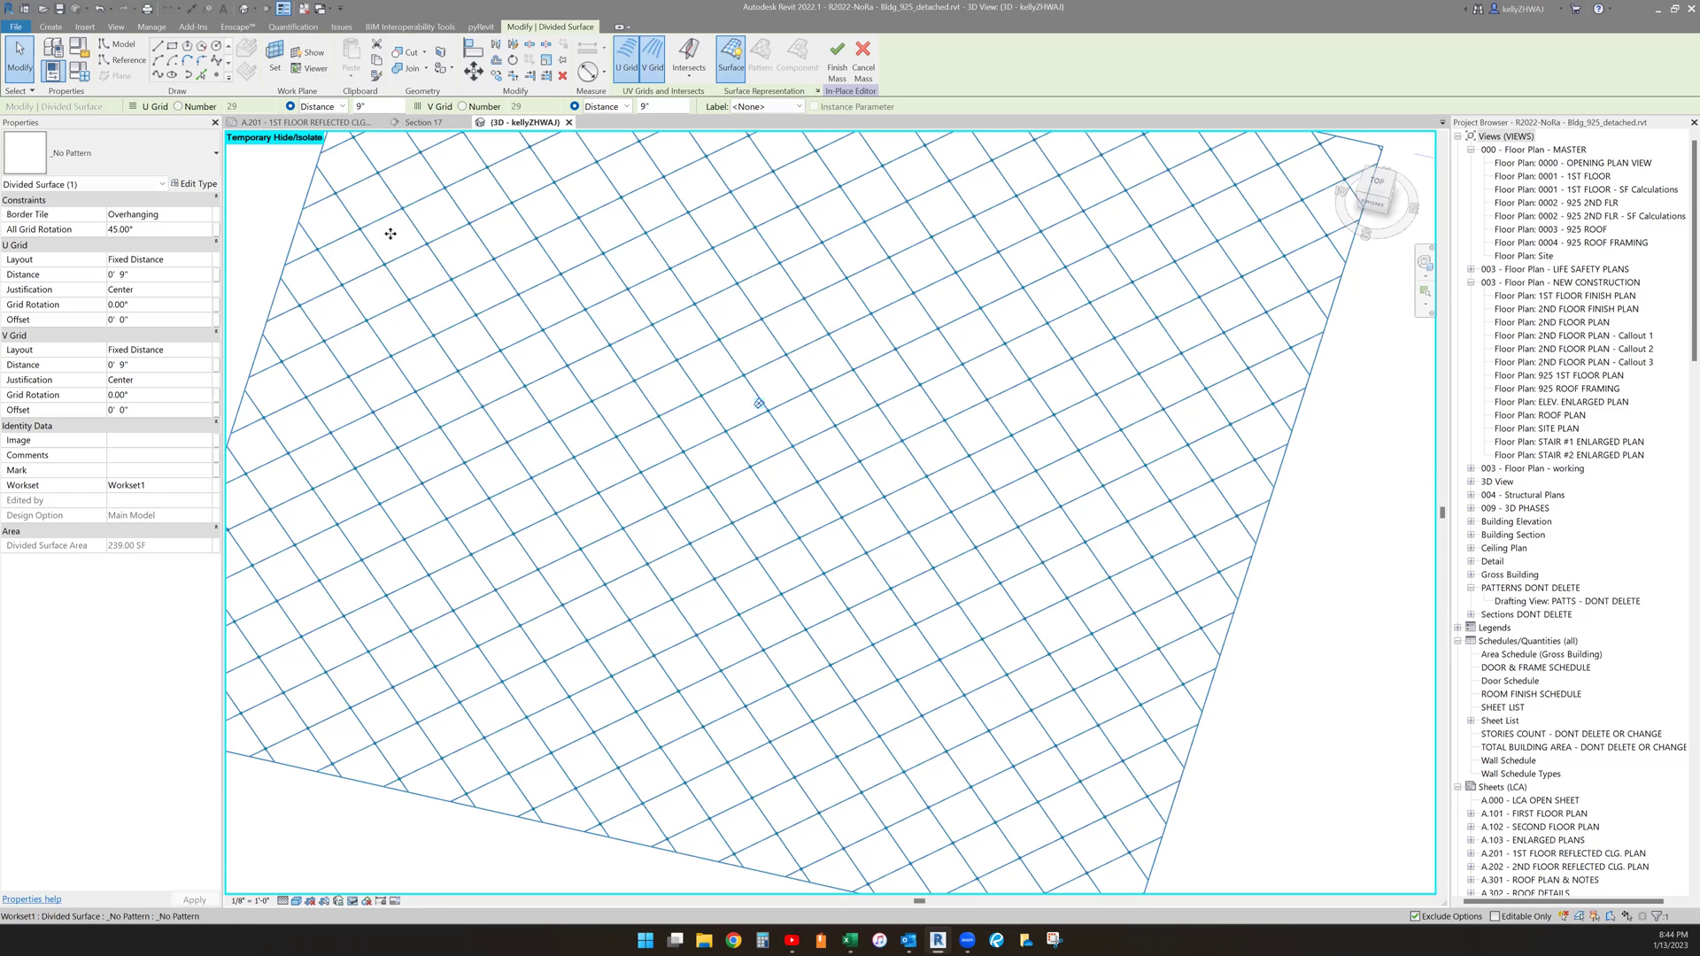
pyautogui.scroll(-2, 723, 834)
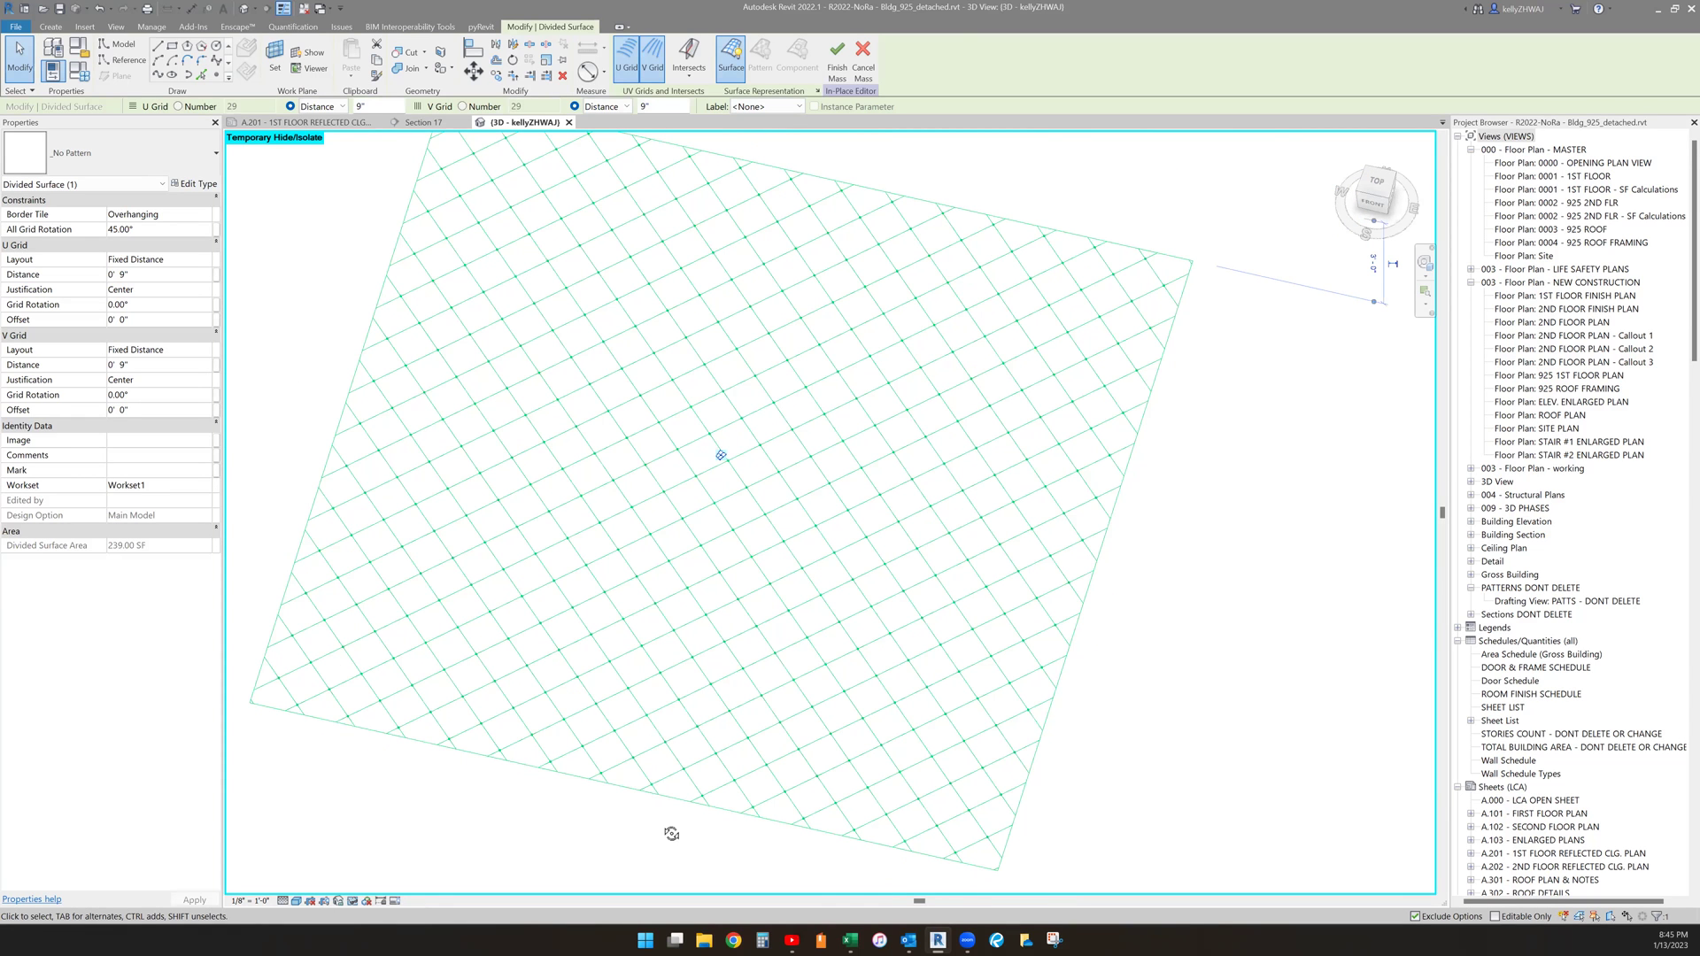
pyautogui.keyDown('shift'); pyautogui.moveTo(671, 833); pyautogui.dragTo(673, 827, button='middle'); pyautogui.keyUp('shift')
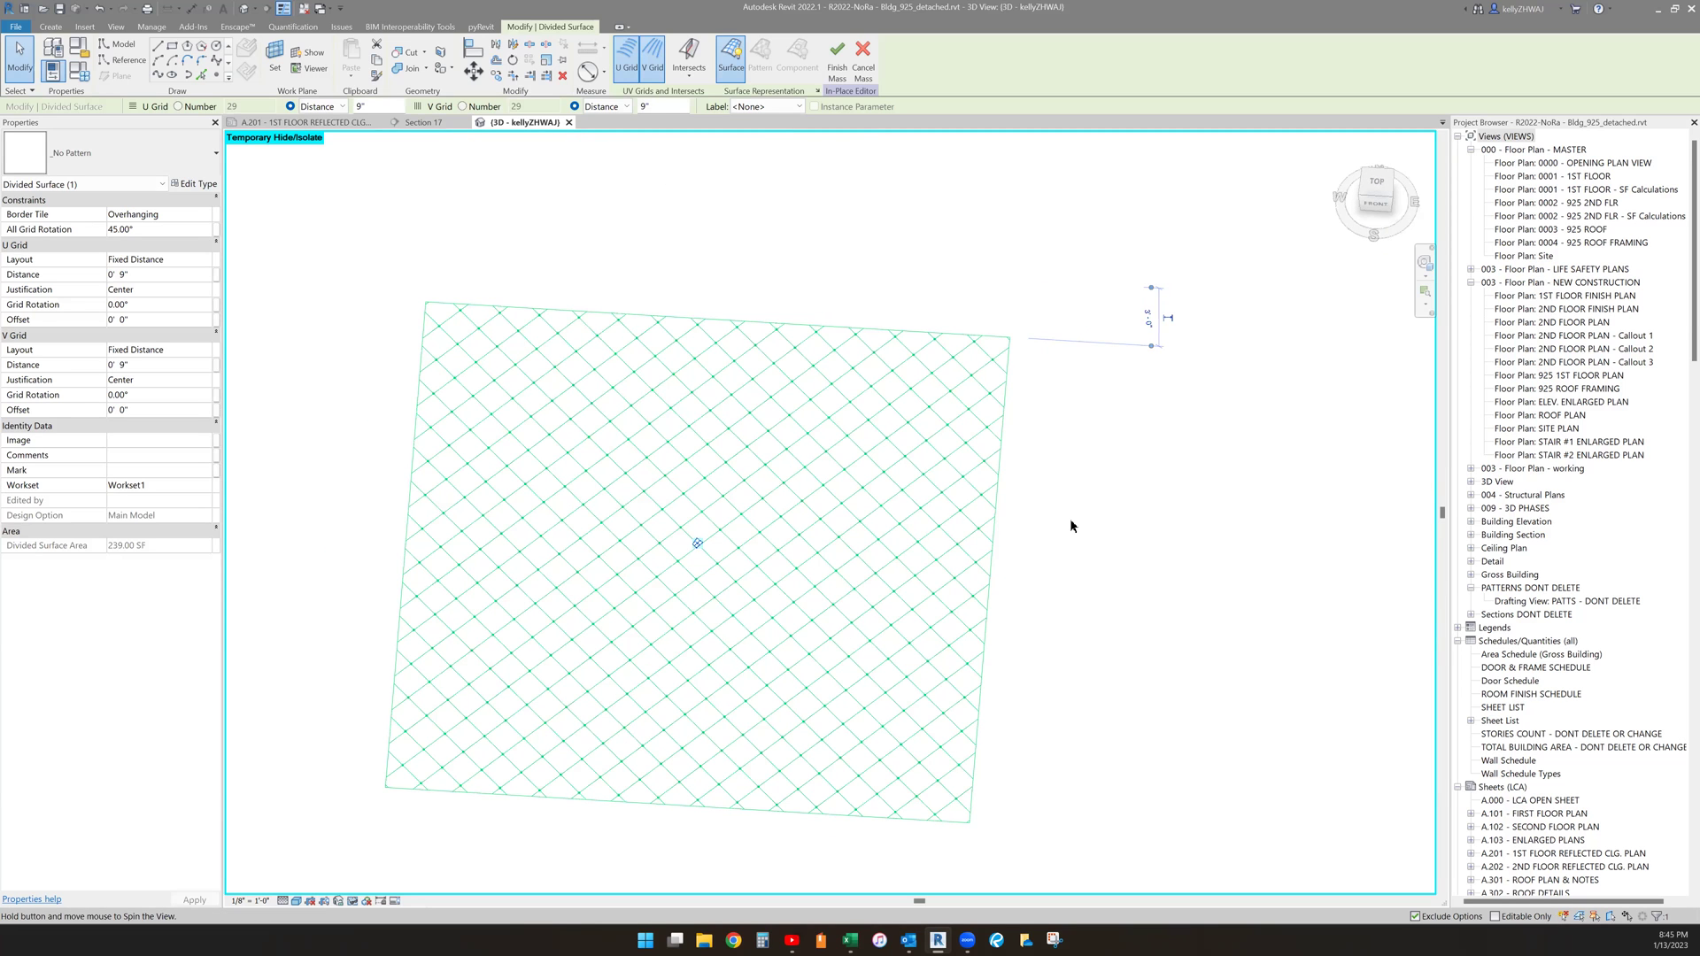
pyautogui.keyDown('shift'); pyautogui.moveTo(938, 588); pyautogui.dragTo(912, 457, button='middle'); pyautogui.keyUp('shift')
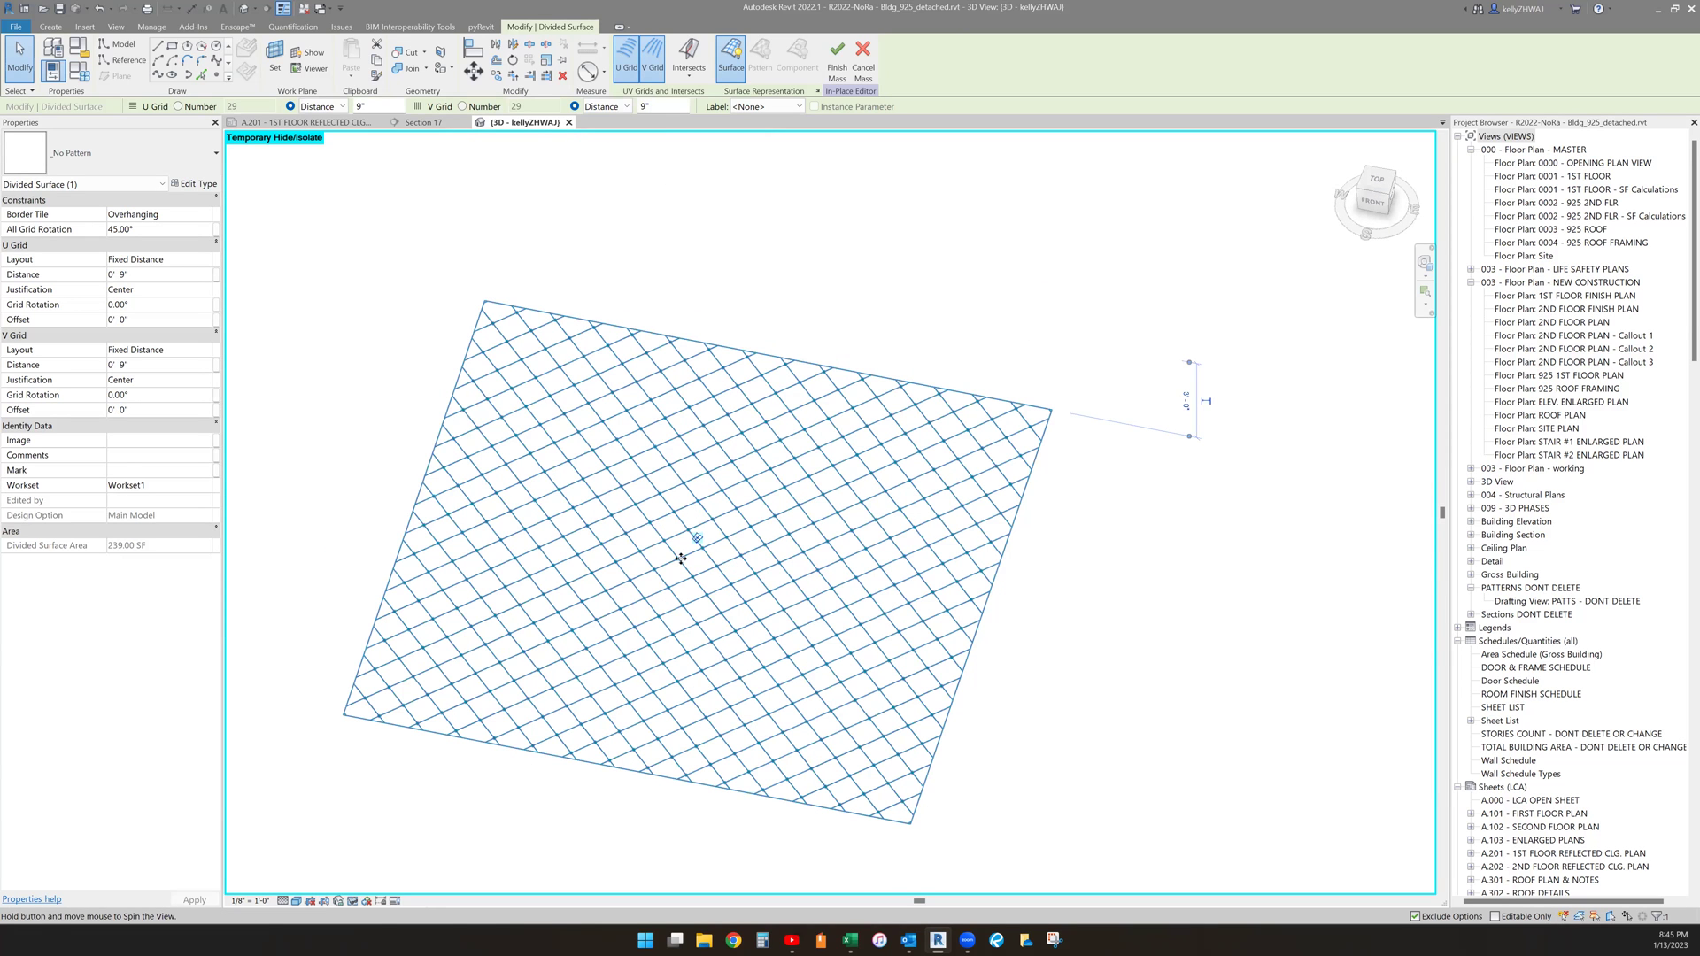
pyautogui.keyDown('shift'); pyautogui.moveTo(547, 608); pyautogui.dragTo(468, 628, button='middle'); pyautogui.keyUp('shift')
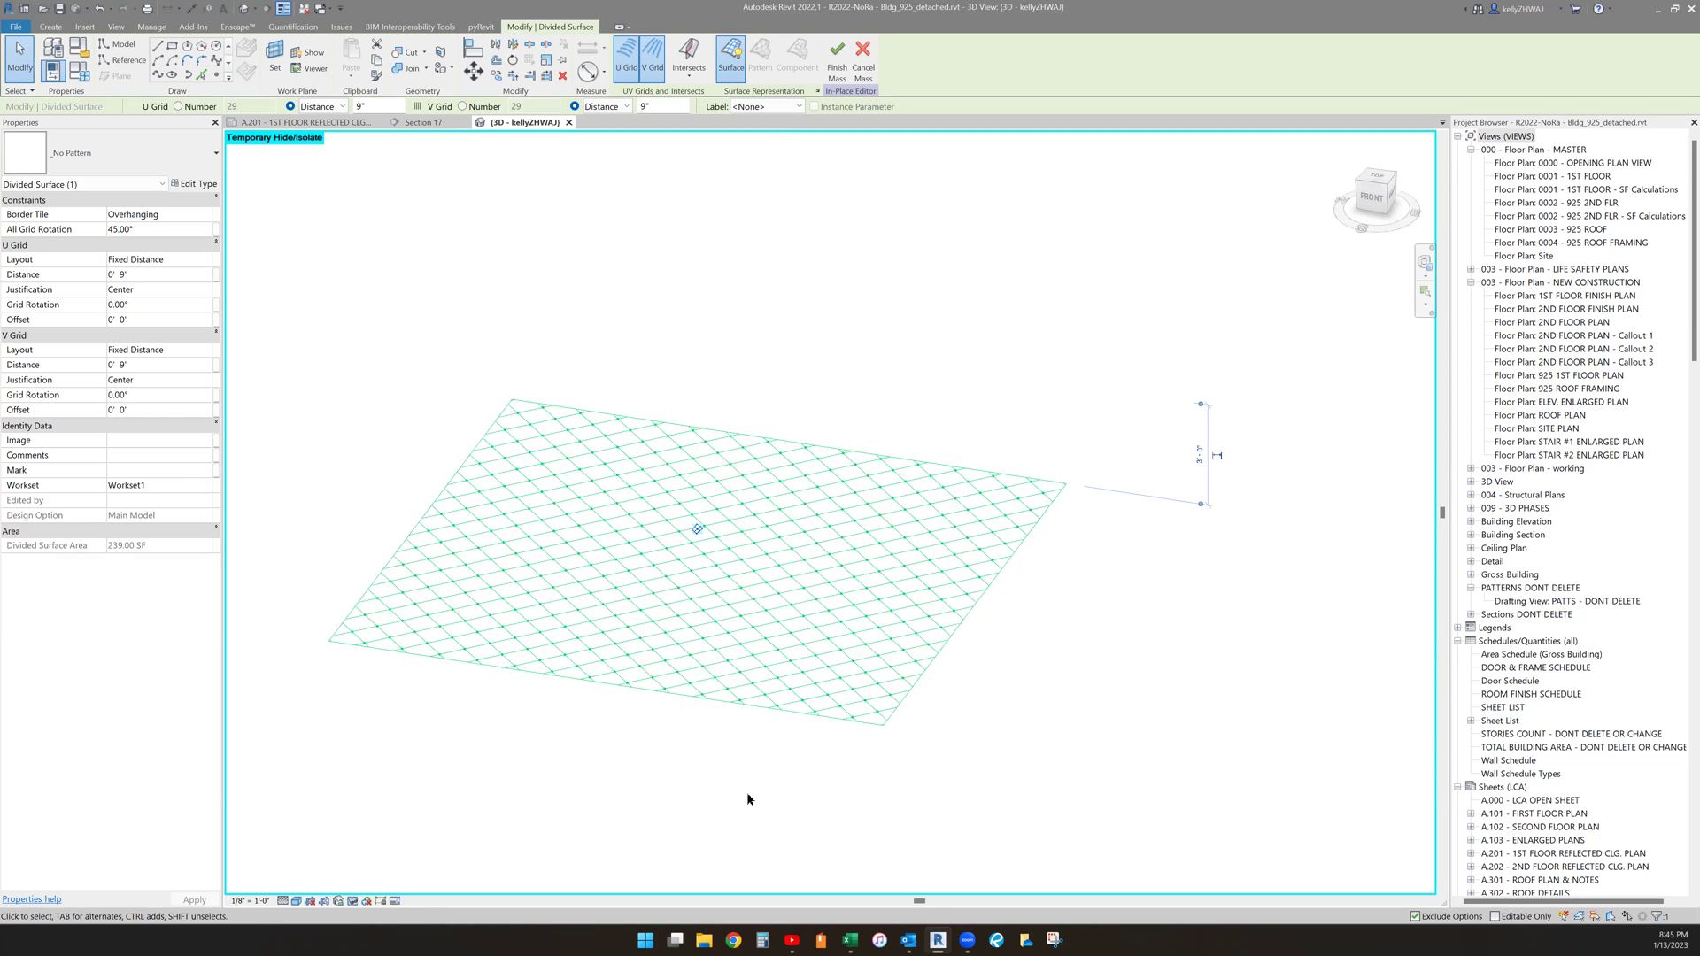
pyautogui.click(362, 346)
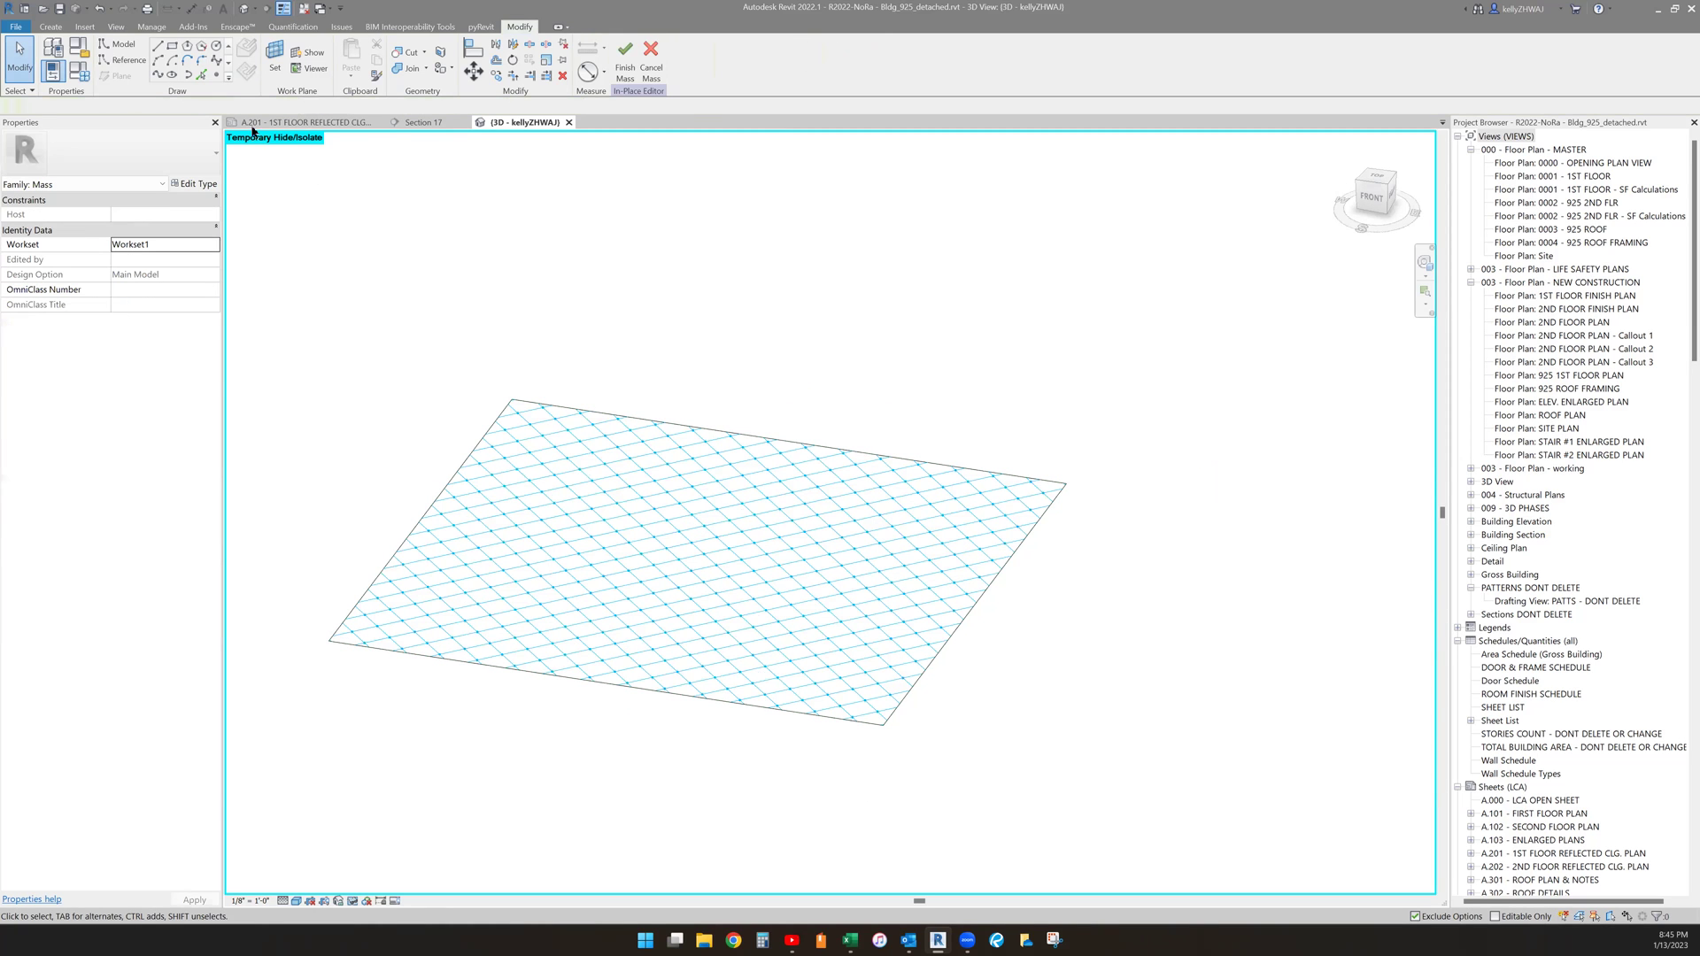
# - Load the Squares.rfa family from the Ceiling families folder through Load Family
pyautogui.click(85, 26)
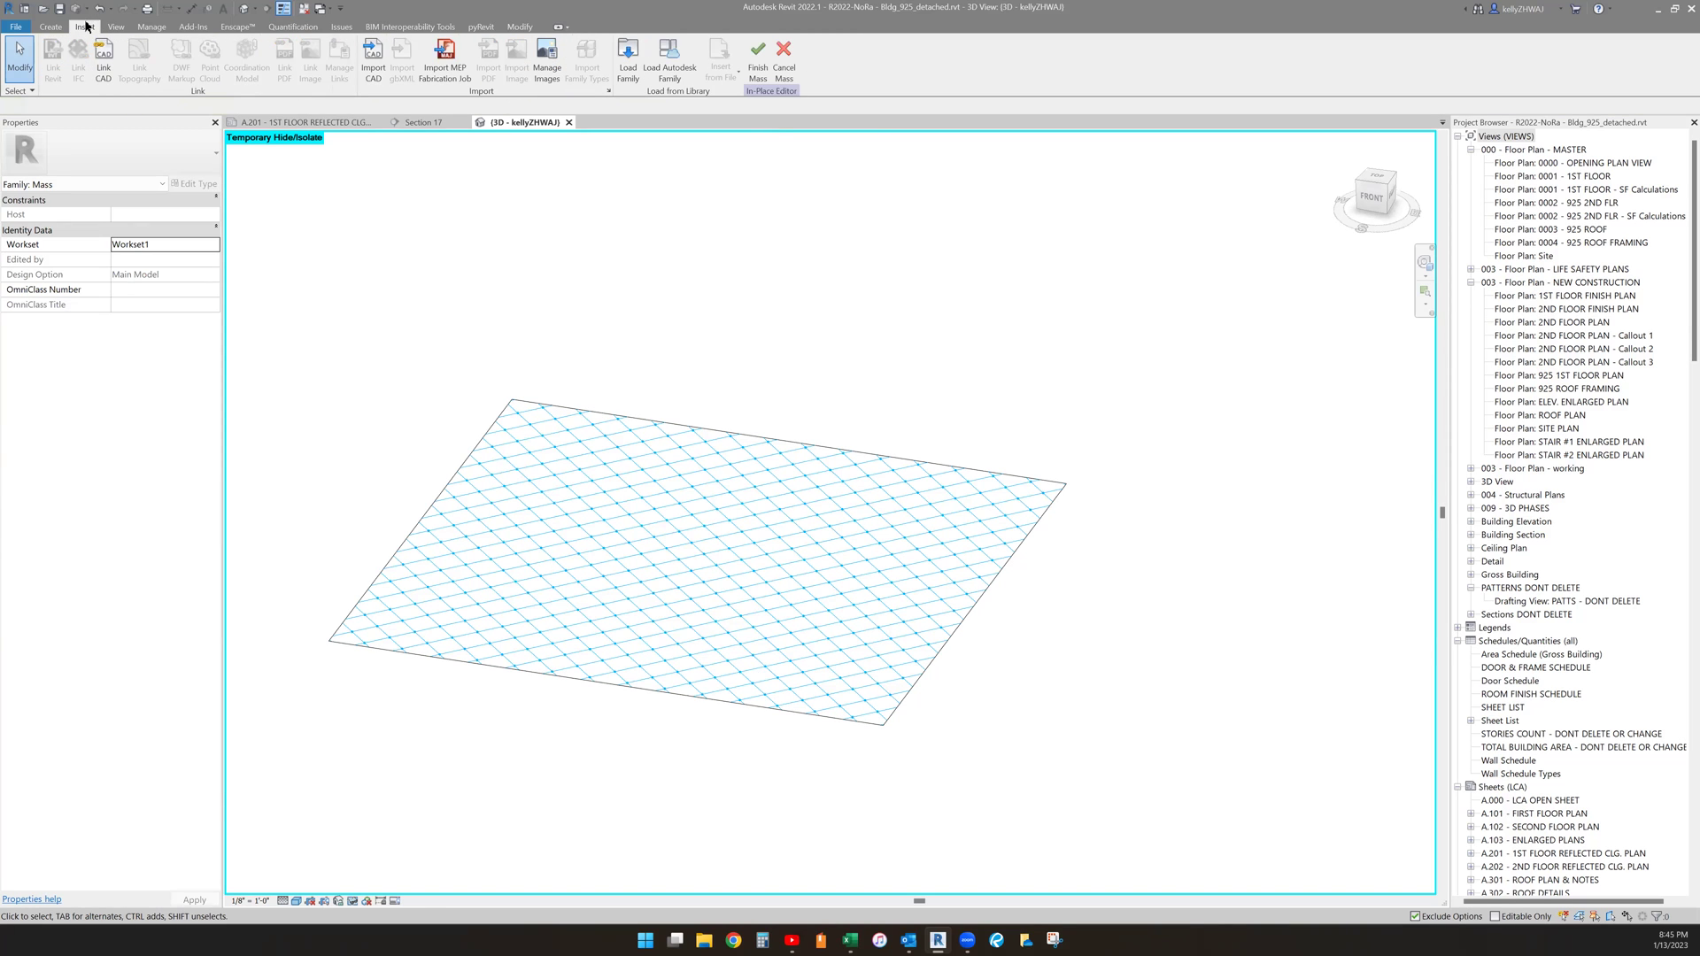
pyautogui.click(630, 62)
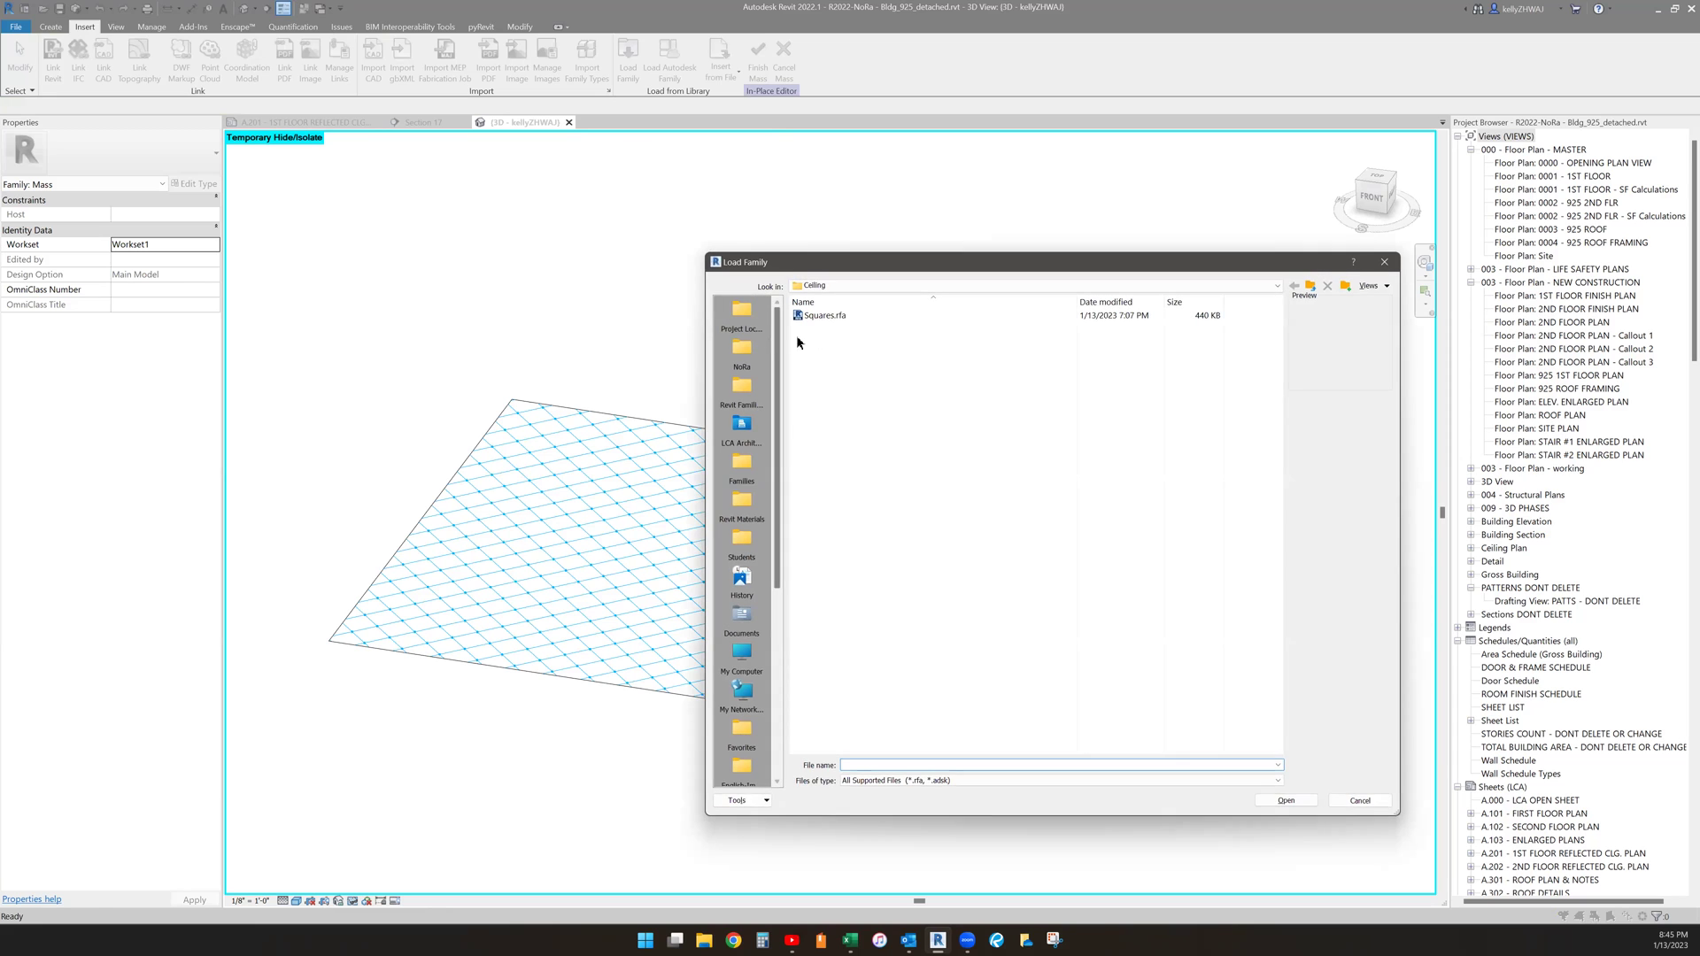
pyautogui.click(839, 284)
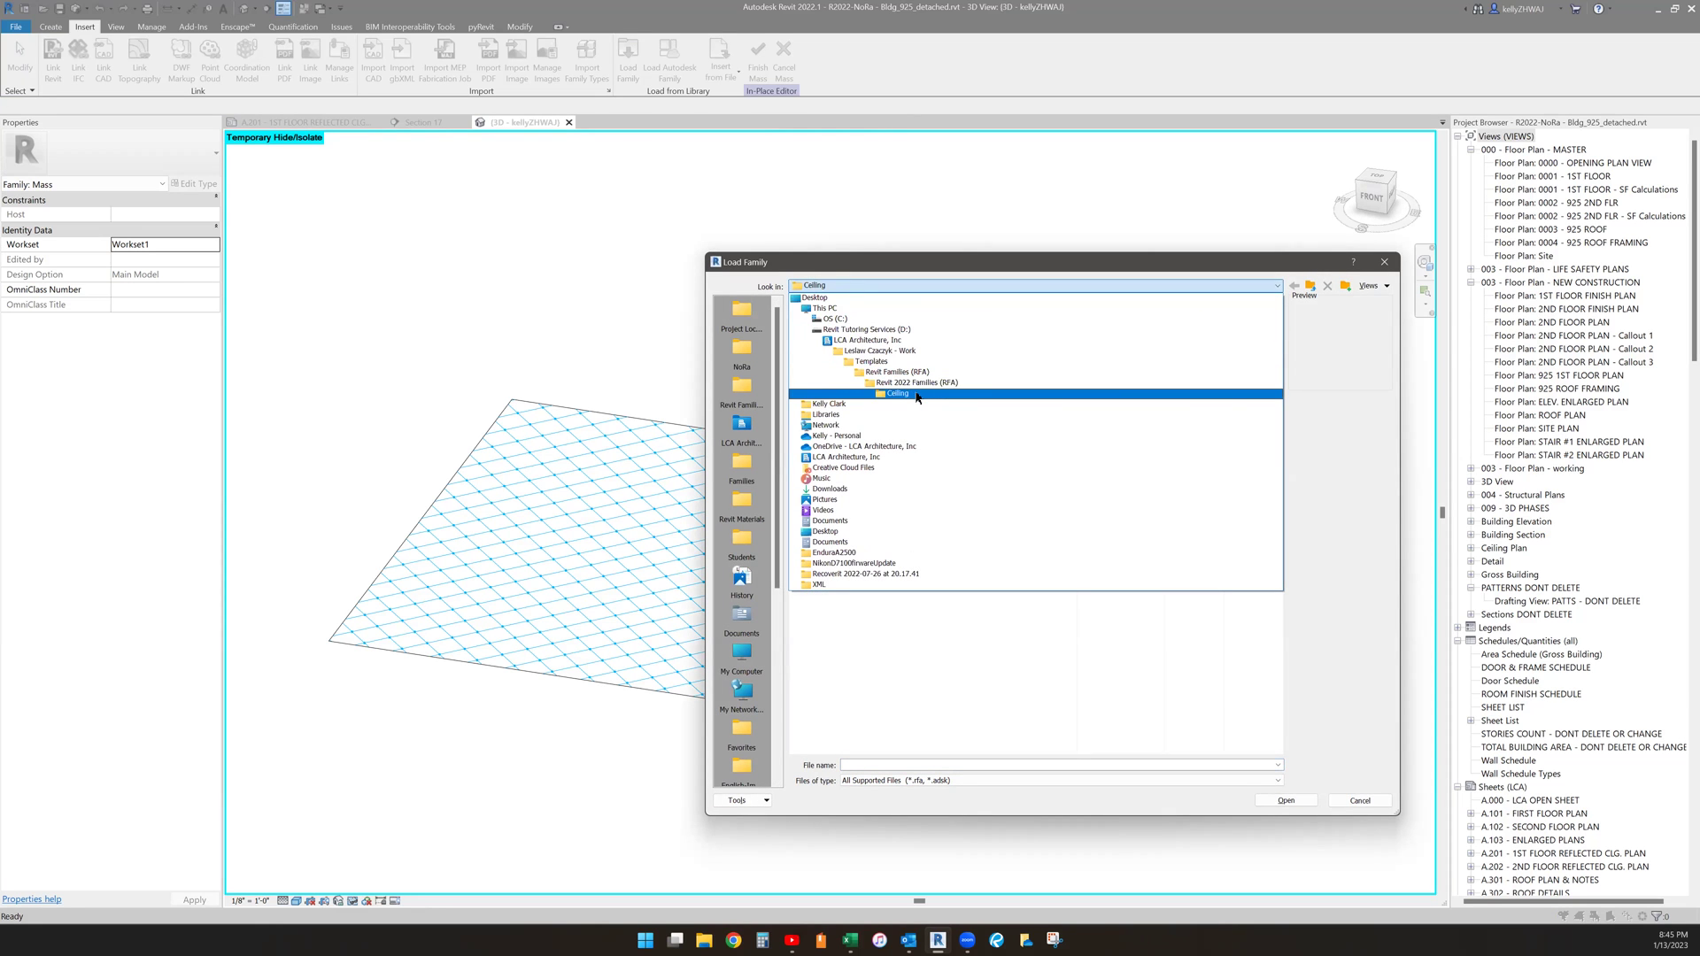
pyautogui.click(914, 394)
pyautogui.click(836, 316)
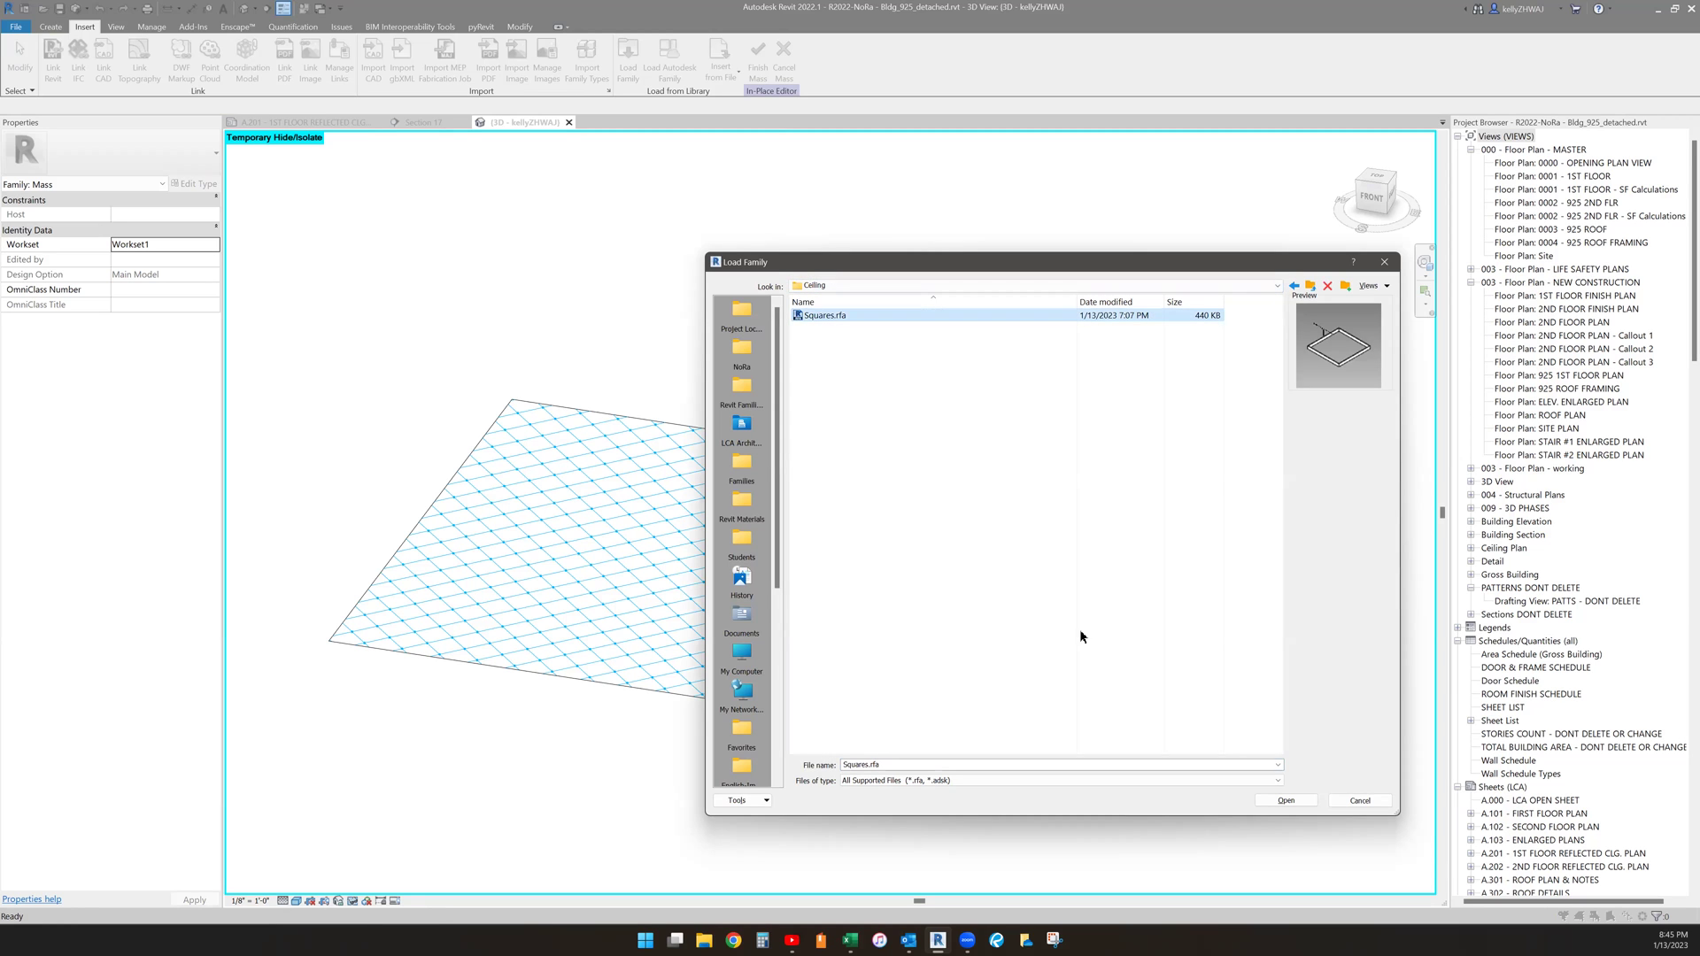
pyautogui.click(1285, 801)
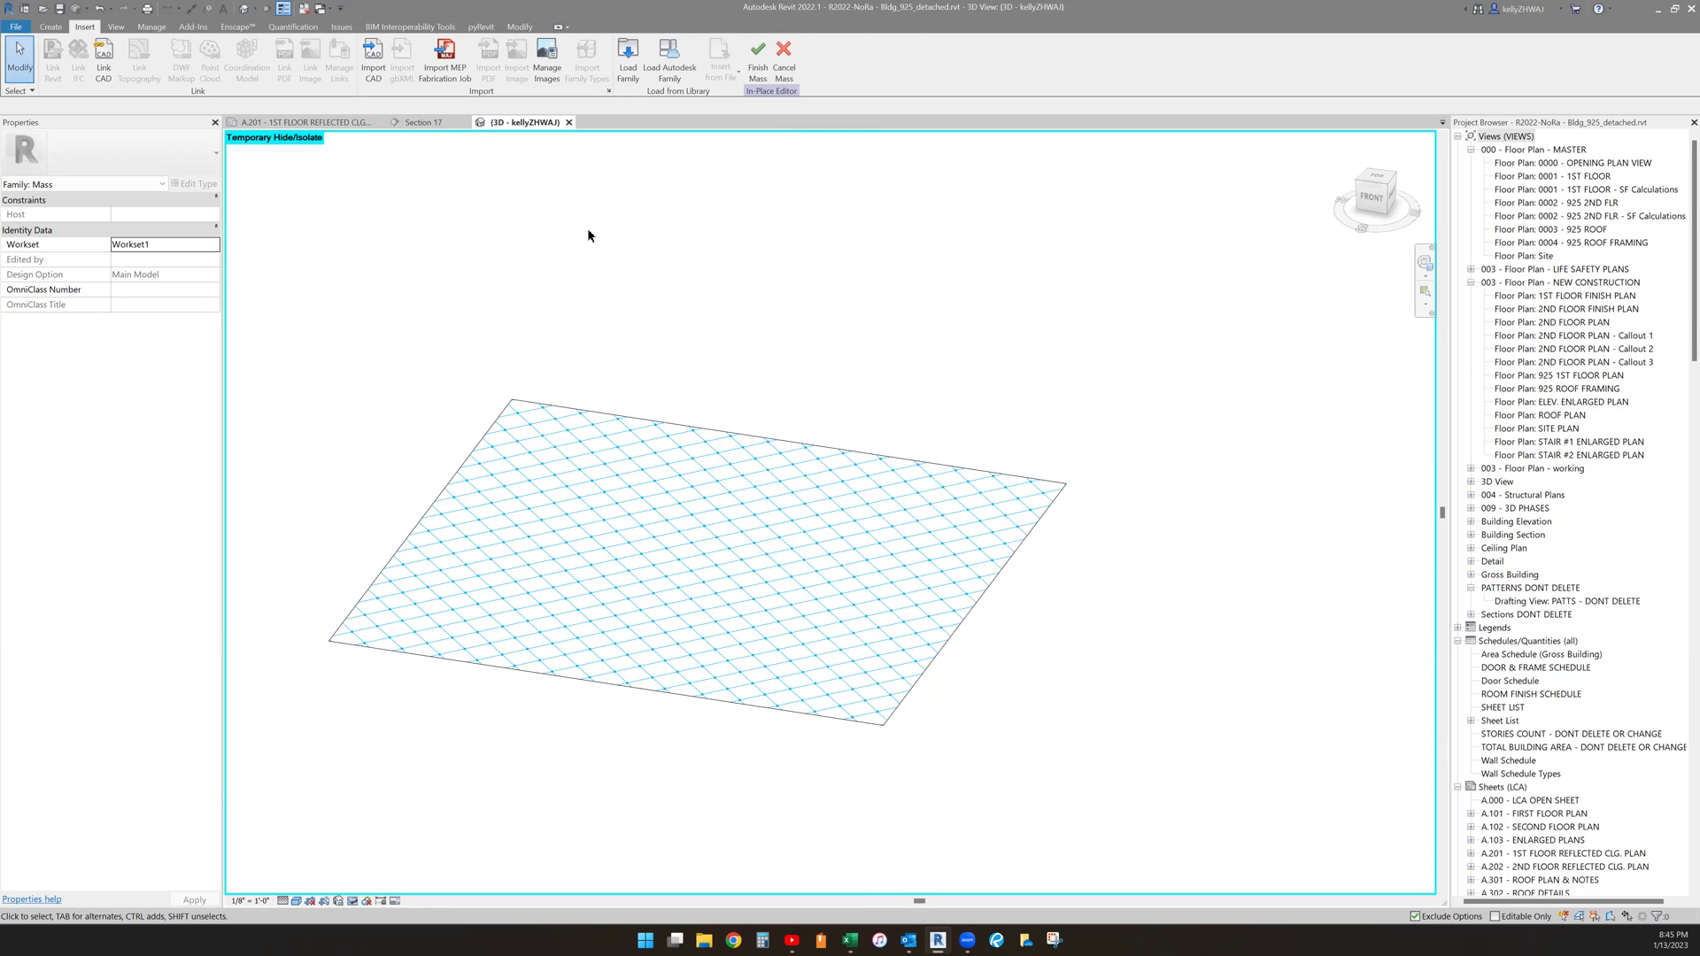
# - Place a Squares adaptive component by picking points on the divided surface grid
pyautogui.click(53, 26)
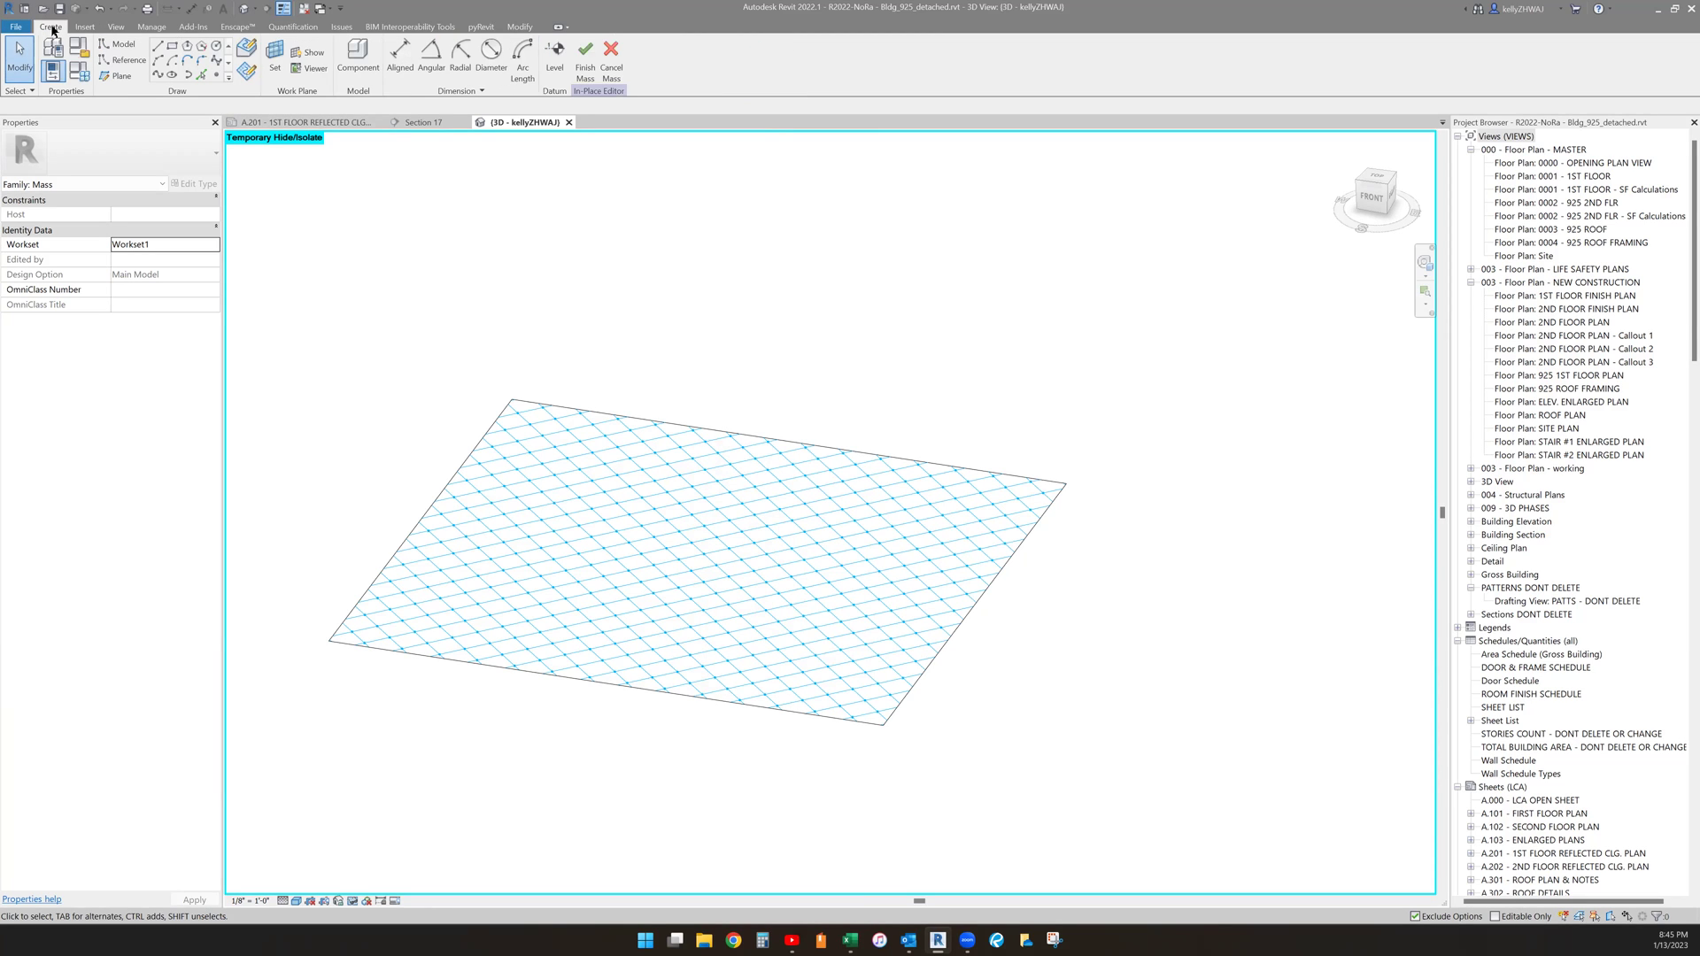
pyautogui.click(359, 56)
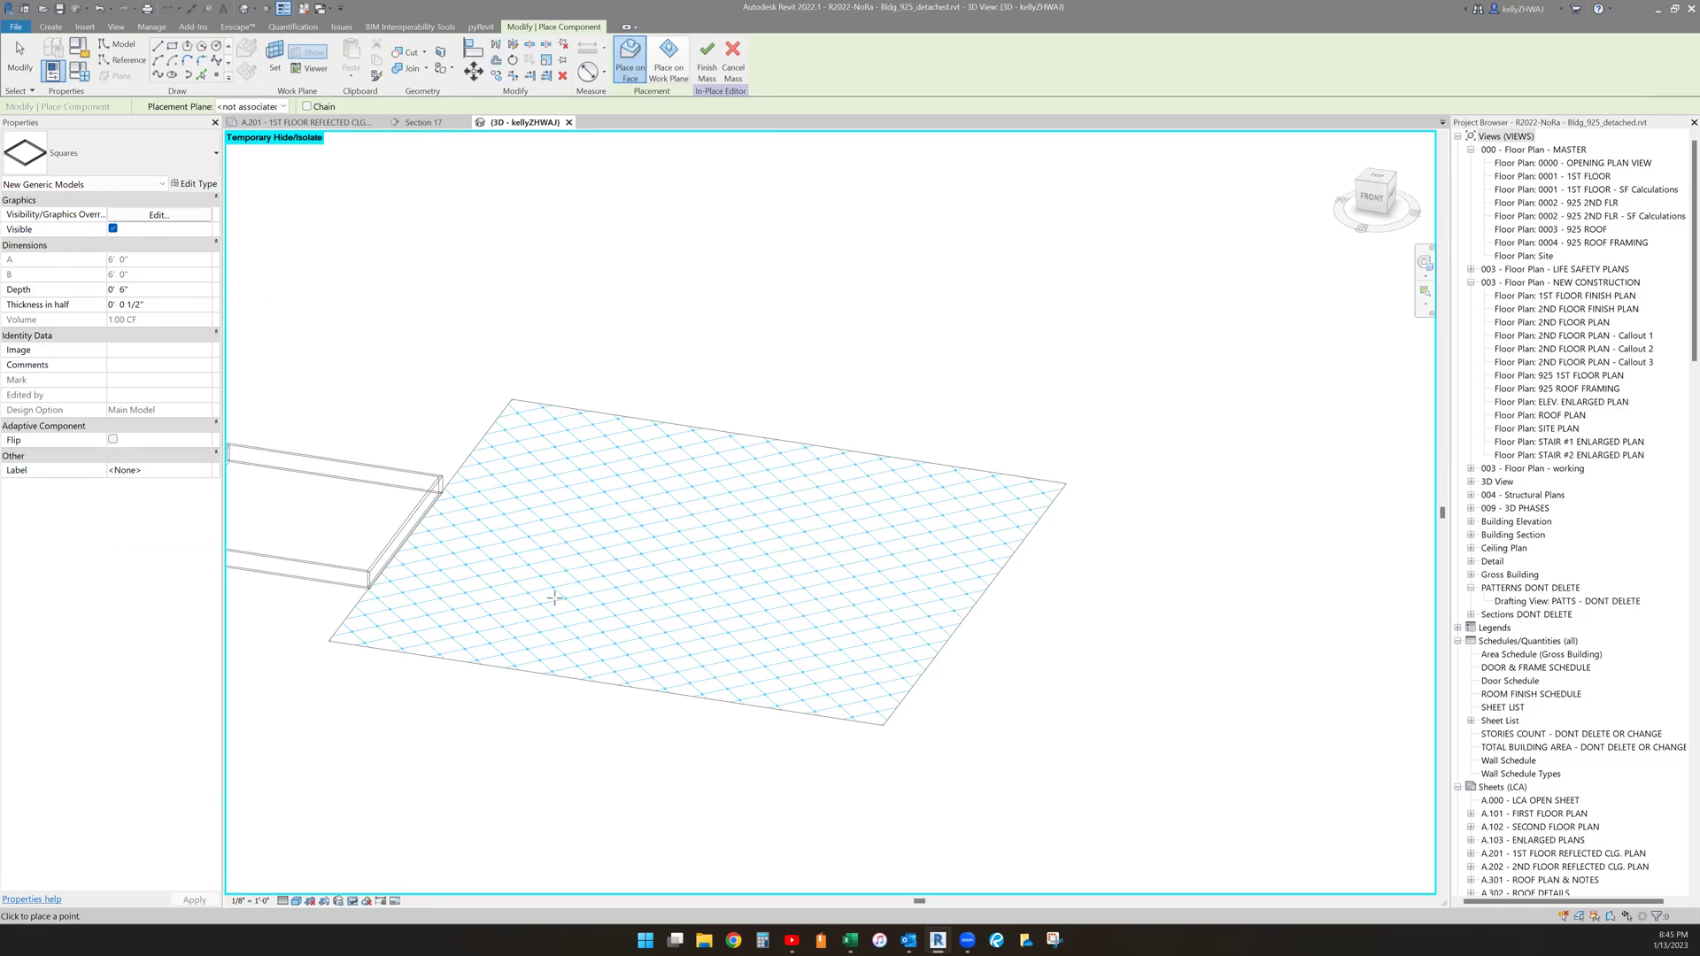
pyautogui.scroll(1, 669, 550)
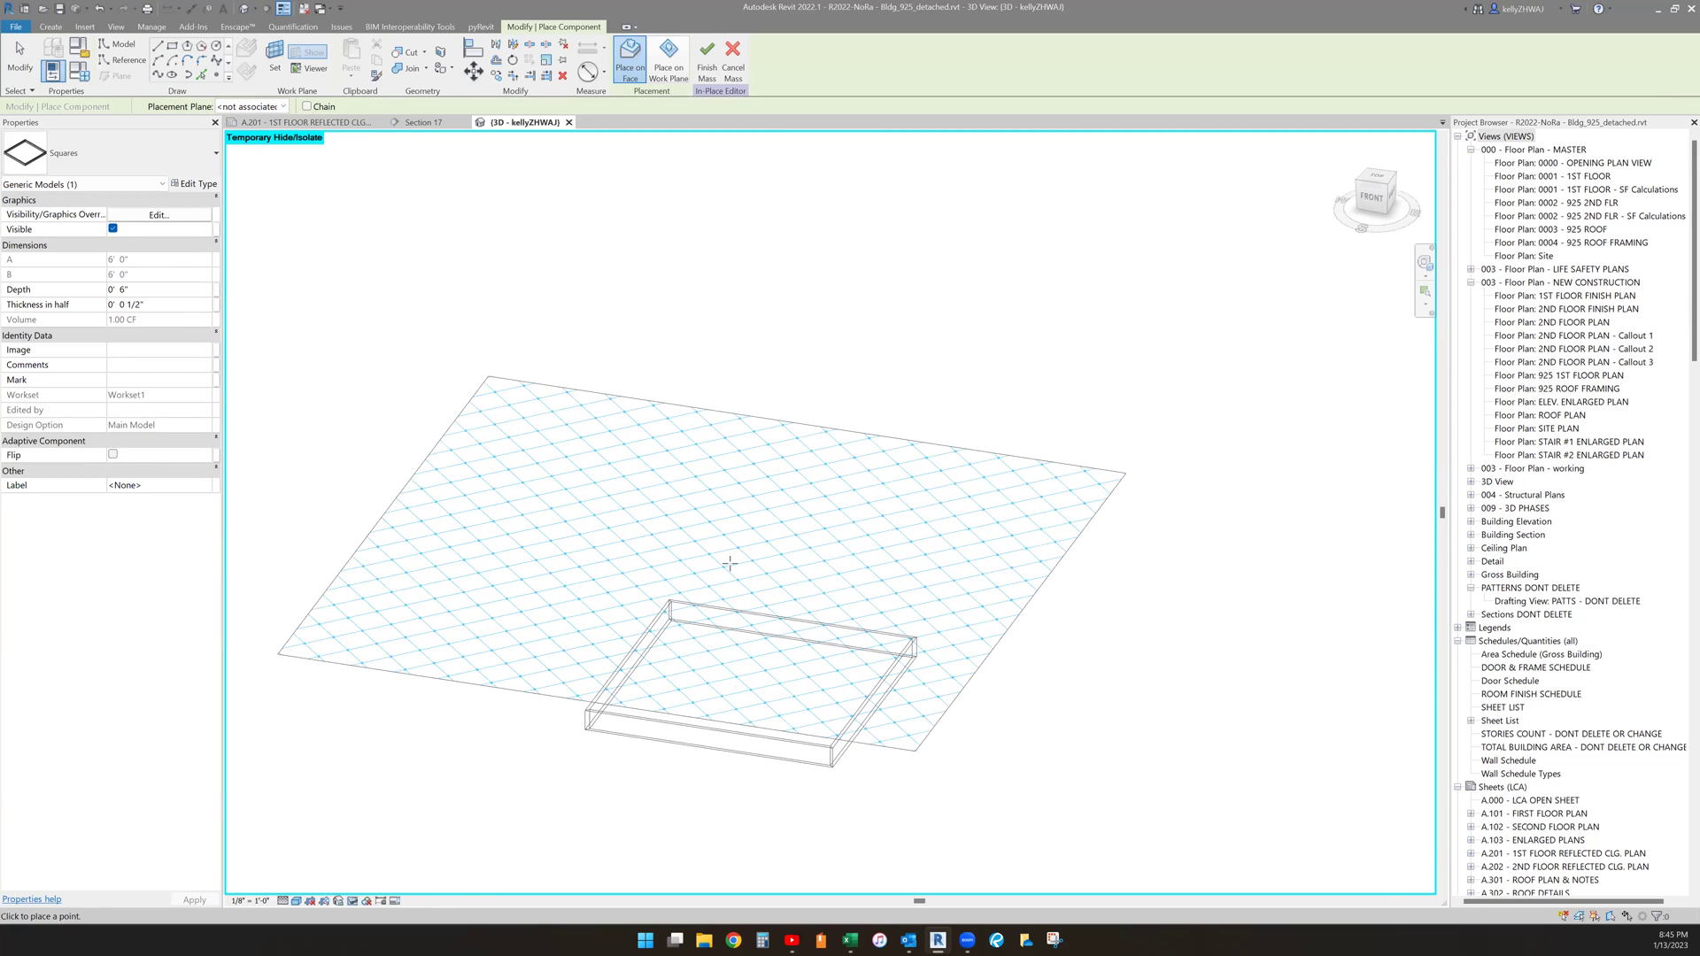
pyautogui.scroll(3, 747, 526)
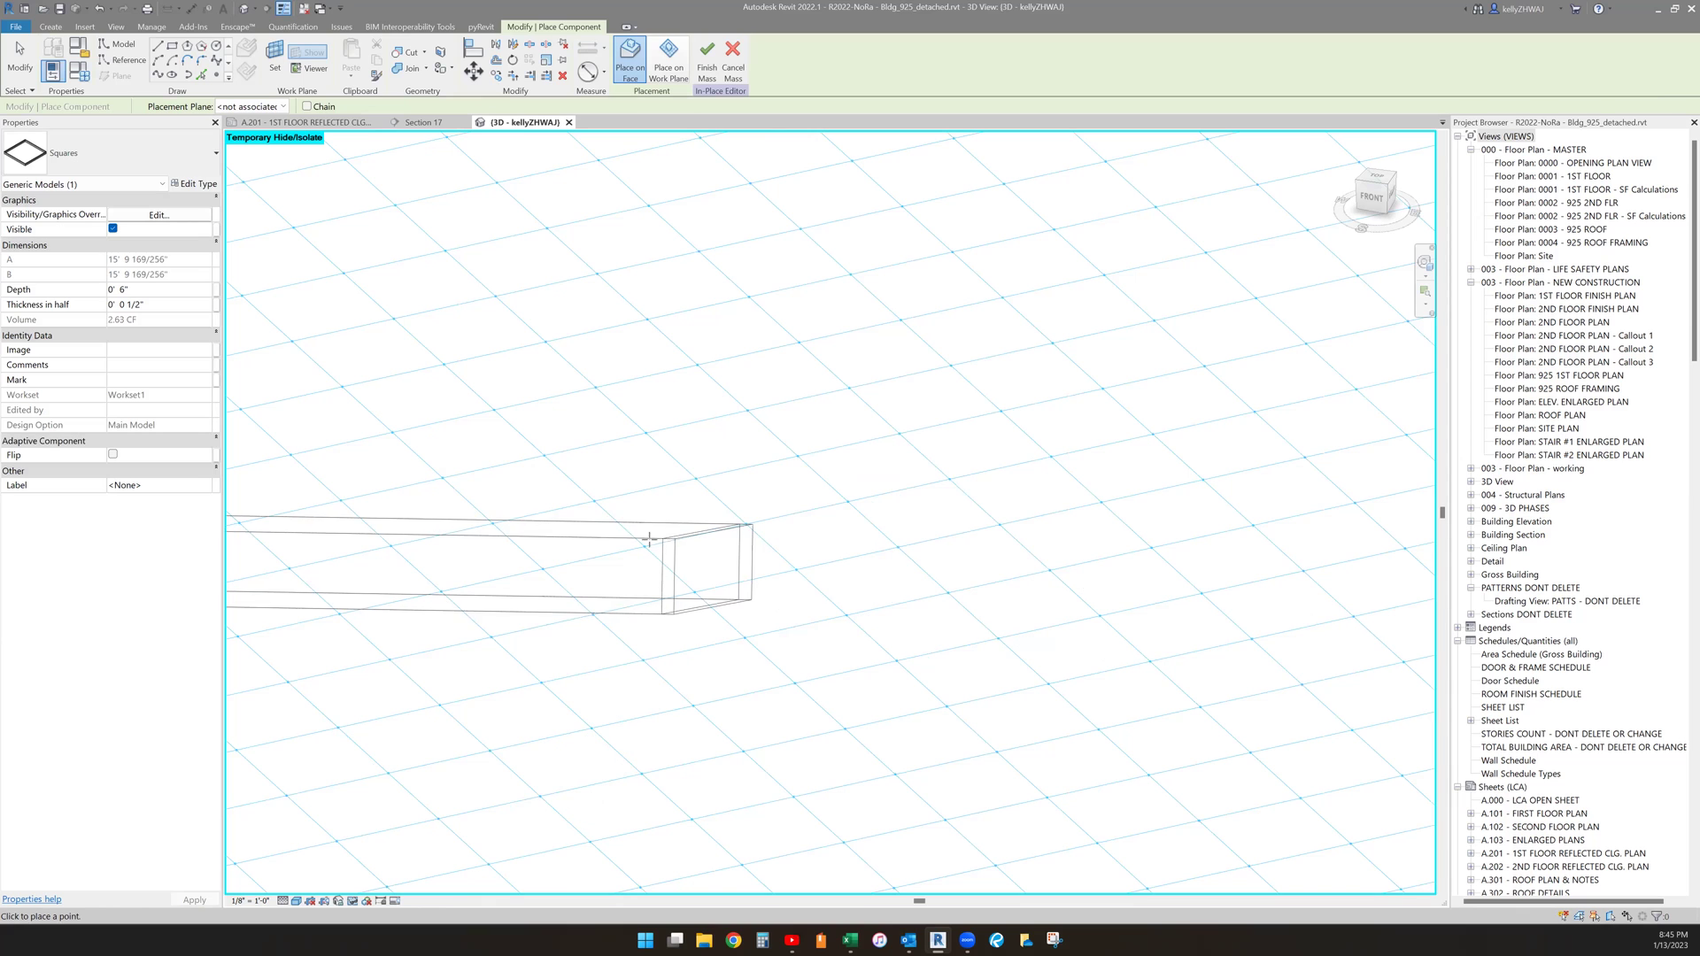
pyautogui.click(644, 546)
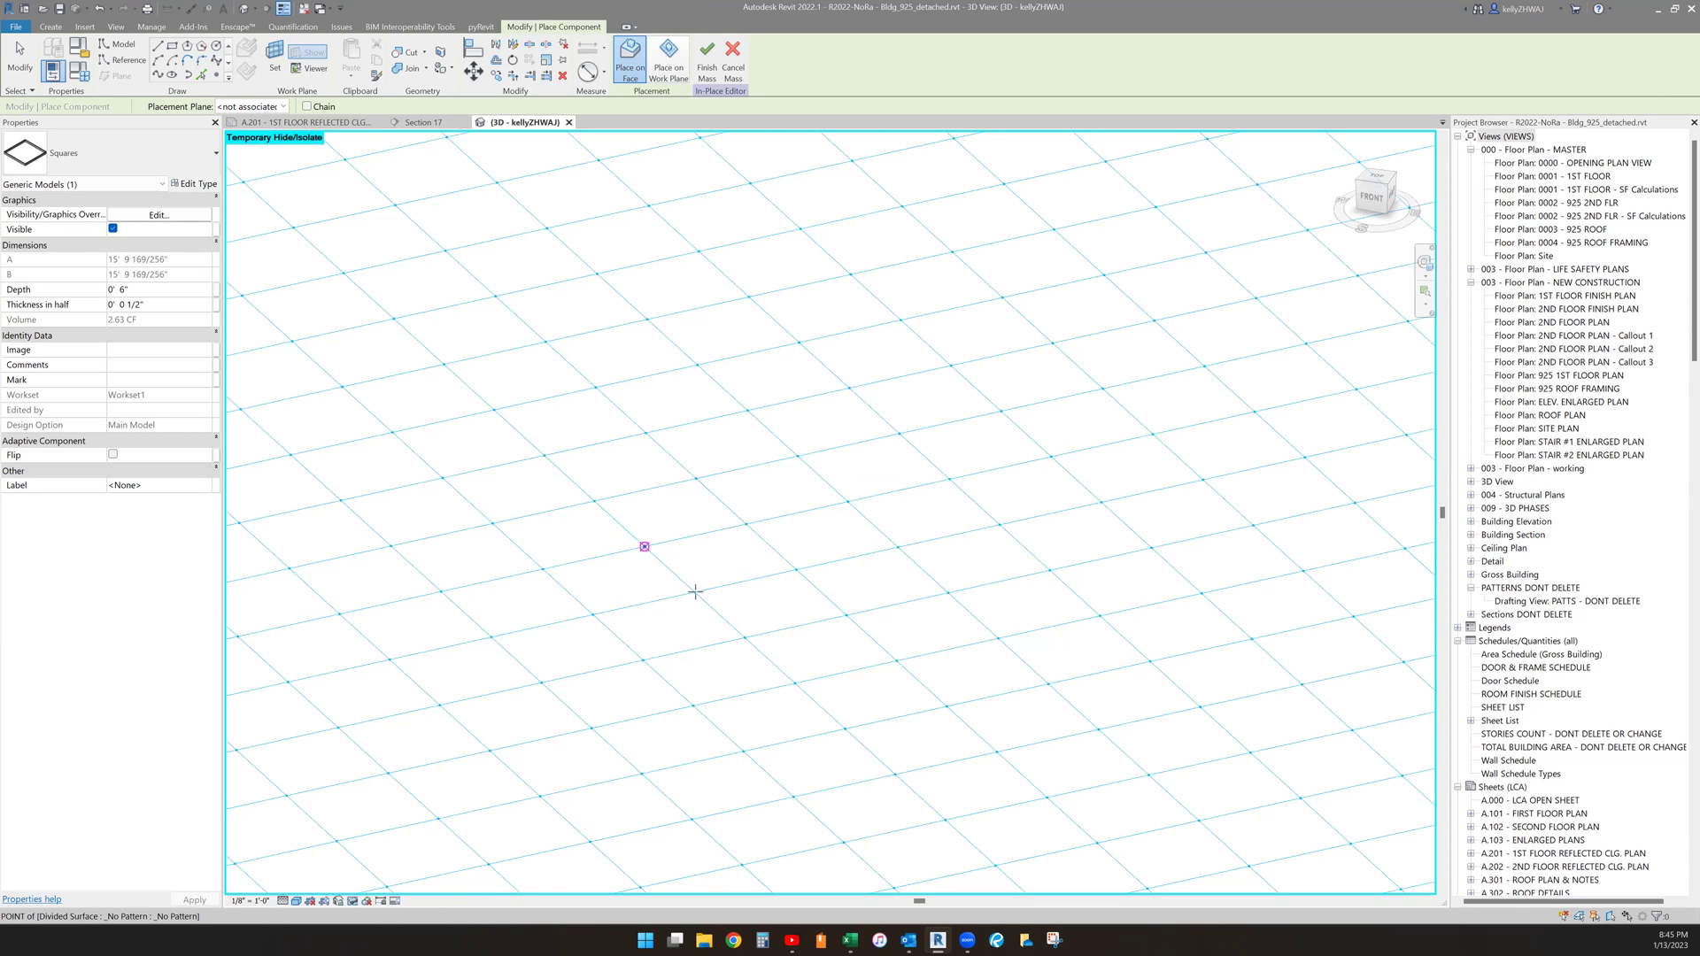
pyautogui.click(799, 572)
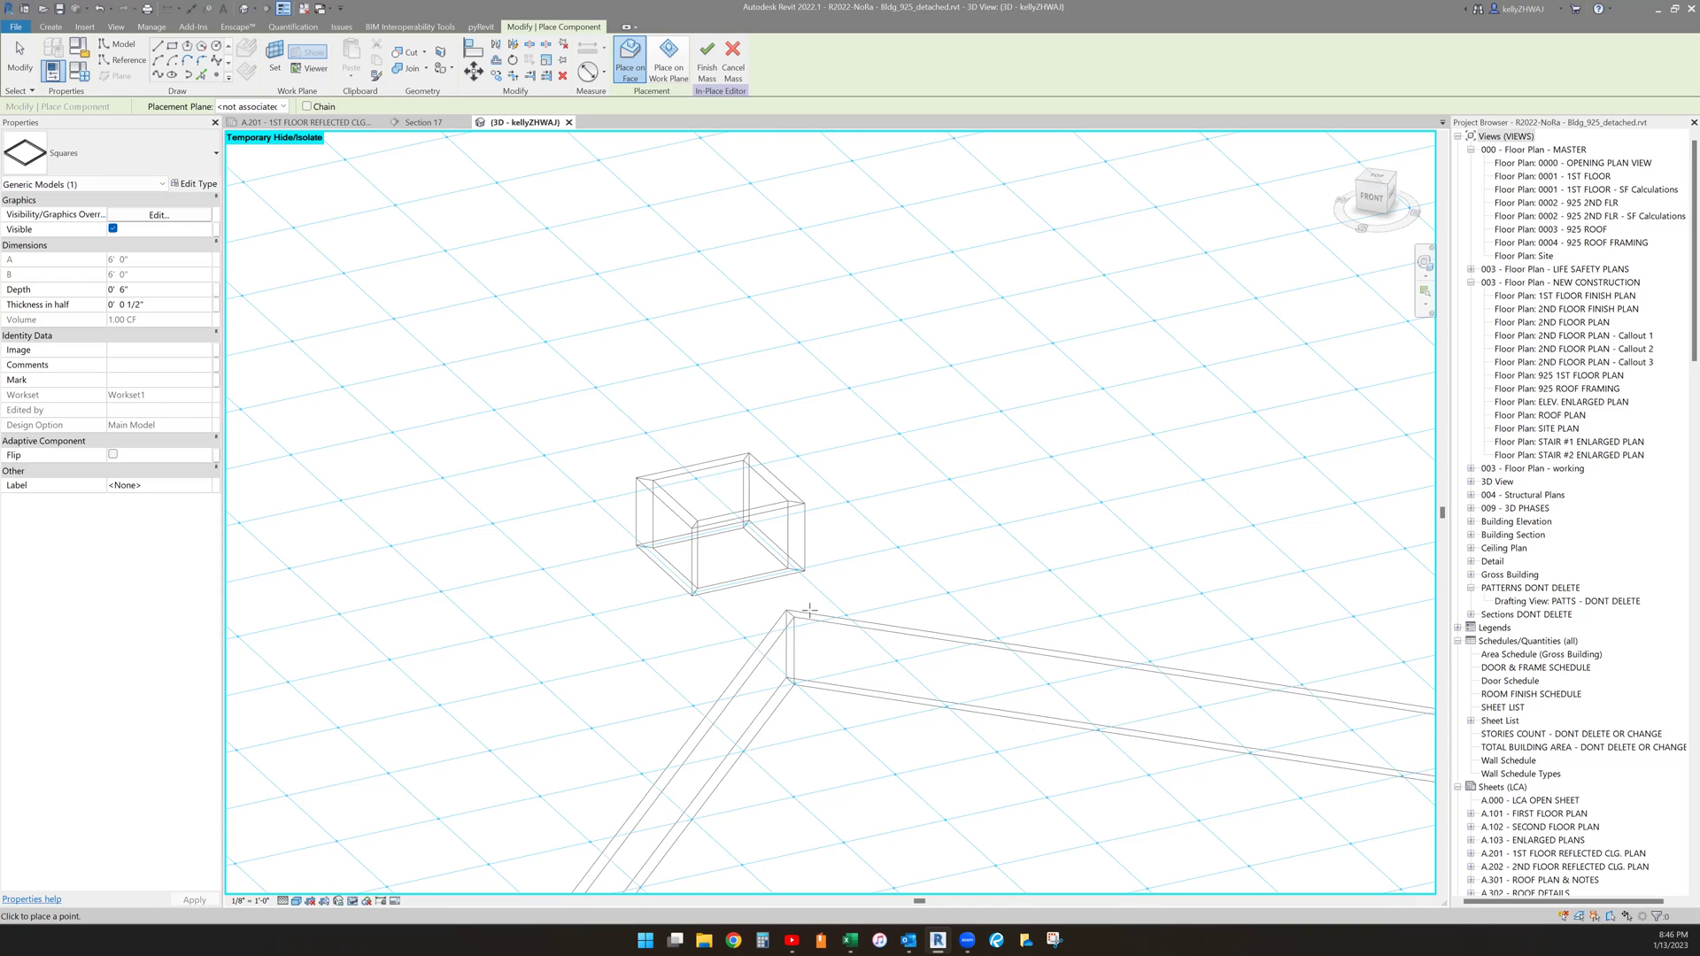
pyautogui.click(845, 616)
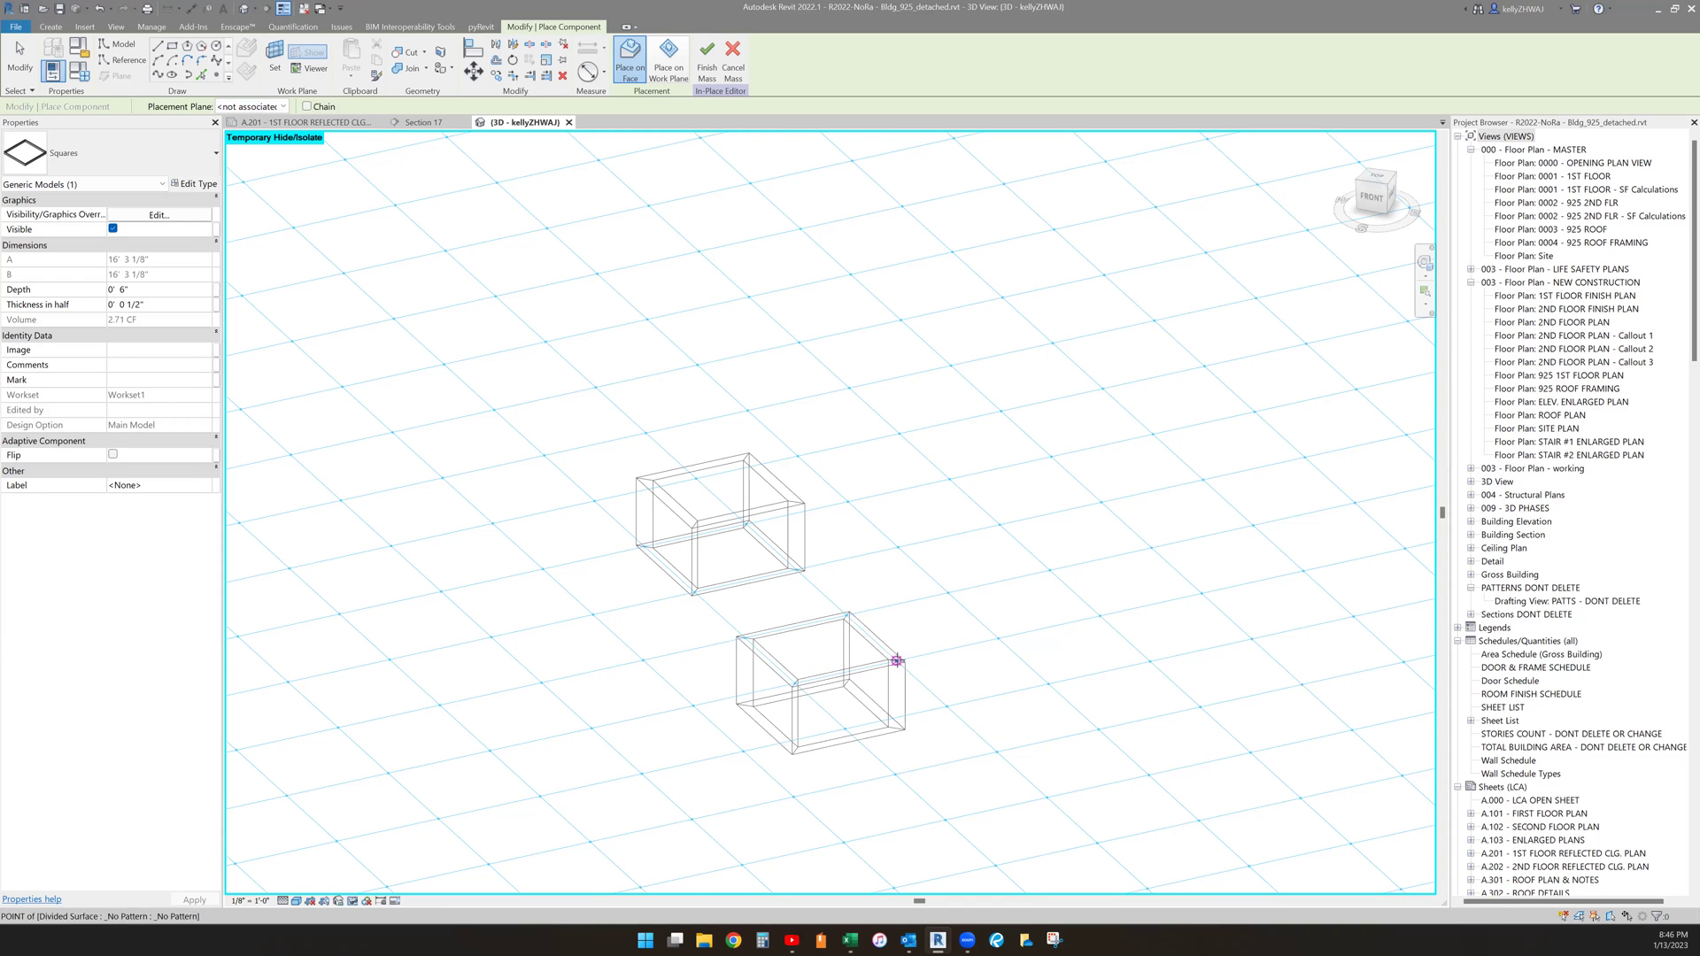
pyautogui.click(794, 682)
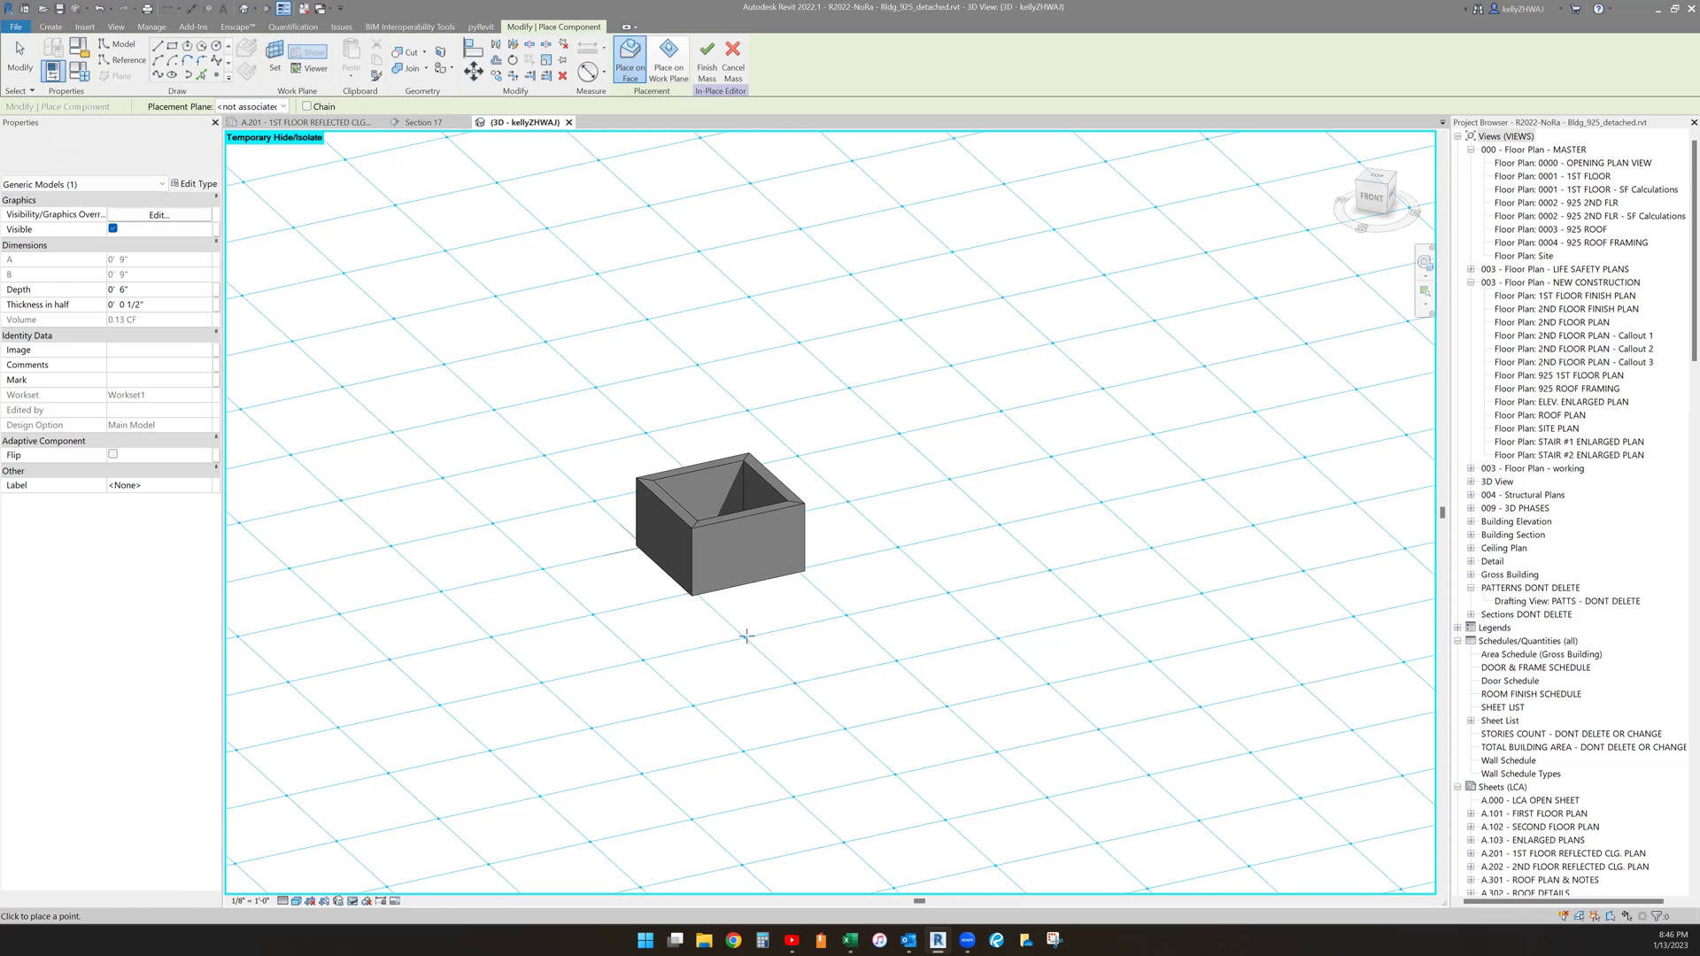
pyautogui.click(820, 671)
pyautogui.press('Escape')
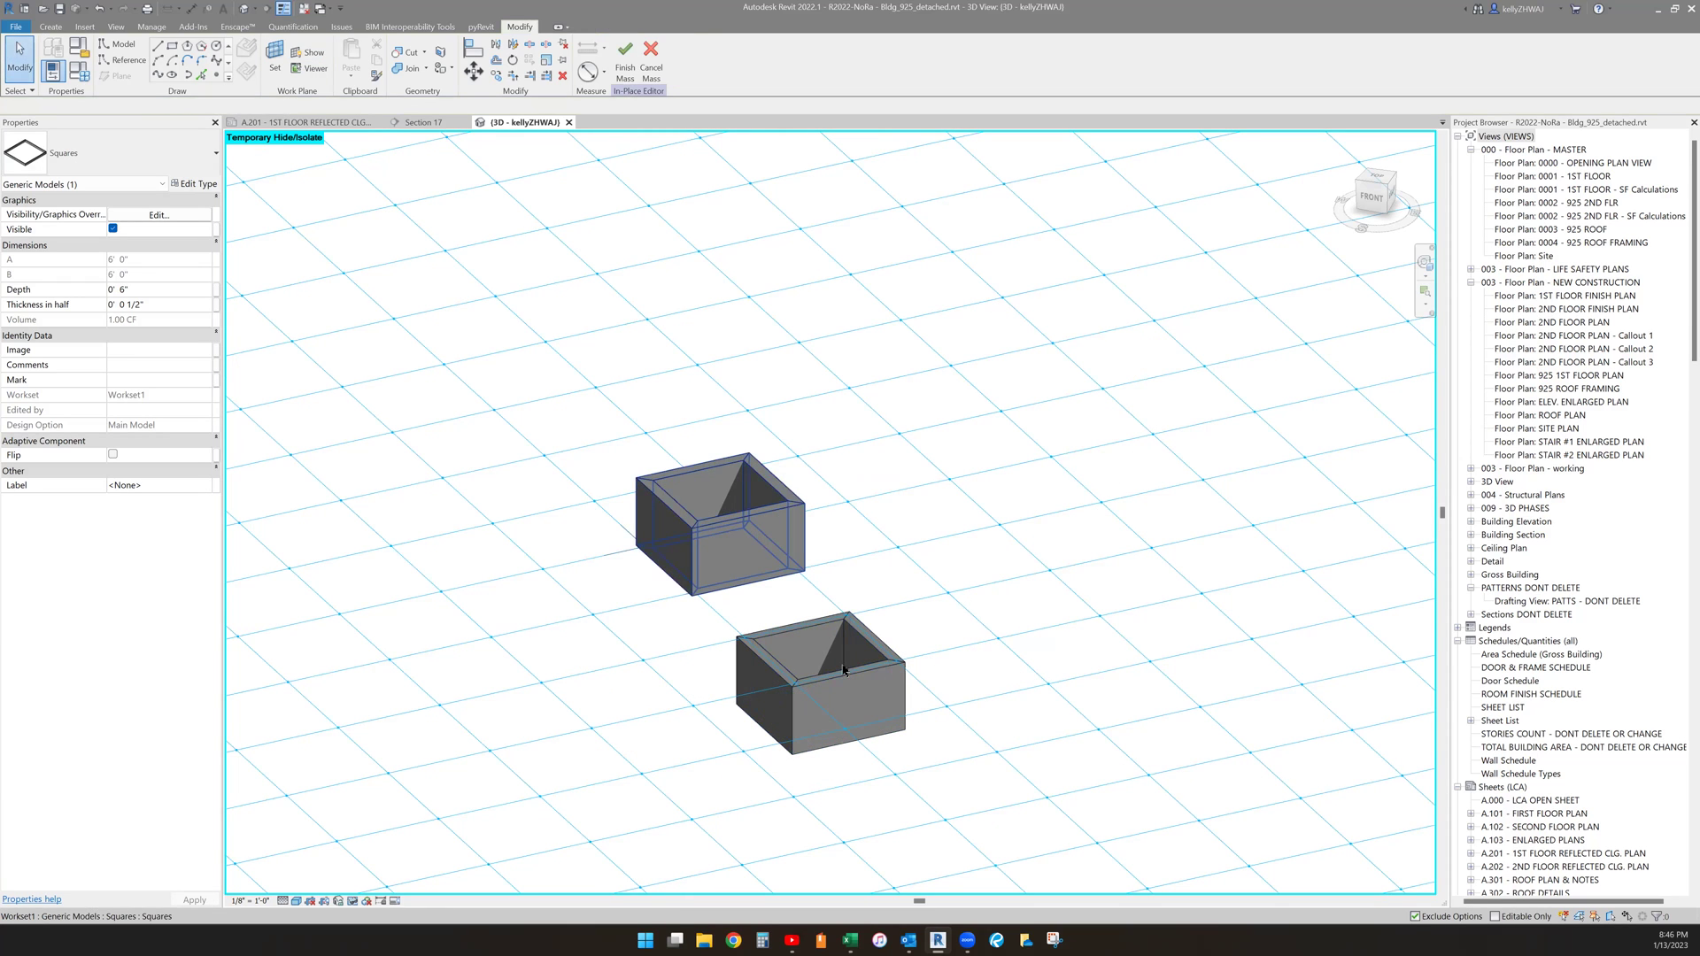
# - Flip the upper Squares component so it hangs below the grid
pyautogui.press('Escape')
pyautogui.click(737, 542)
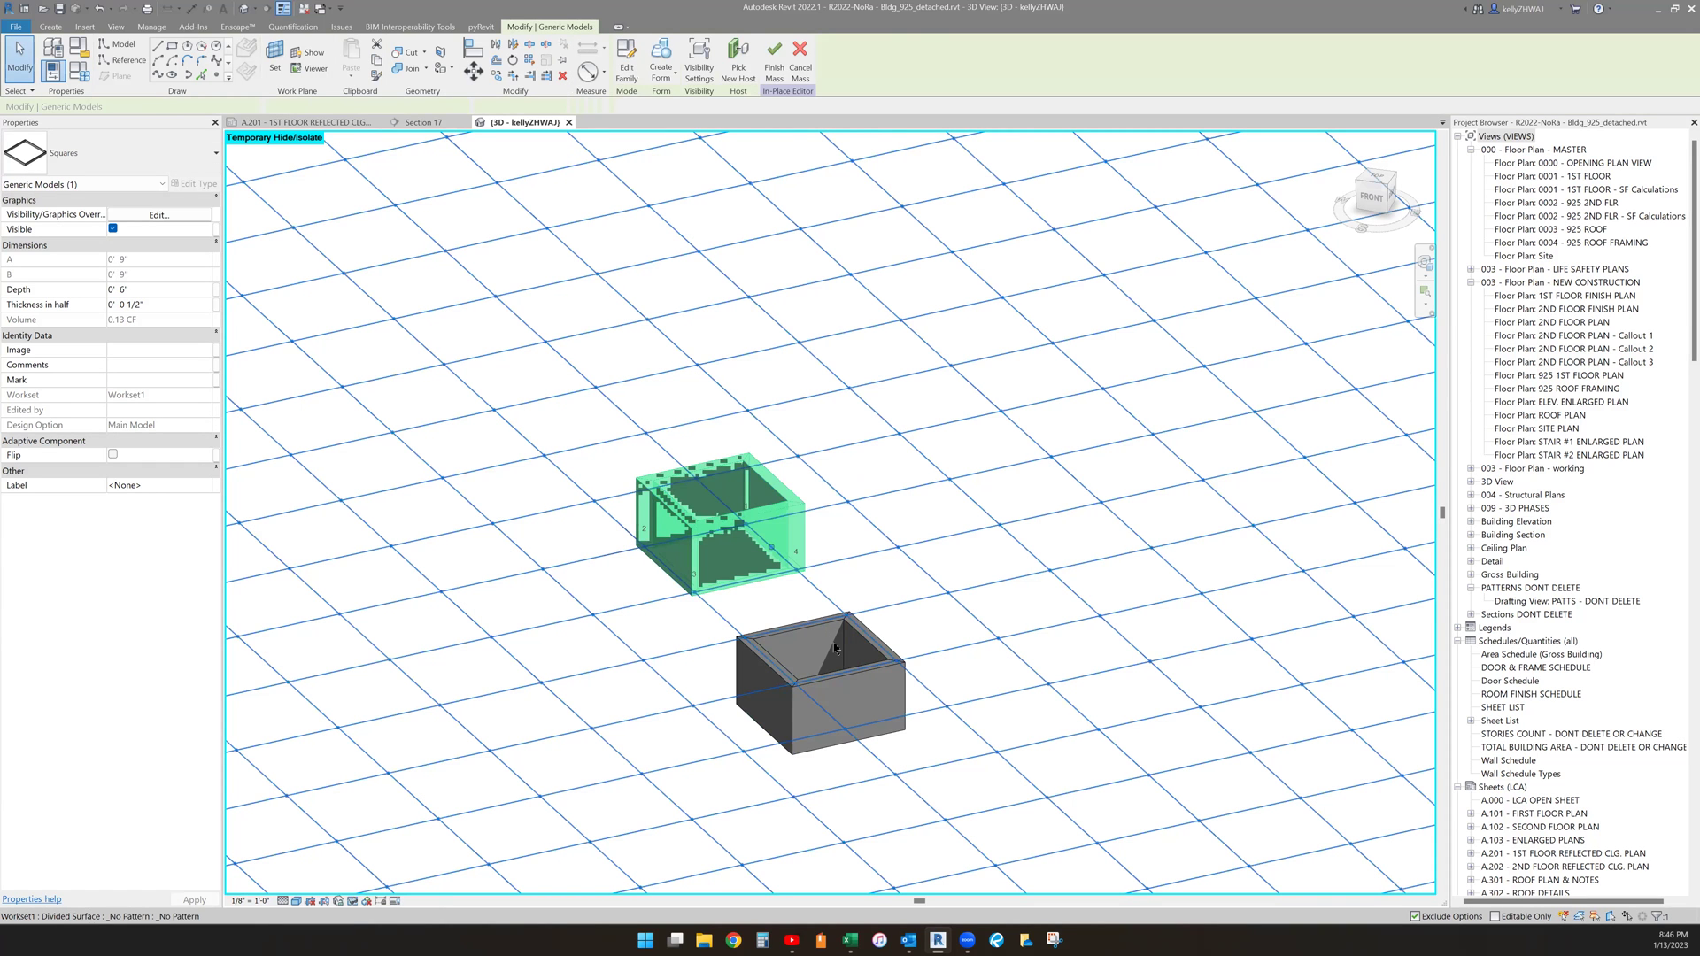
pyautogui.click(114, 454)
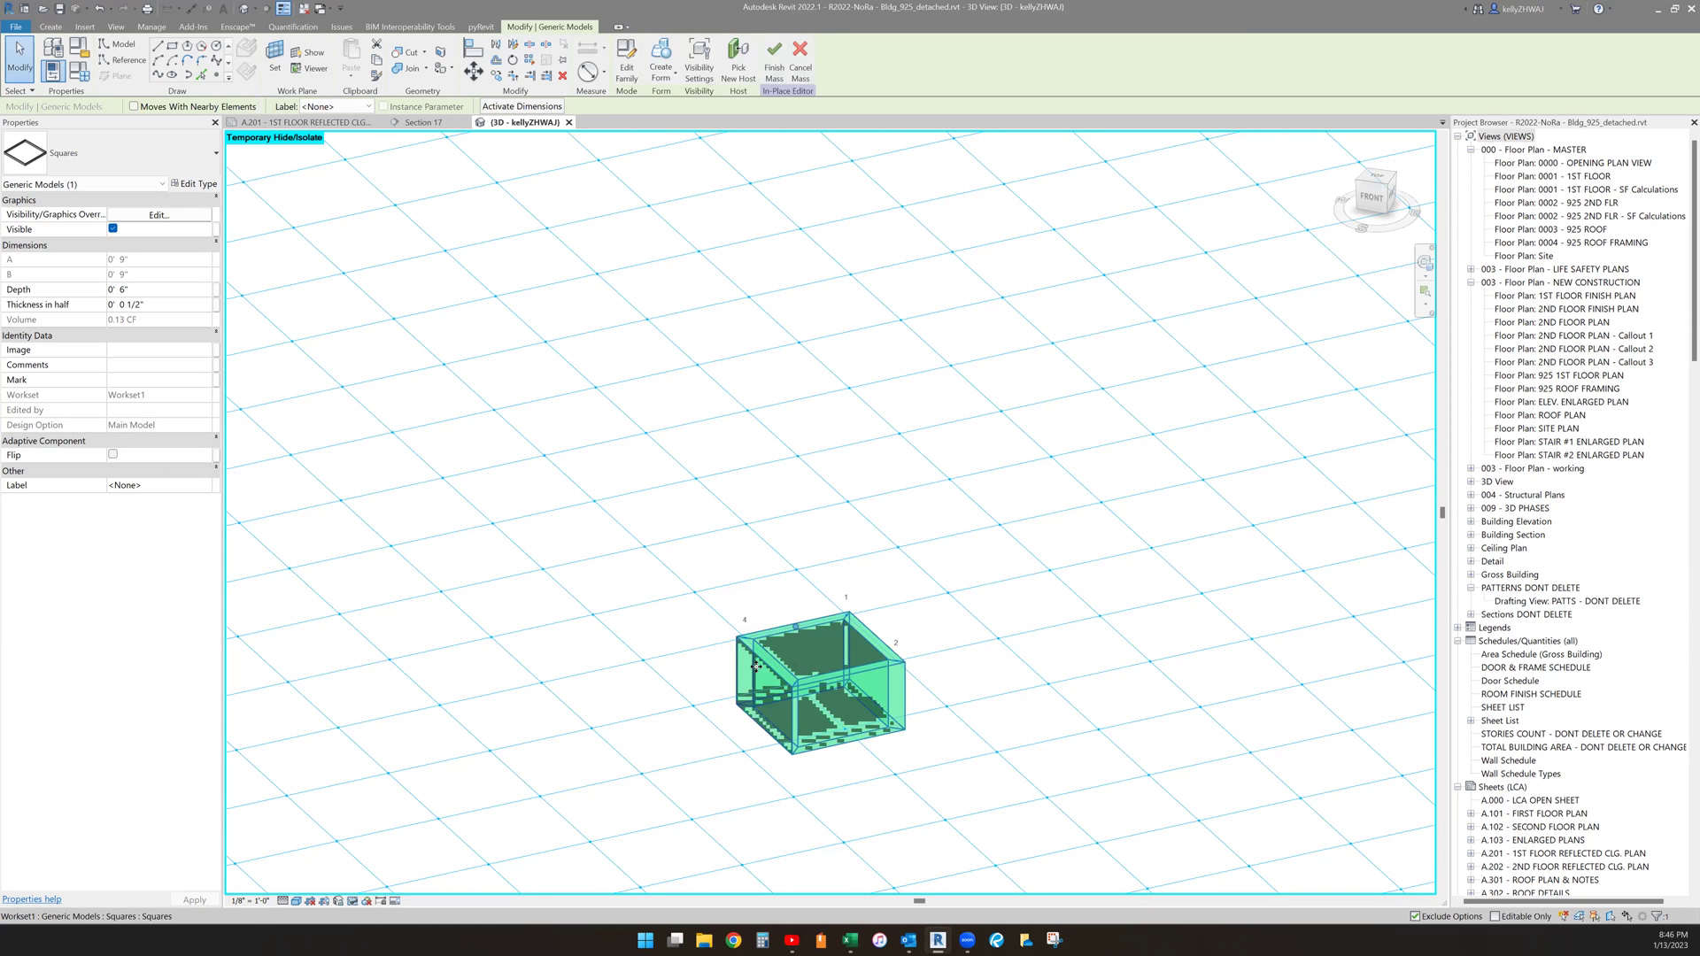
# - Zoom to fit and repeat the Squares component across all grid diamonds
pyautogui.press('z')
pyautogui.press('f')
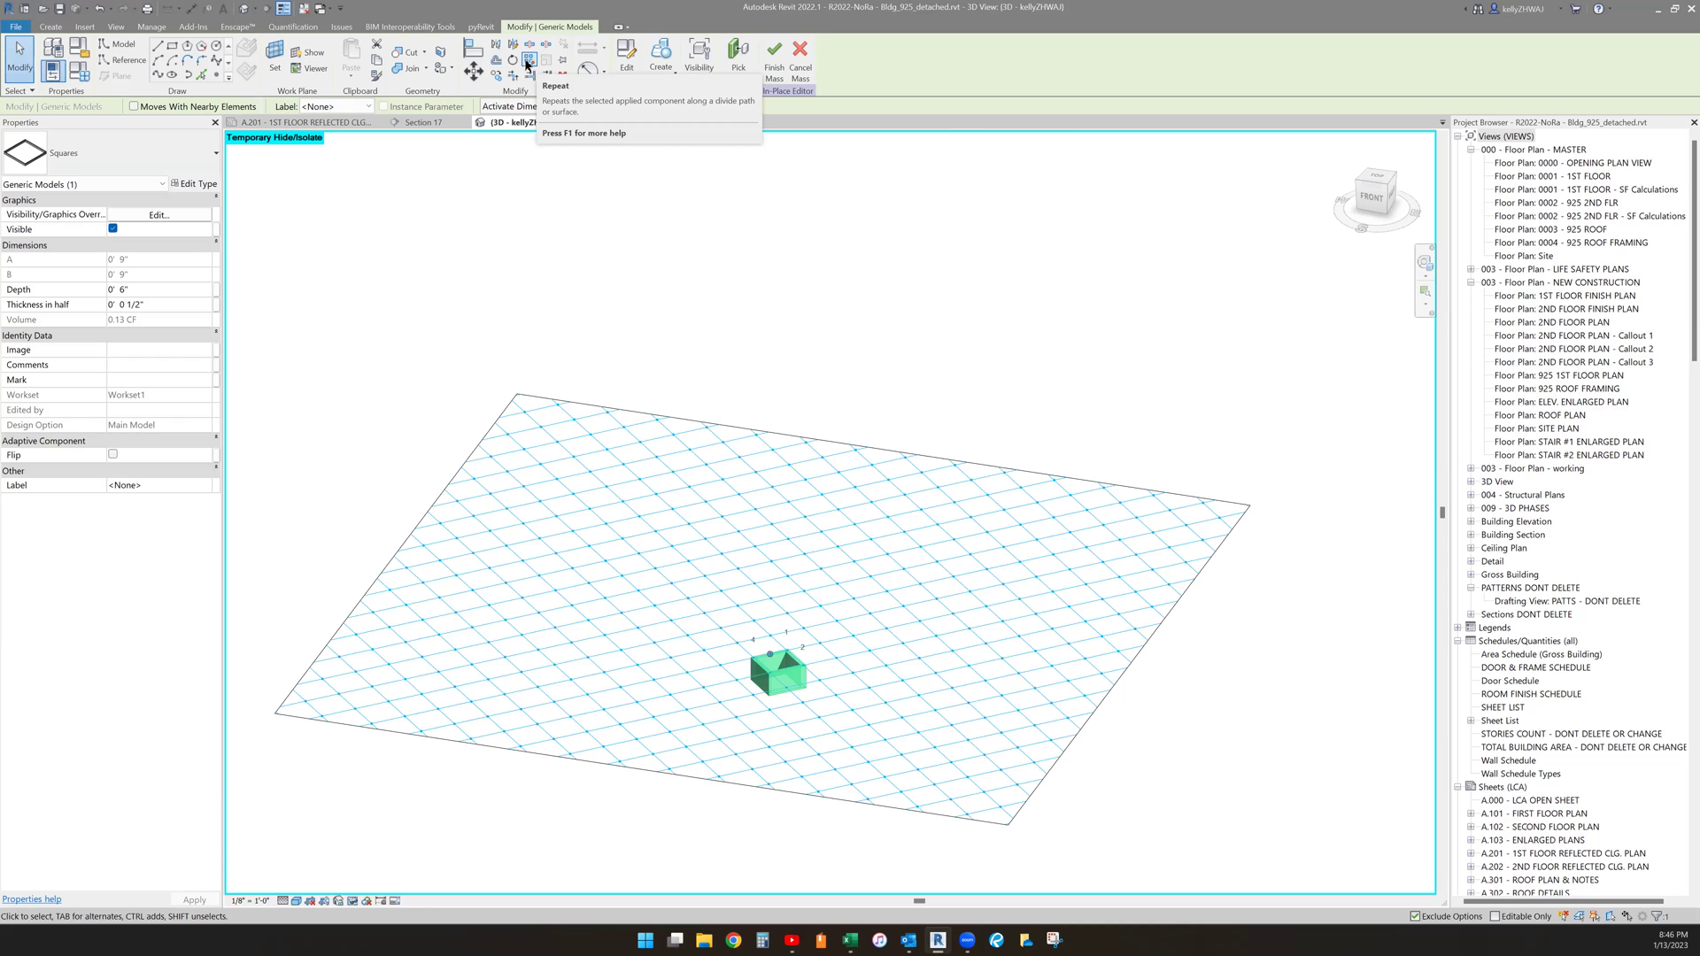
pyautogui.click(529, 63)
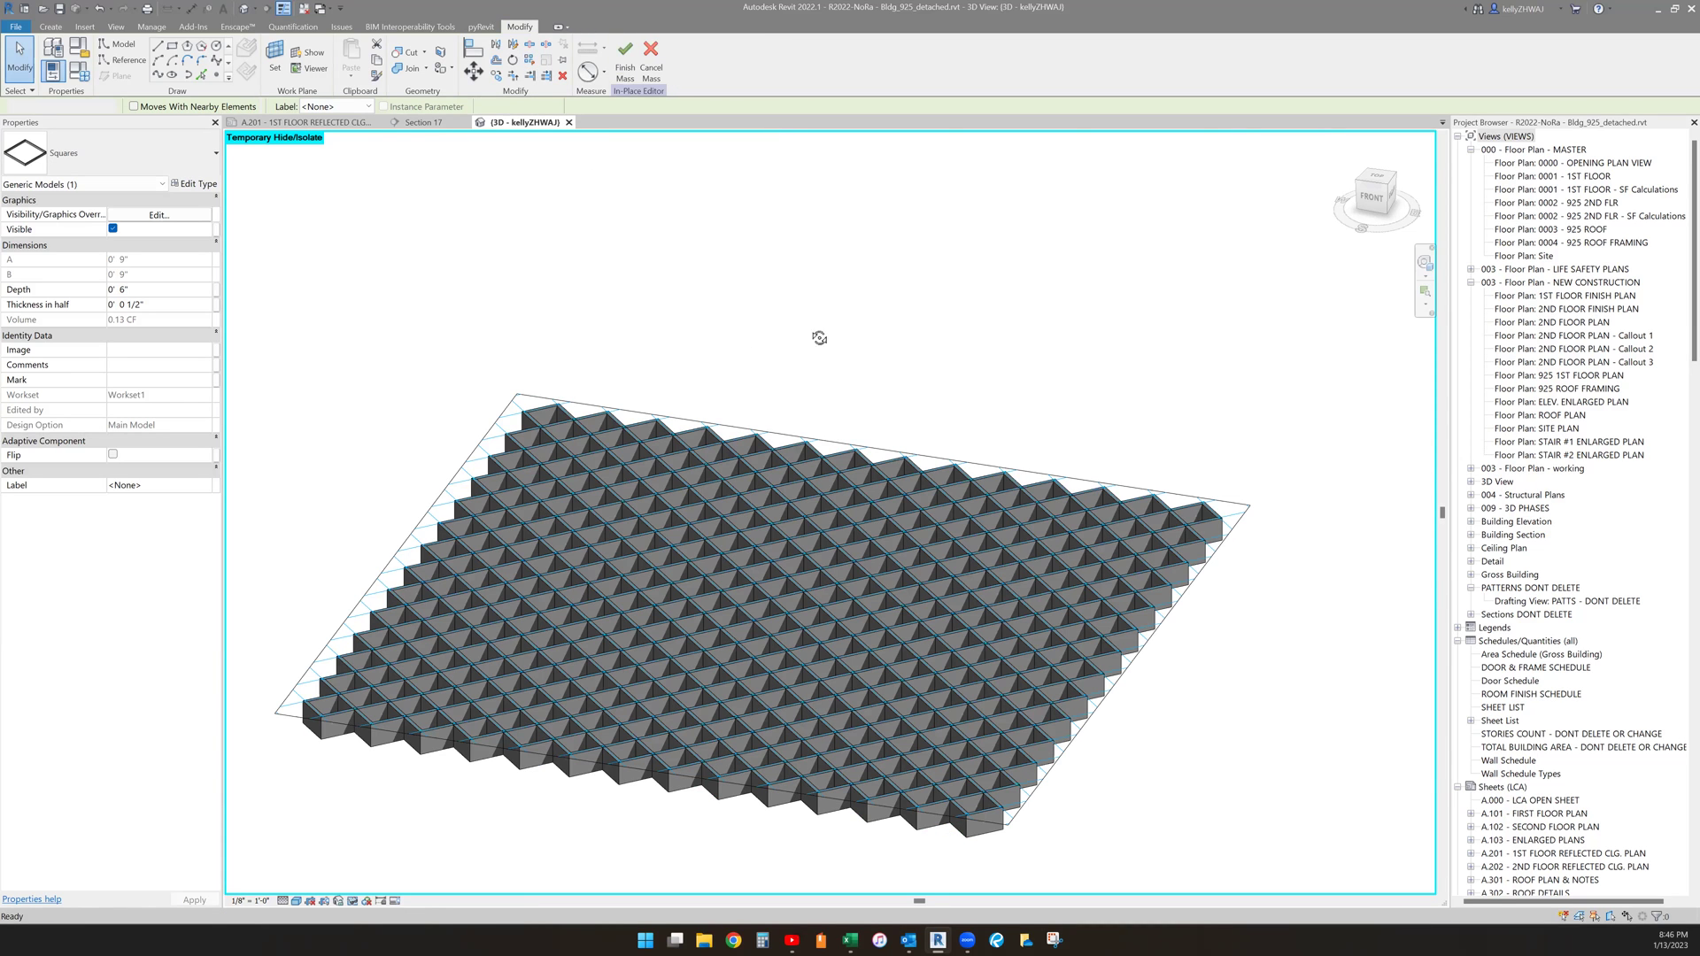
pyautogui.keyDown('shift'); pyautogui.moveTo(883, 216); pyautogui.dragTo(739, 380, button='middle'); pyautogui.keyUp('shift')
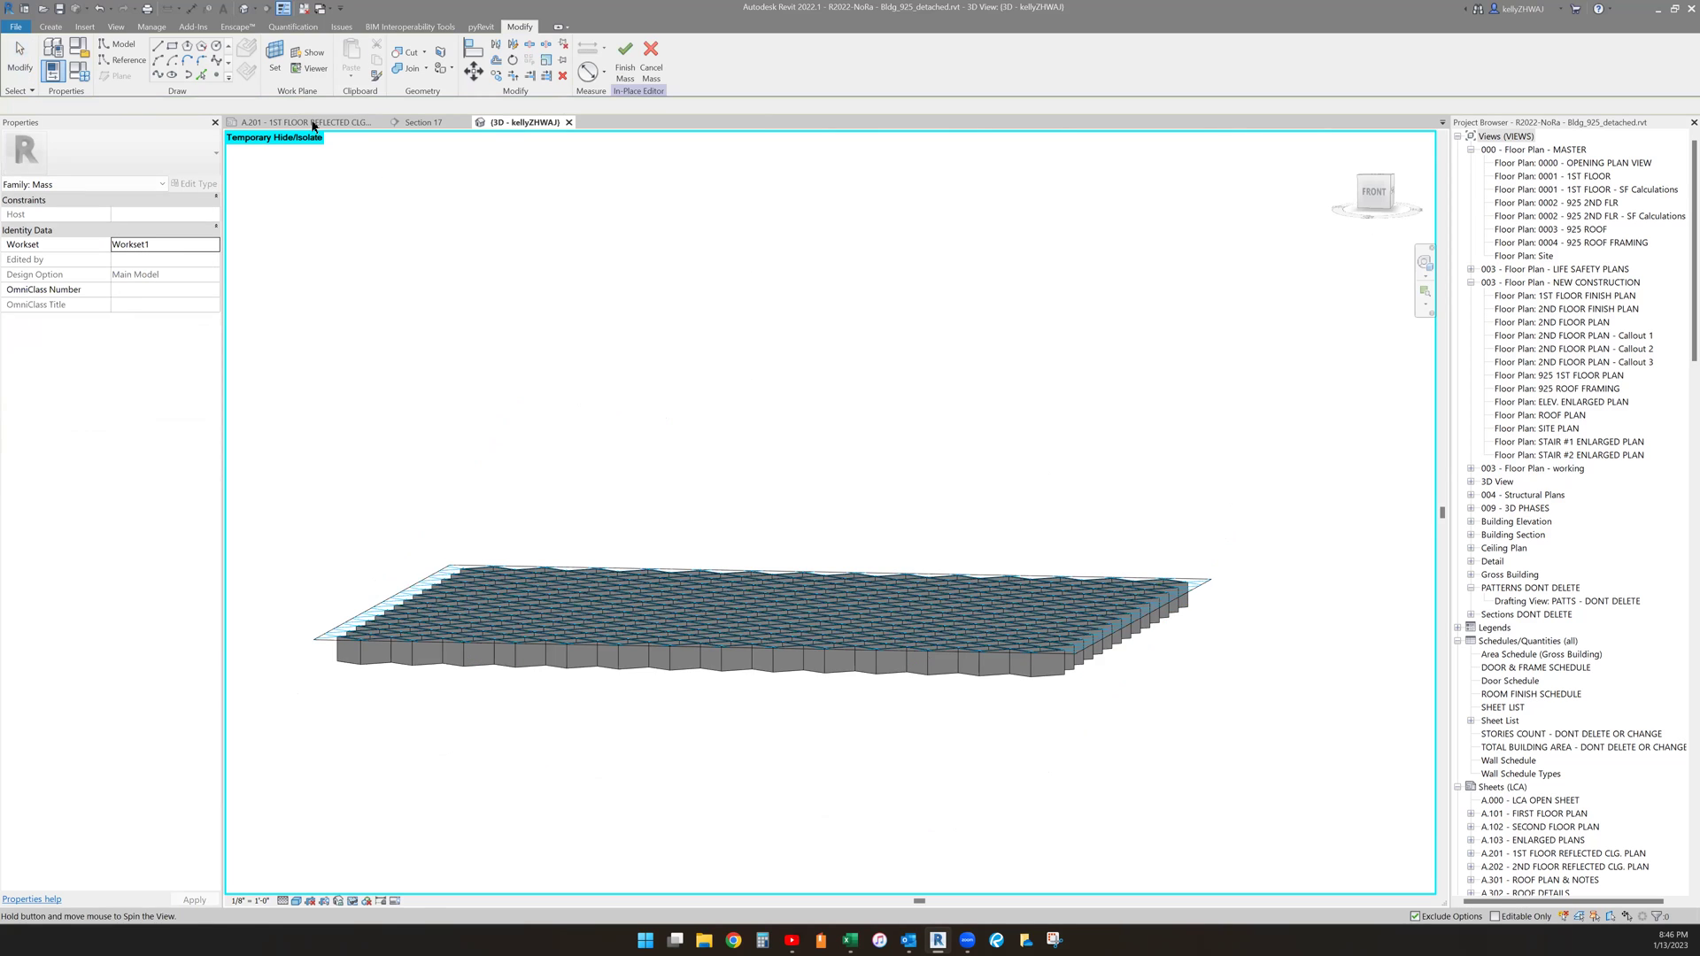
pyautogui.keyDown('shift'); pyautogui.moveTo(311, 125); pyautogui.dragTo(315, 124, button='middle'); pyautogui.keyUp('shift')
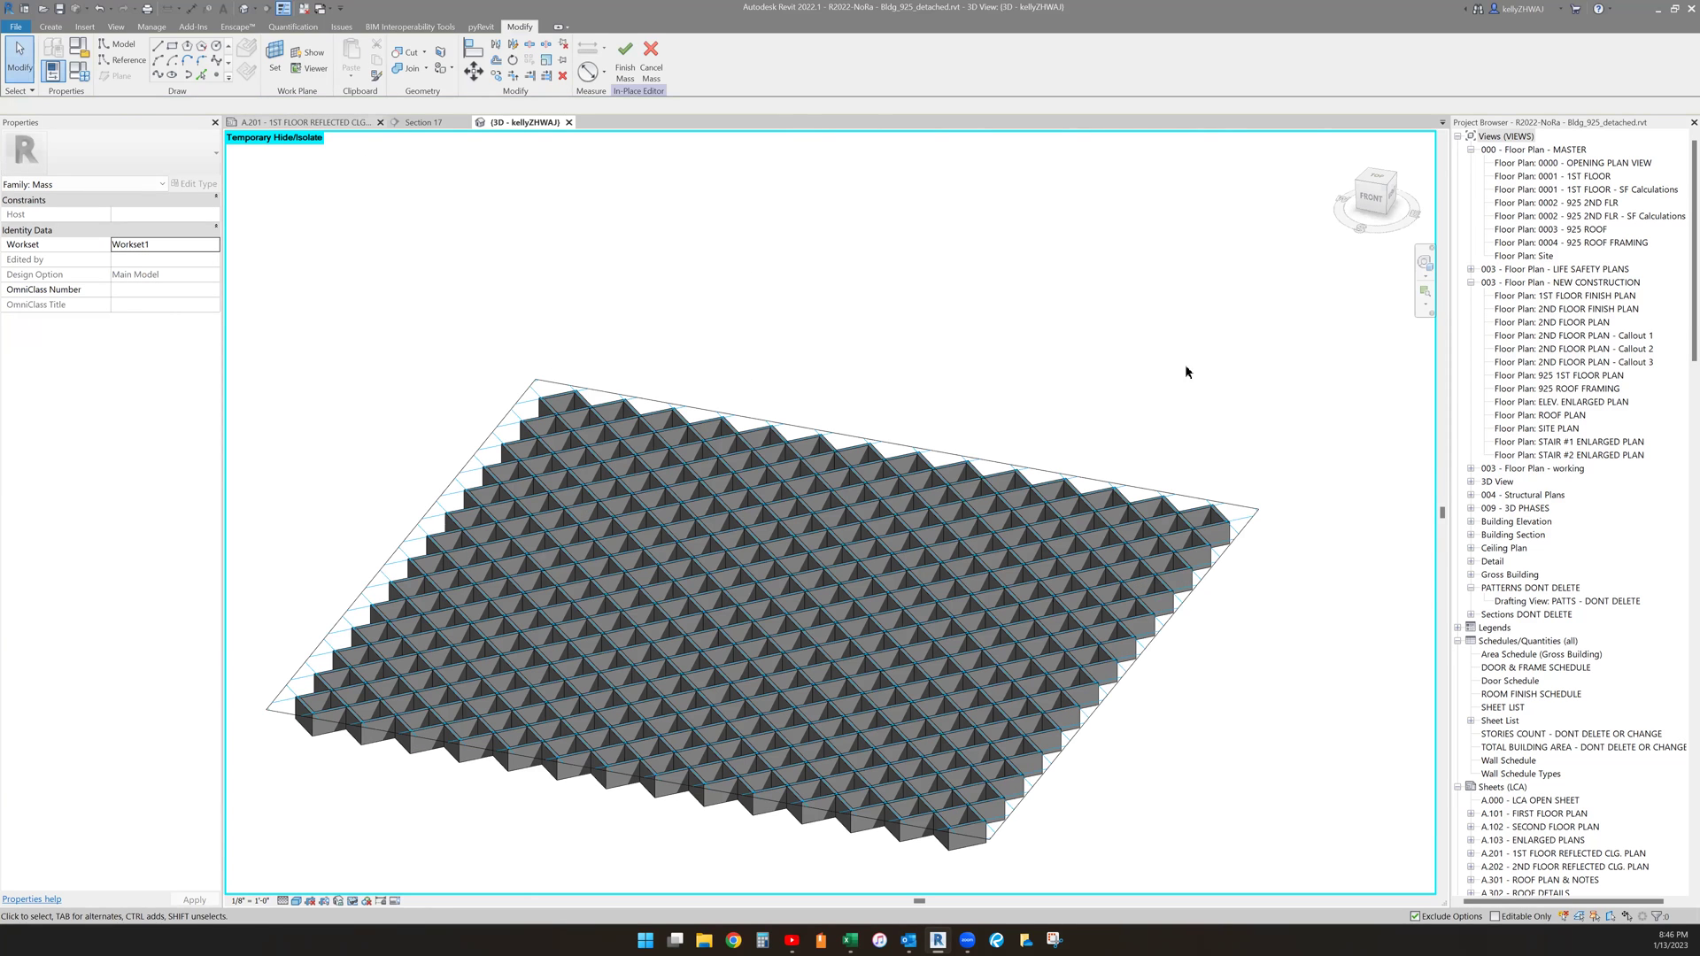
pyautogui.hotkey('ctrl', 'Tab')
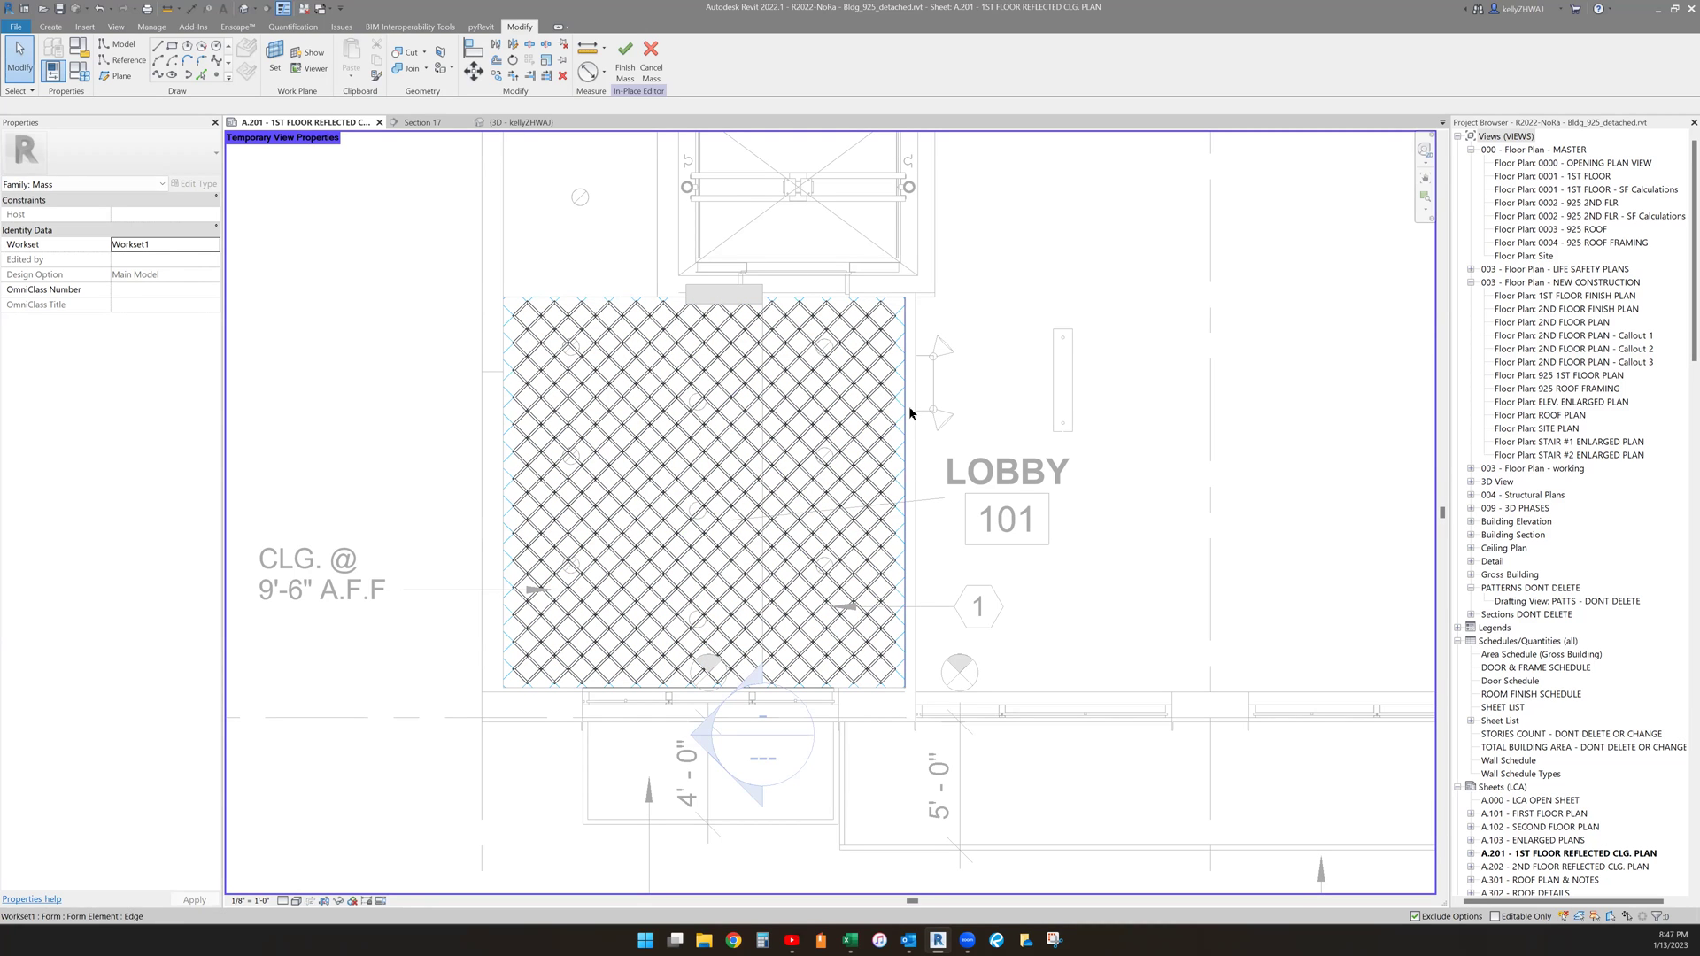
pyautogui.click(521, 123)
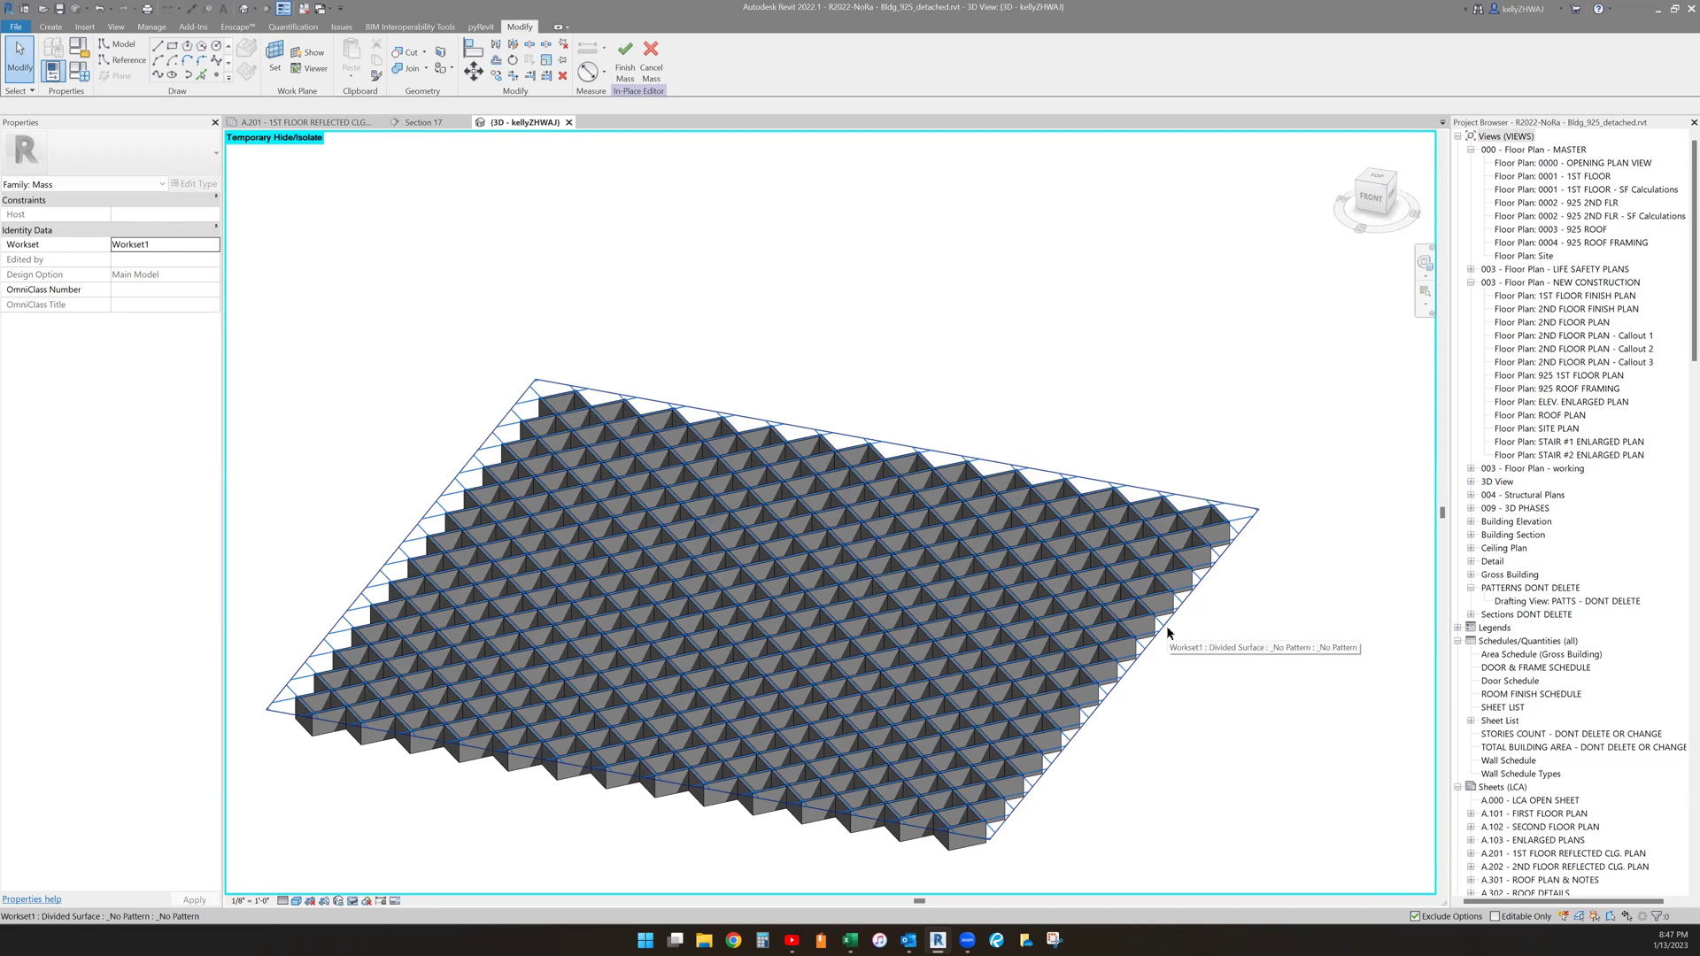
pyautogui.press('Tab')
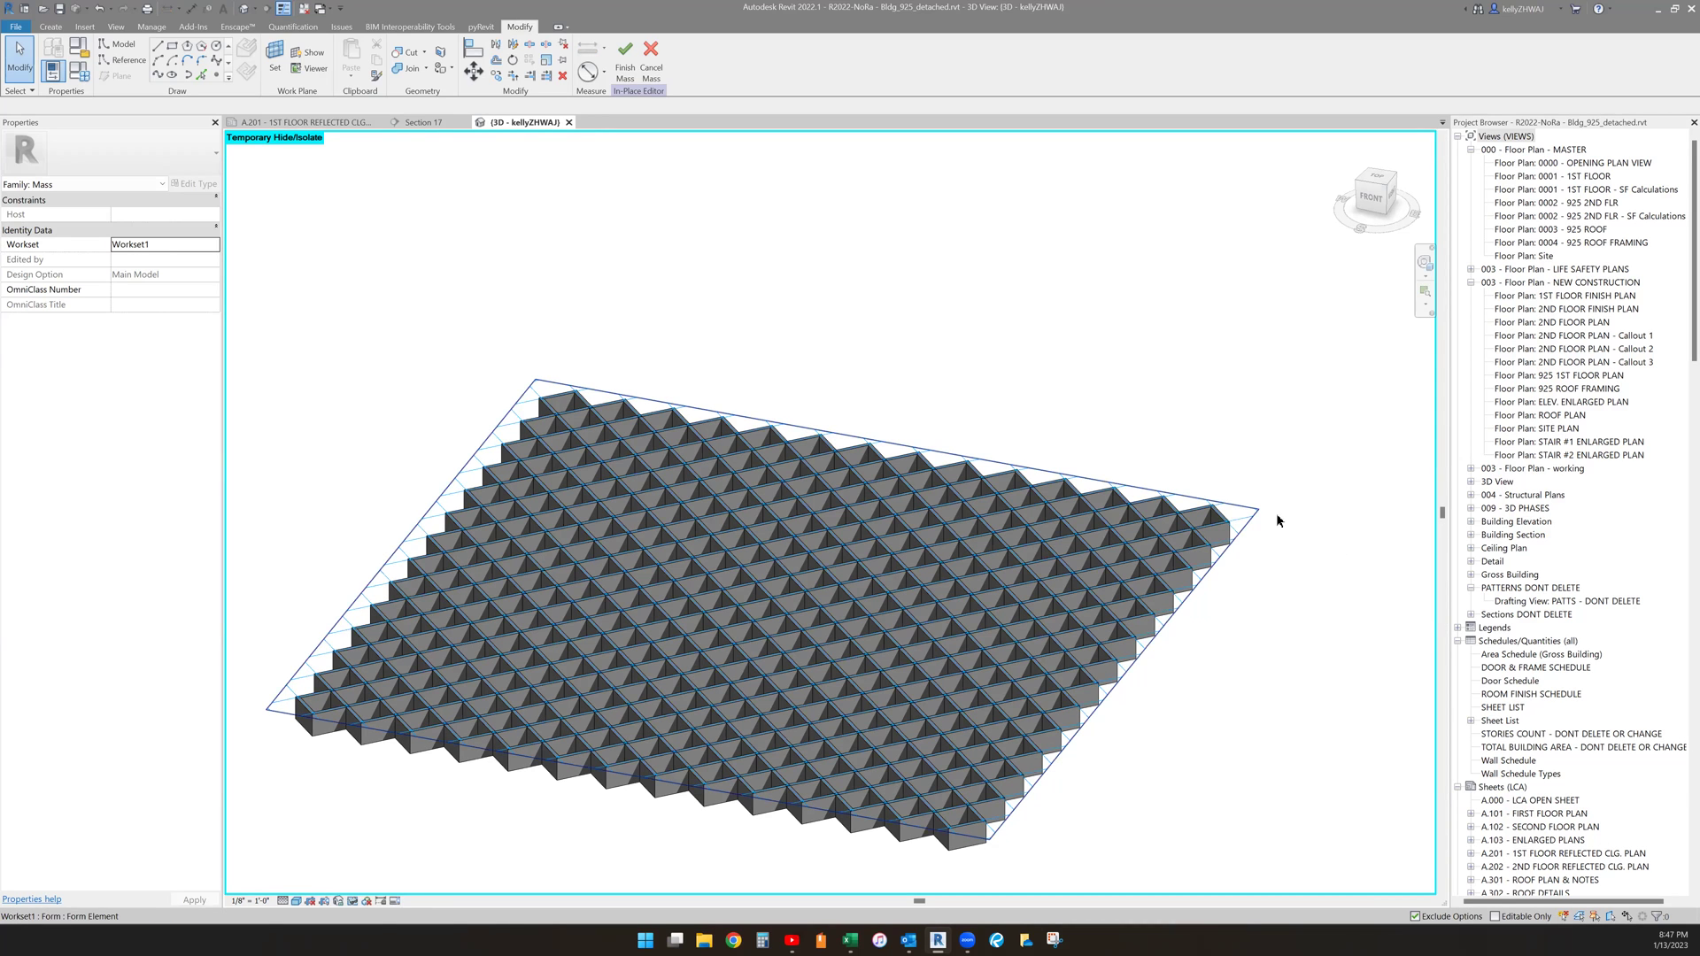
pyautogui.click(1169, 634)
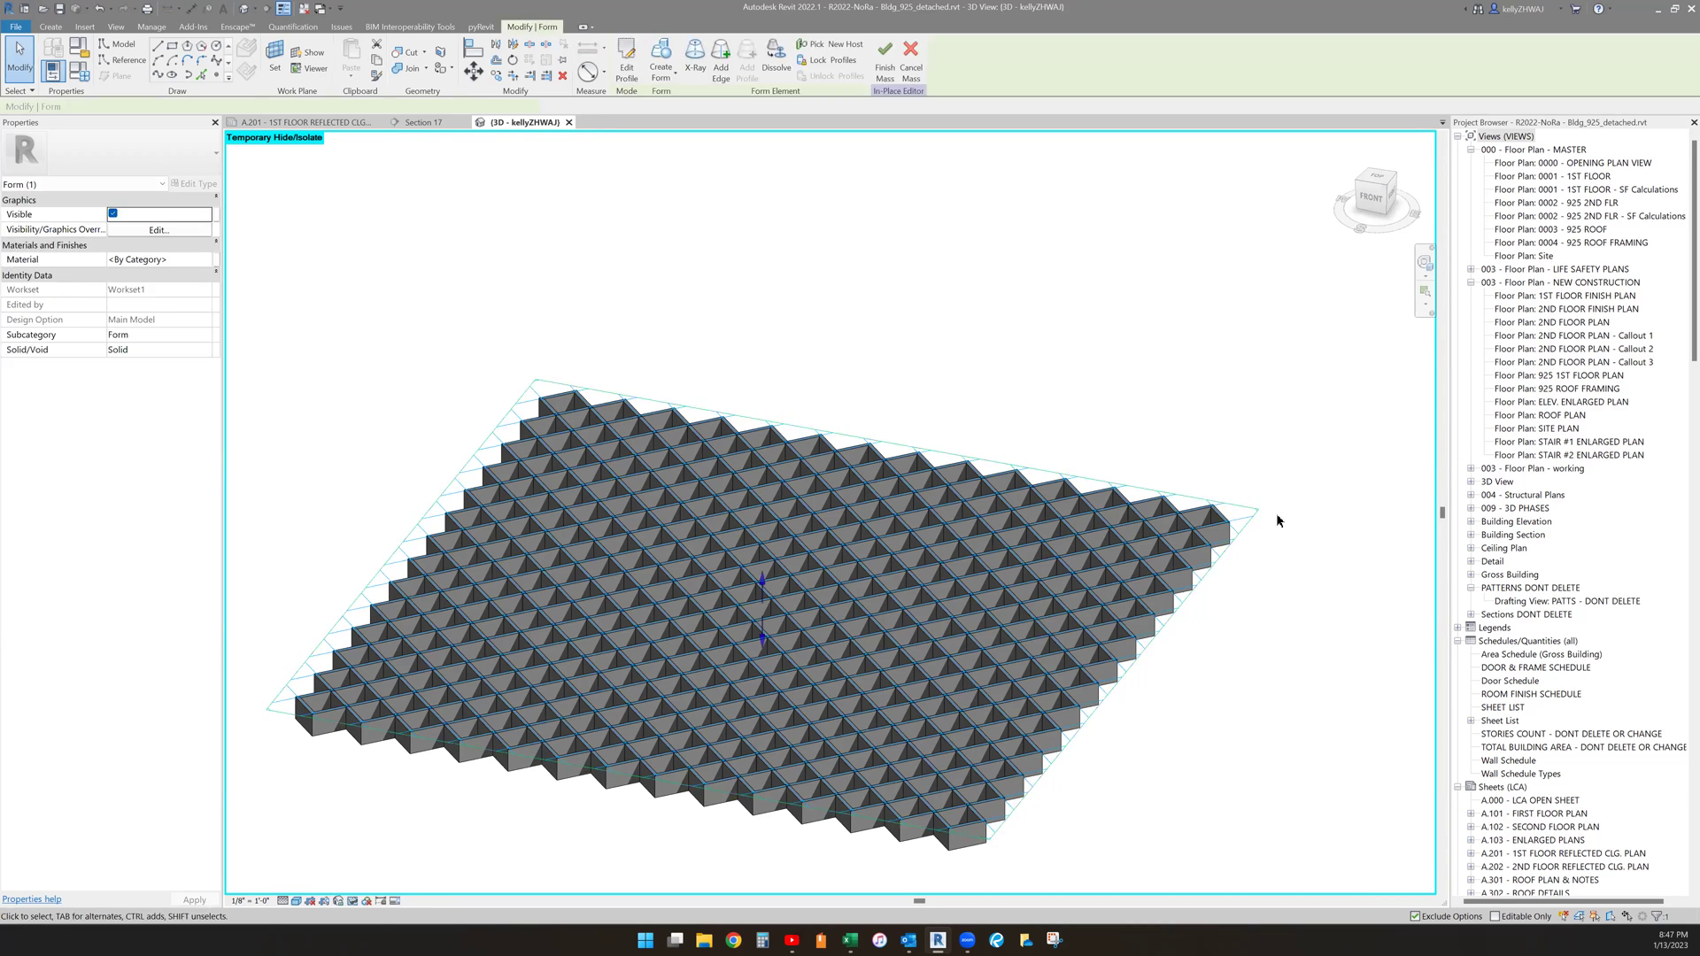
# - Edit the form's profile and move its first two sketch edges into position
pyautogui.click(626, 70)
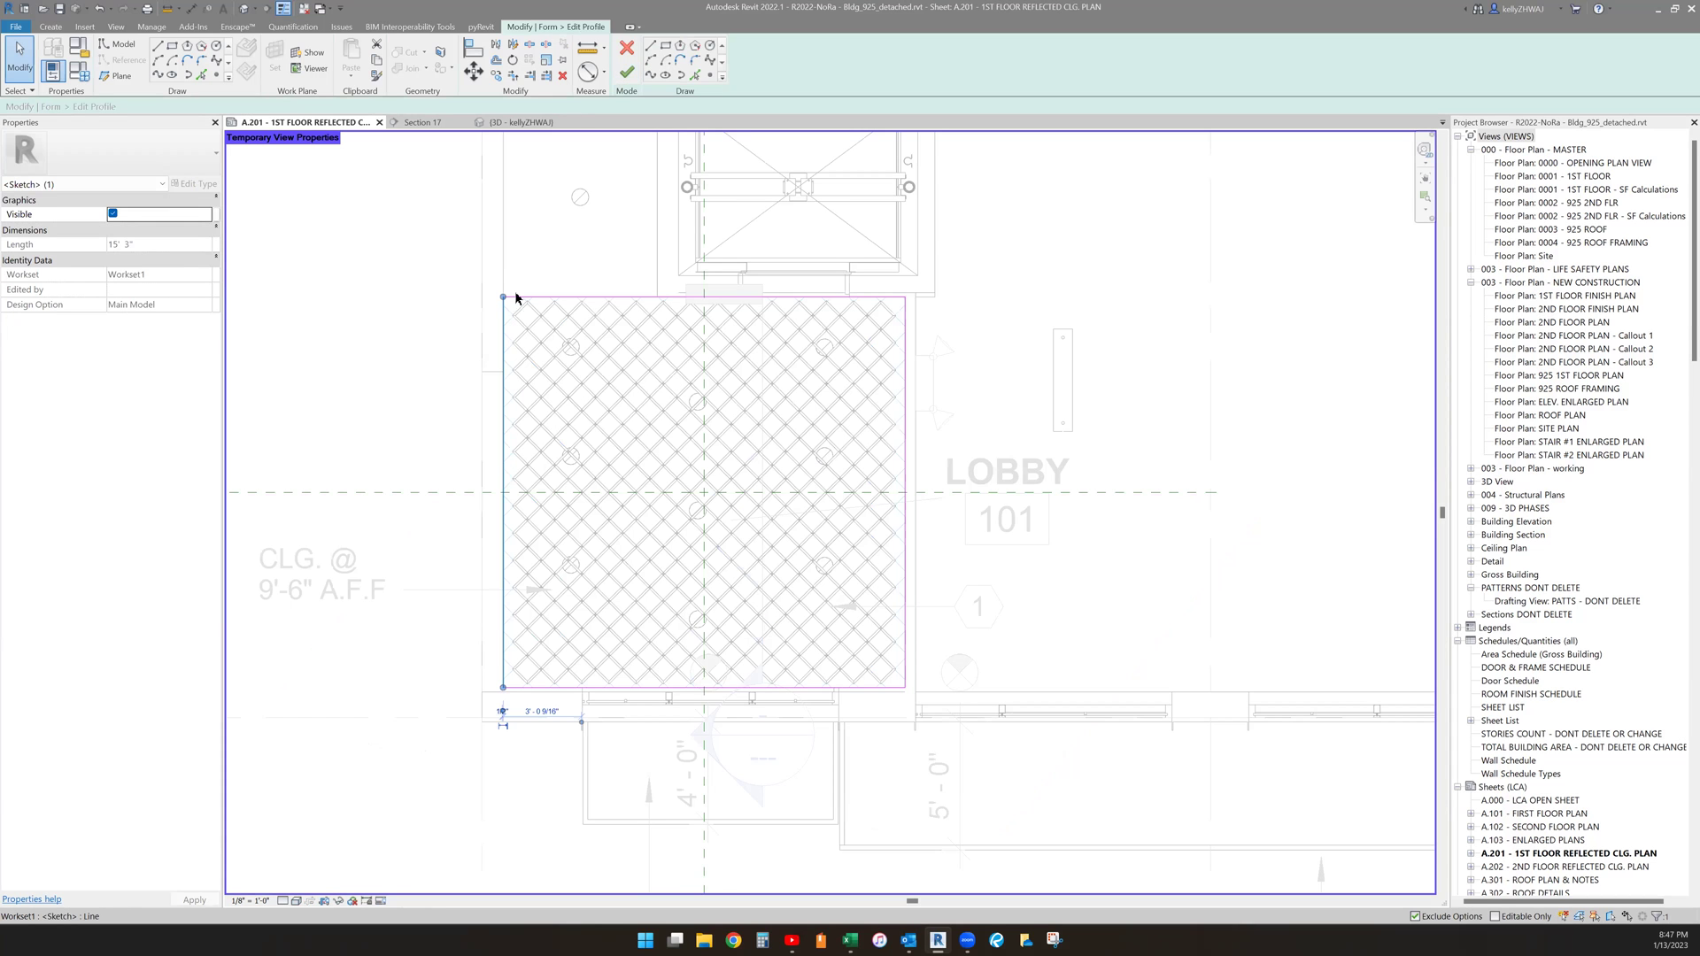
pyautogui.click(474, 72)
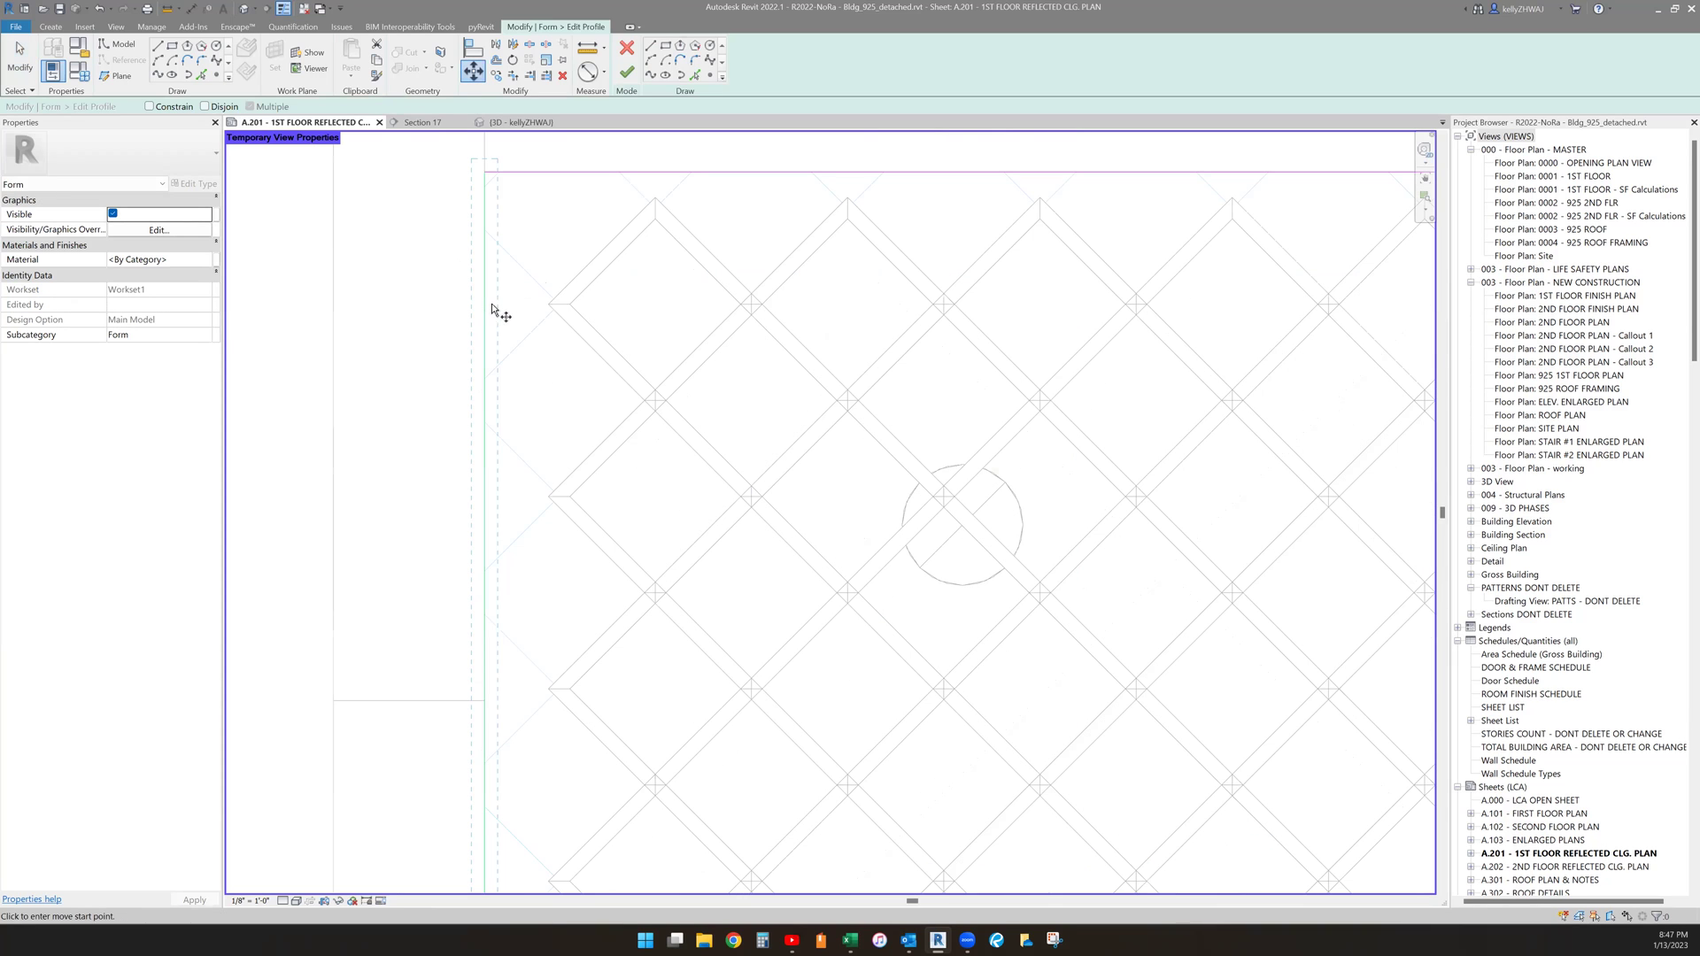
pyautogui.click(503, 311)
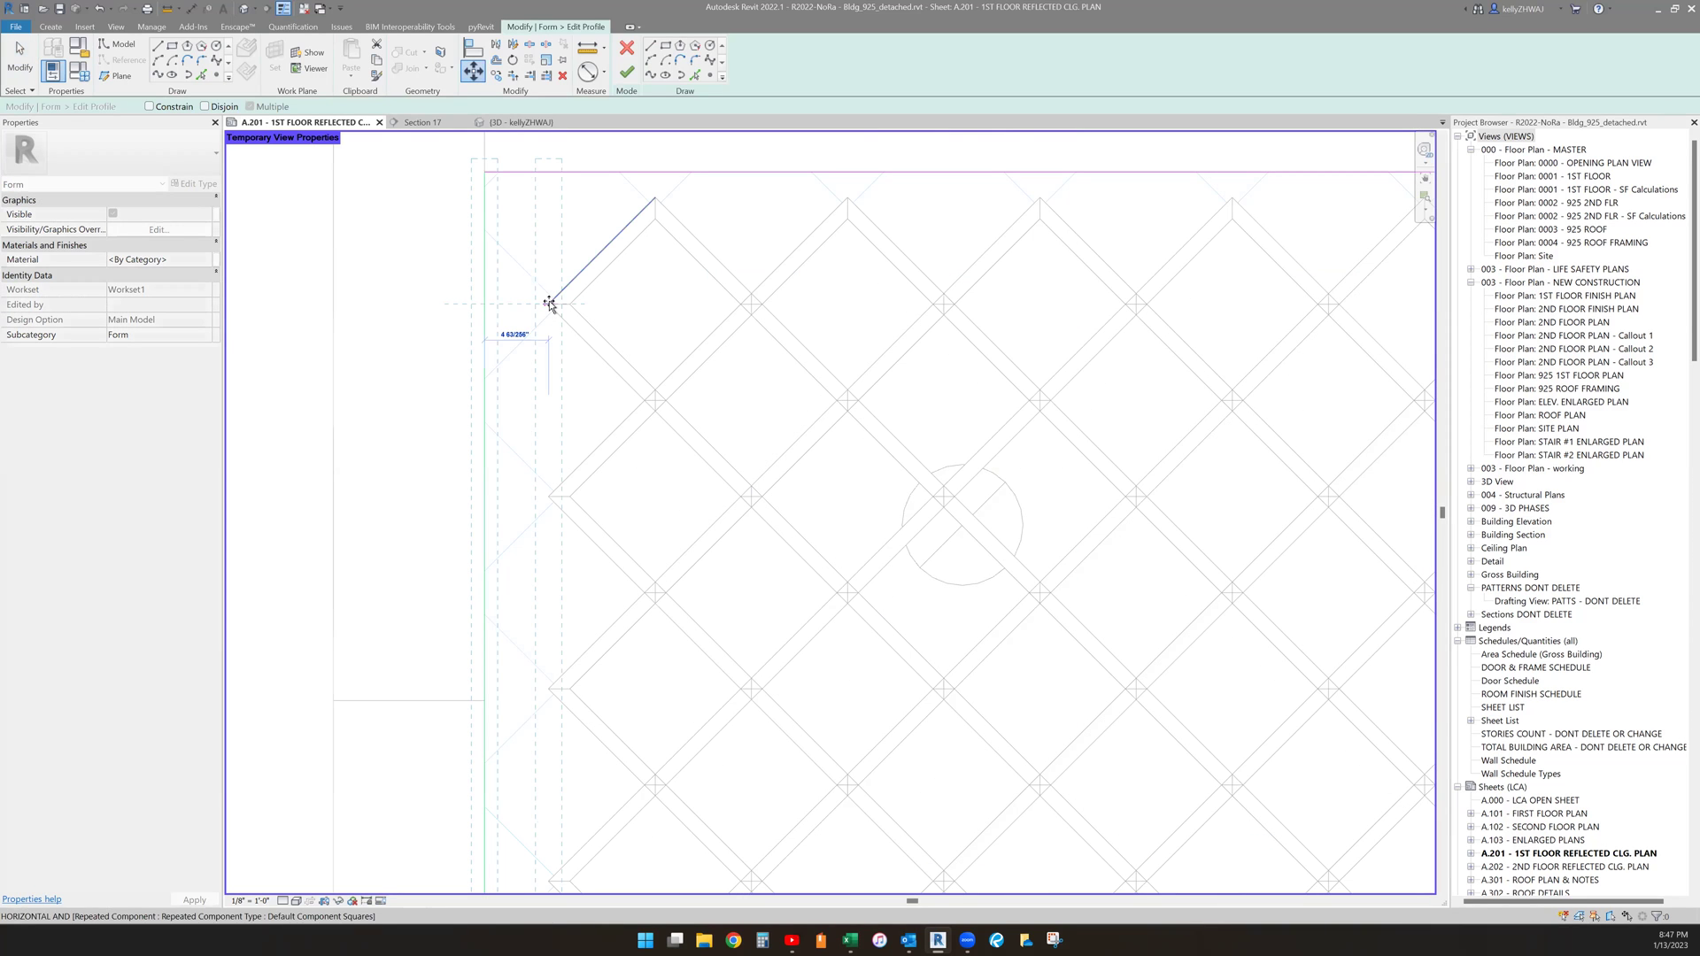
pyautogui.click(558, 359)
pyautogui.scroll(-2, 554, 357)
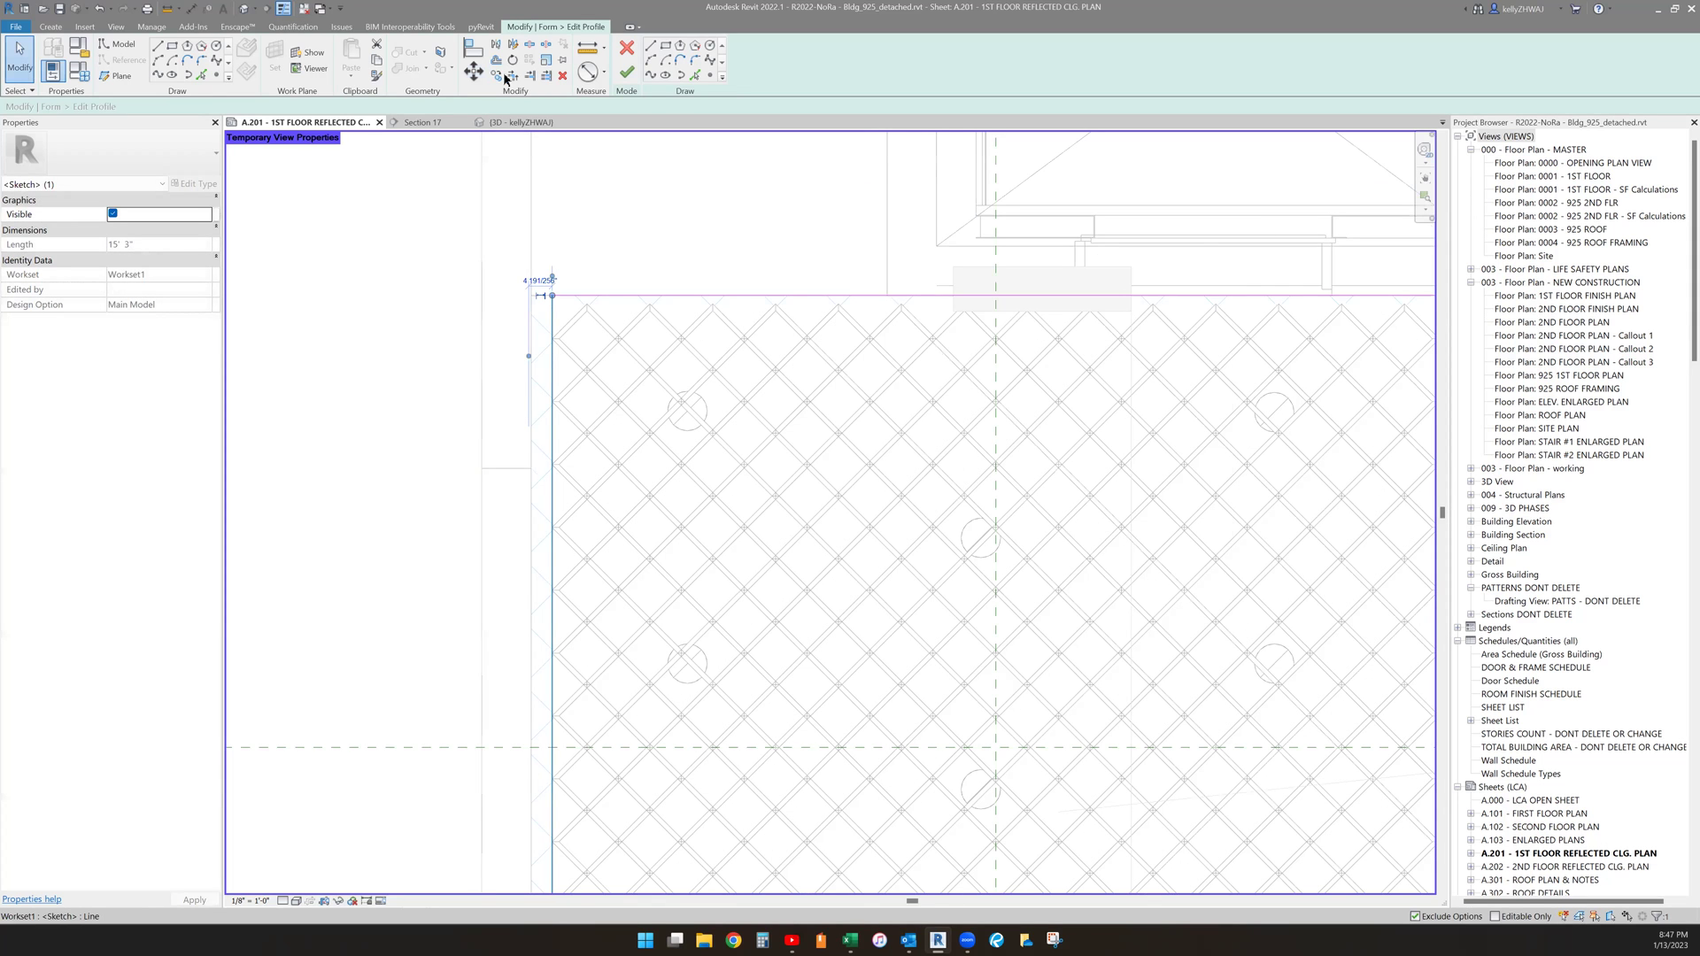
pyautogui.click(558, 314)
pyautogui.press('m')
pyautogui.press('v')
pyautogui.scroll(2, 655, 311)
pyautogui.click(660, 304)
pyautogui.scroll(2, 660, 305)
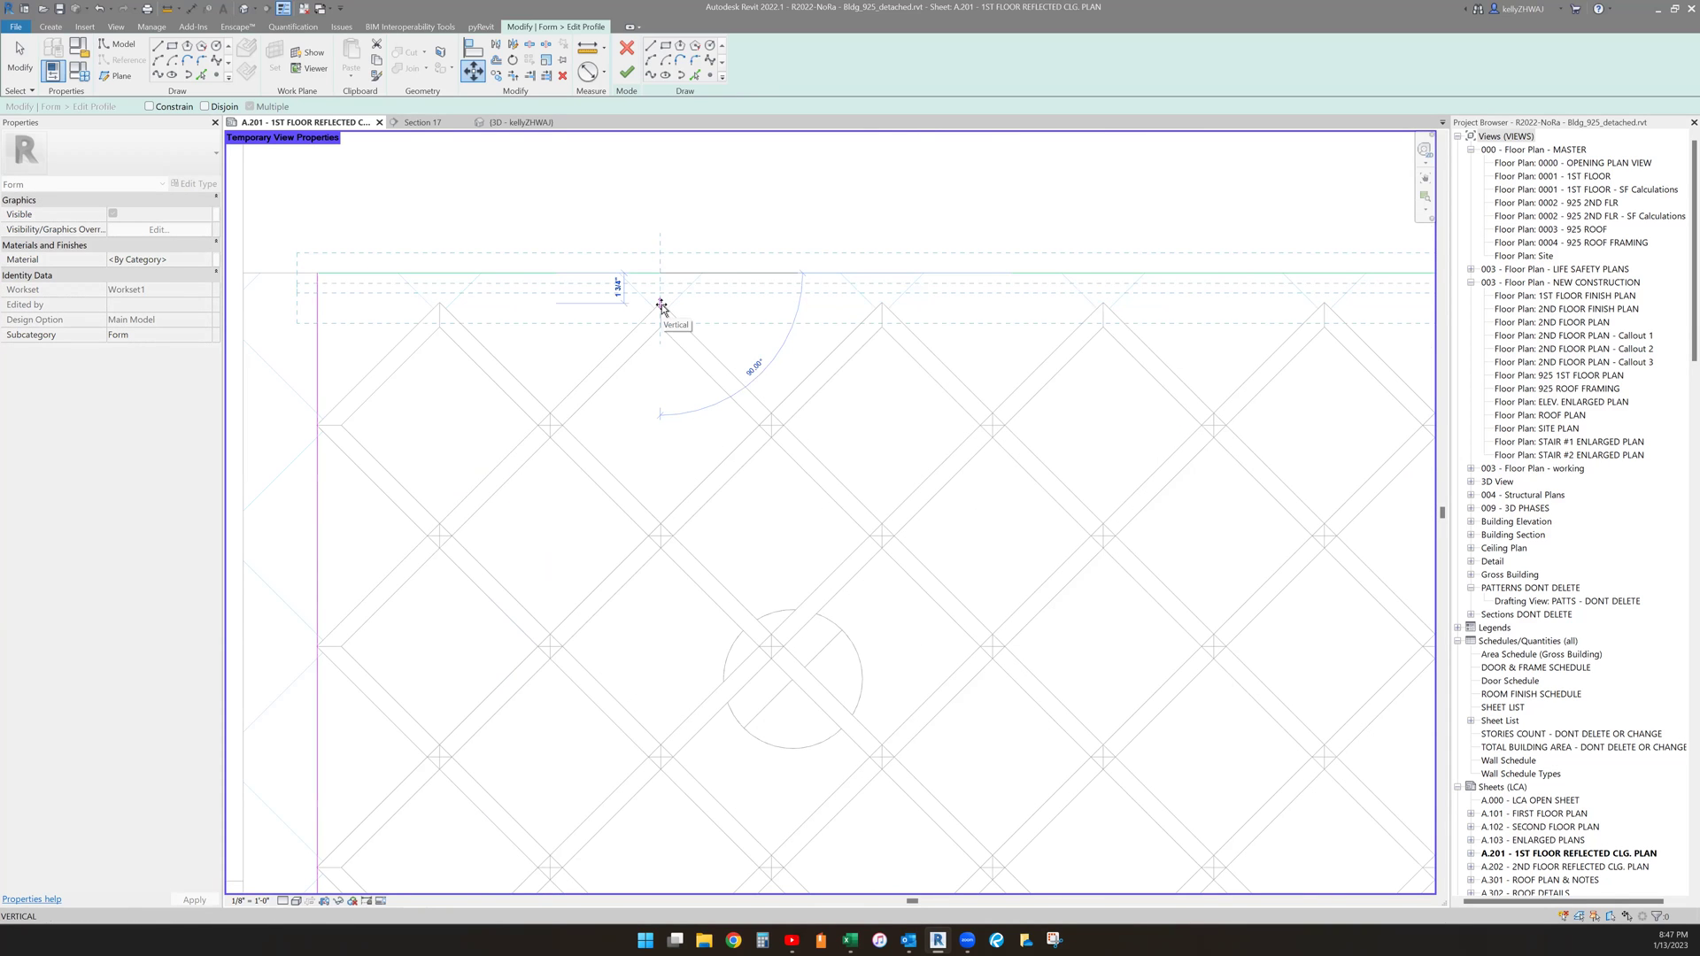
pyautogui.click(664, 306)
pyautogui.scroll(-2, 700, 330)
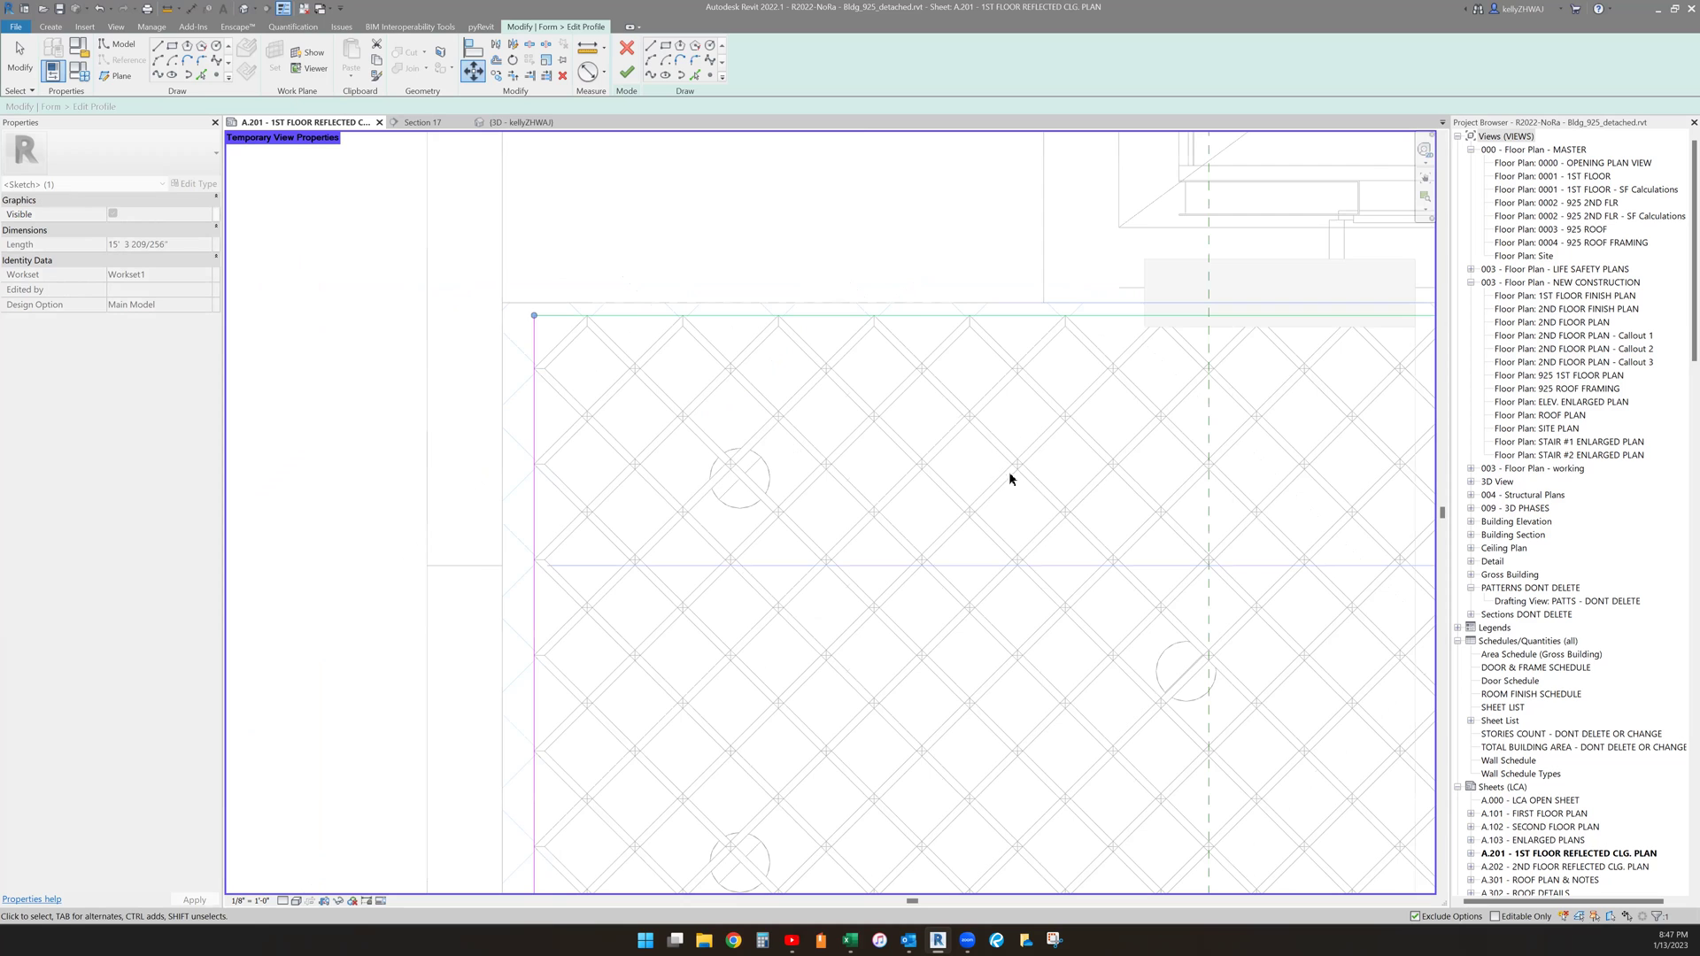
pyautogui.scroll(-2, 732, 209)
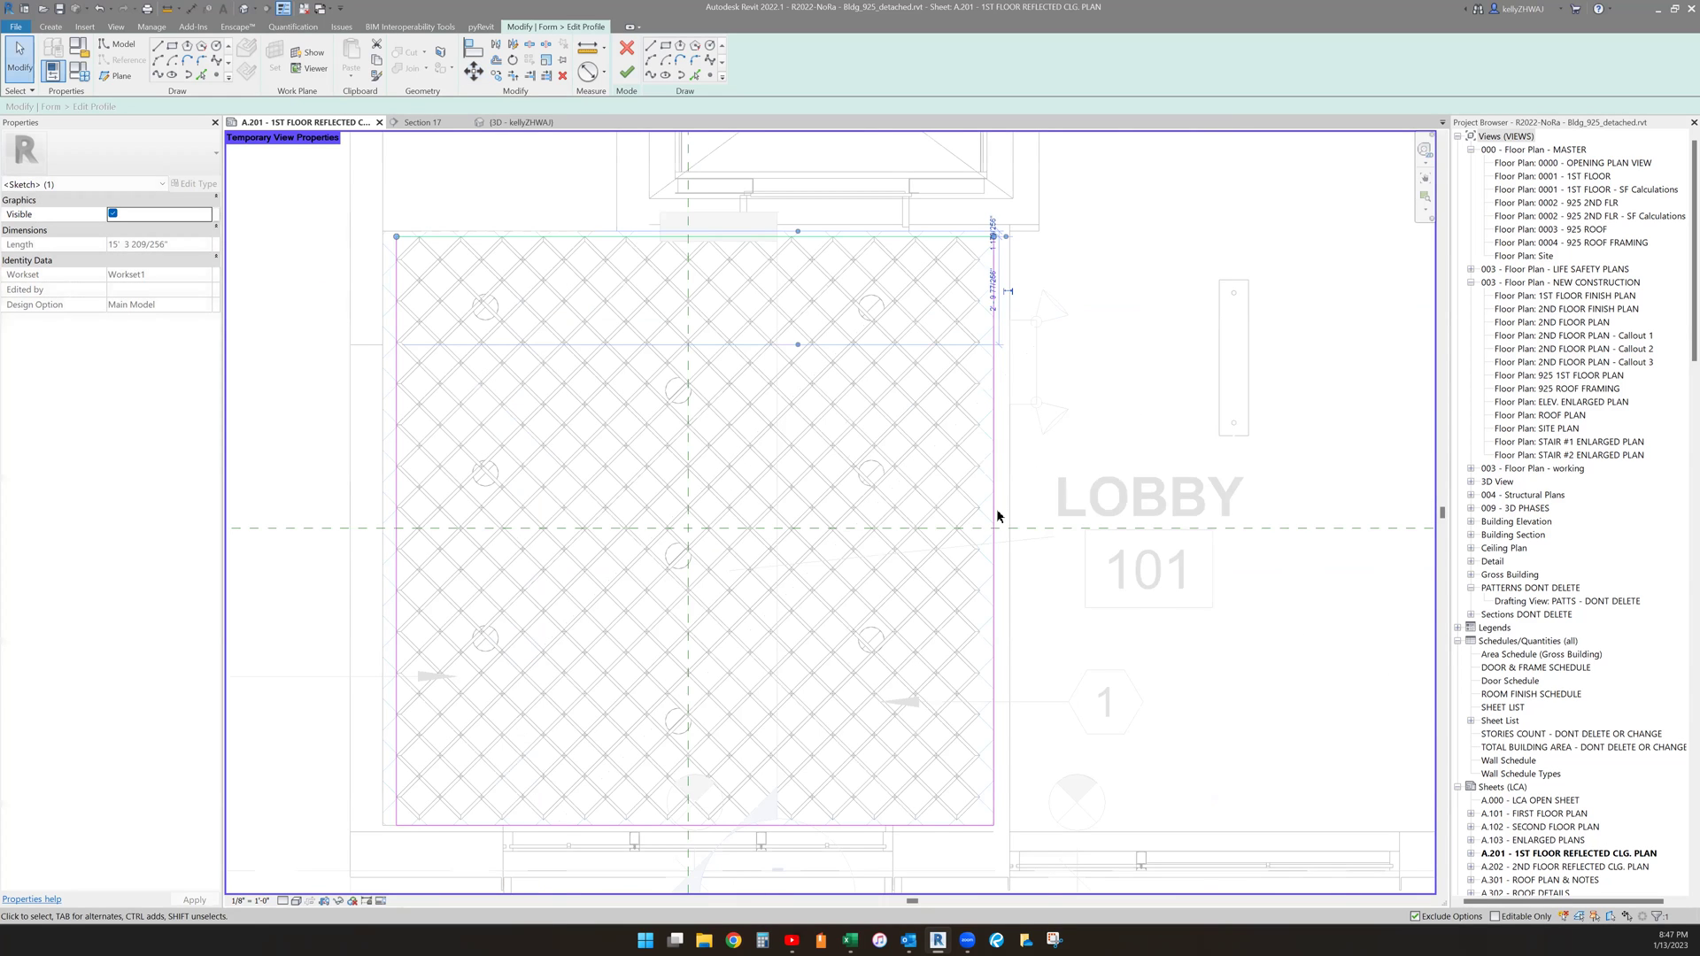
pyautogui.scroll(2, 998, 516)
# - Move the remaining side and bottom profile edges onto the lobby ceiling boundaries
pyautogui.click(473, 72)
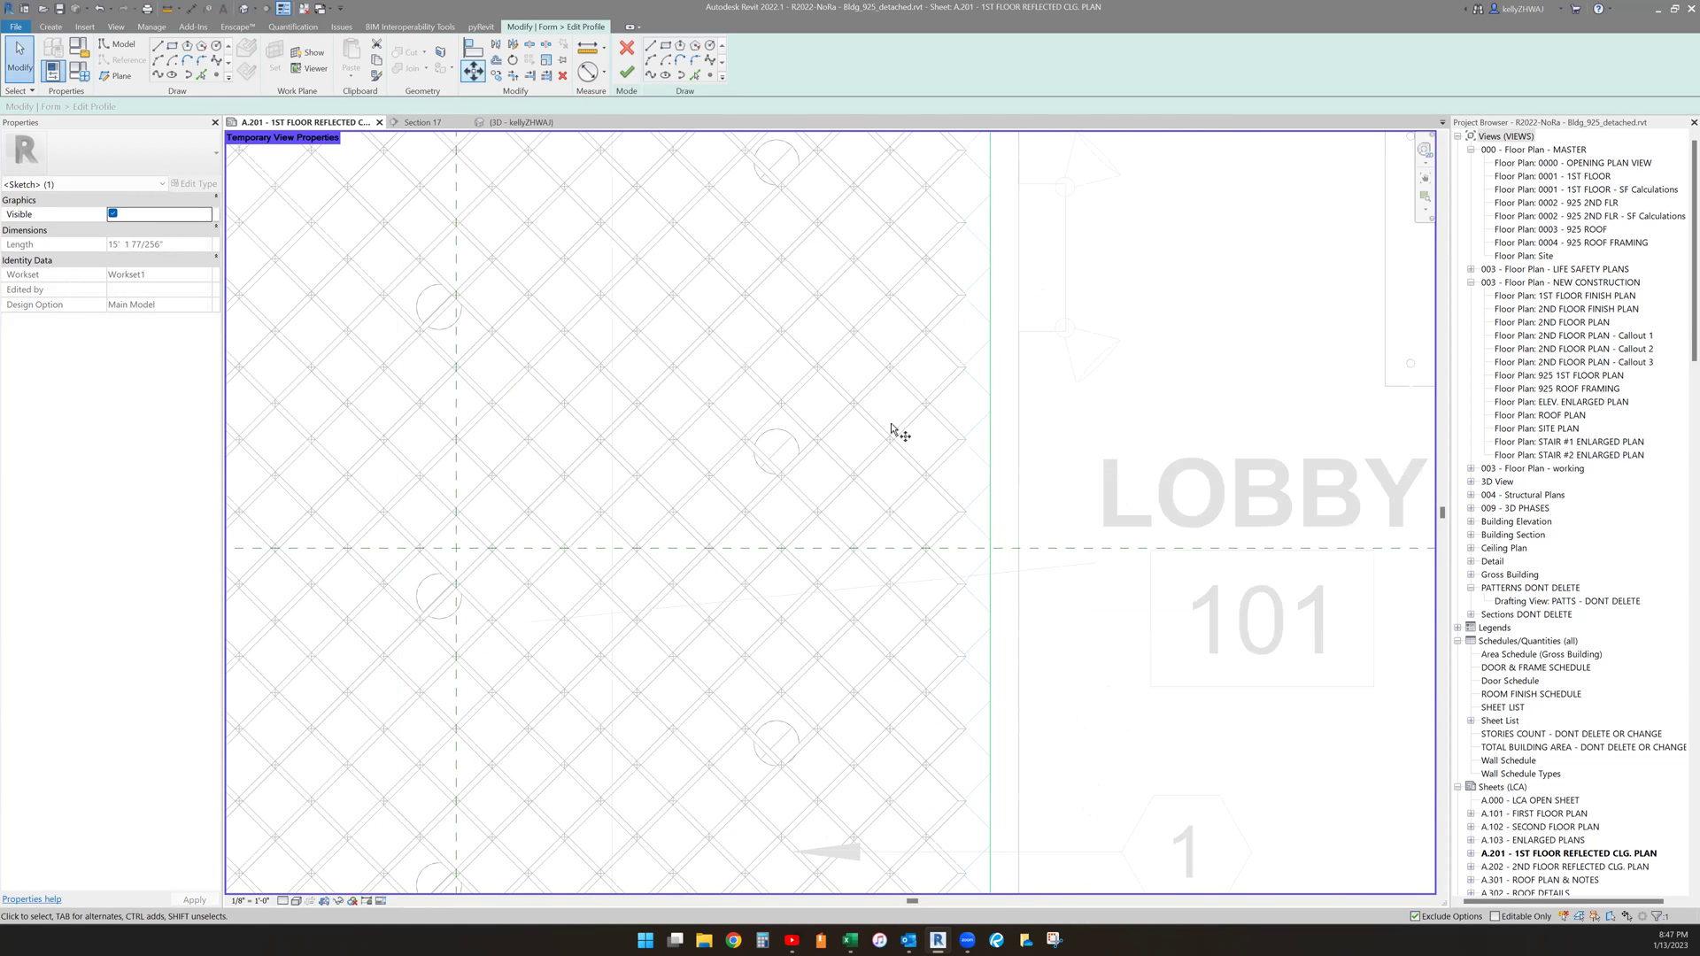
pyautogui.scroll(2, 1034, 426)
pyautogui.click(1035, 422)
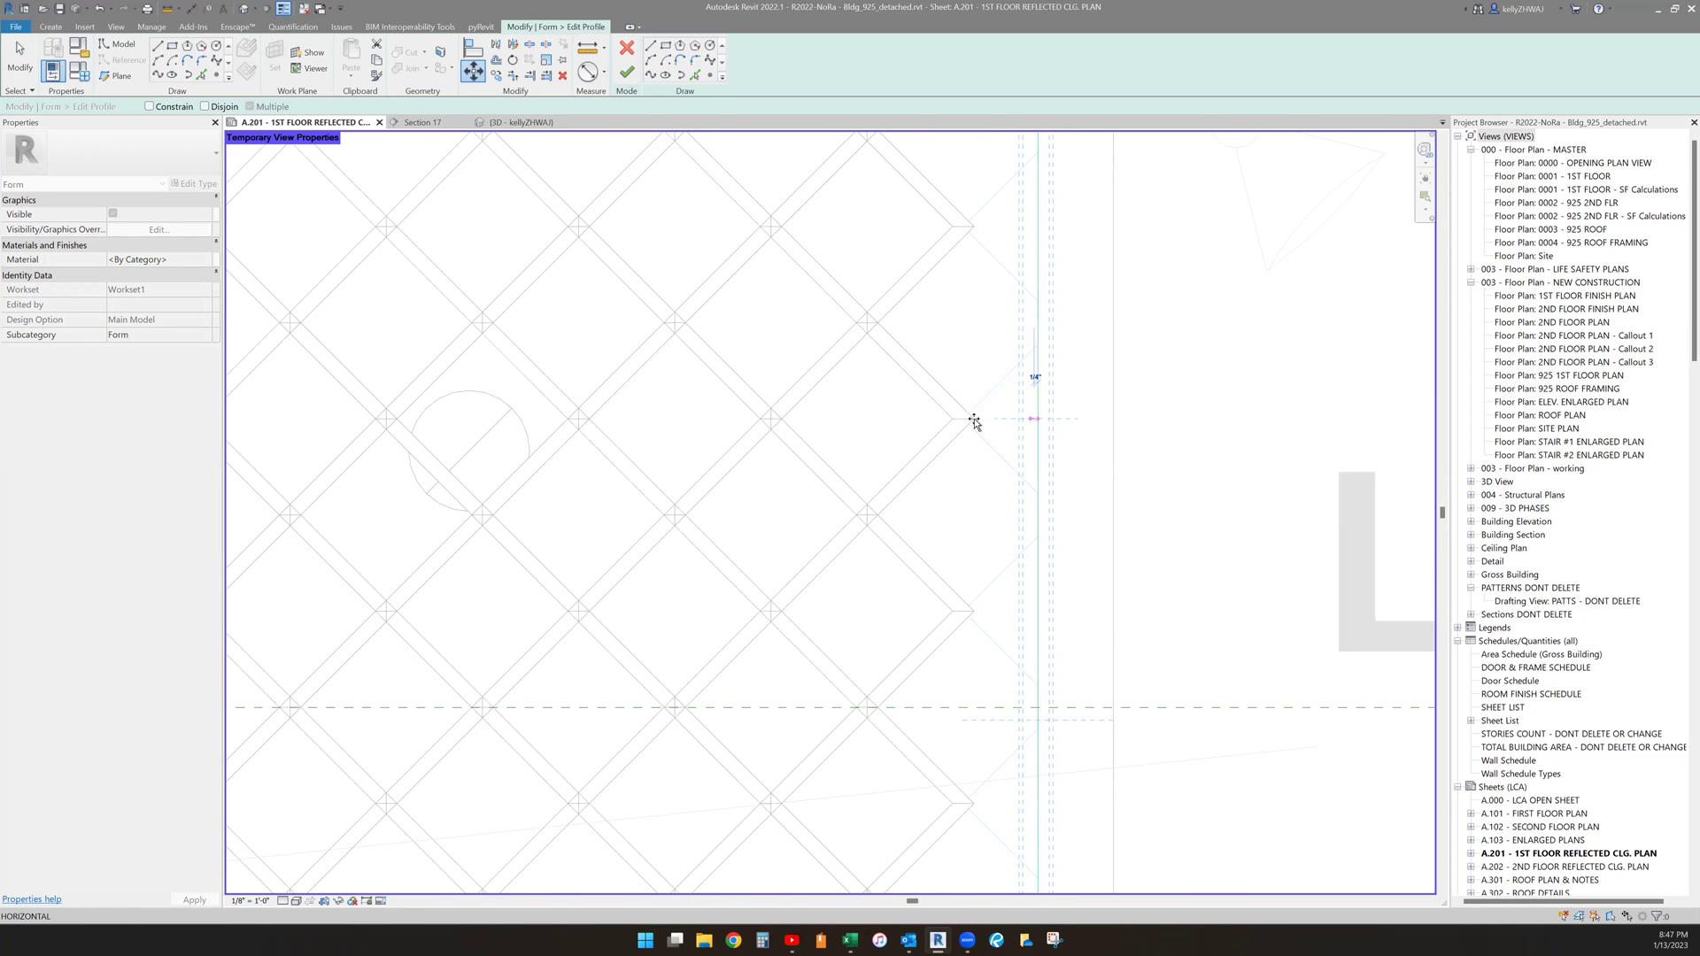
pyautogui.click(971, 420)
pyautogui.scroll(-1, 1013, 447)
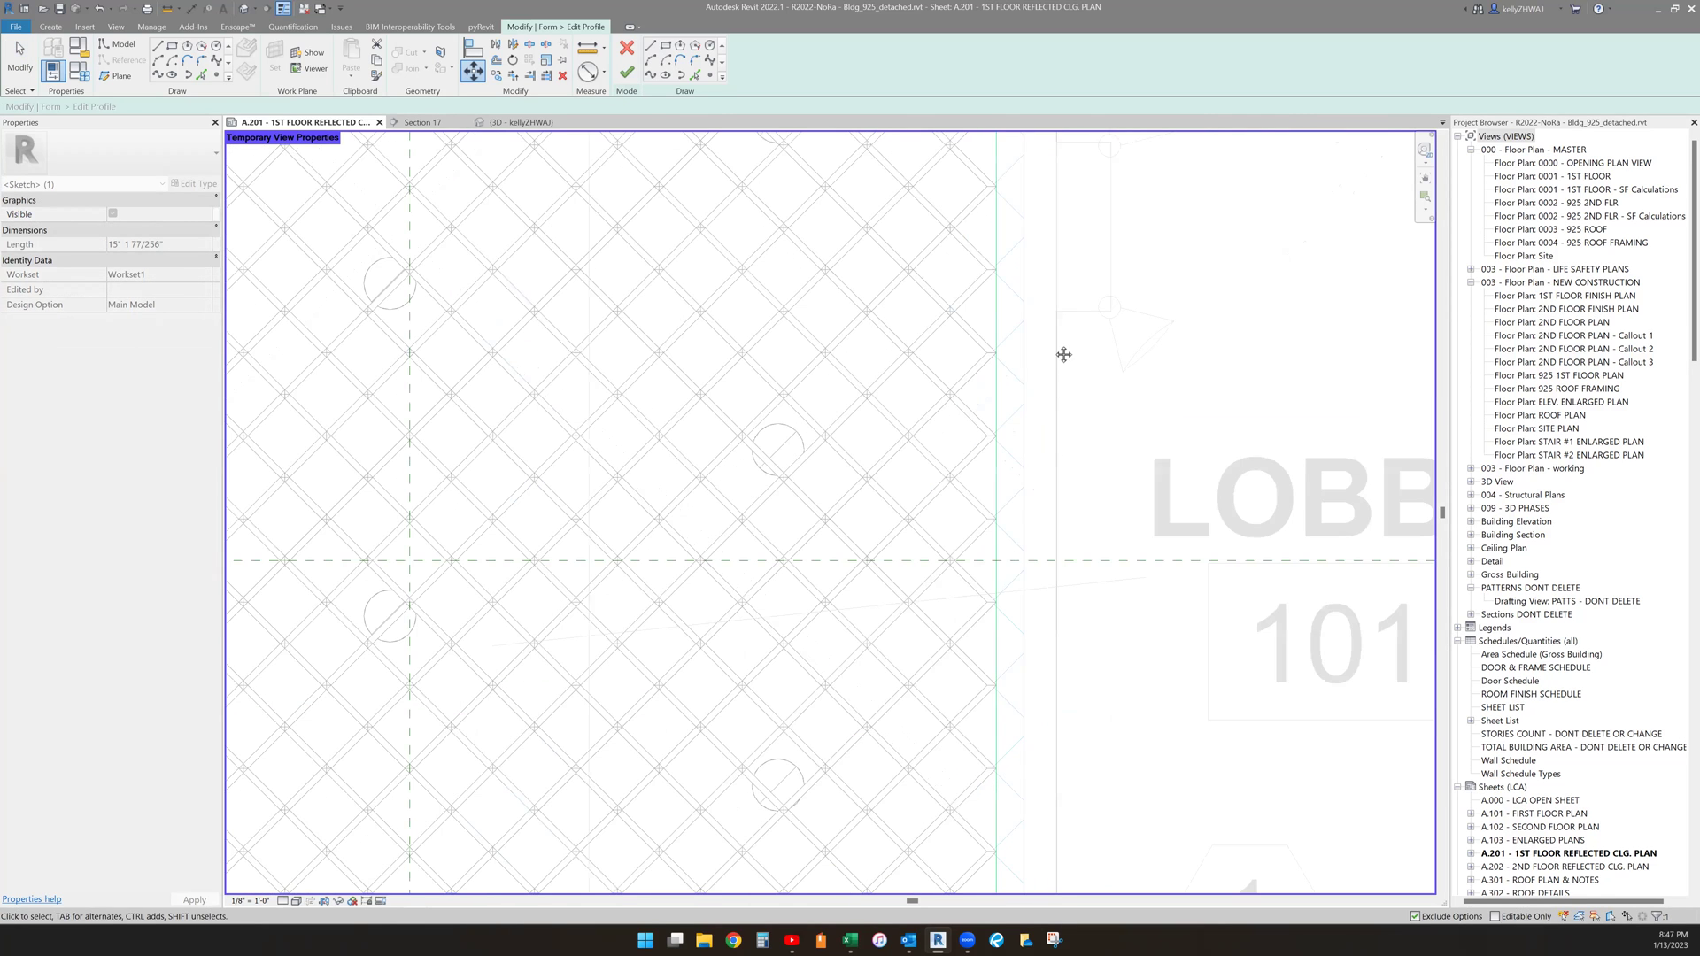
pyautogui.scroll(-2, 850, 494)
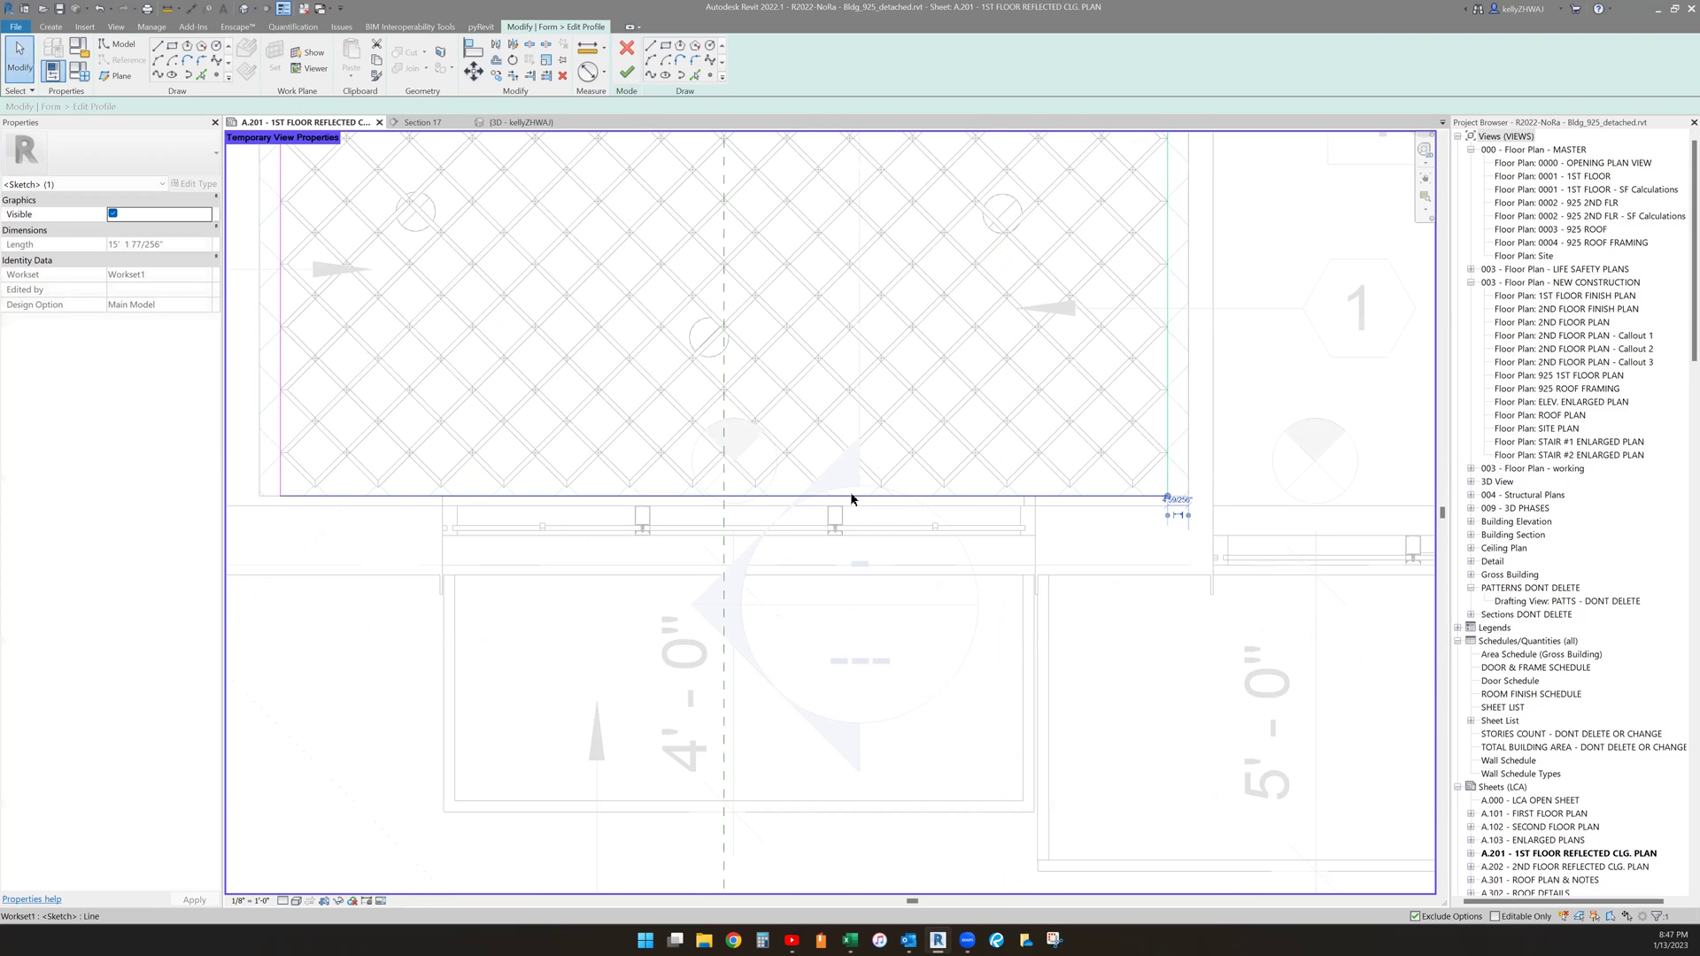
pyautogui.click(475, 73)
pyautogui.scroll(2, 308, 485)
pyautogui.scroll(3, 366, 522)
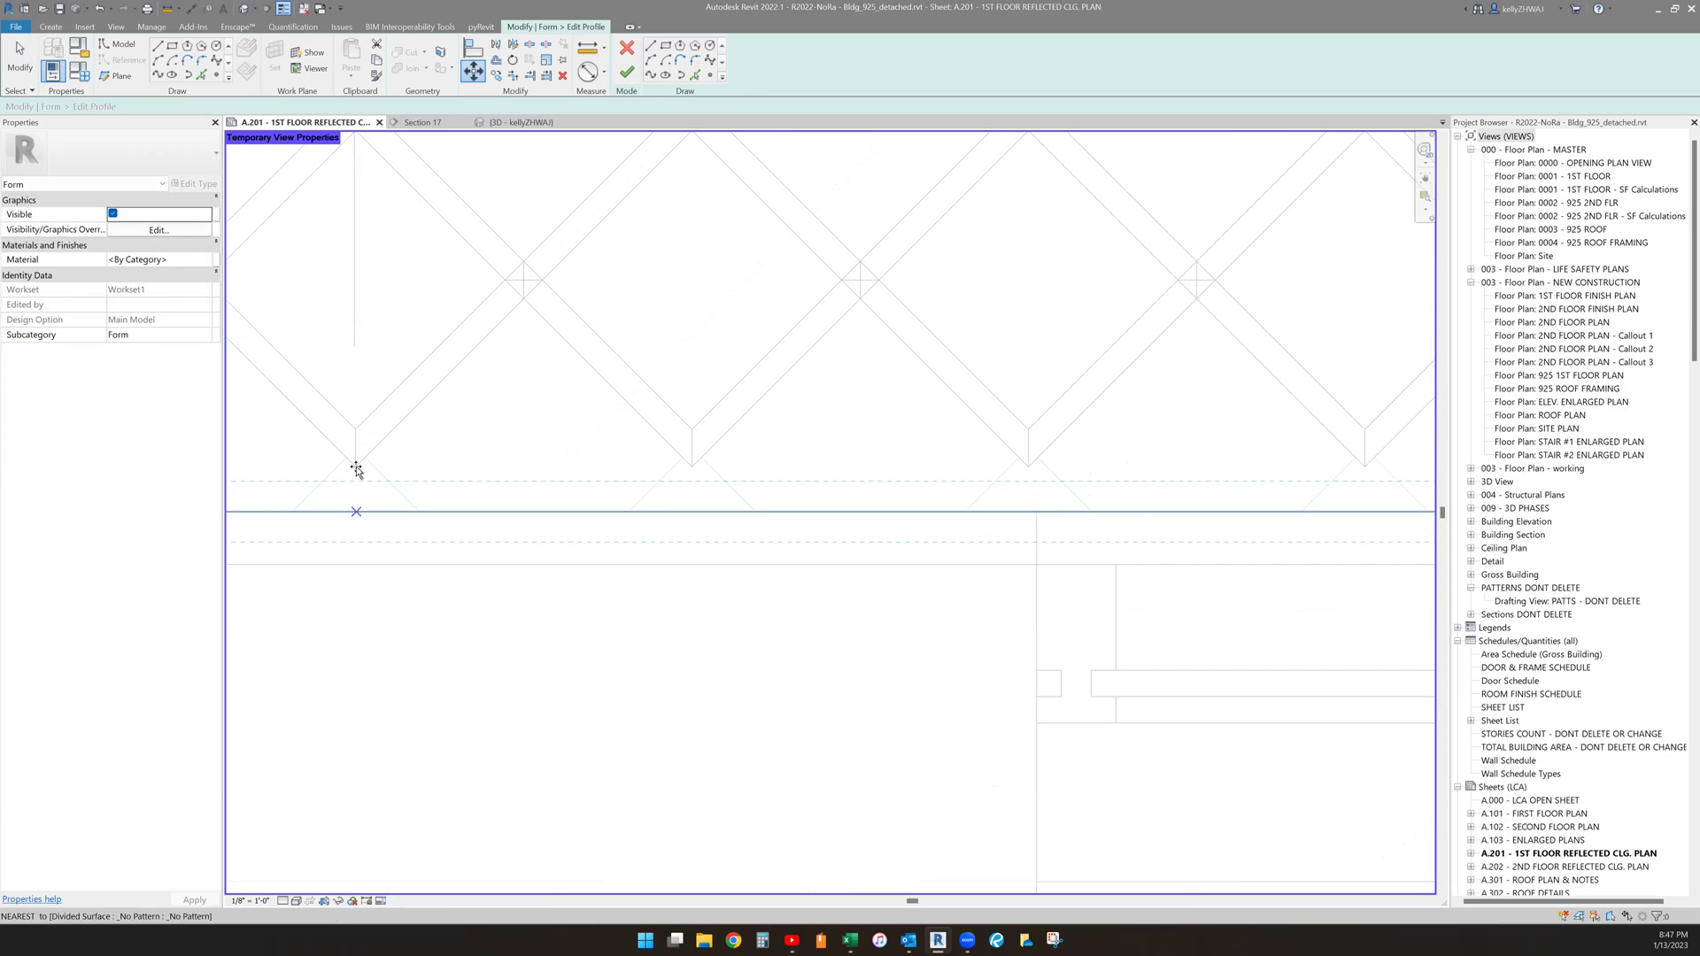
pyautogui.click(356, 469)
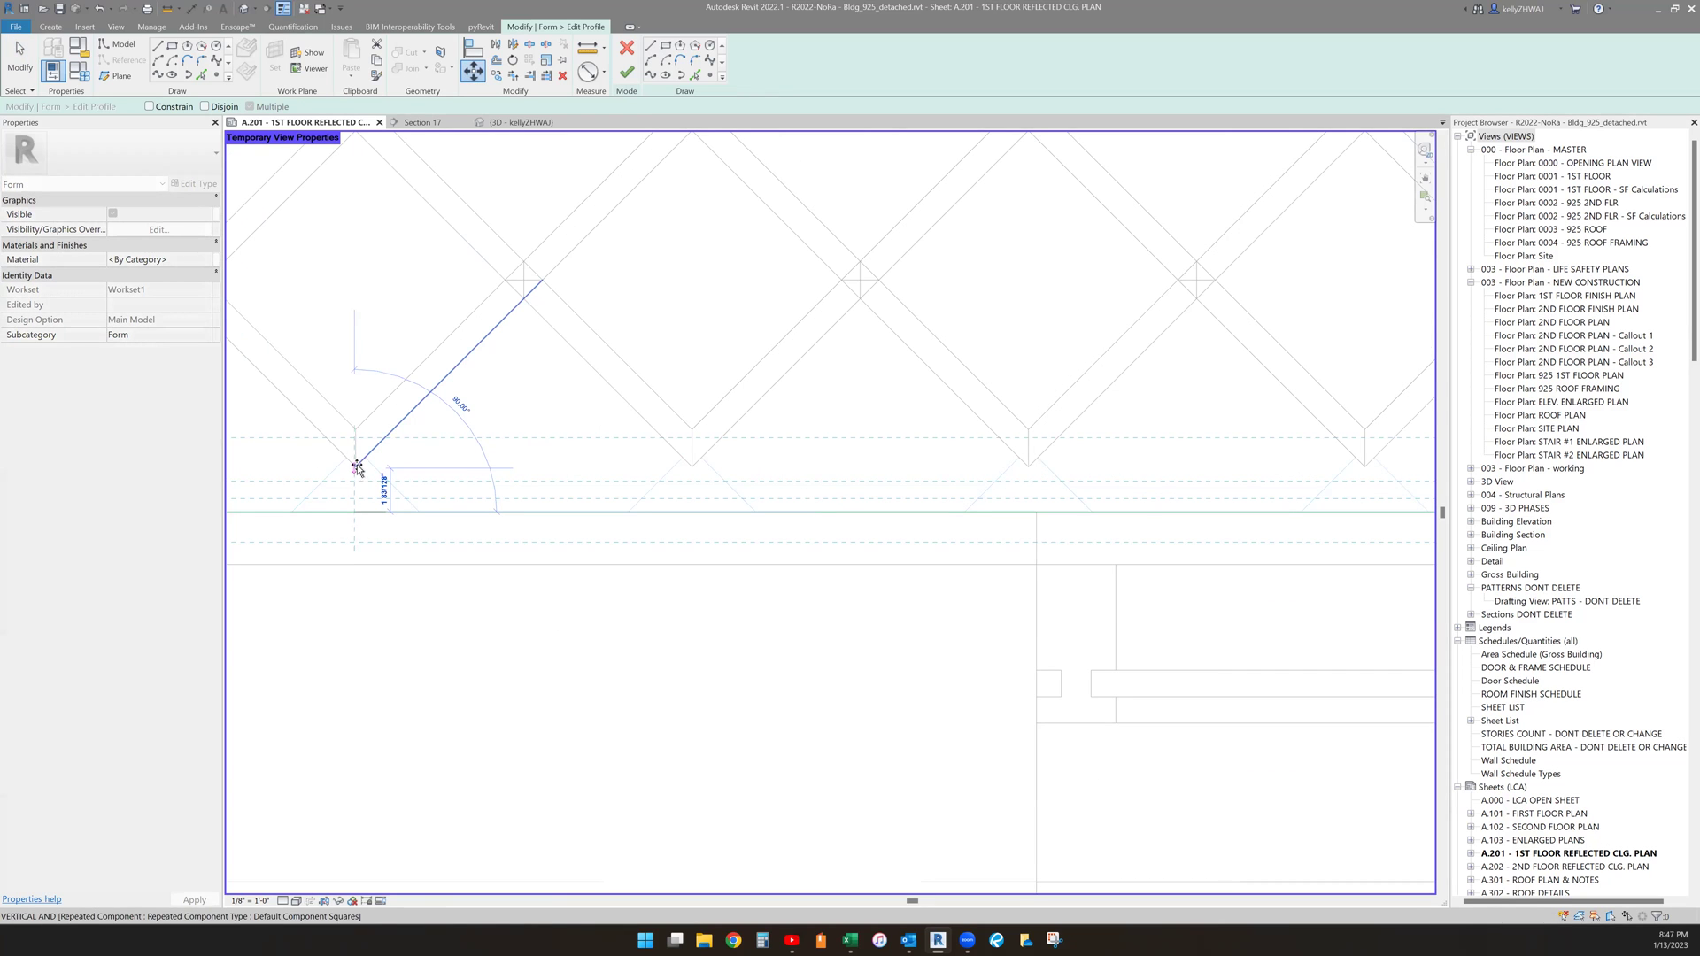
pyautogui.scroll(-2, 381, 543)
pyautogui.scroll(-2, 403, 541)
pyautogui.scroll(-3, 403, 541)
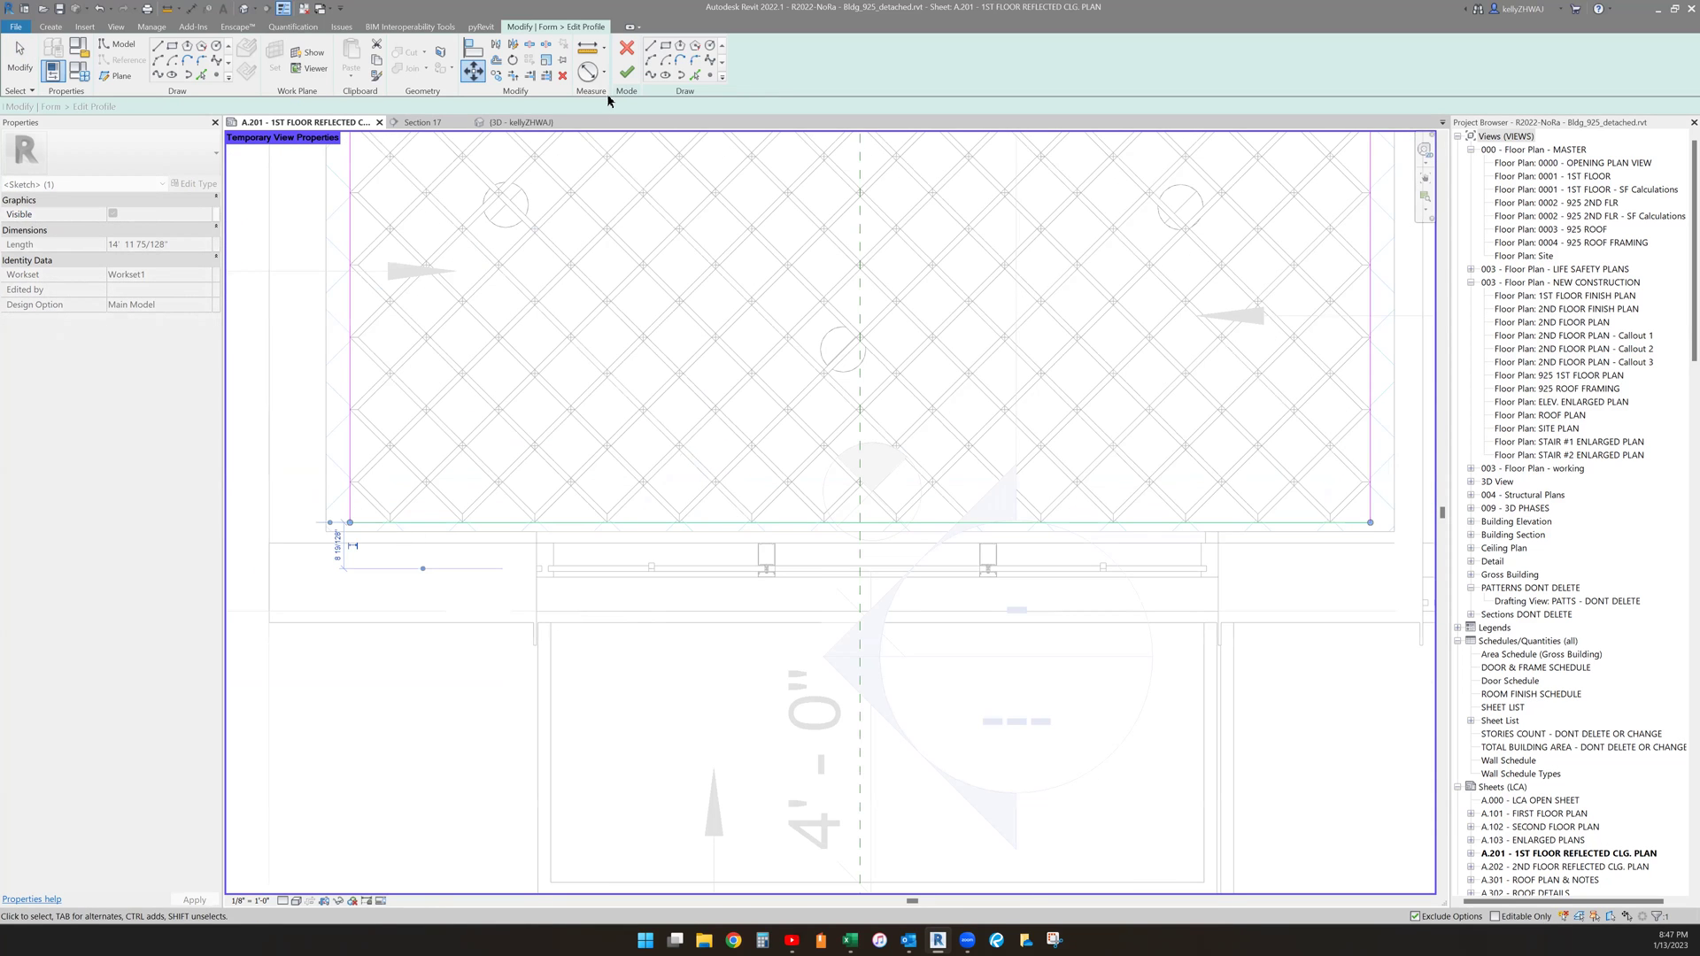
pyautogui.scroll(-2, 488, 456)
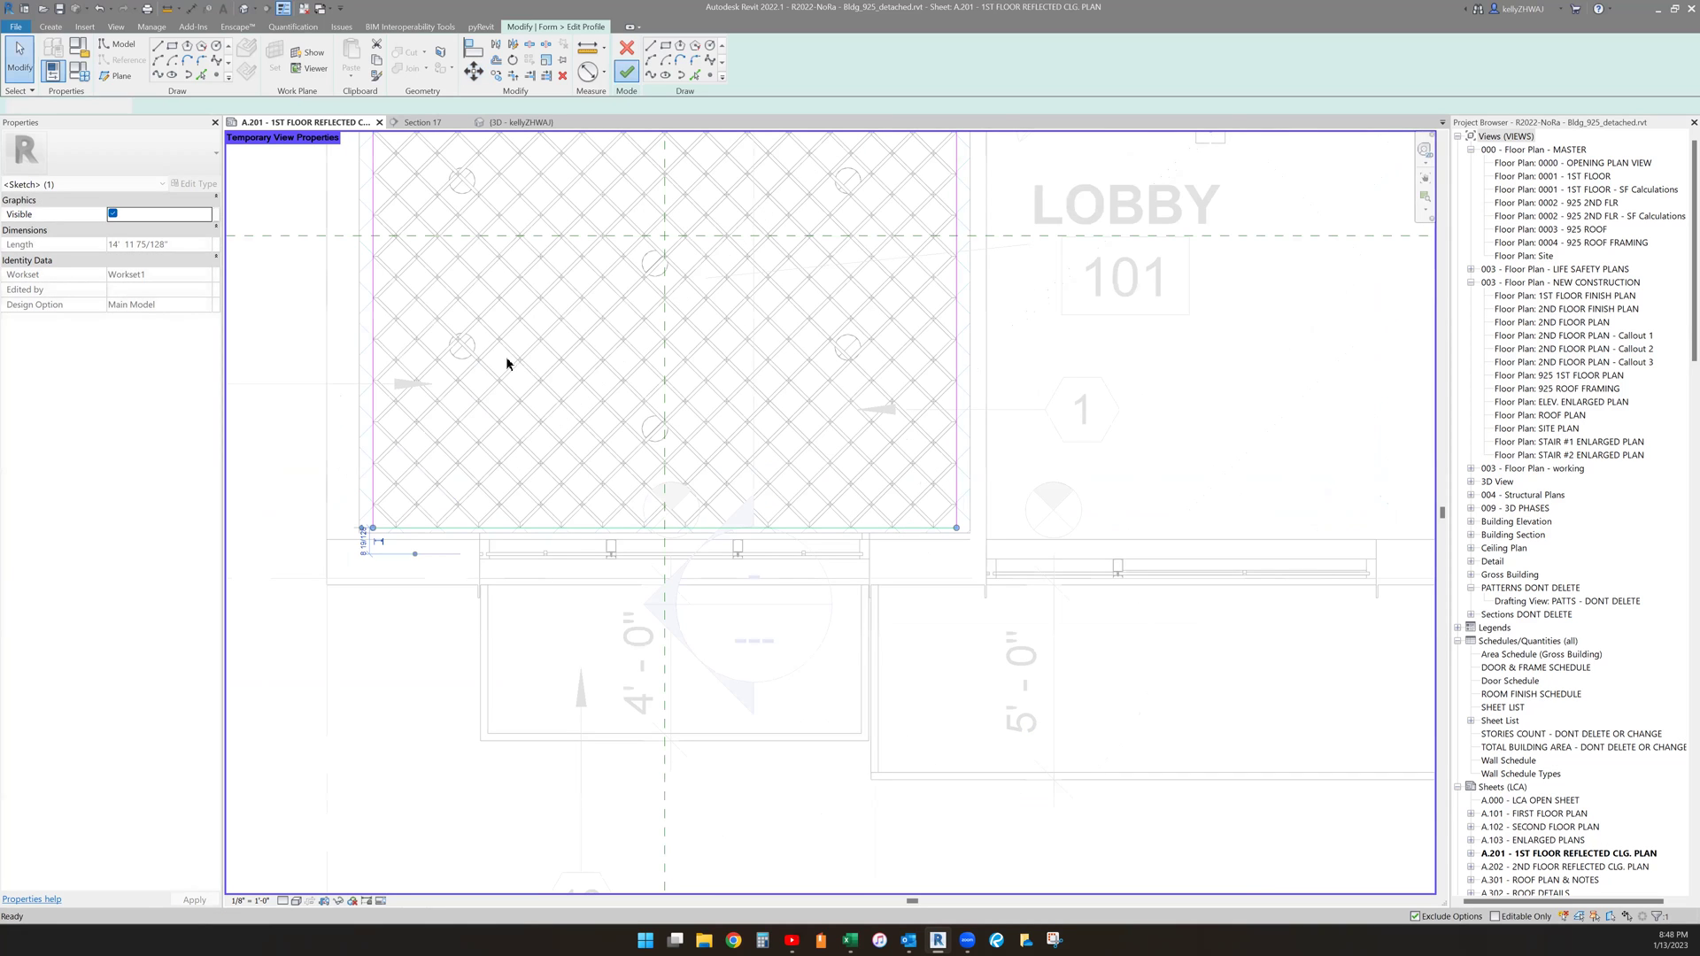
# - Finish the profile edit and orbit the 3D view to inspect the Squares lattice
pyautogui.press('Return')
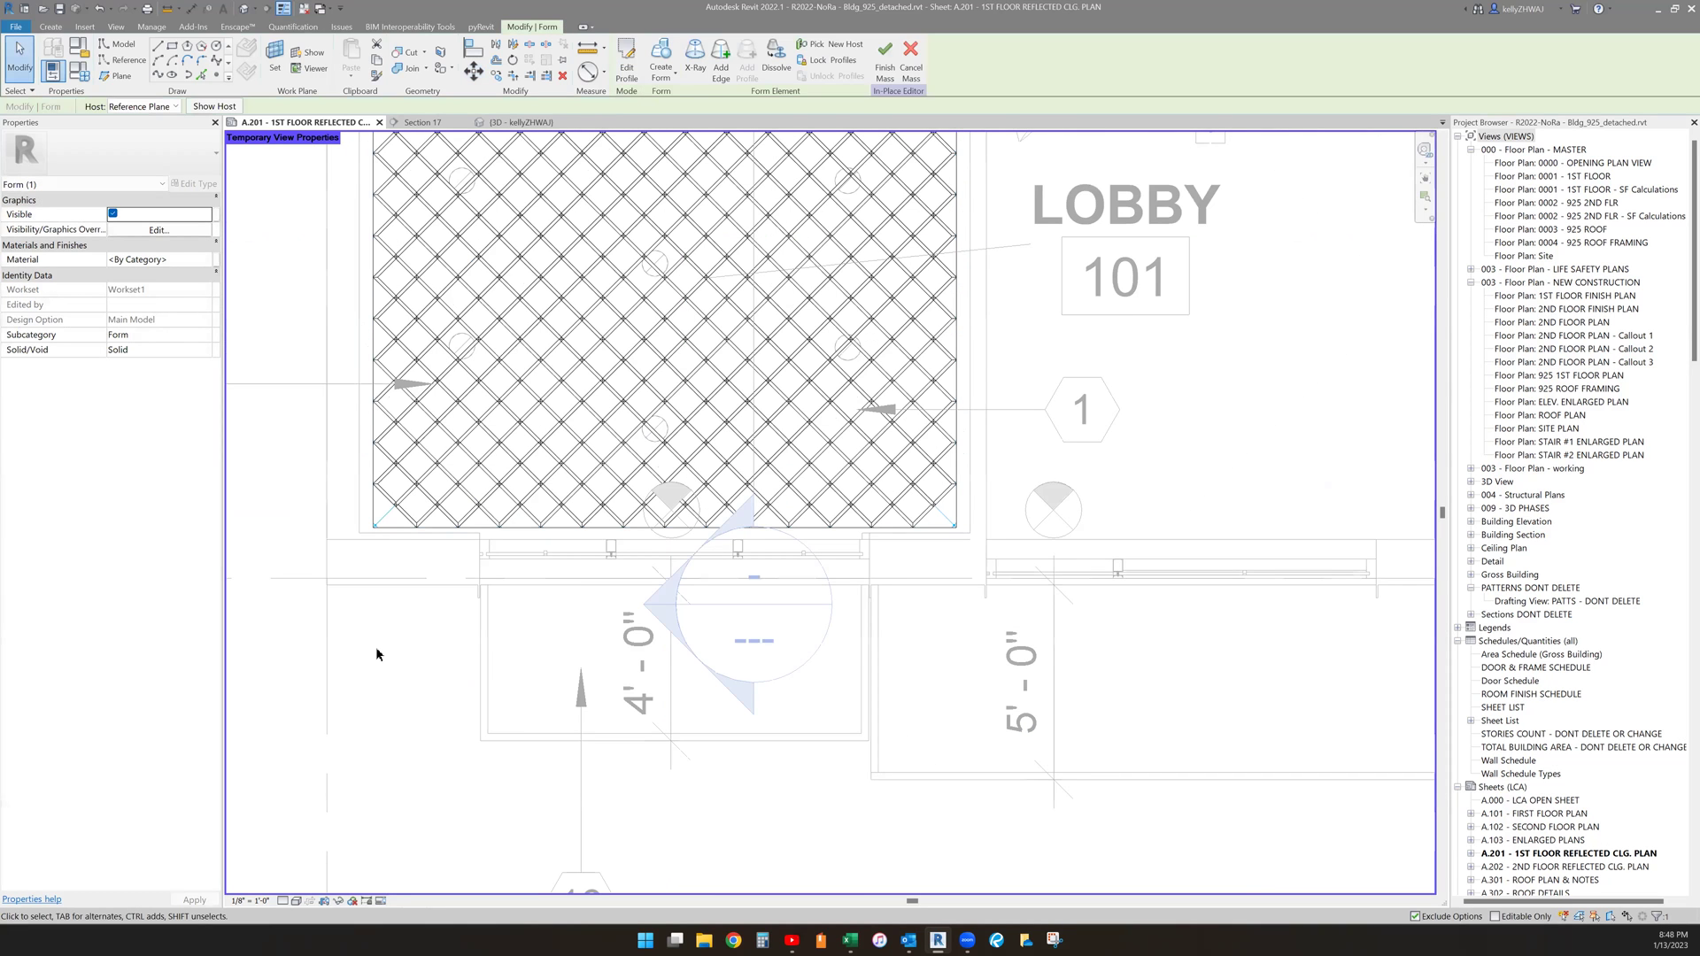
pyautogui.press('Escape')
pyautogui.scroll(-1, 465, 584)
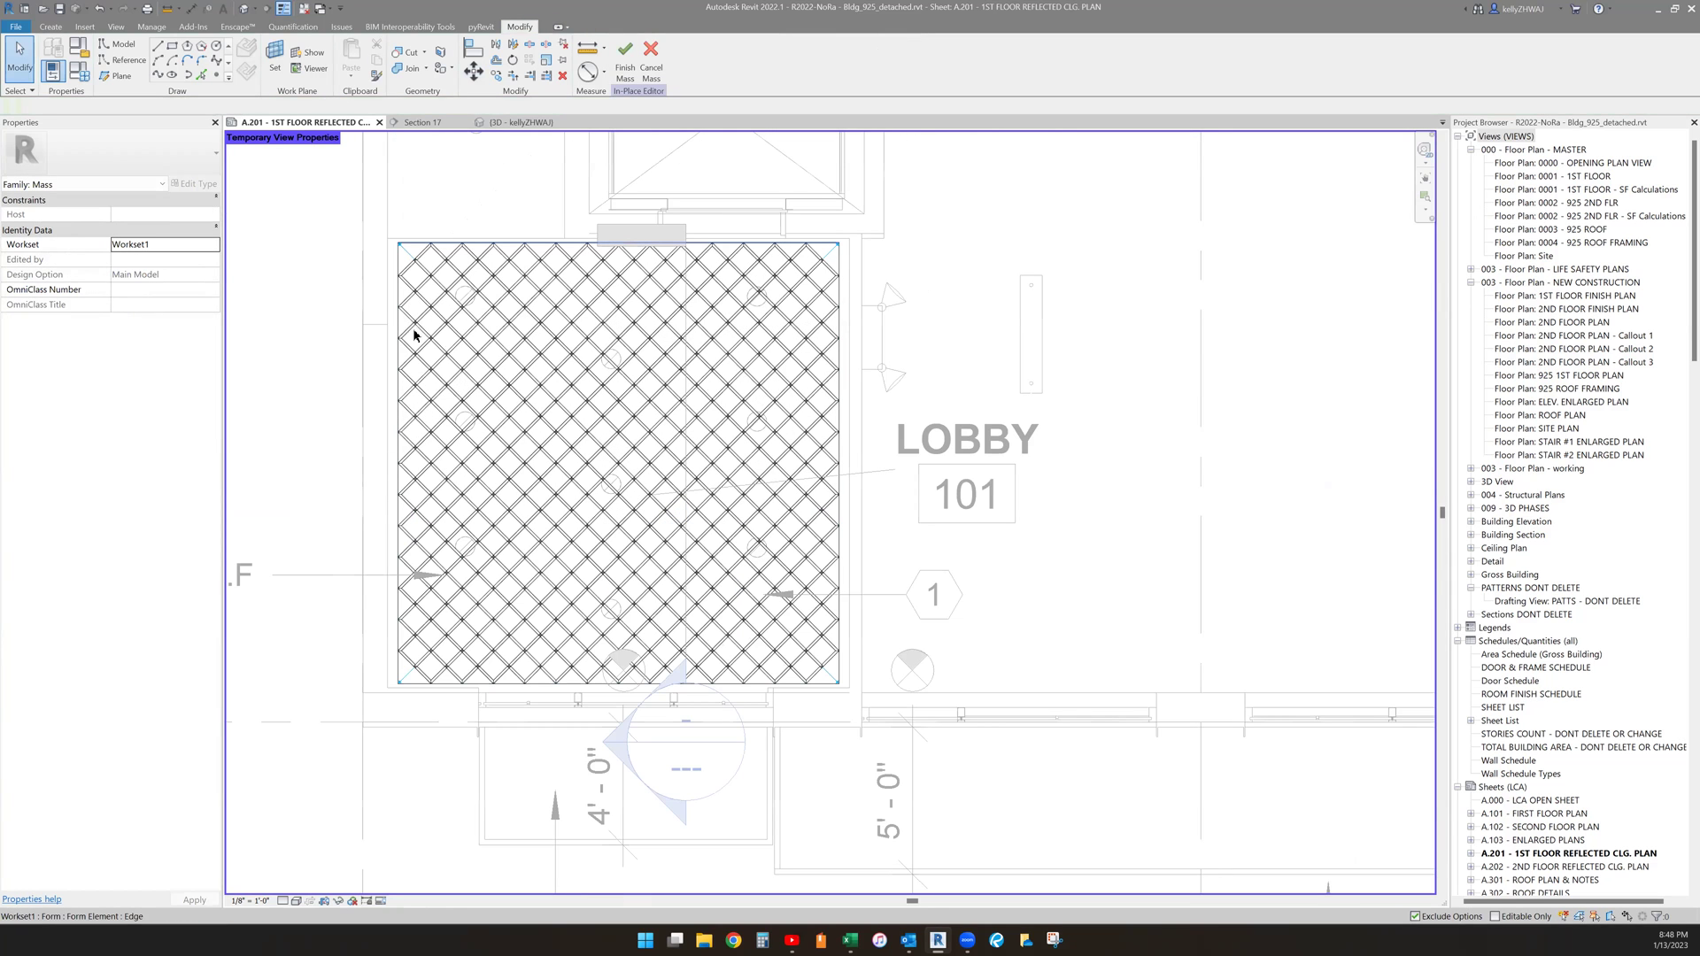
pyautogui.keyDown('ctrl'); pyautogui.scroll(1, 425, 307); pyautogui.keyUp('ctrl')
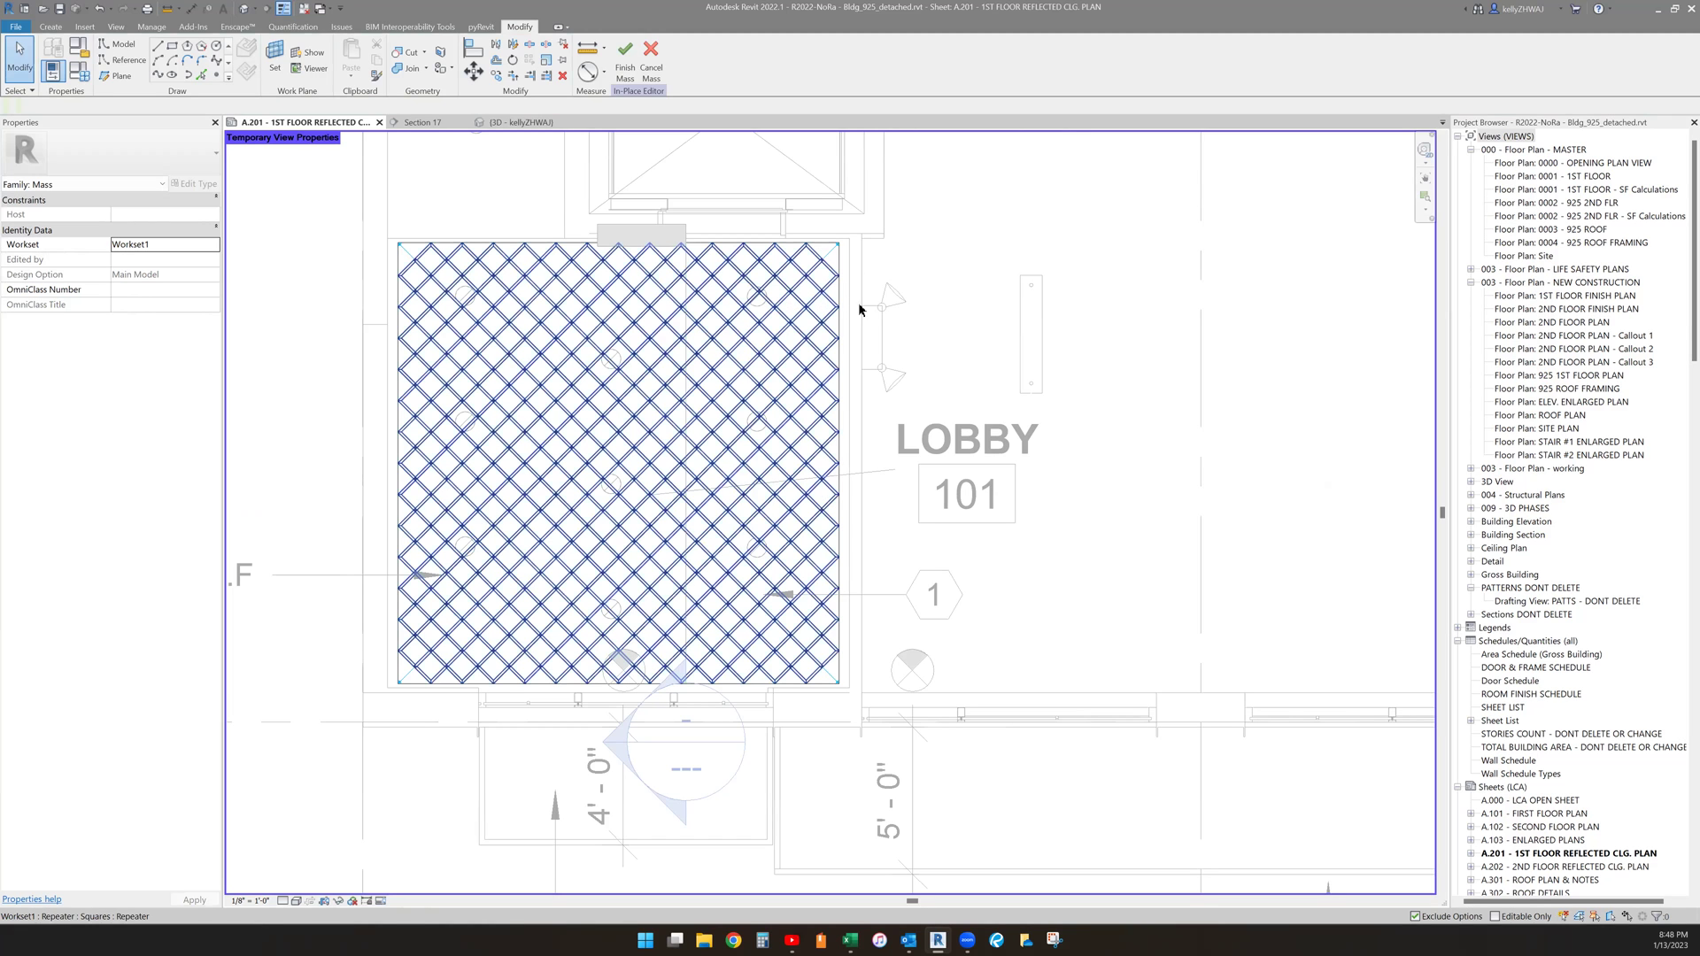
pyautogui.scroll(3, 835, 325)
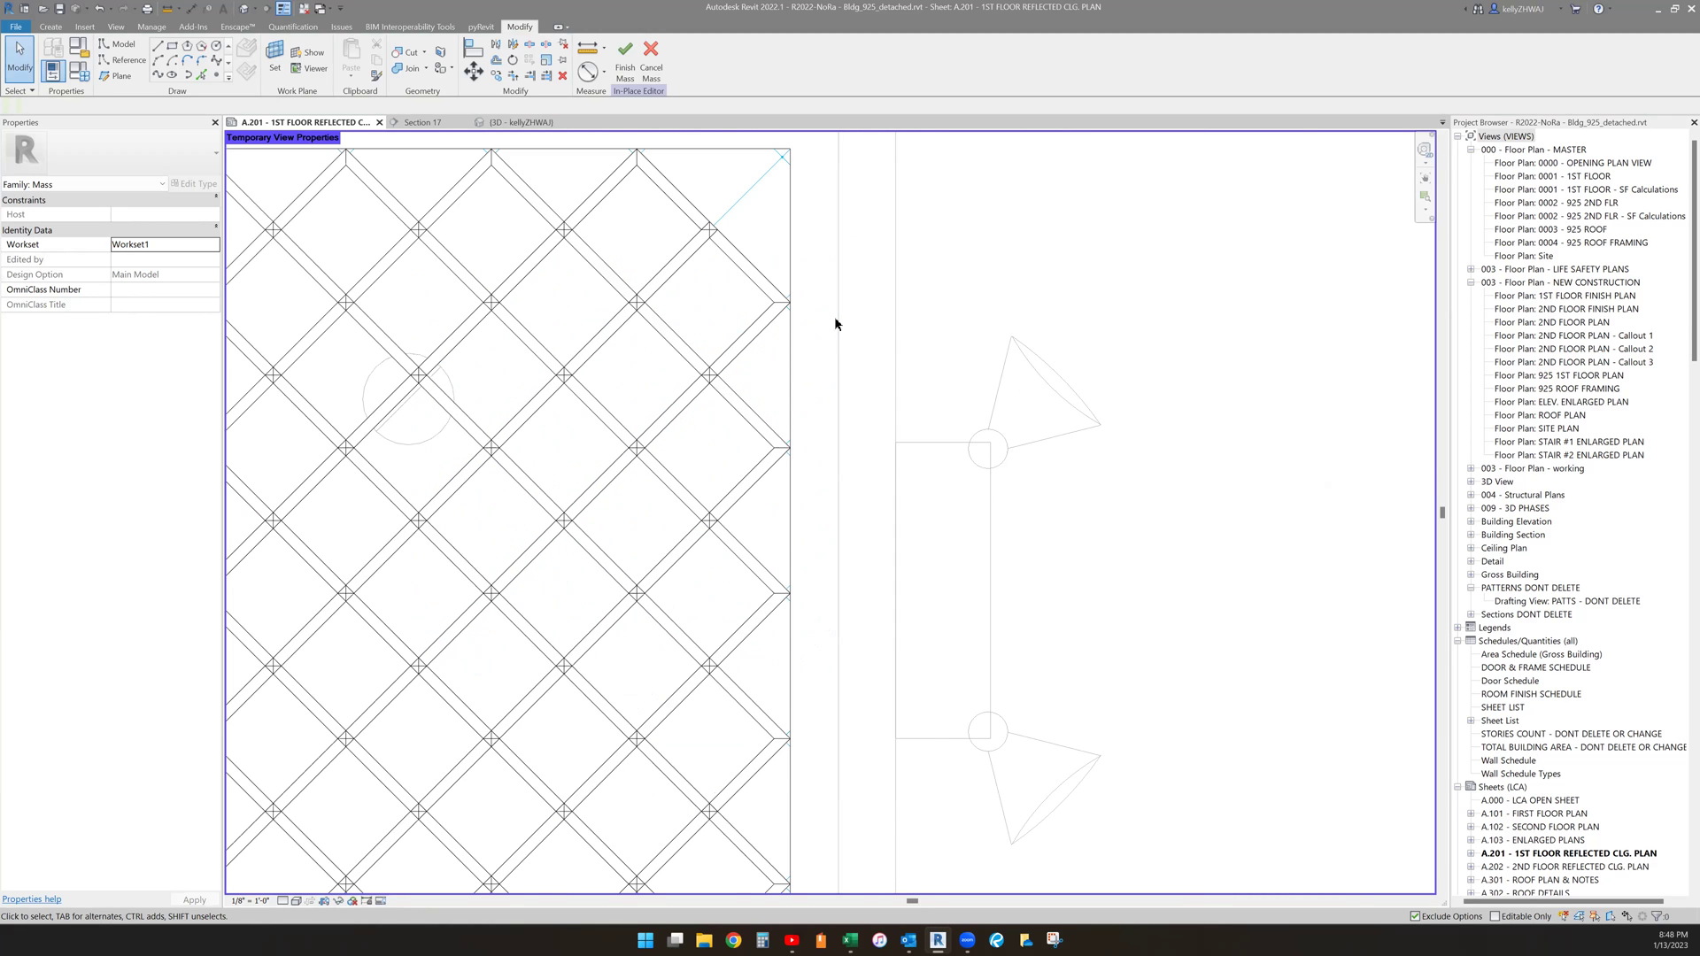
pyautogui.scroll(-3, 836, 325)
pyautogui.click(522, 122)
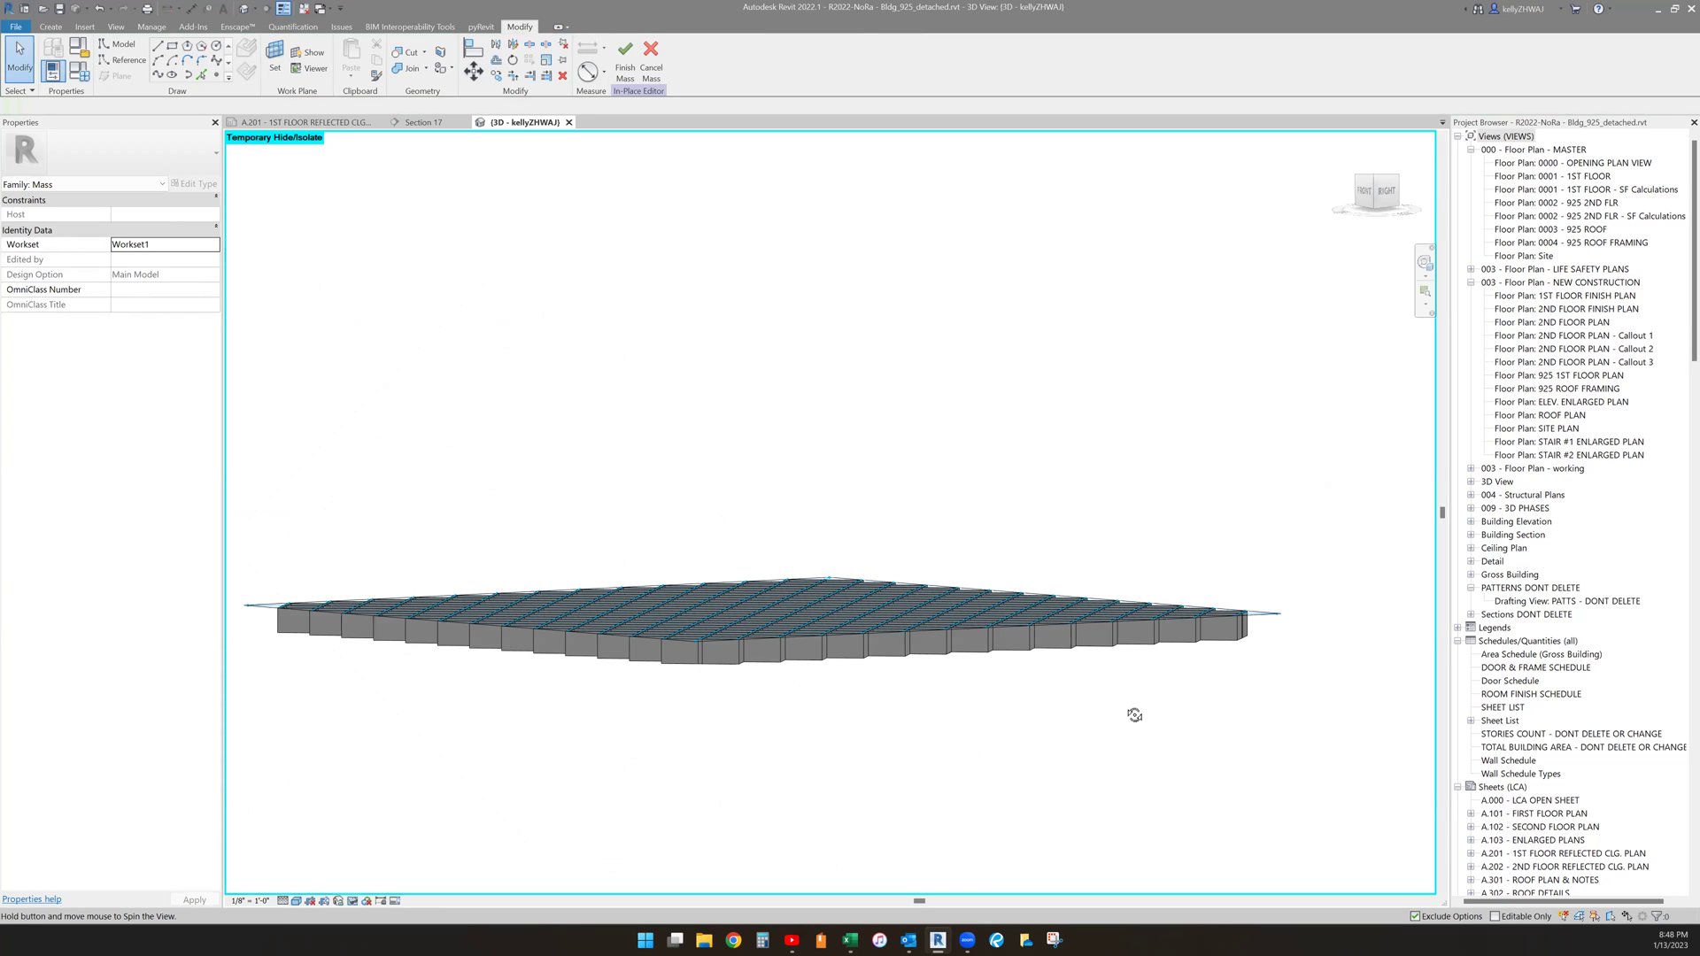
pyautogui.keyDown('shift'); pyautogui.moveTo(1087, 471); pyautogui.dragTo(1148, 667, button='middle'); pyautogui.keyUp('shift')
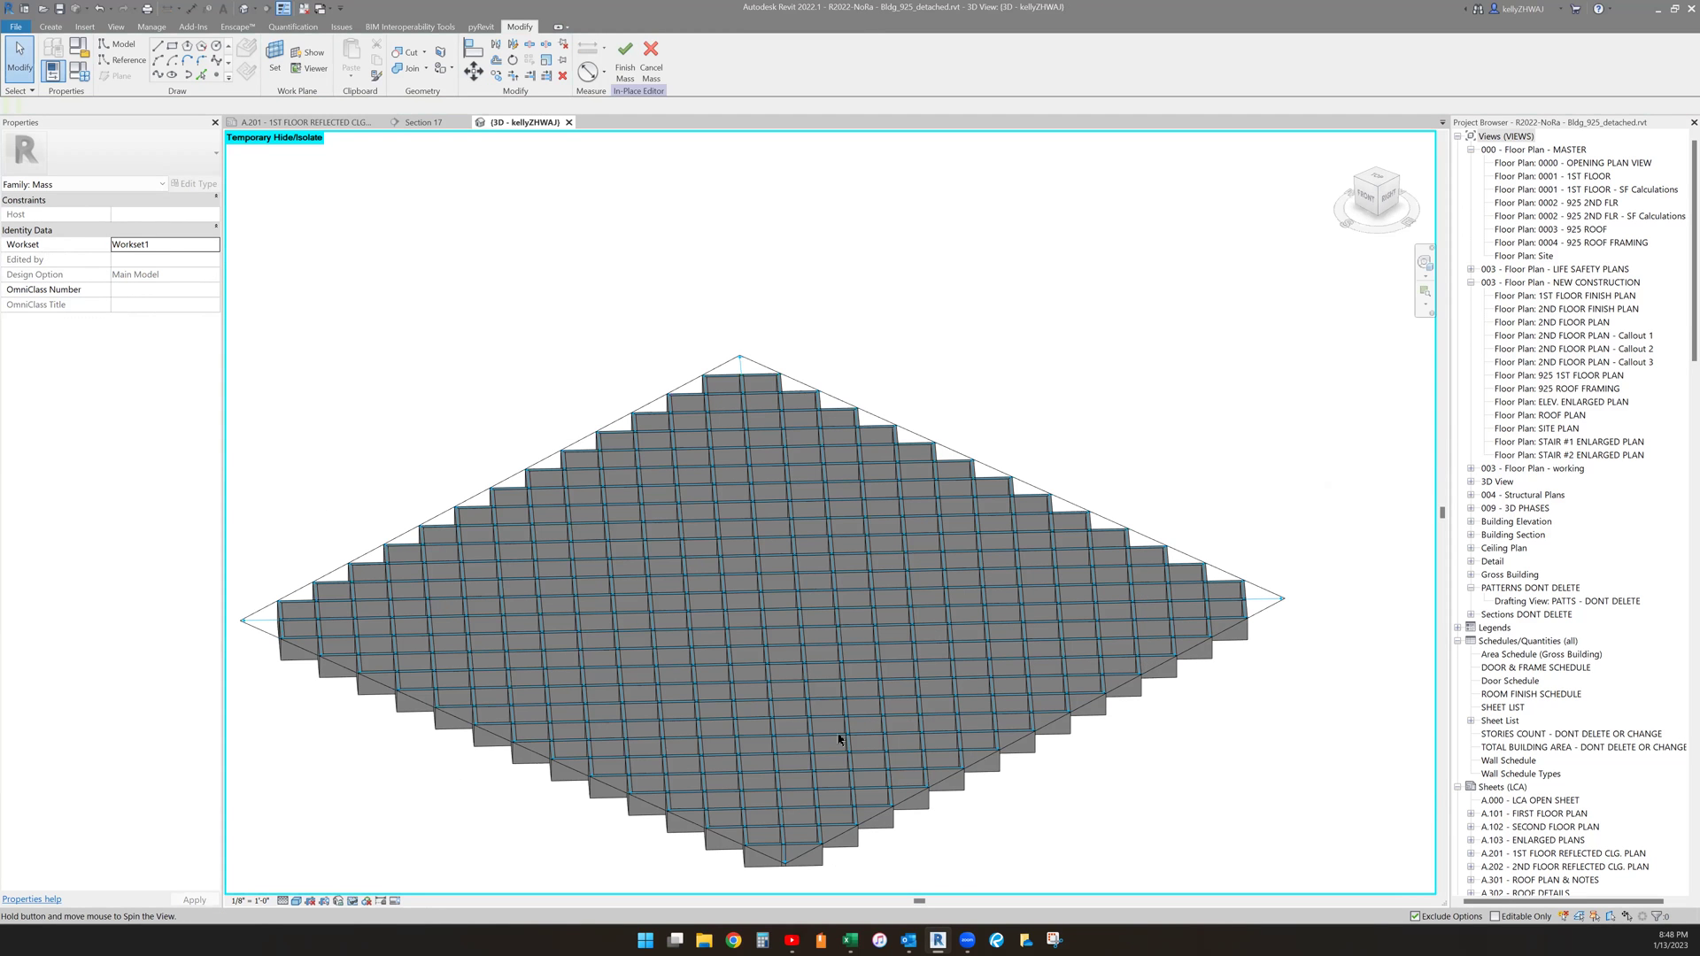
pyautogui.keyDown('shift'); pyautogui.moveTo(837, 740); pyautogui.dragTo(829, 742, button='middle'); pyautogui.keyUp('shift')
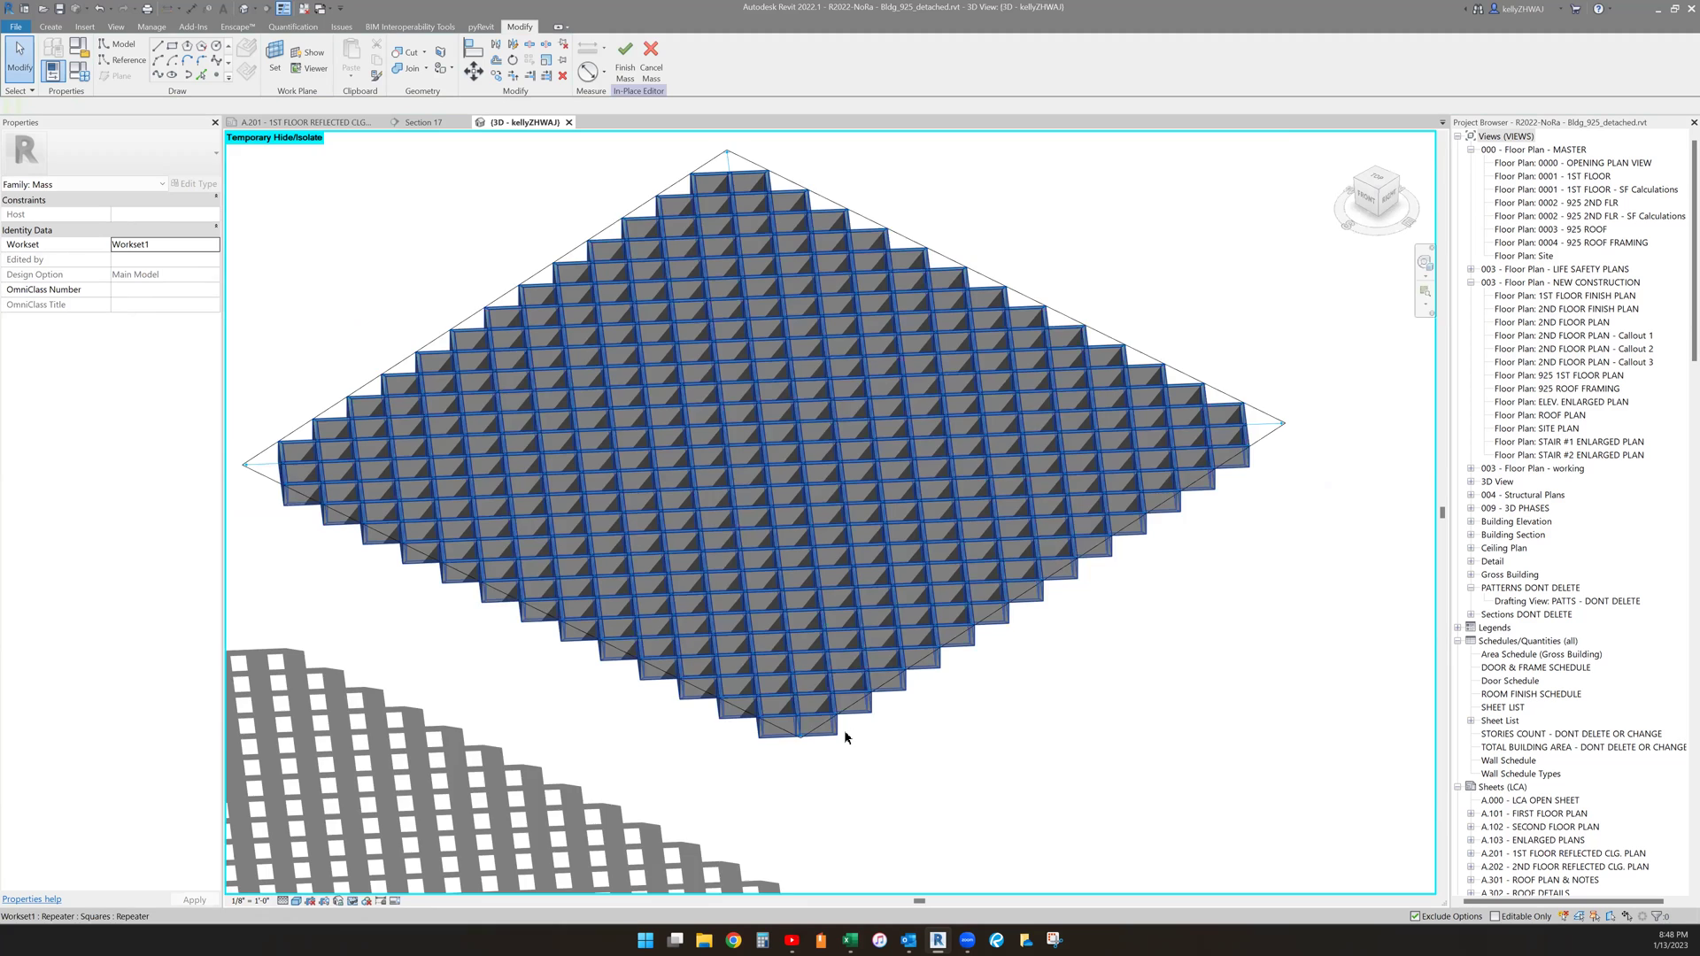
pyautogui.scroll(3, 845, 737)
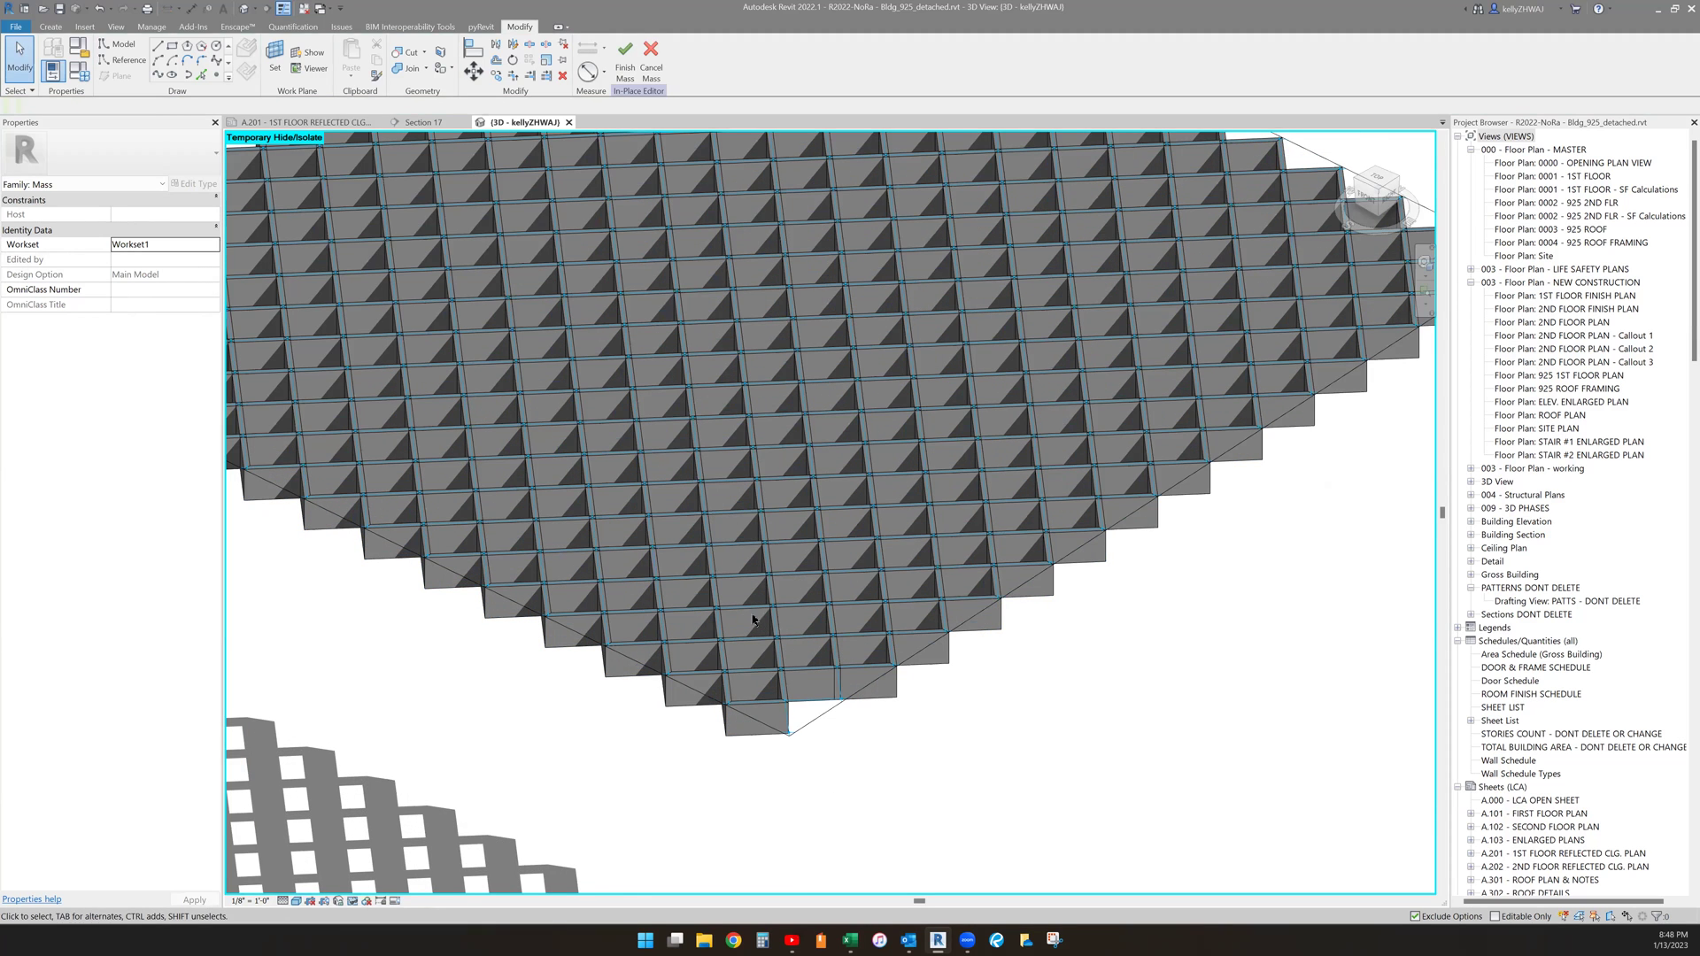
pyautogui.scroll(5, 752, 619)
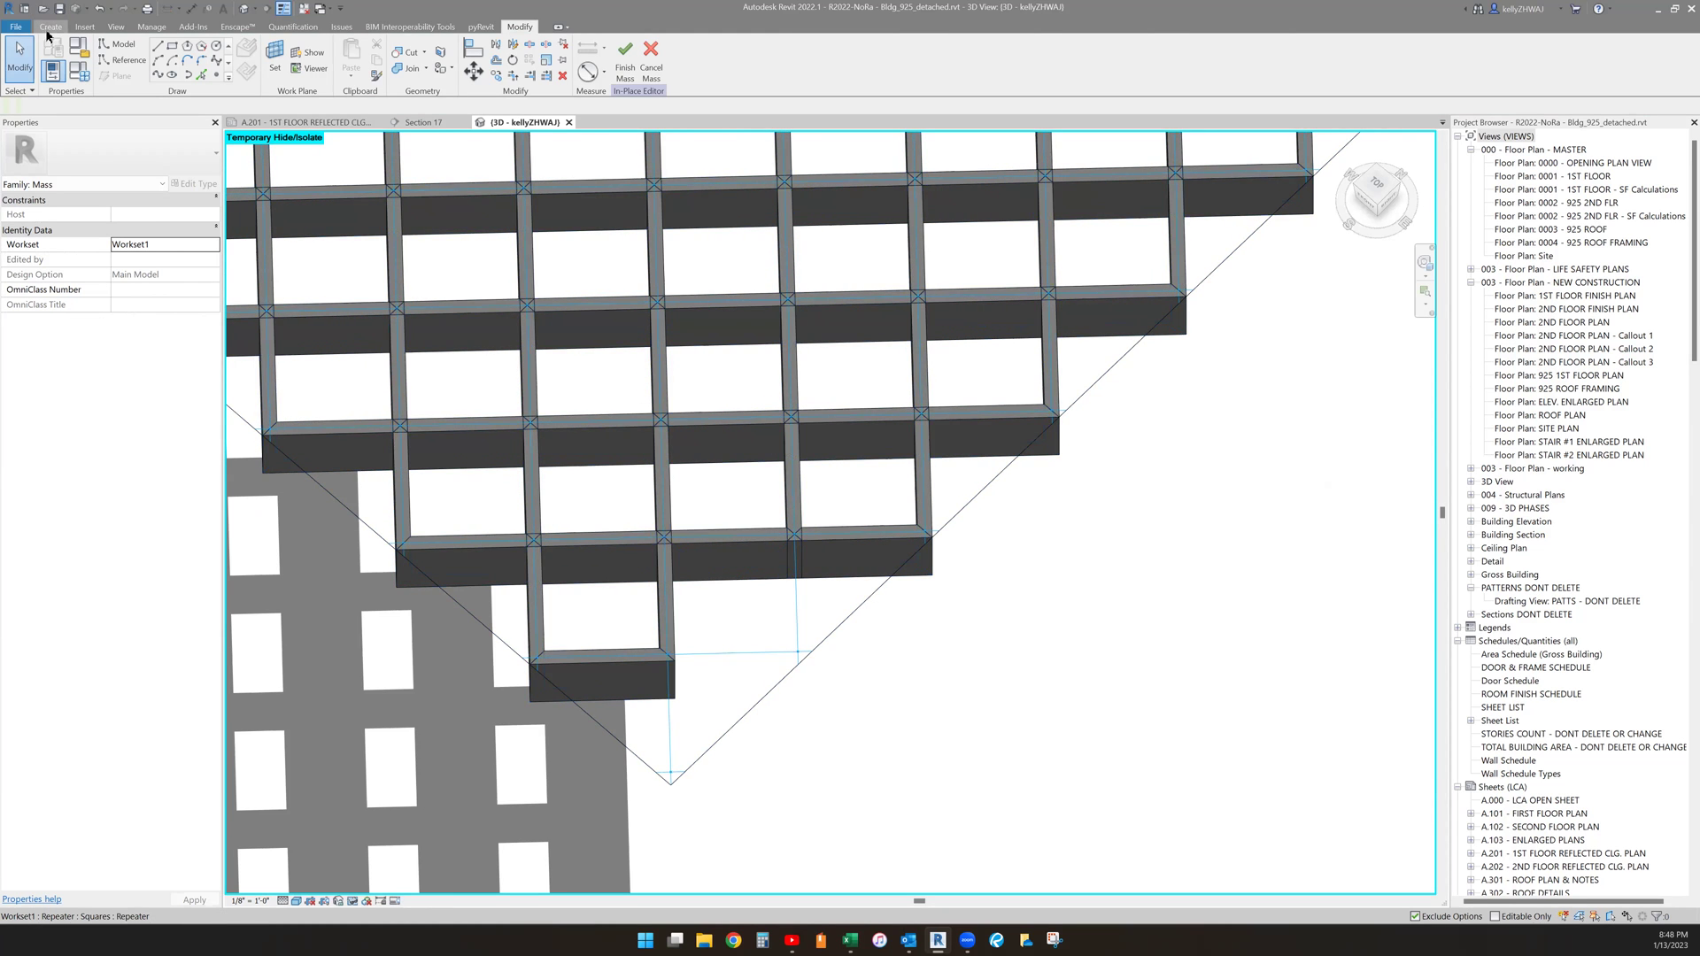
# - Add a Squares component at the empty bottom grid corner, then go back to sheet A.201
pyautogui.click(49, 28)
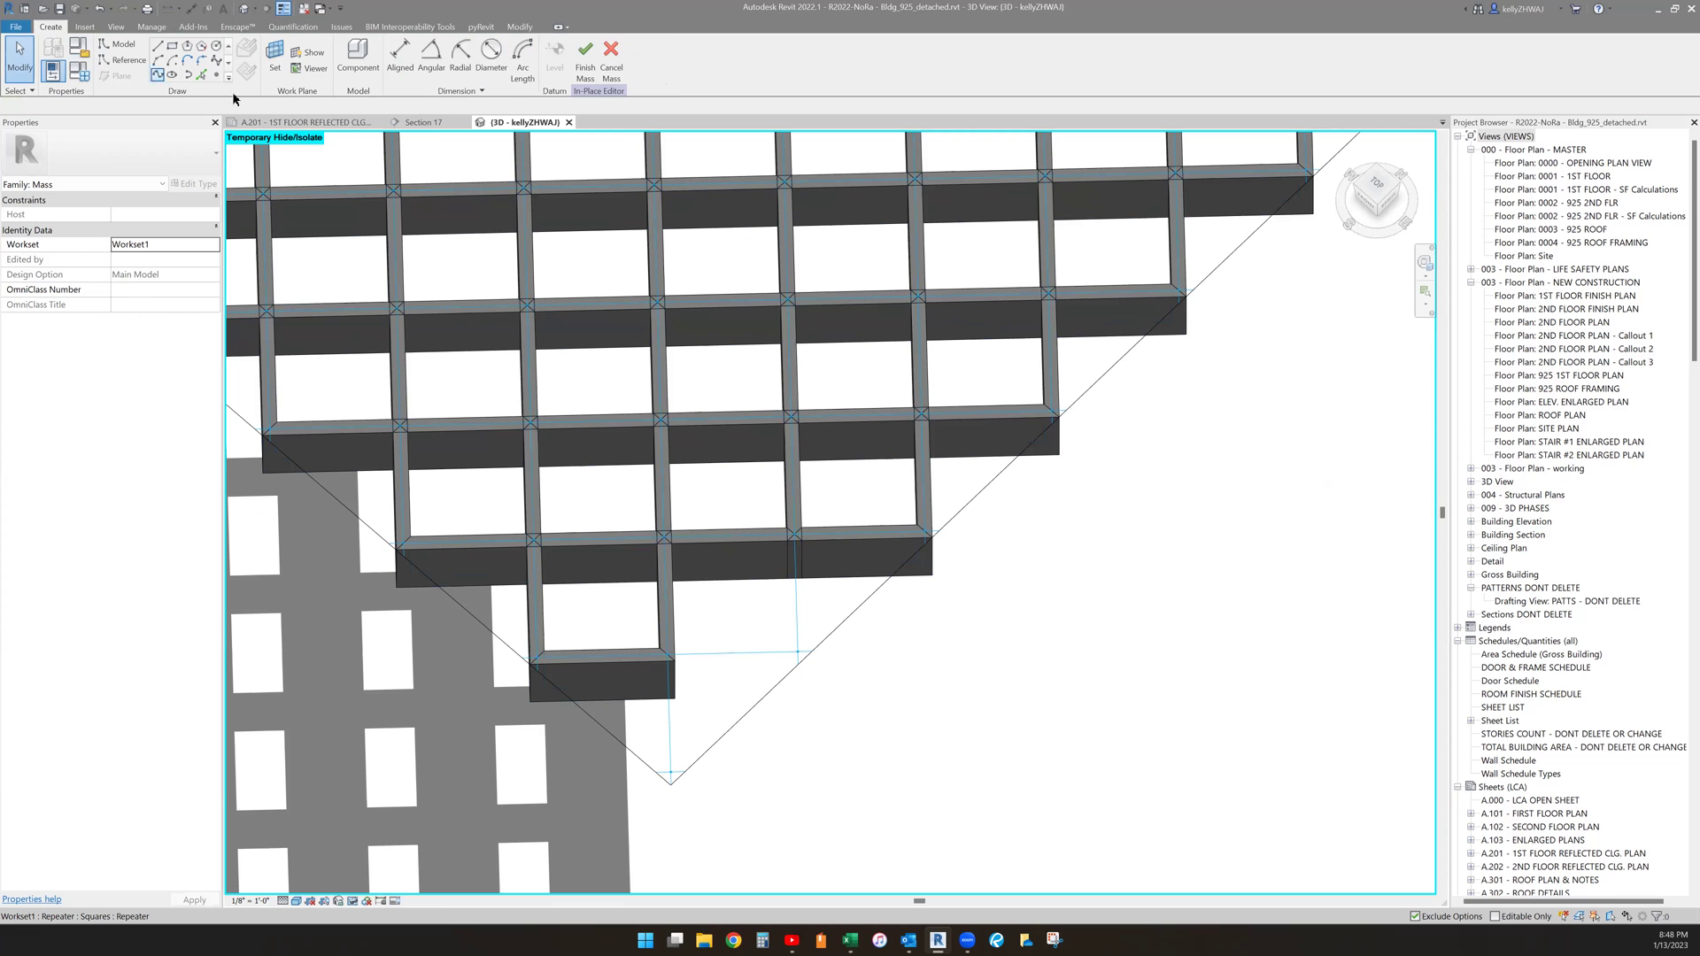
pyautogui.click(355, 56)
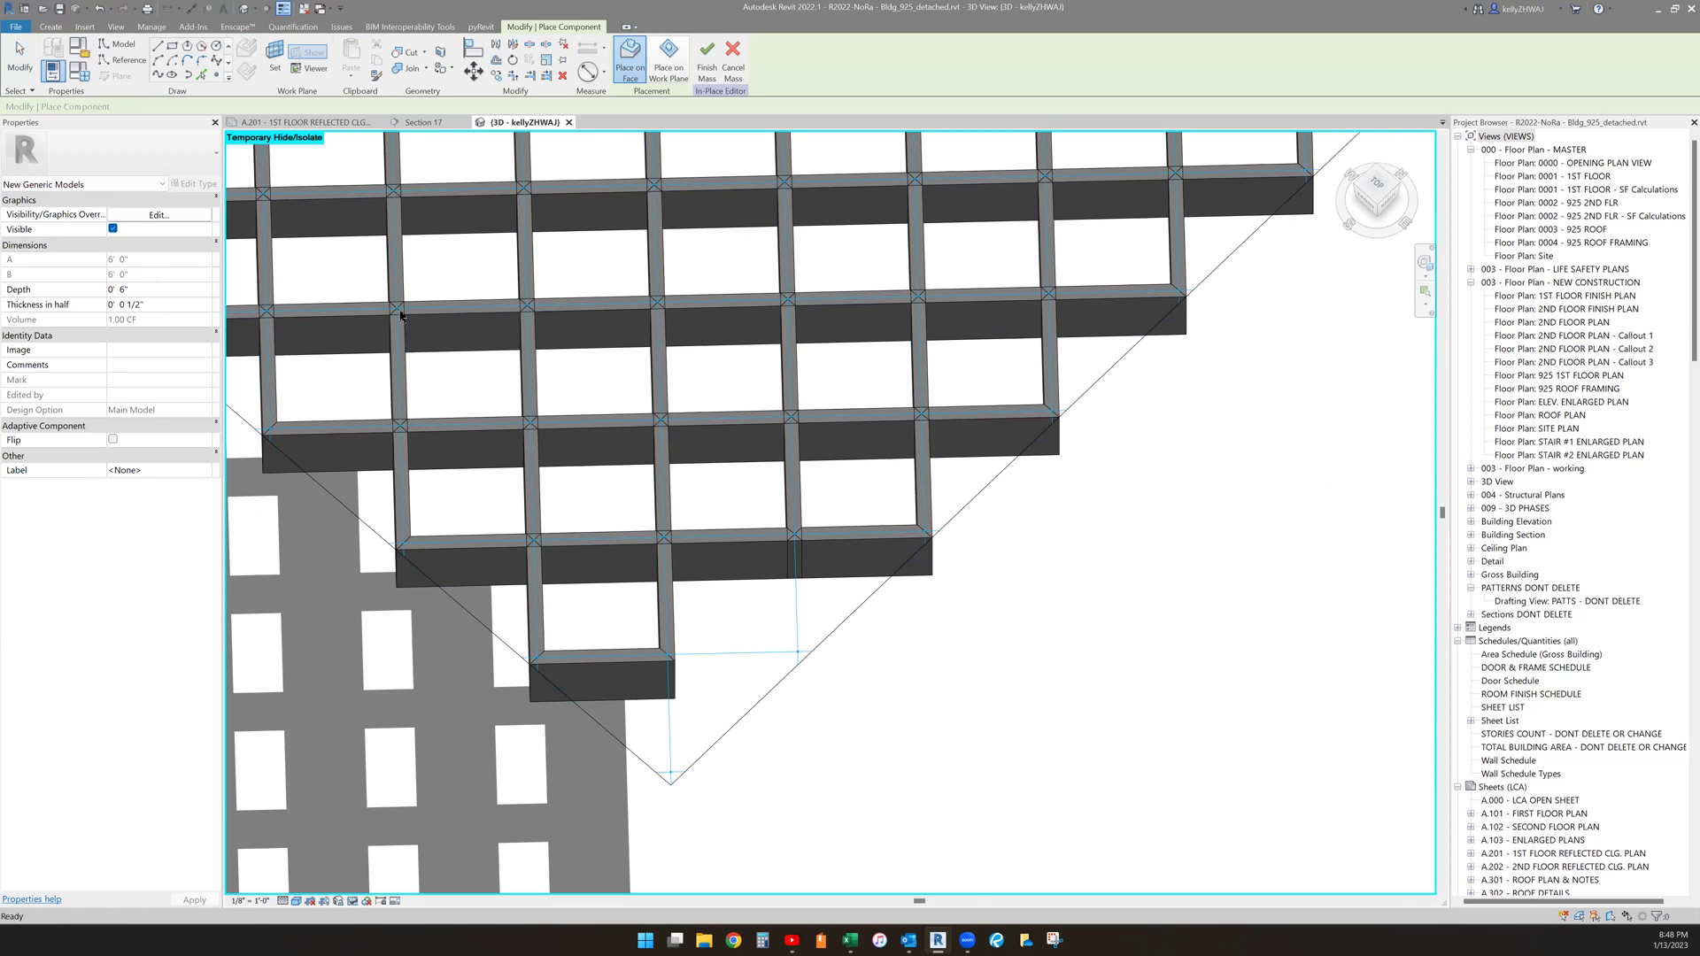
pyautogui.click(797, 650)
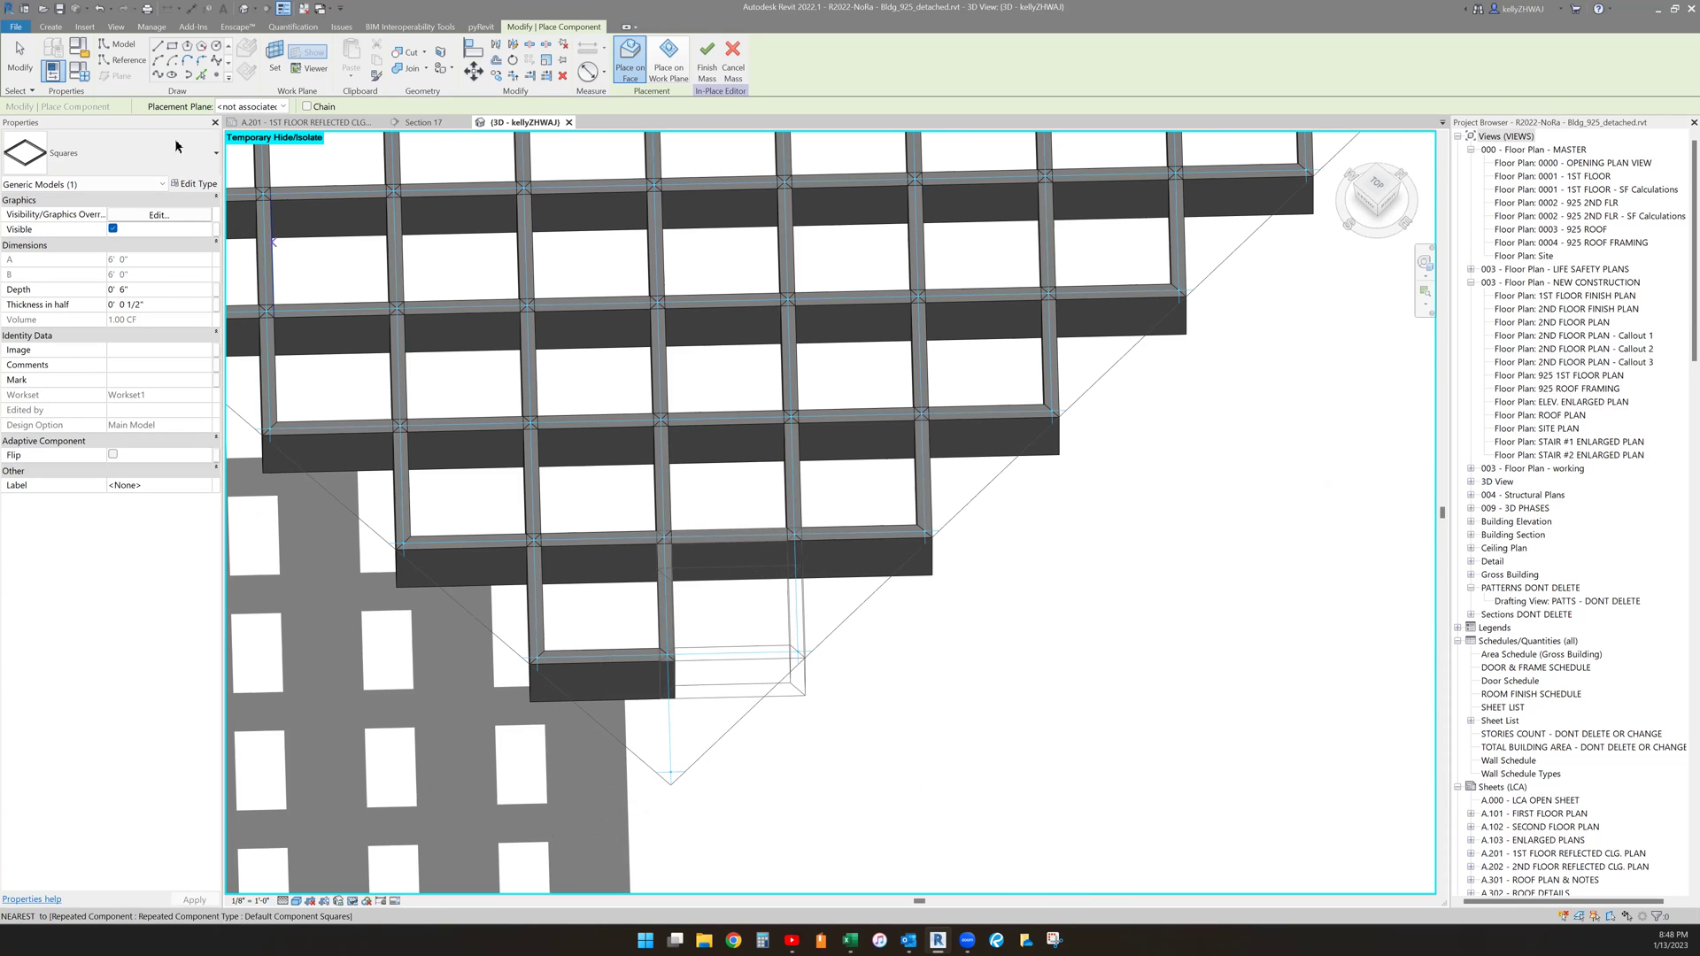
pyautogui.click(22, 60)
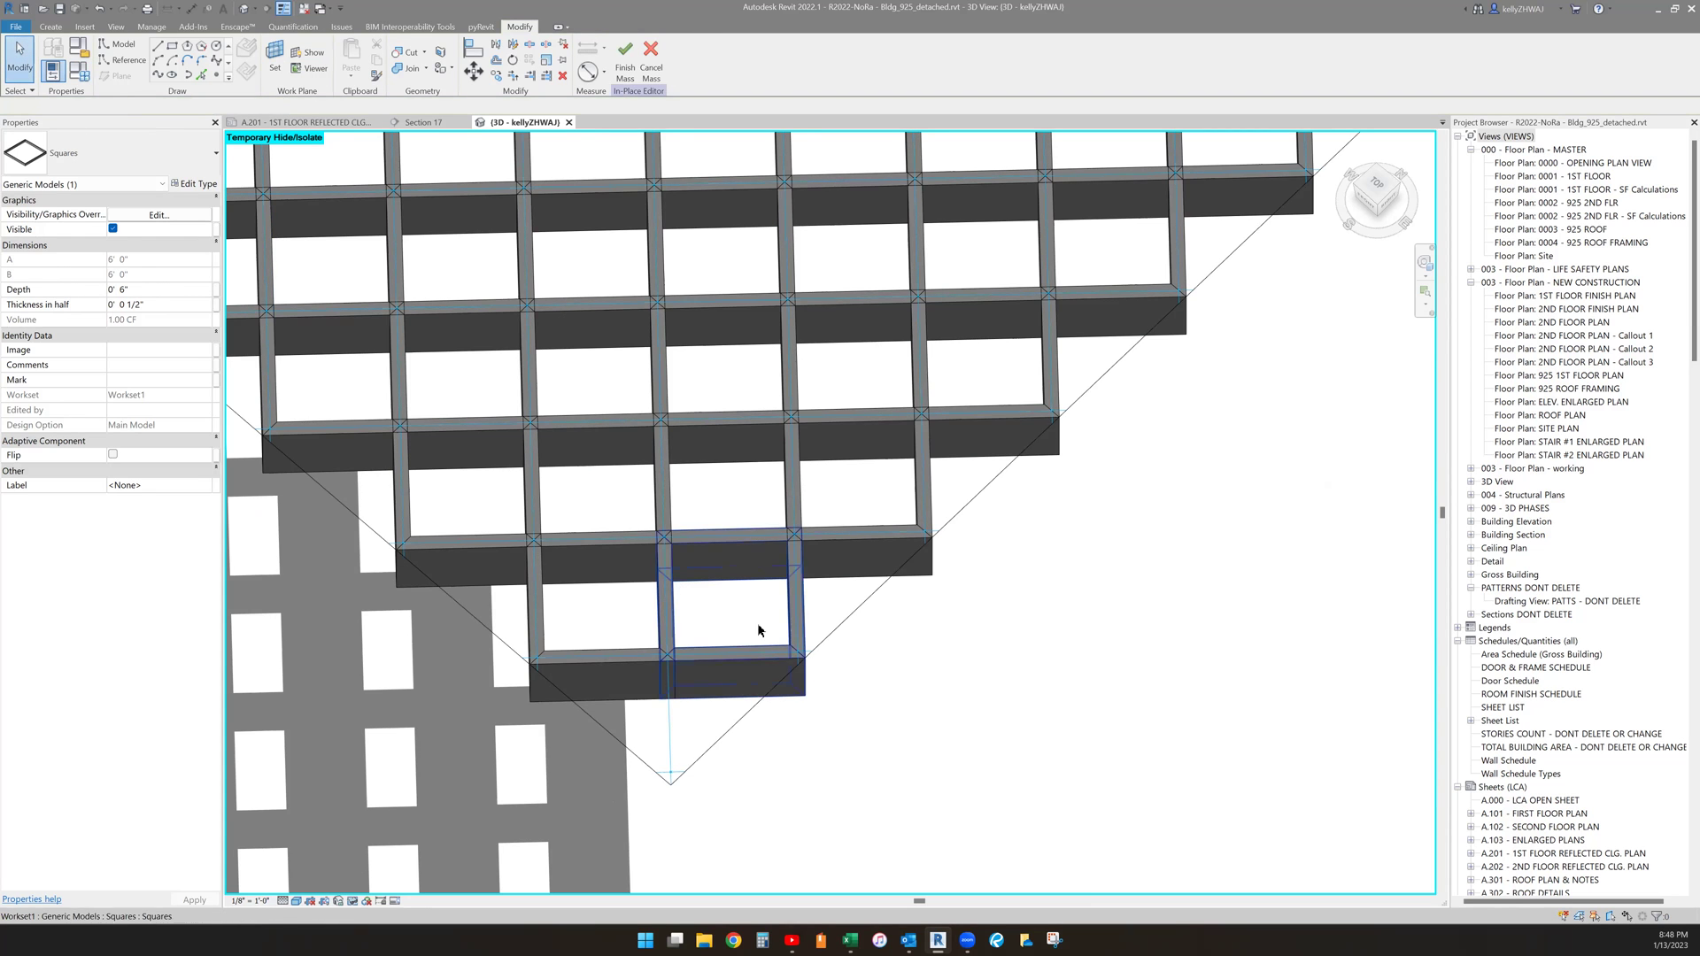
pyautogui.scroll(-2, 878, 691)
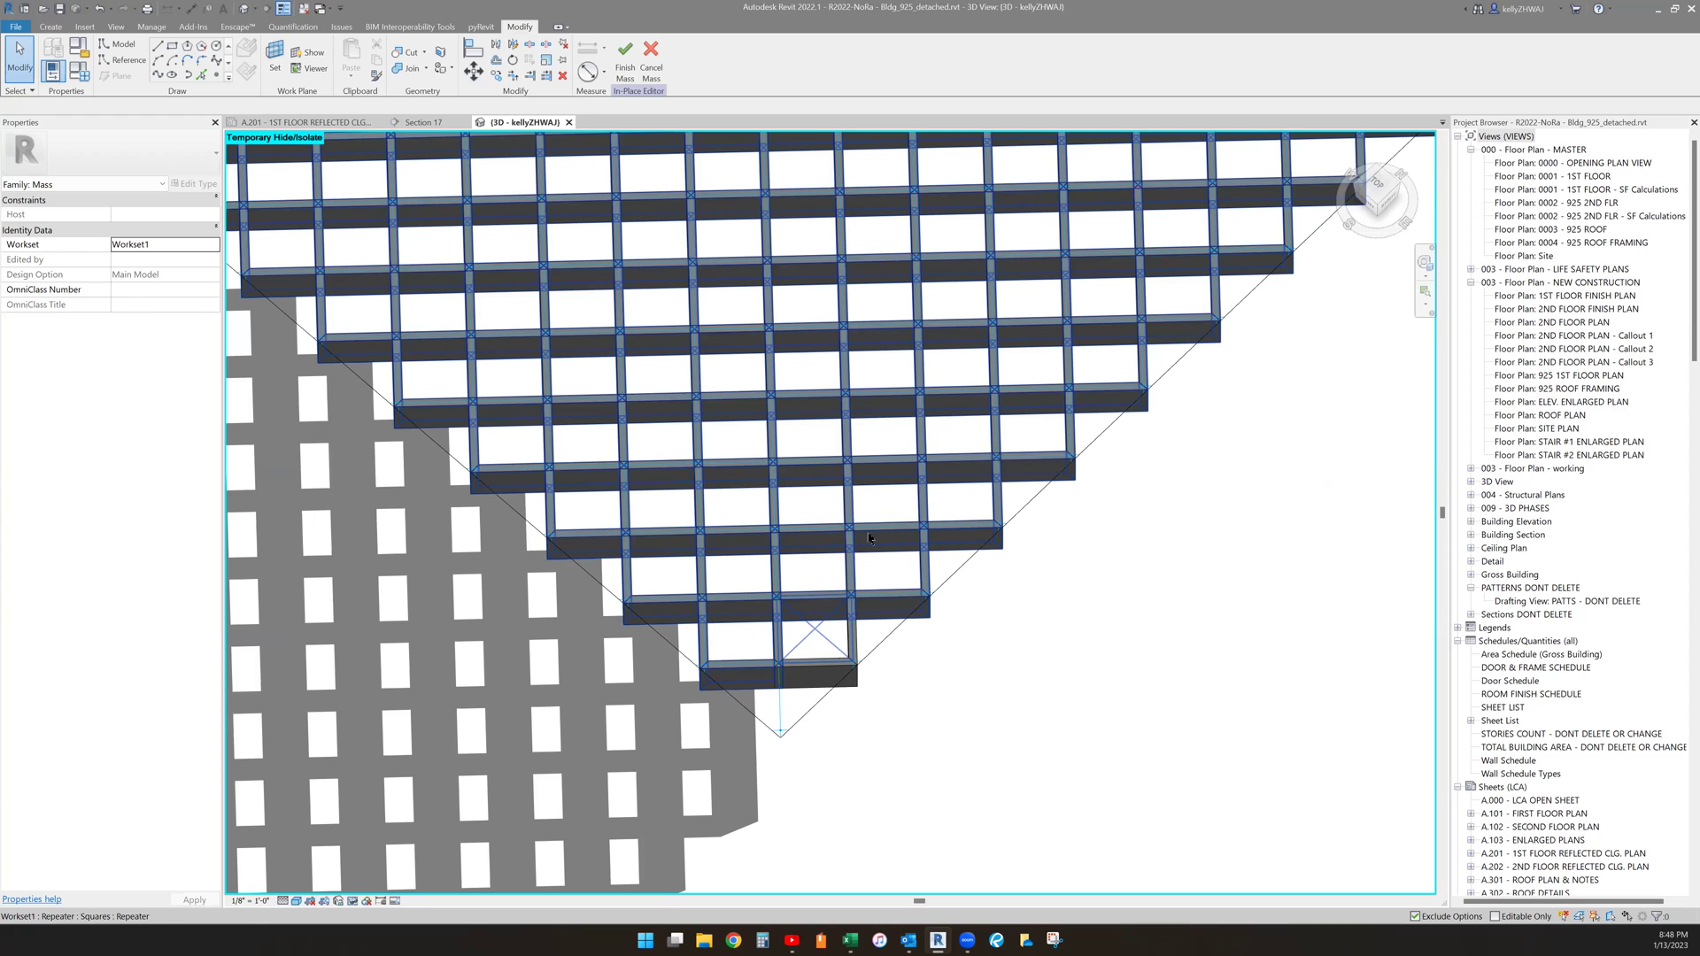
pyautogui.hotkey('ctrl', 'Tab')
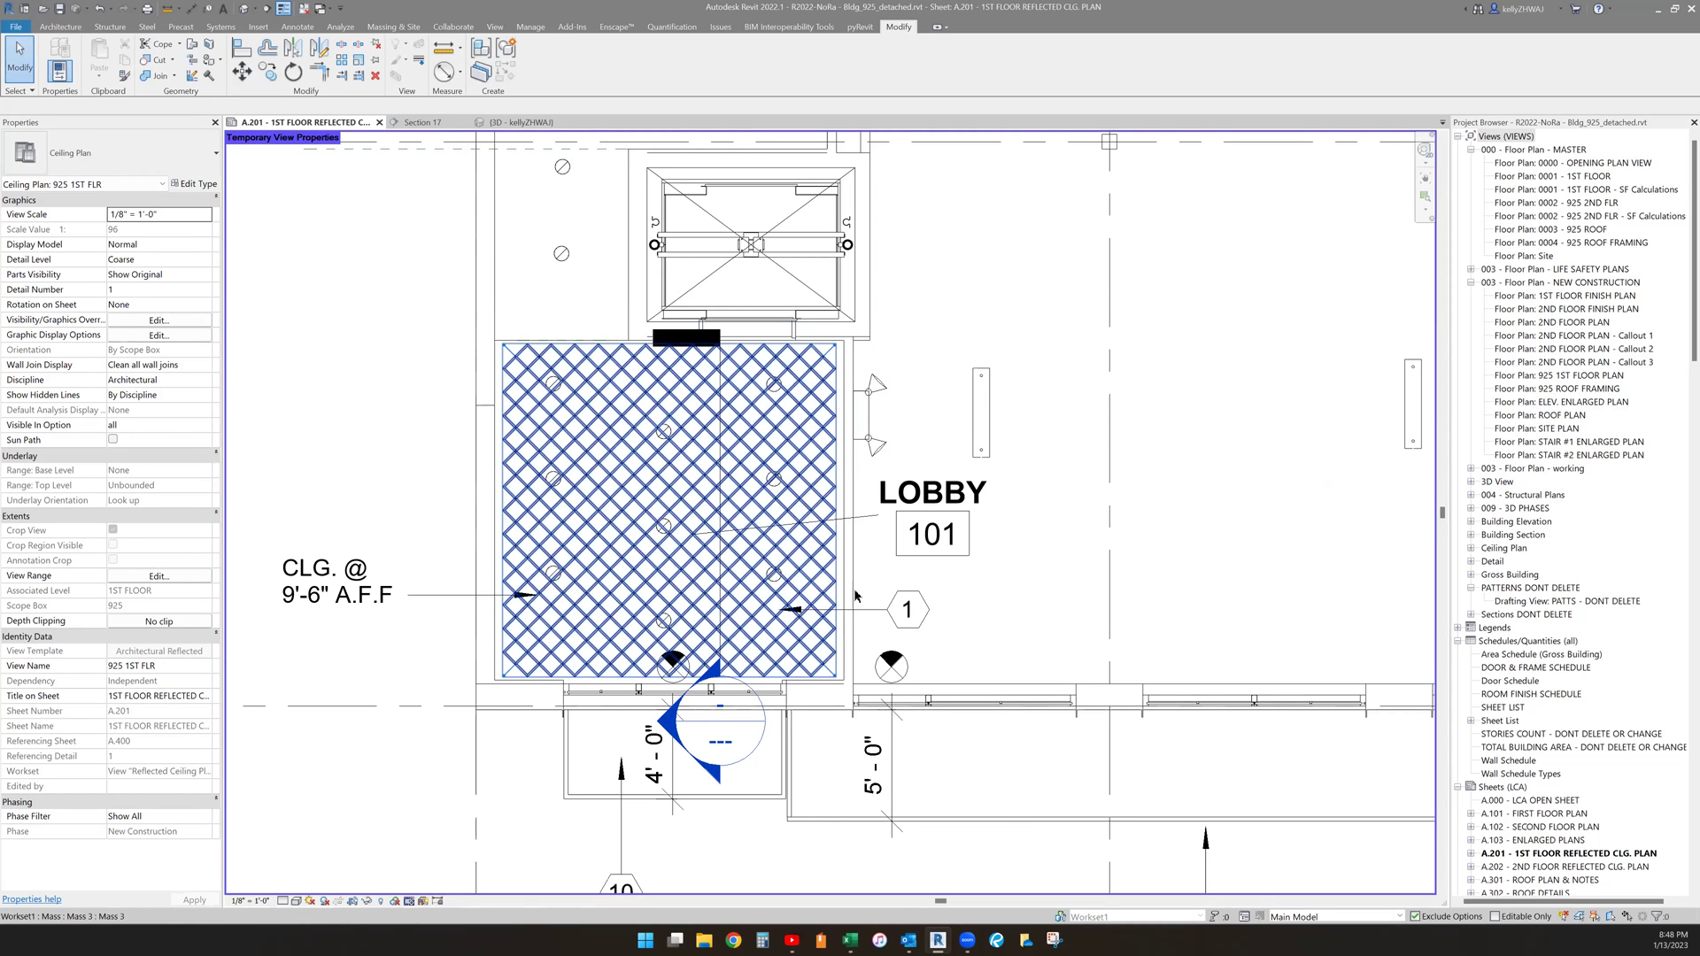
# - In Section 17, select the 9'6 DECO CEILING HGT reference plane after checking the mass
pyautogui.hotkey('ctrl', 'Tab')
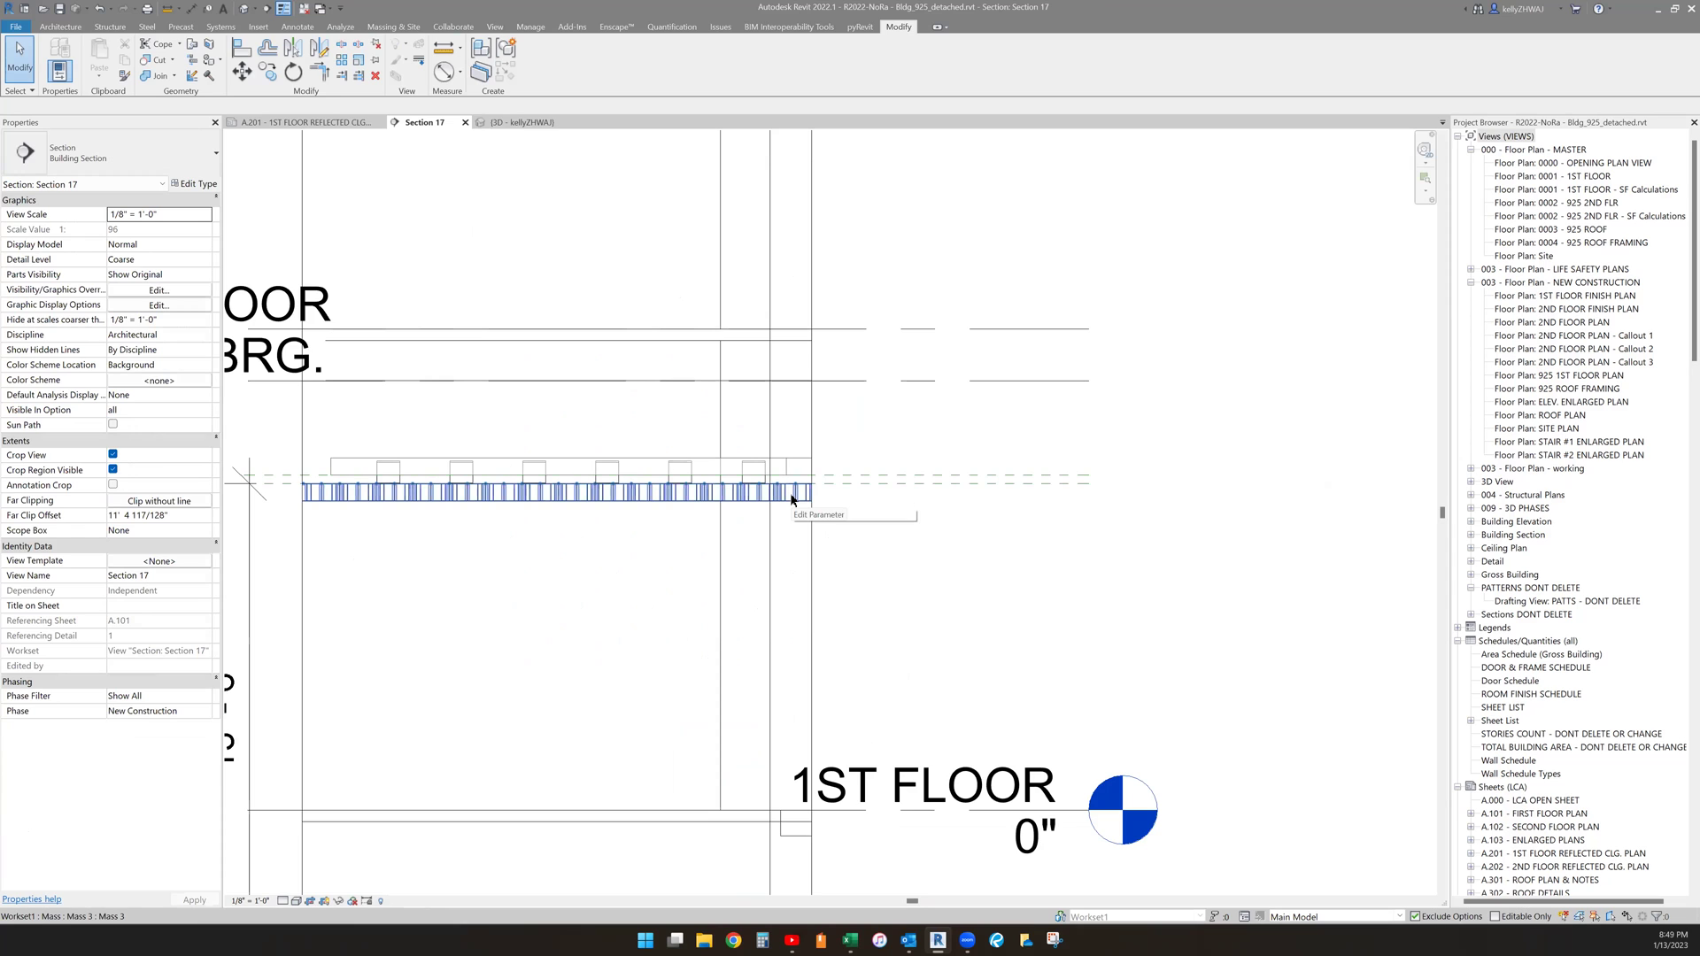
pyautogui.moveTo(670, 507); pyautogui.dragTo(800, 494, button='middle')
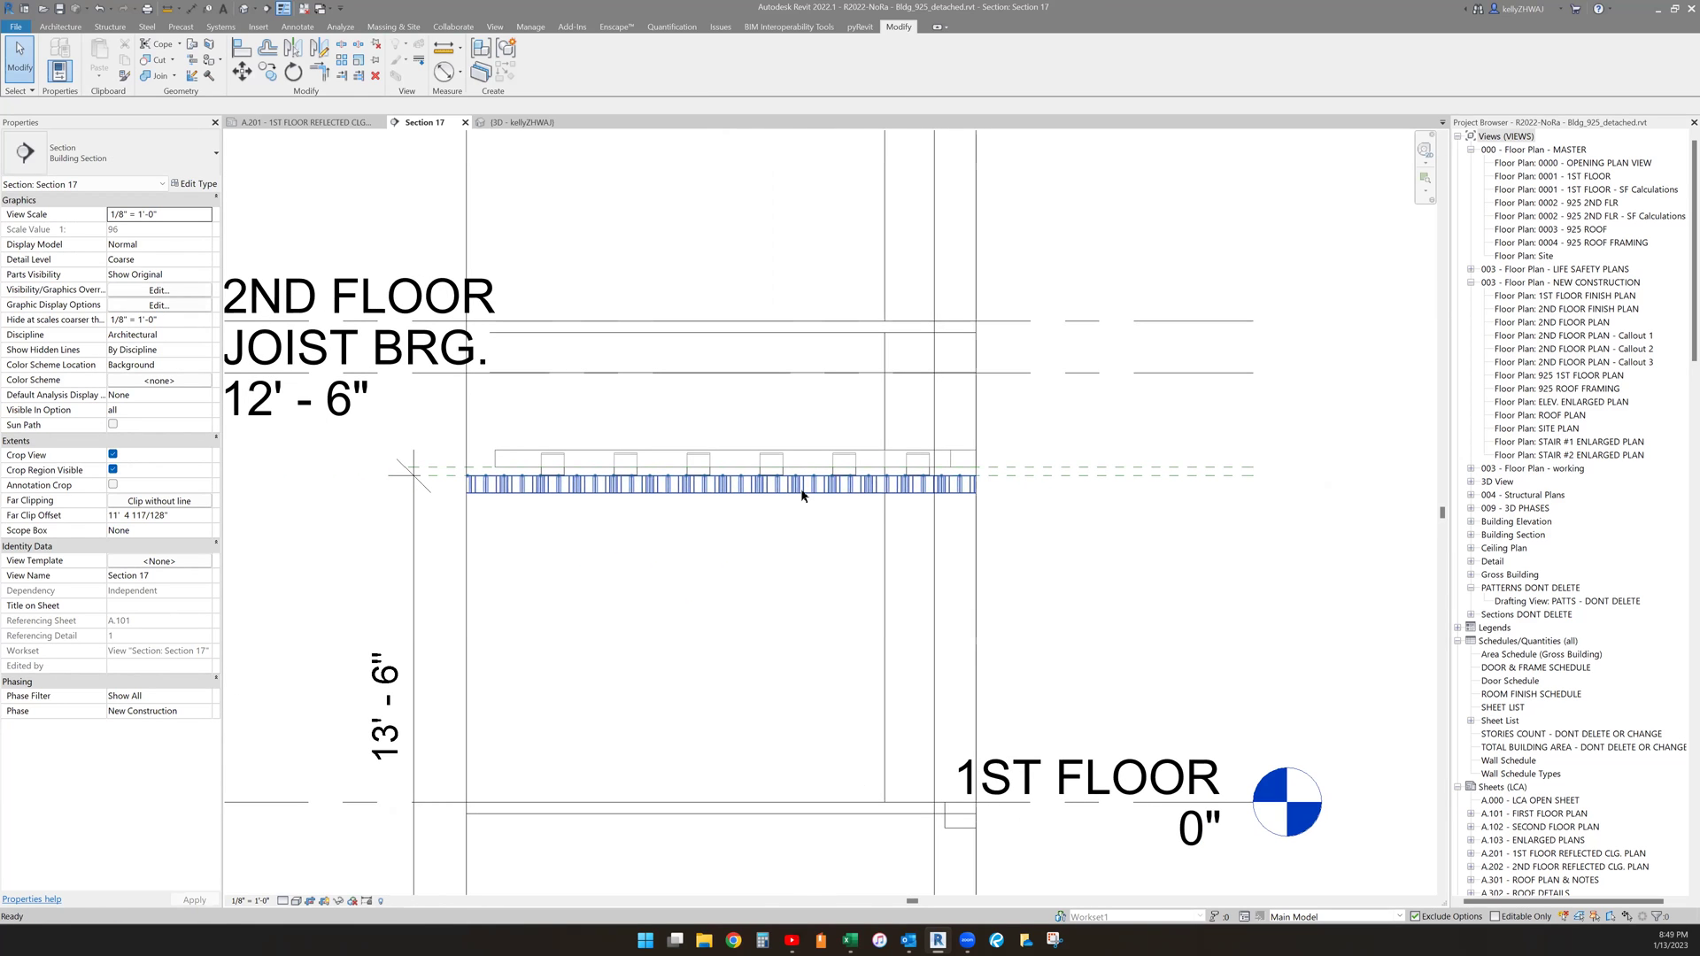
pyautogui.click(800, 488)
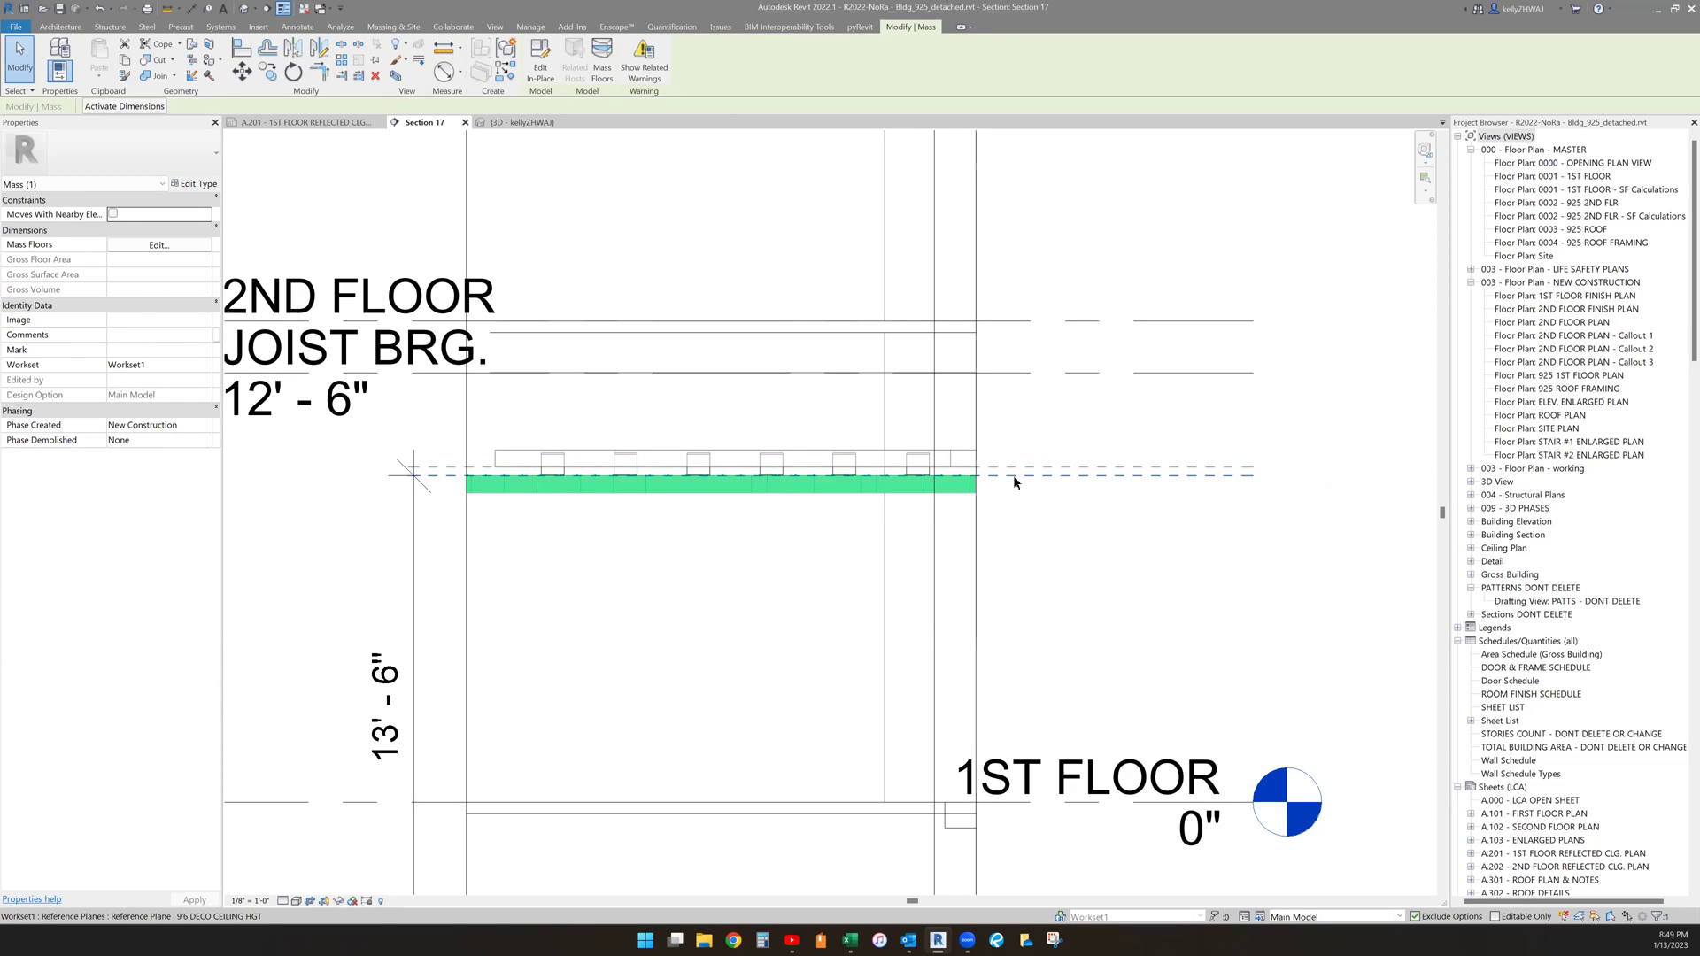
pyautogui.click(1014, 473)
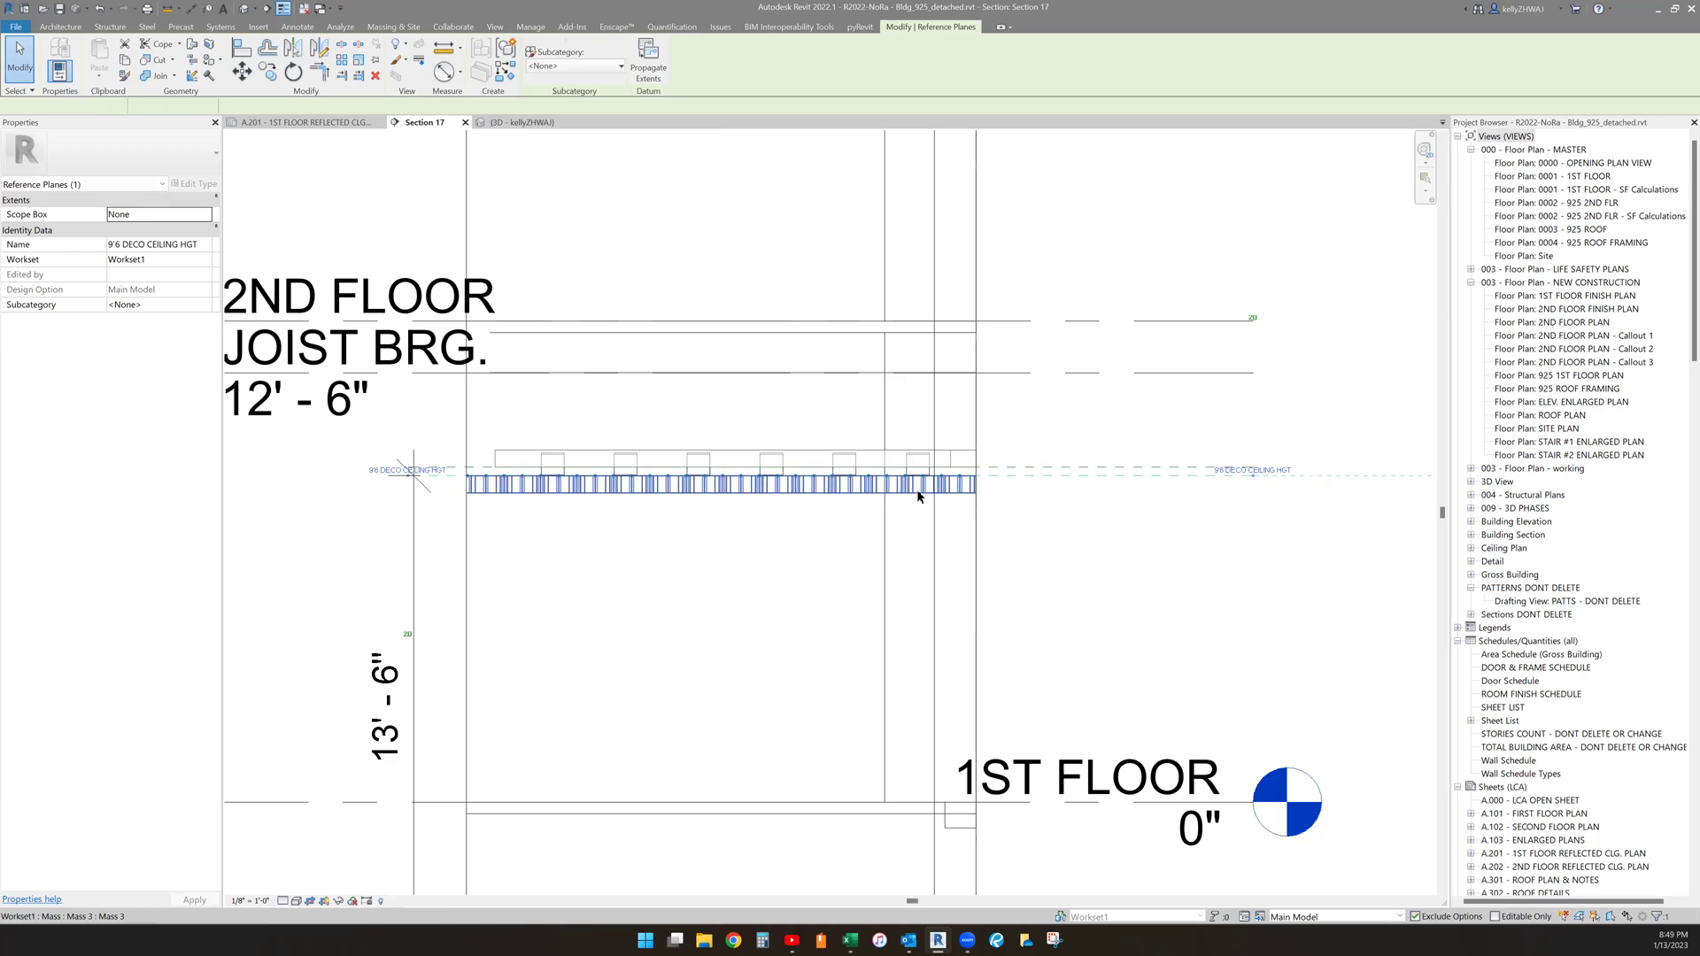
pyautogui.click(918, 487)
pyautogui.click(240, 71)
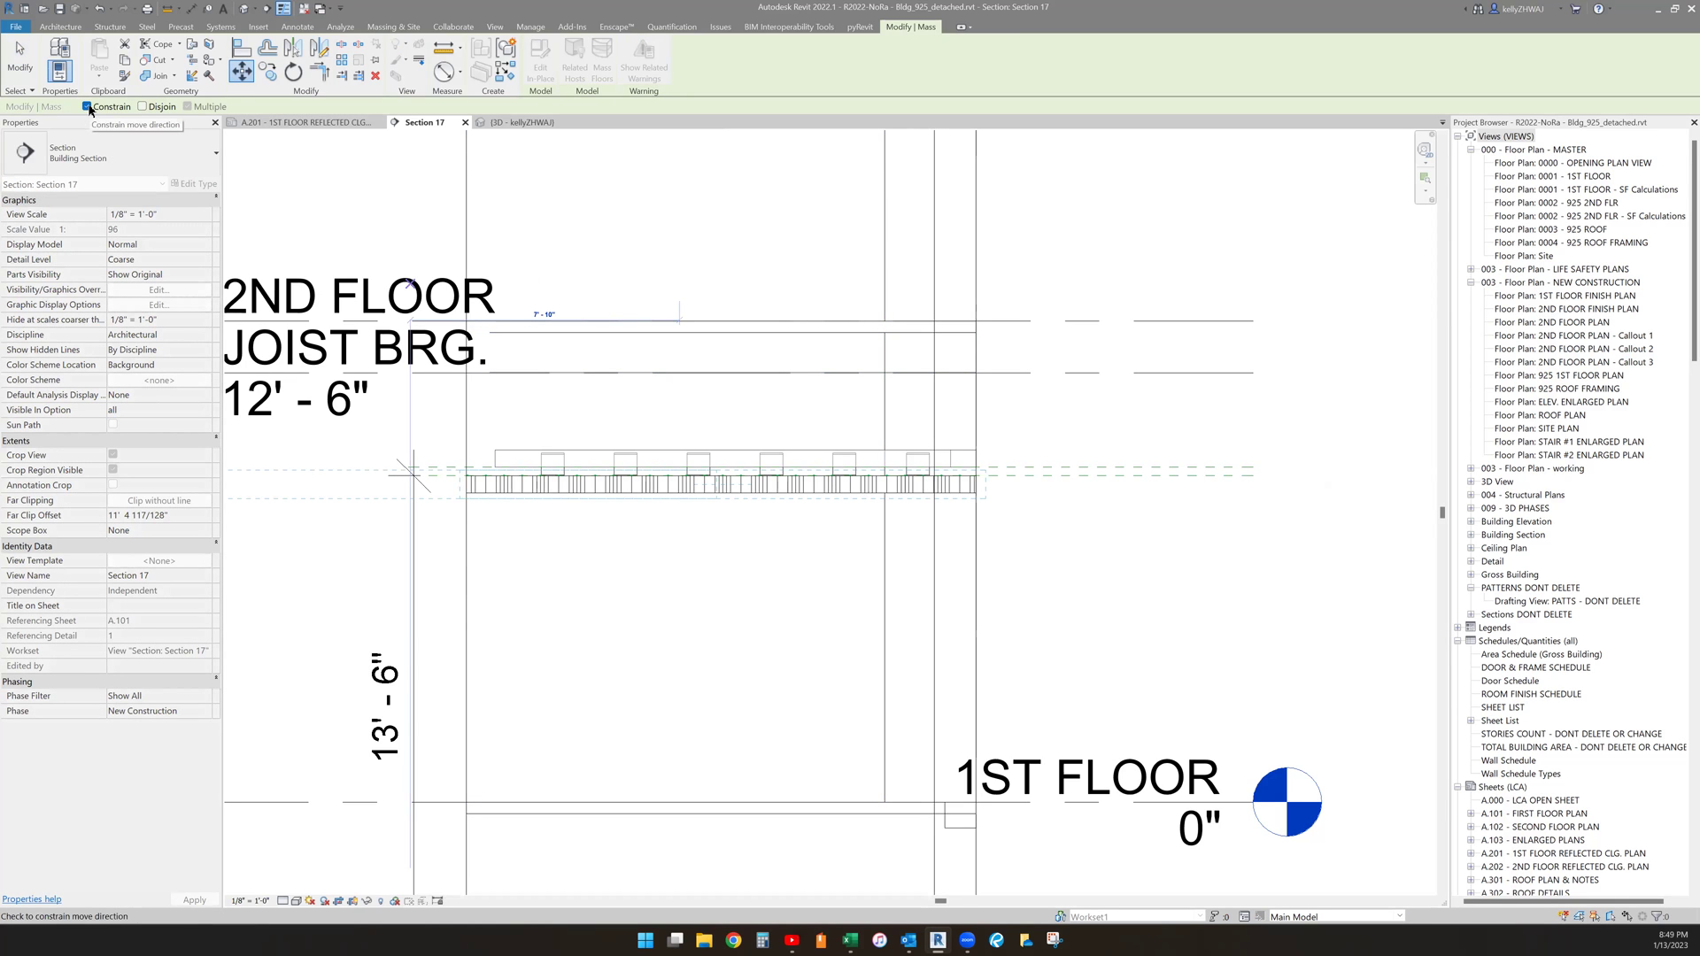
pyautogui.click(19, 54)
pyautogui.click(1020, 475)
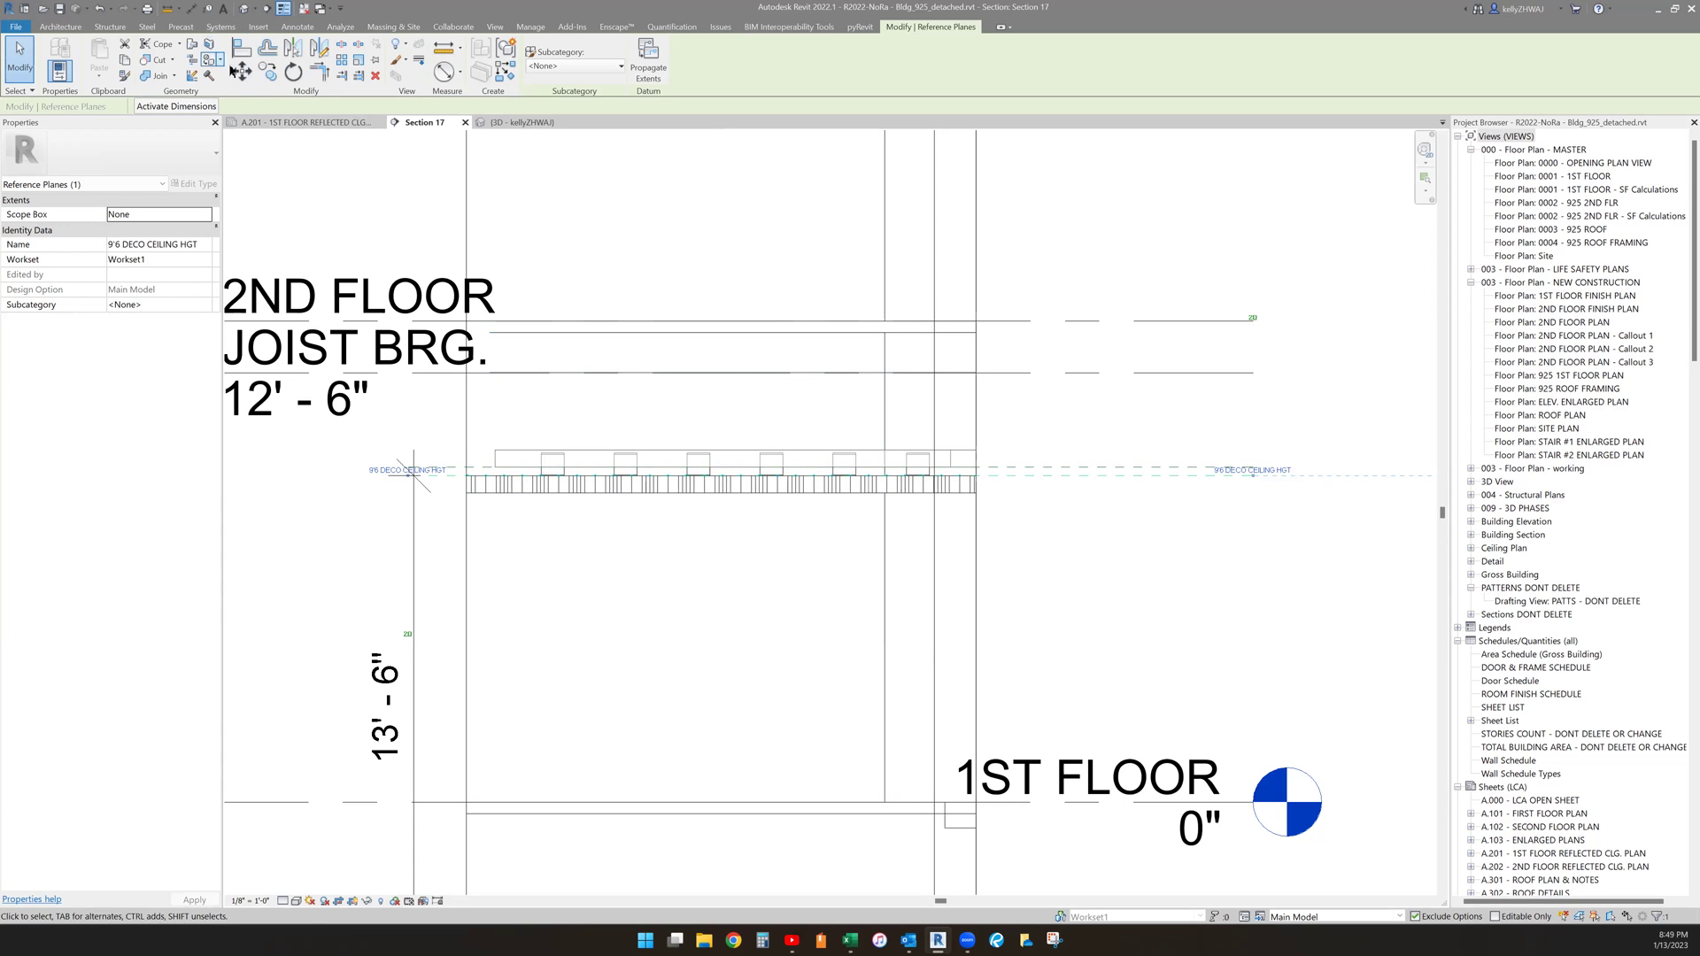
# - Move the 9'6 DECO CEILING HGT reference plane up 6 inches, cancelling a second move
pyautogui.click(240, 70)
pyautogui.click(1023, 511)
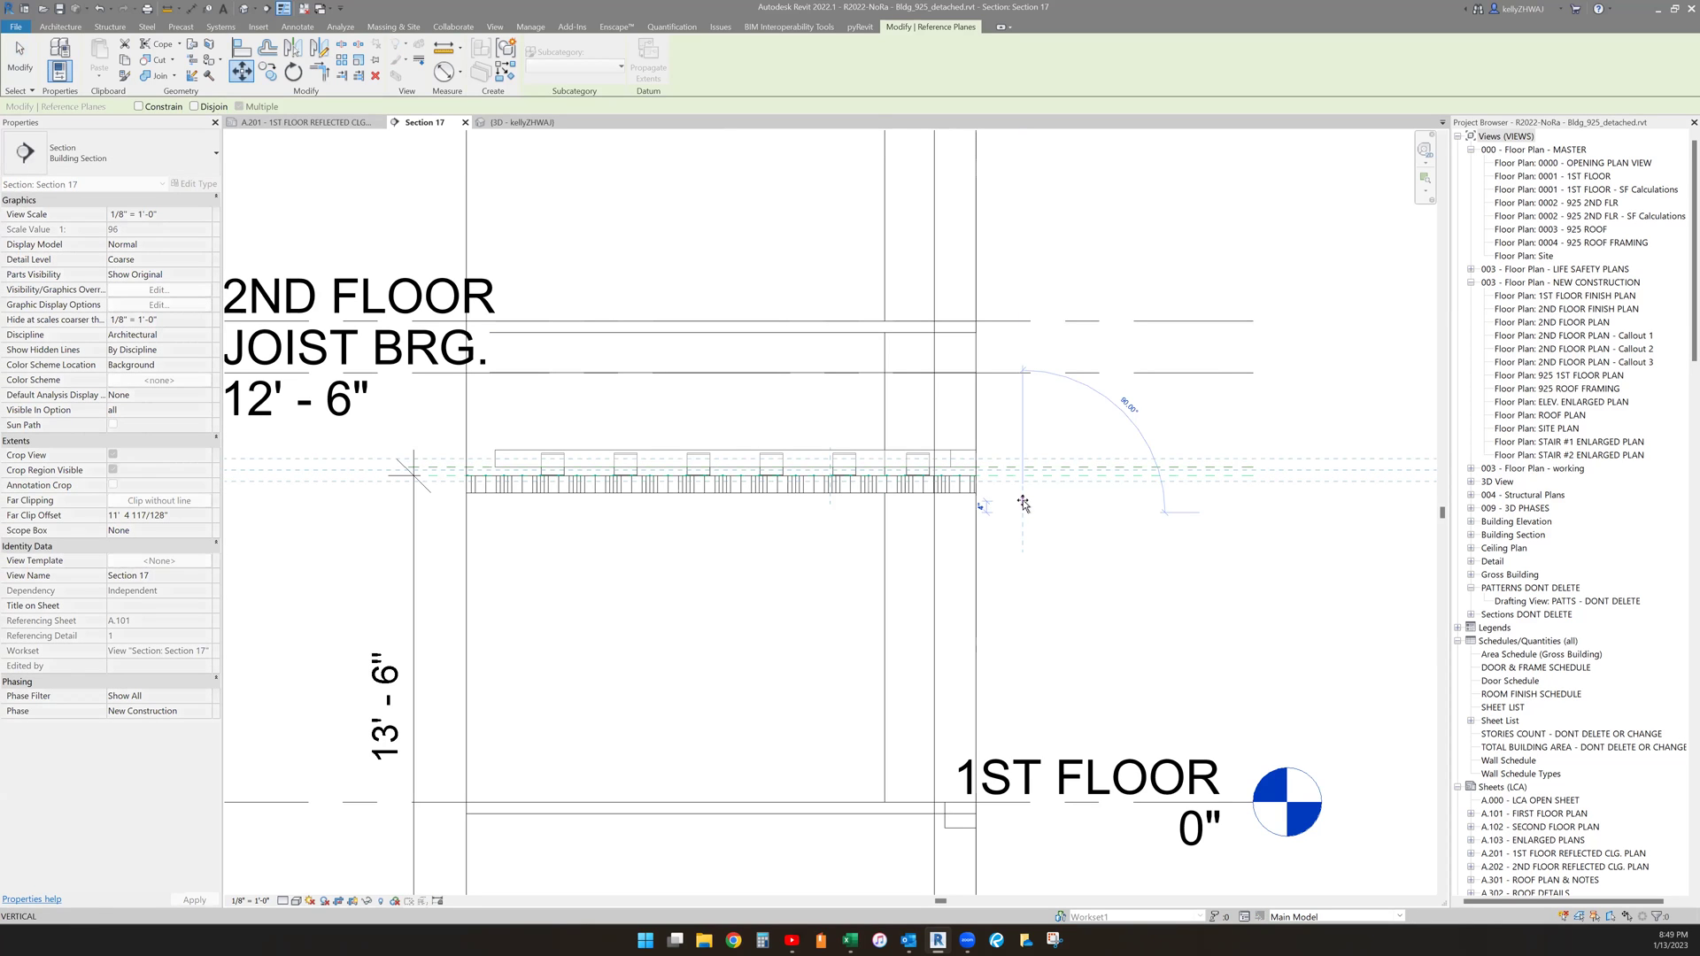
pyautogui.write('6')
pyautogui.press('Return')
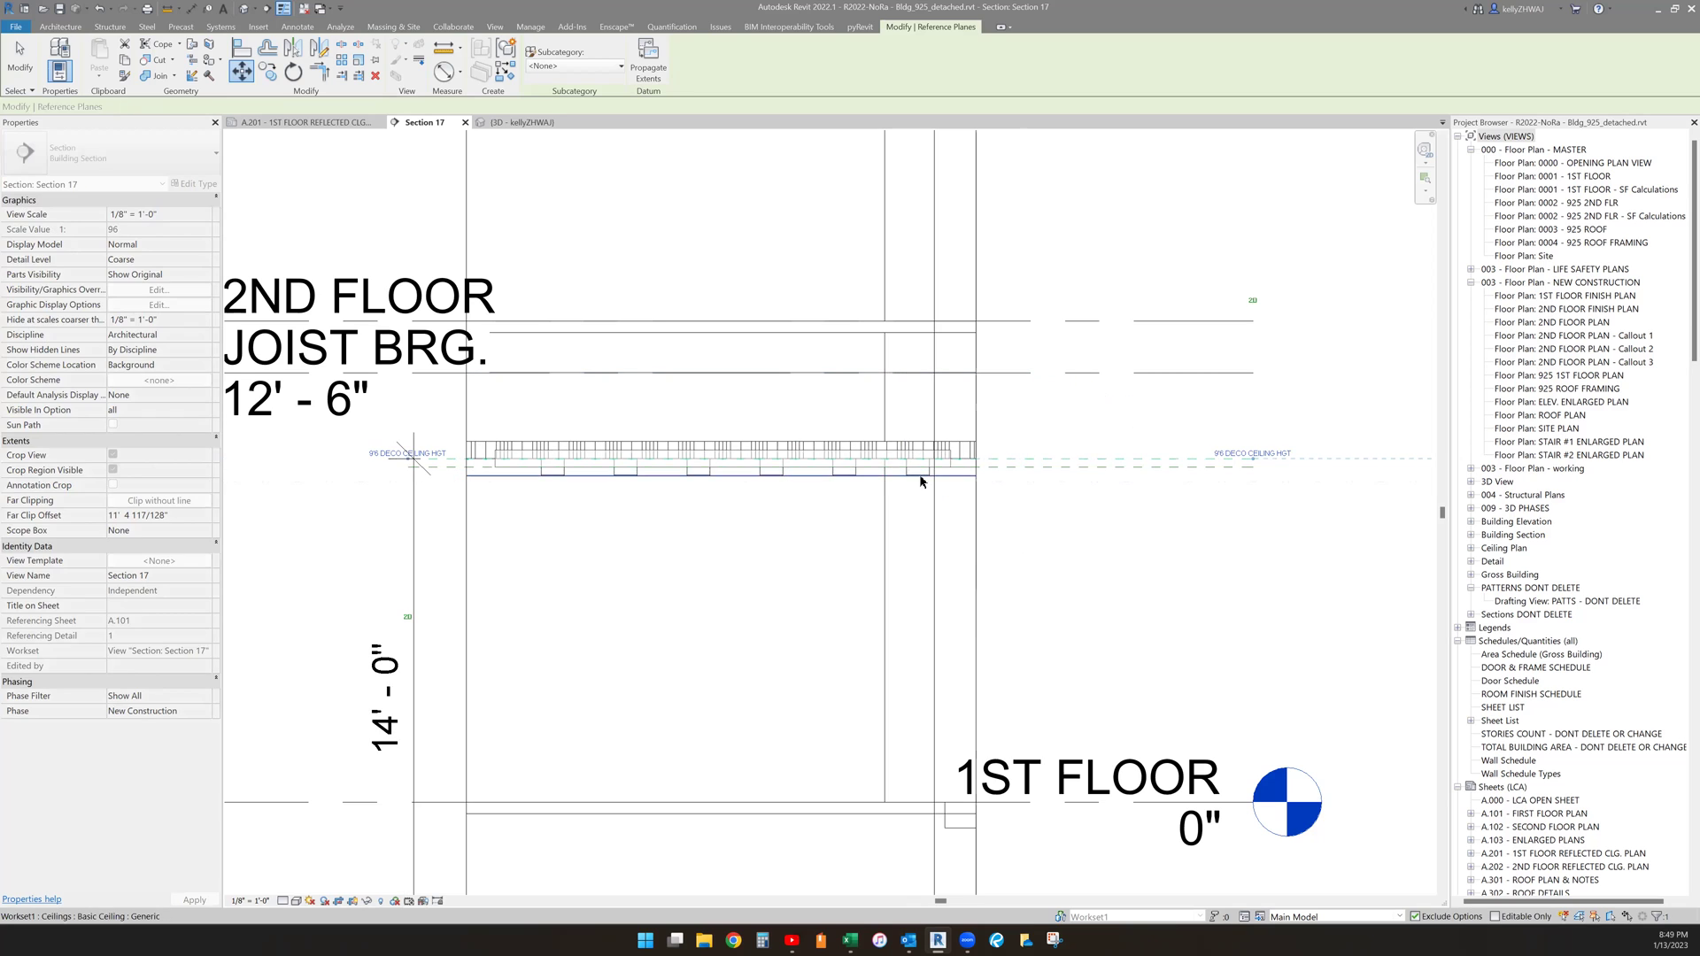
pyautogui.scroll(2, 974, 458)
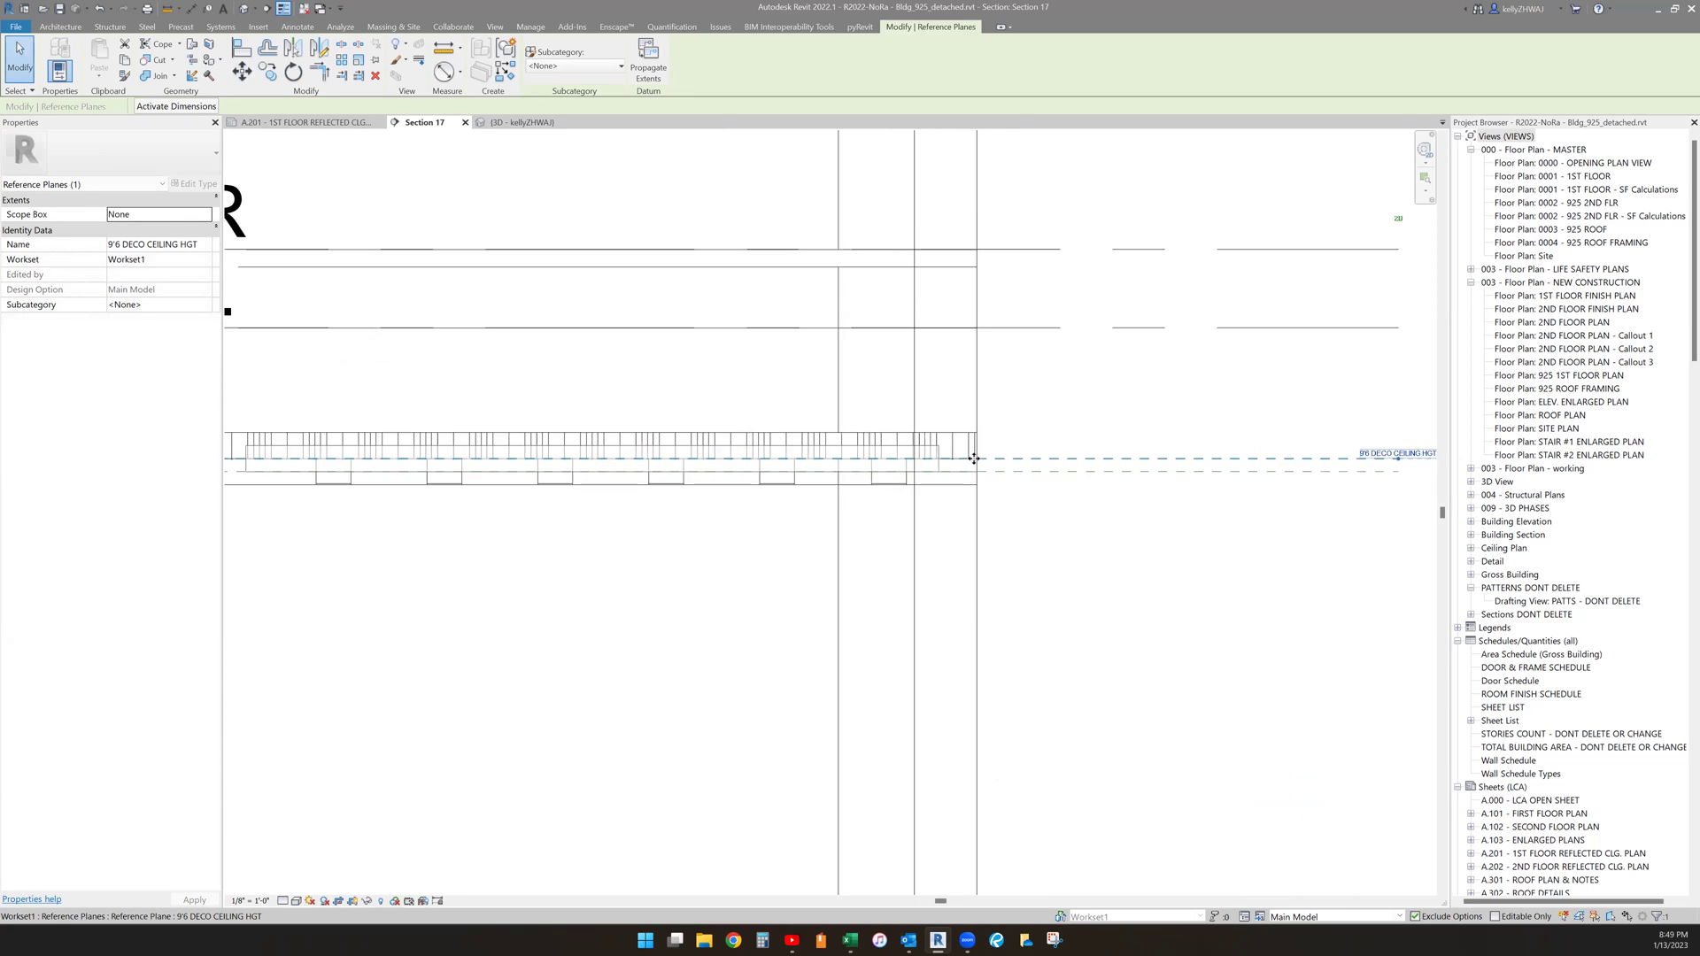
pyautogui.scroll(2, 974, 459)
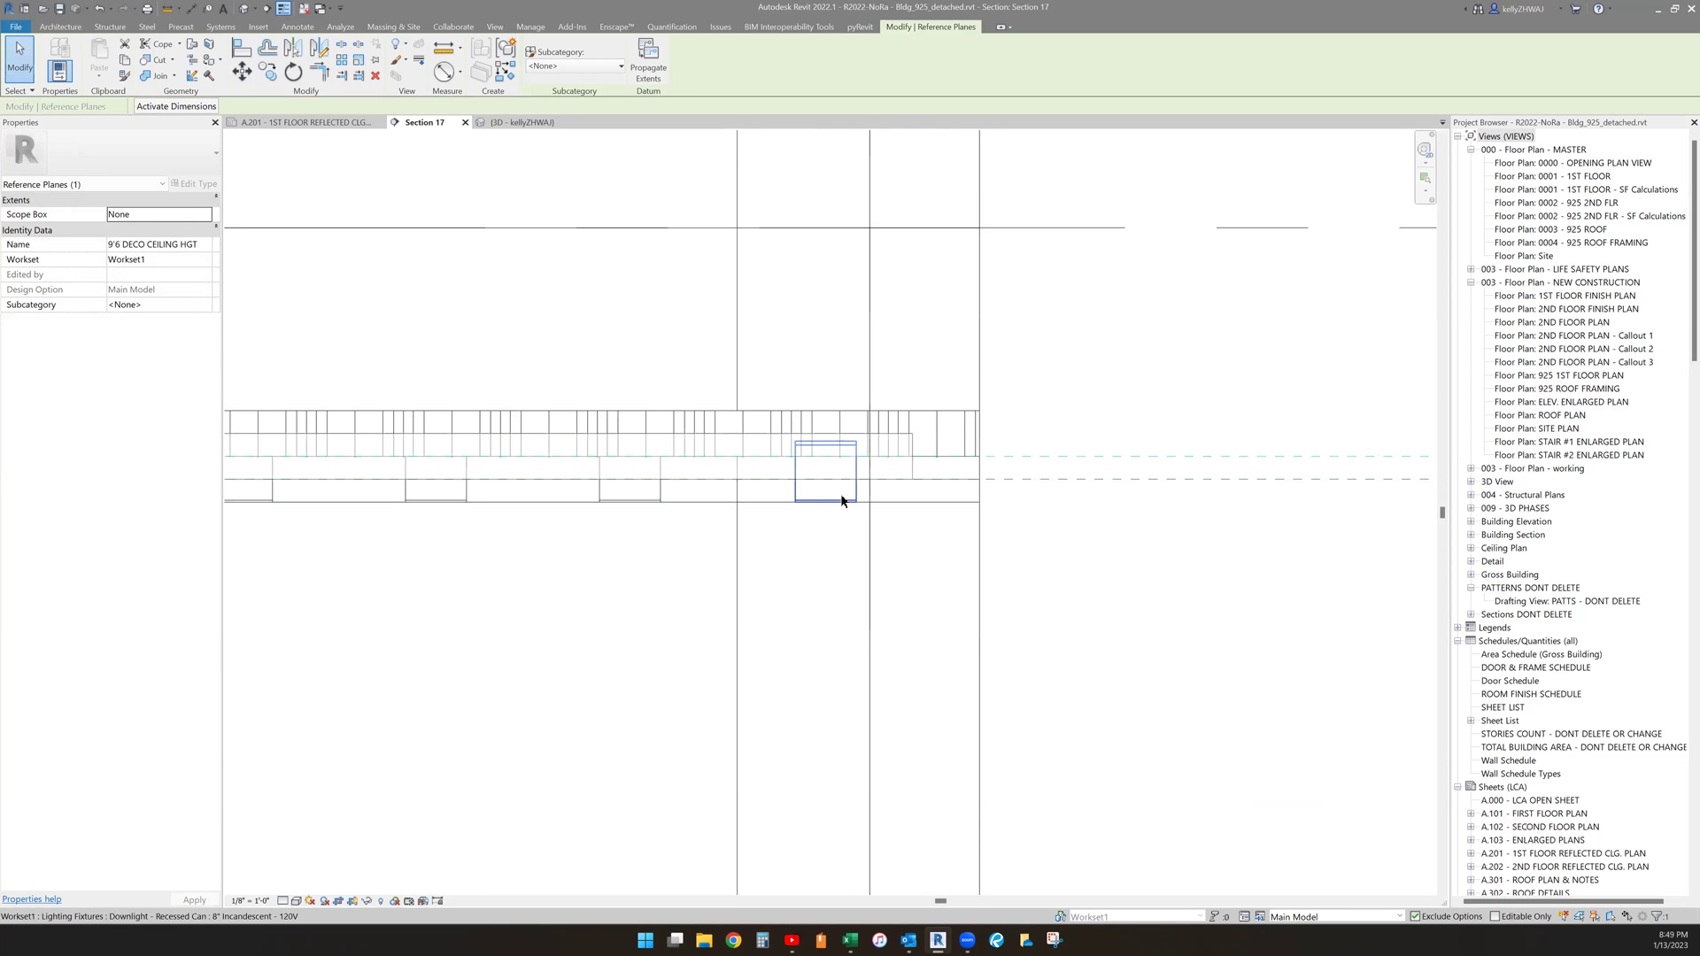
pyautogui.click(241, 69)
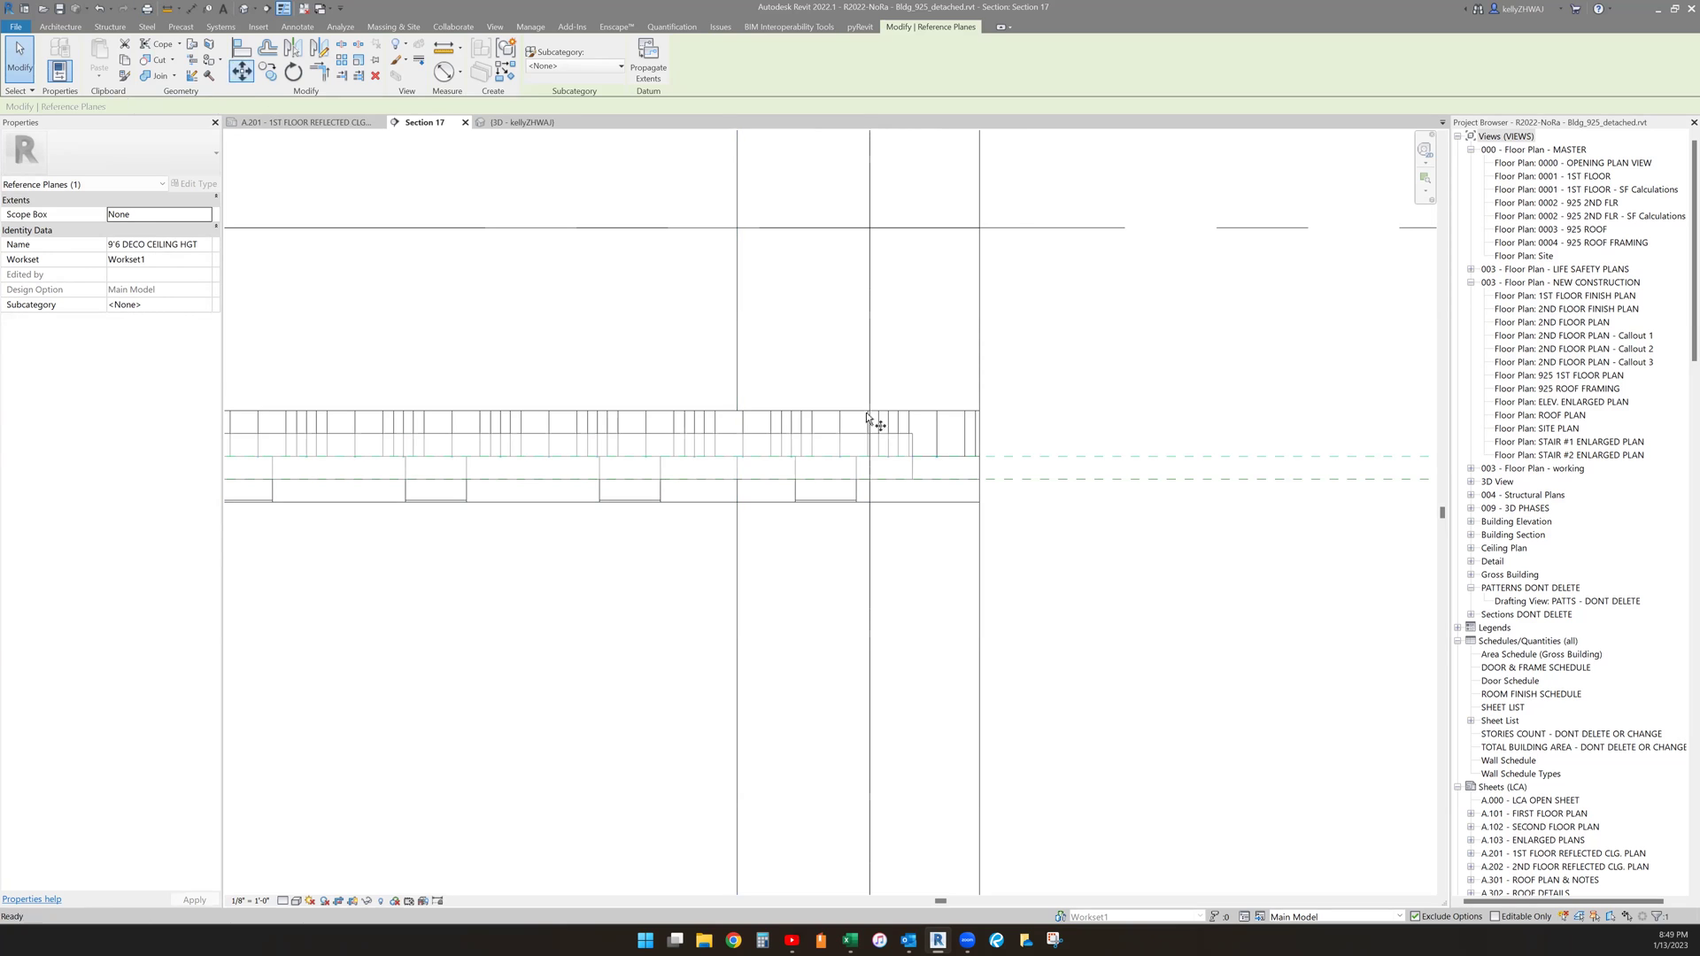
pyautogui.click(1049, 458)
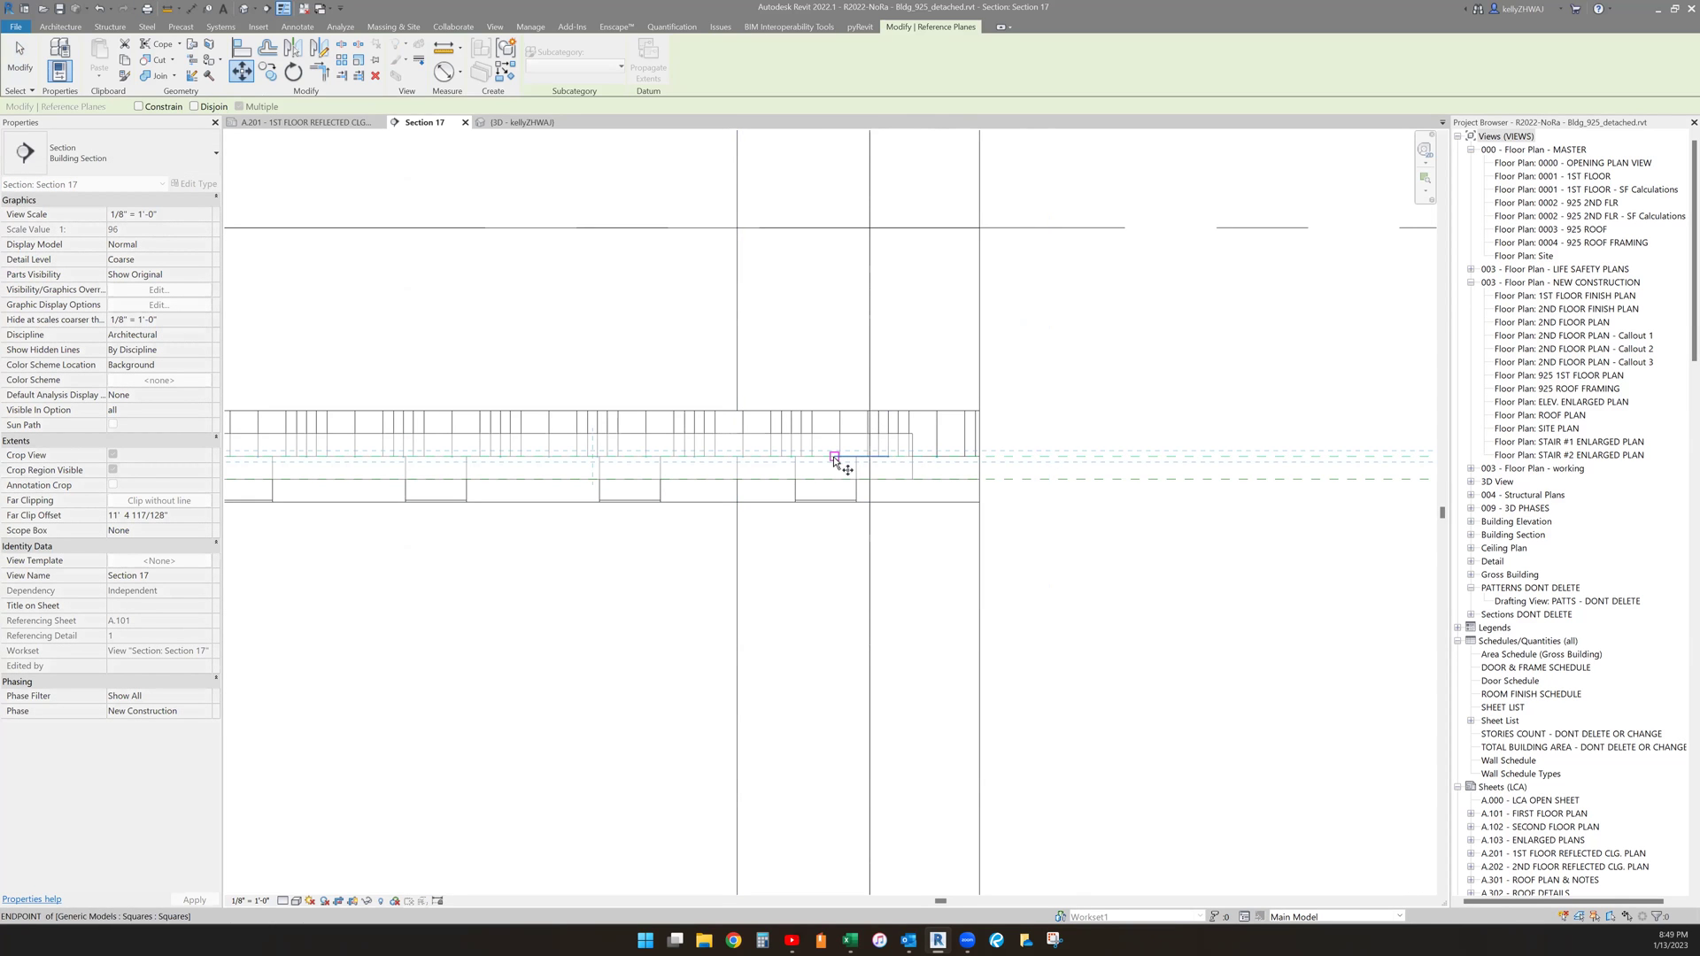
pyautogui.click(1033, 476)
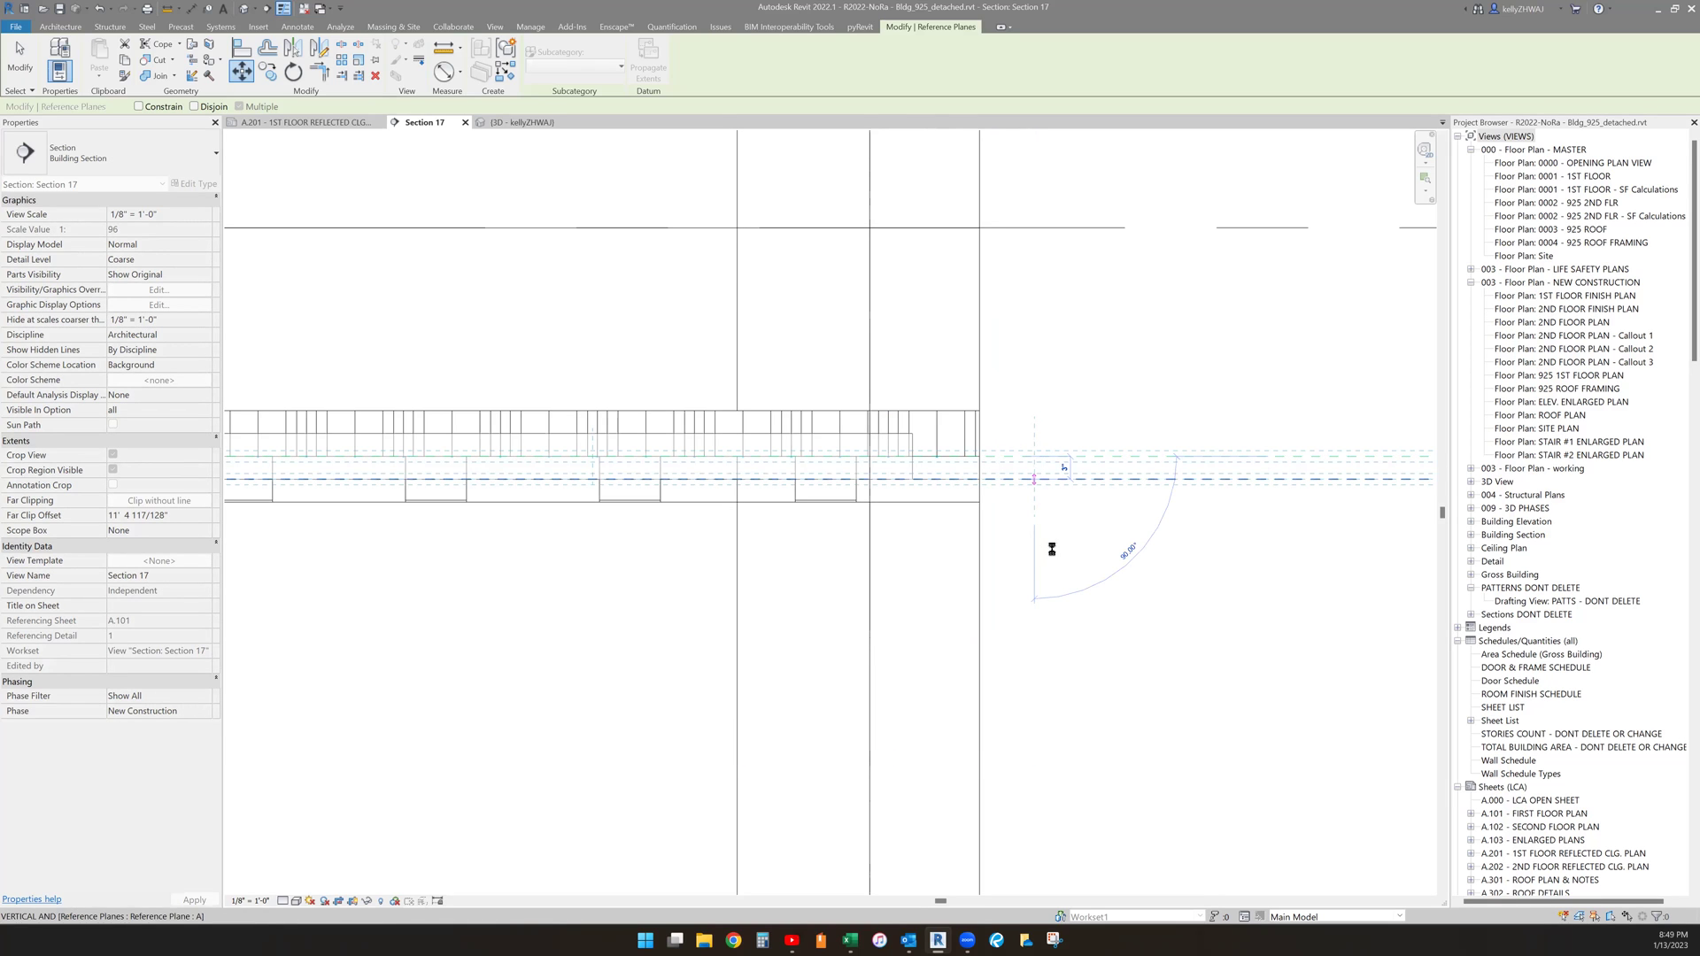
pyautogui.press('Escape')
pyautogui.scroll(-2, 1041, 559)
pyautogui.scroll(-2, 1039, 558)
pyautogui.scroll(-2, 1040, 565)
pyautogui.scroll(-1, 1042, 531)
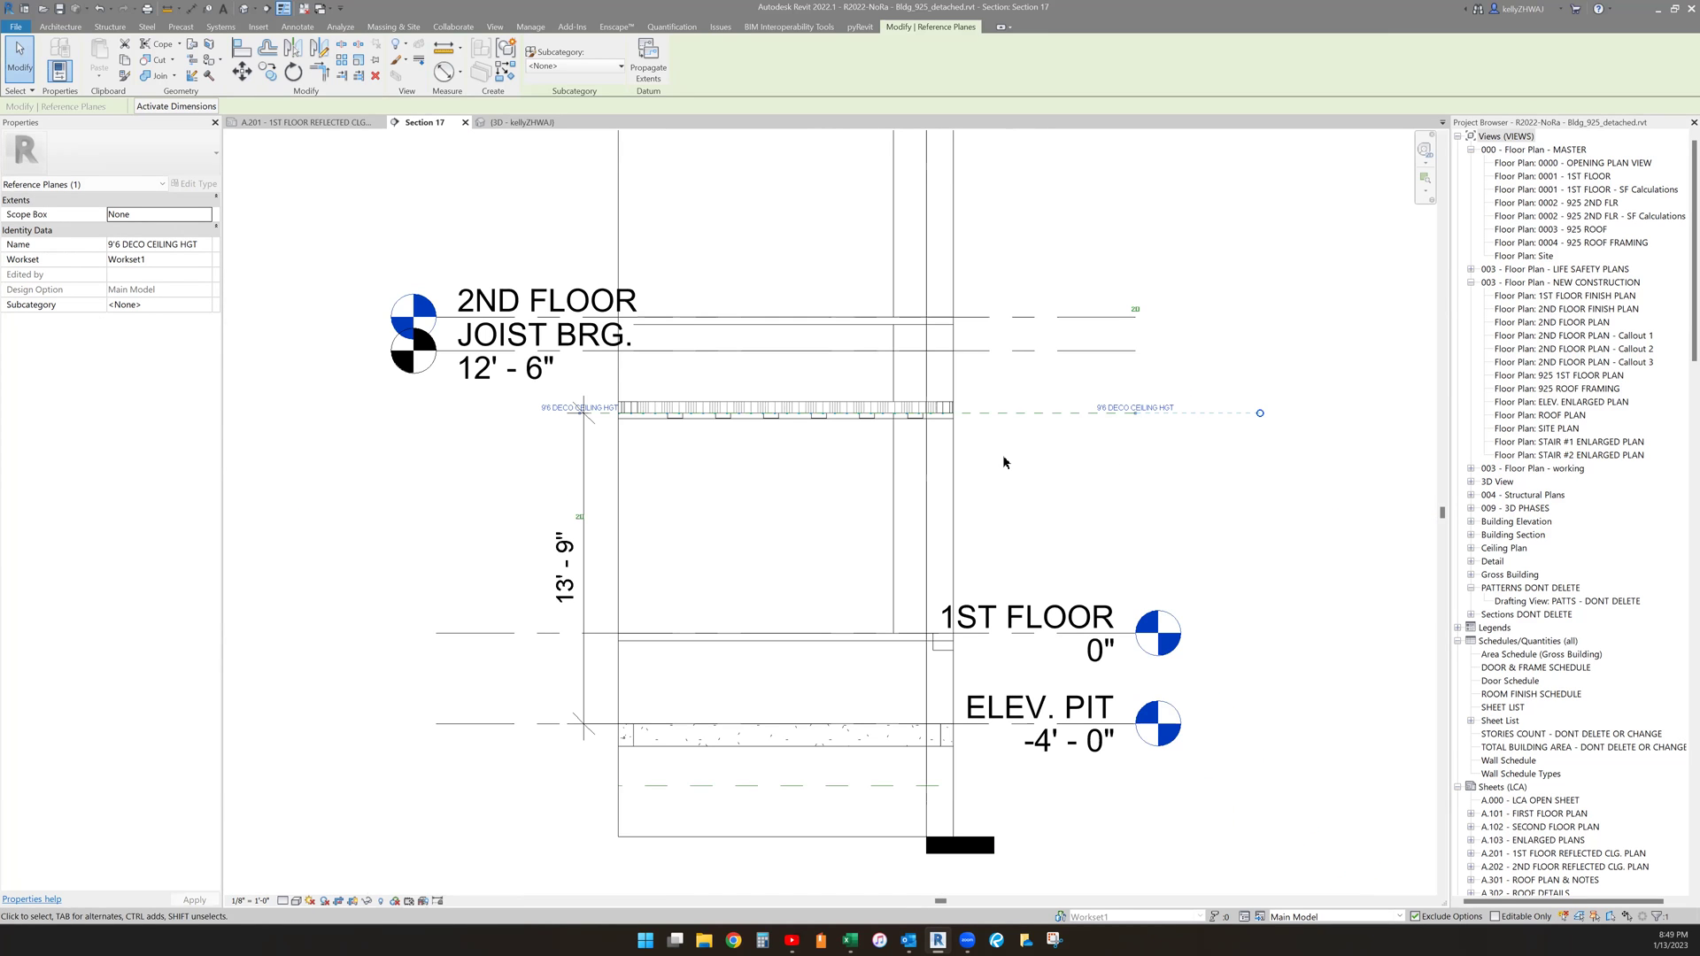
# - On the A.201 ceiling plan, choose Restore View Properties under Temporary View Properties
pyautogui.click(1032, 495)
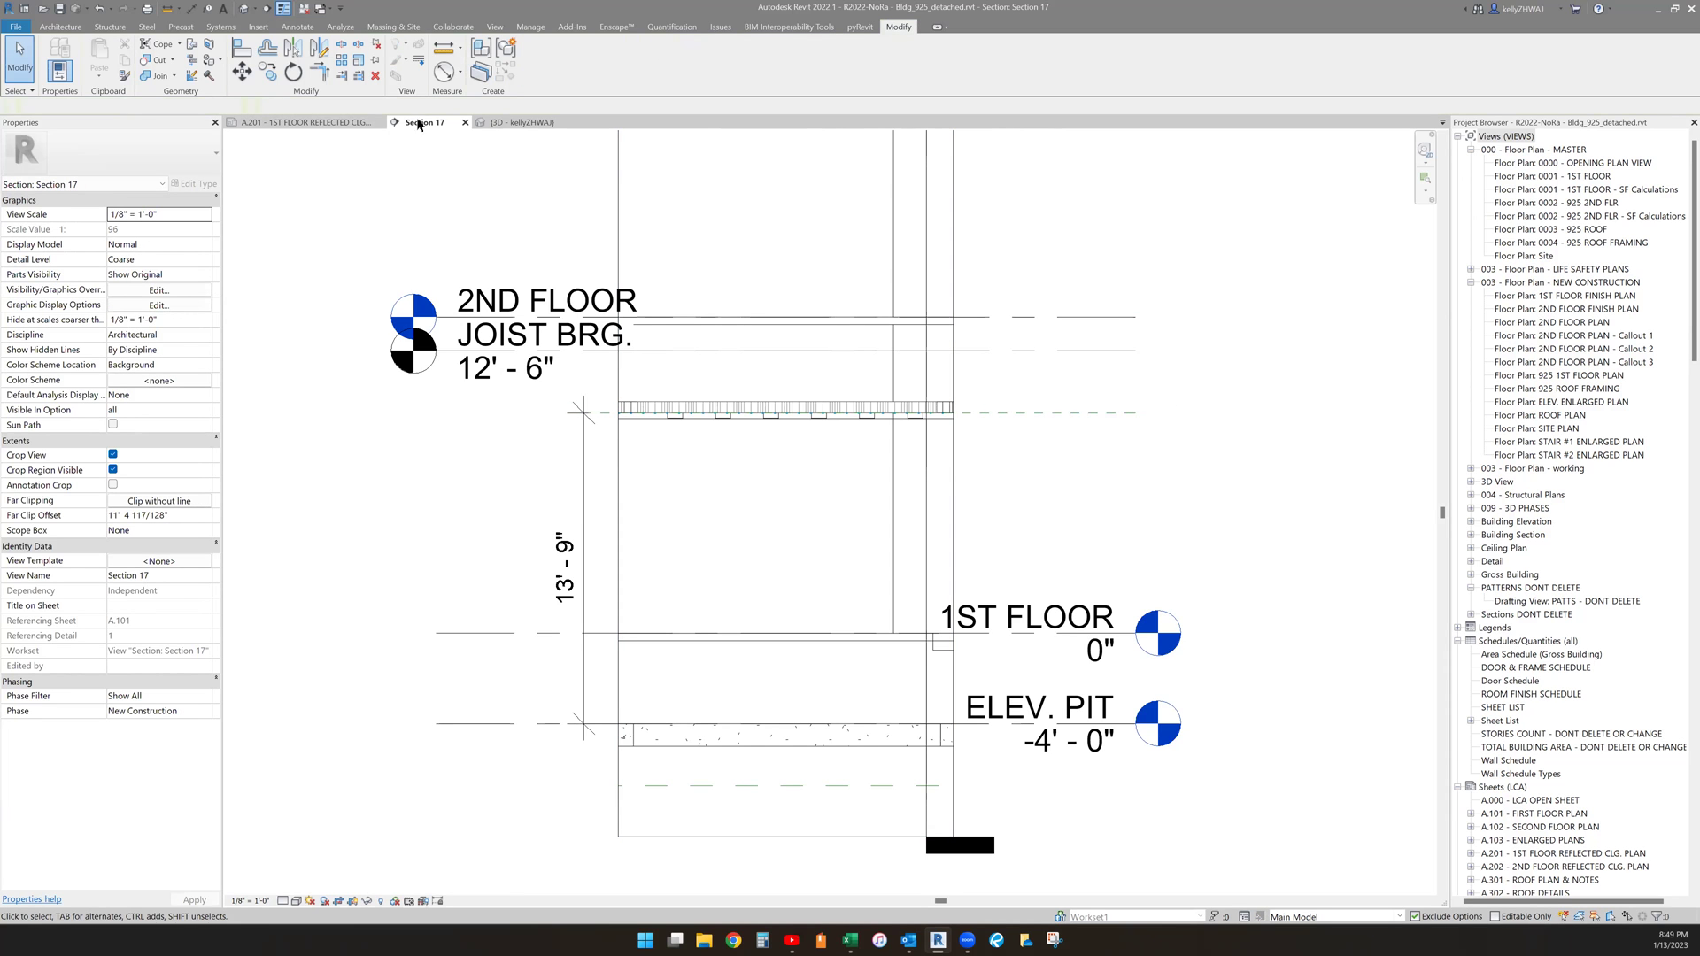
pyautogui.hotkey('ctrl', 'Tab')
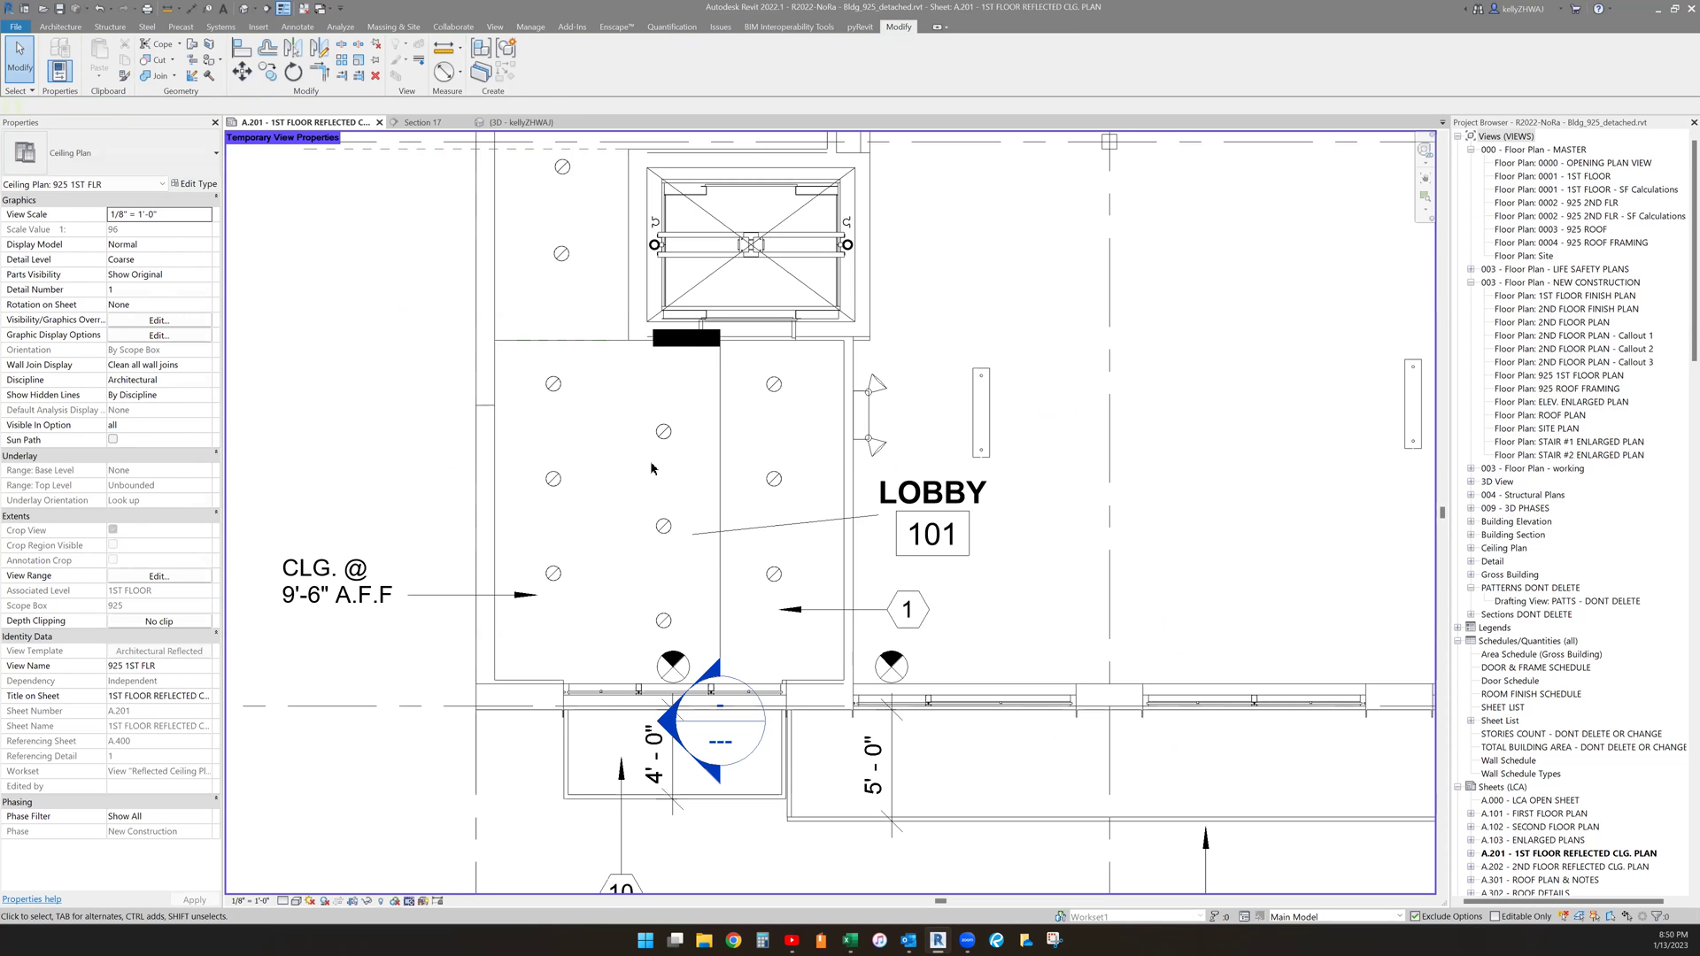
pyautogui.click(650, 461)
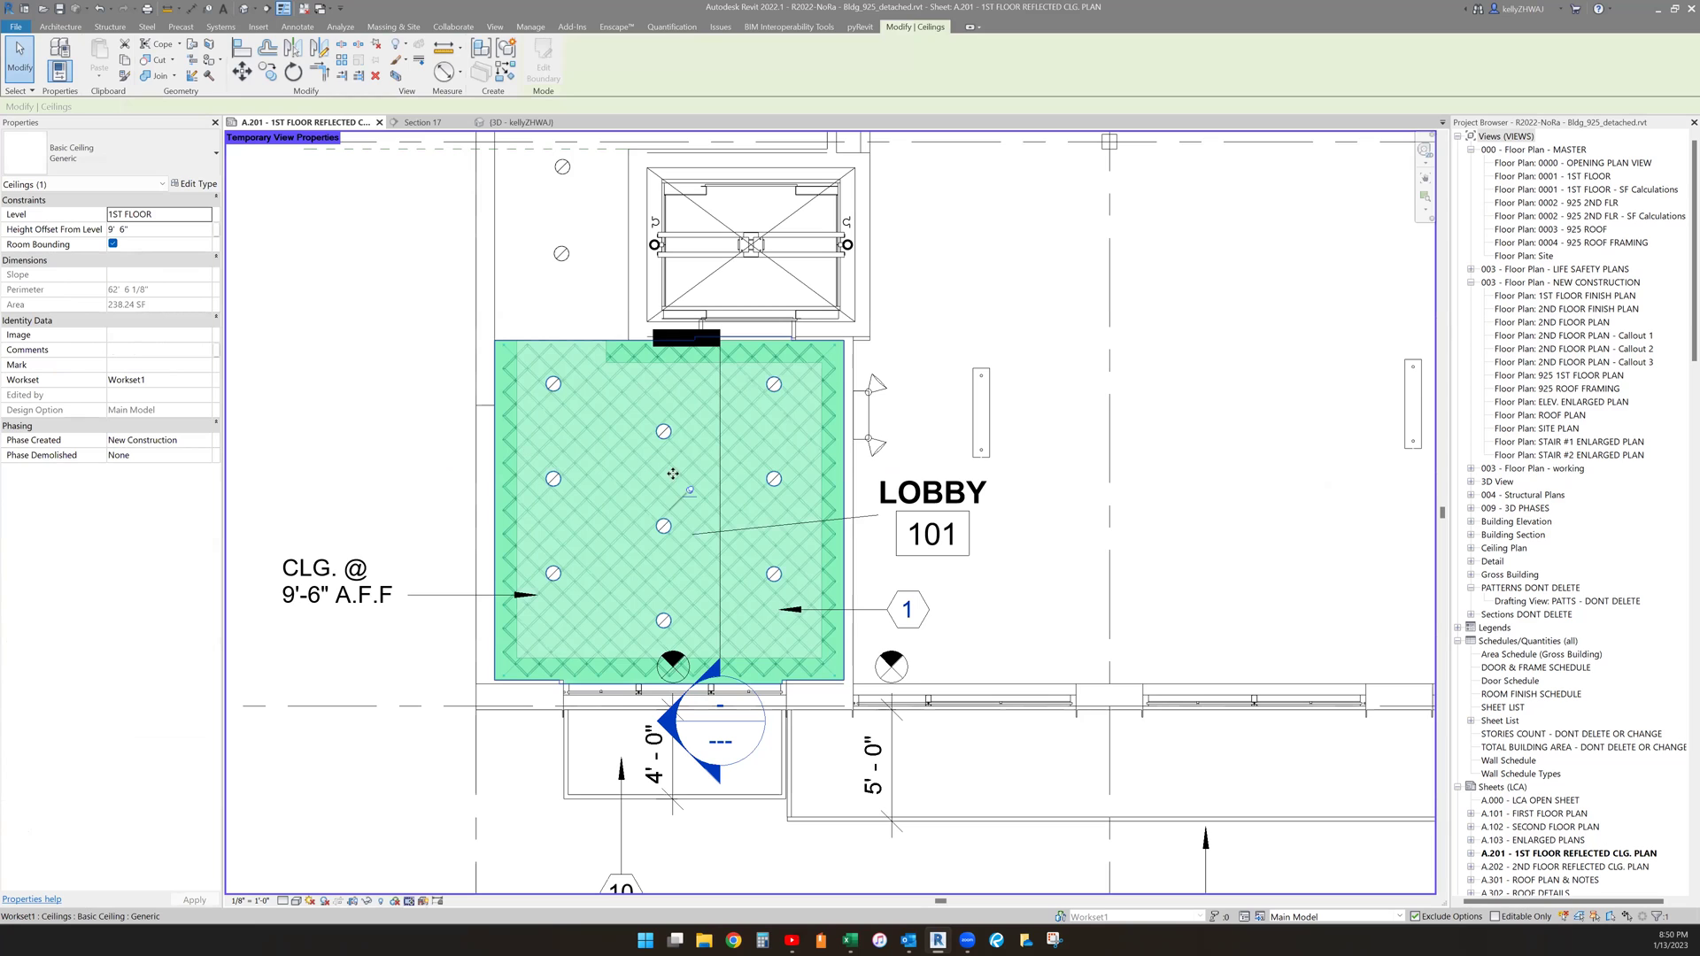
pyautogui.press('Escape')
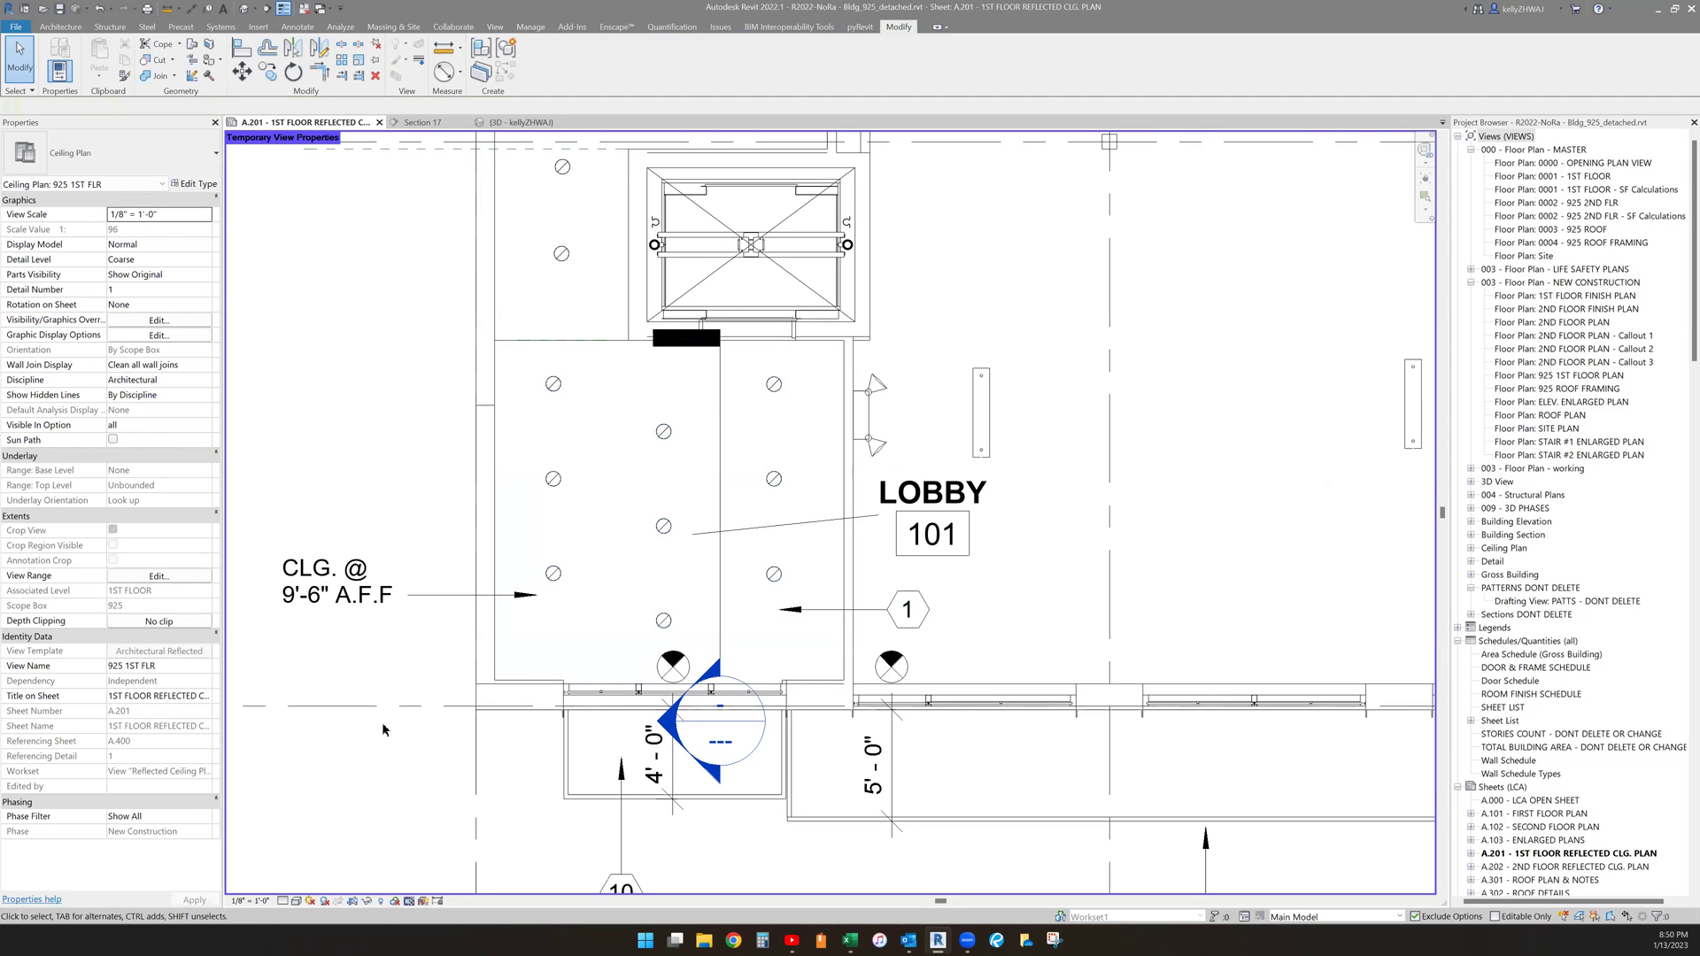
pyautogui.click(409, 900)
pyautogui.click(442, 887)
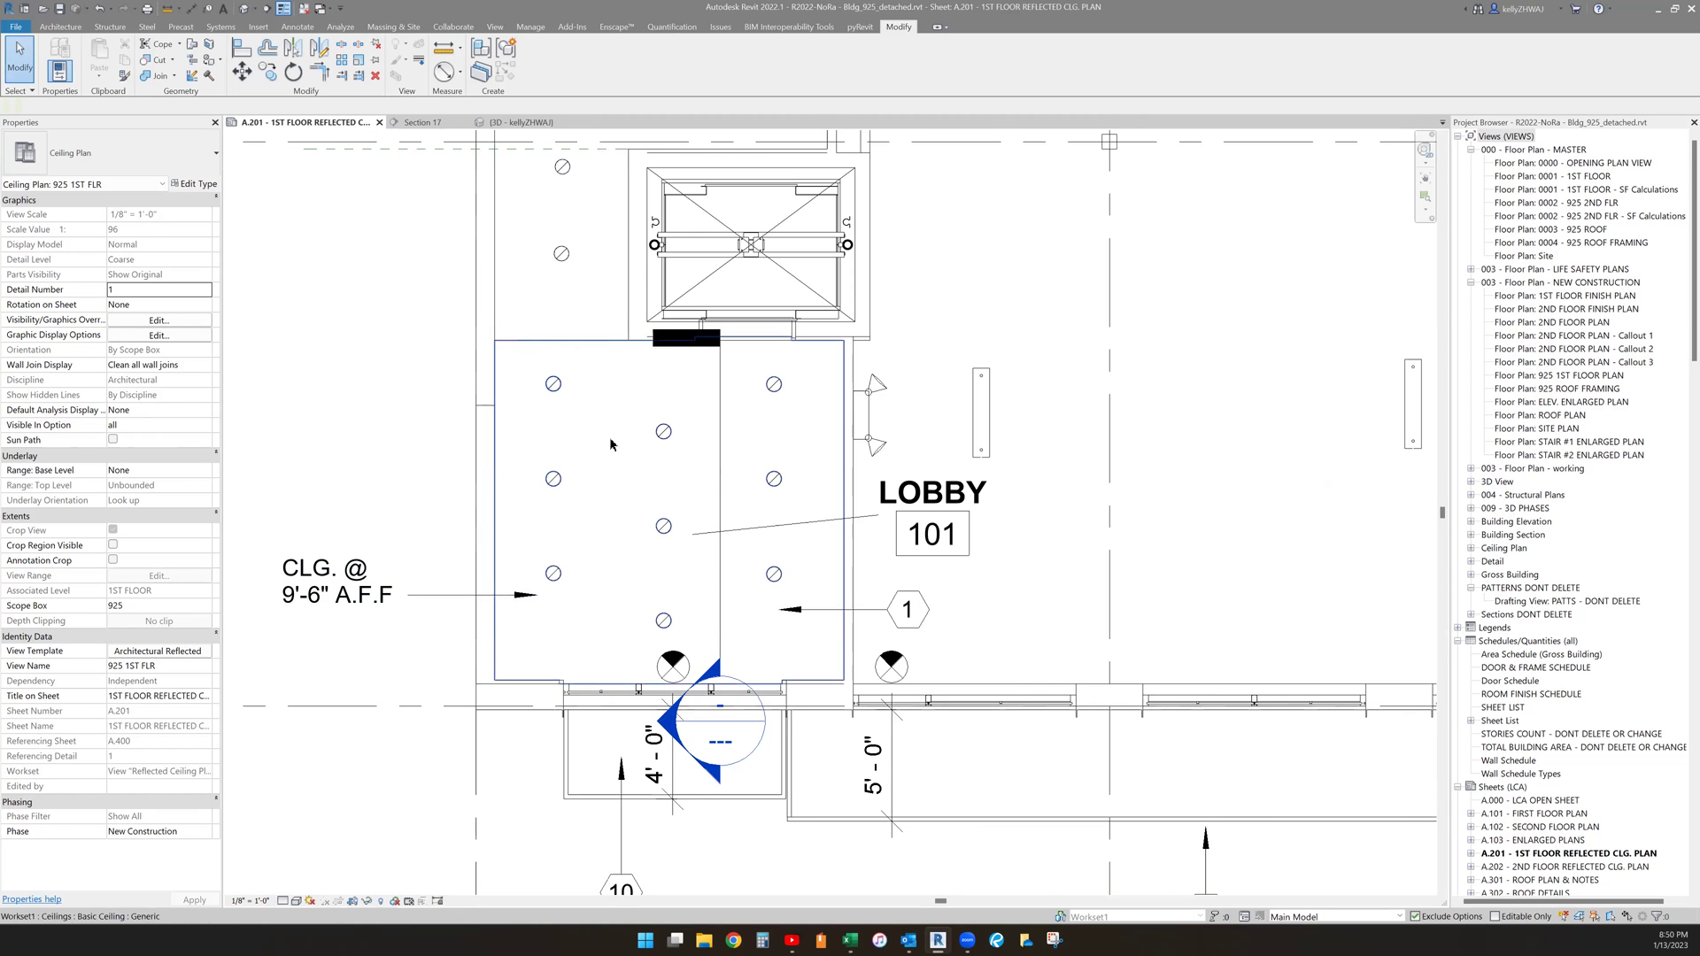
pyautogui.scroll(-1, 611, 532)
pyautogui.scroll(-1, 589, 558)
pyautogui.scroll(-1, 587, 558)
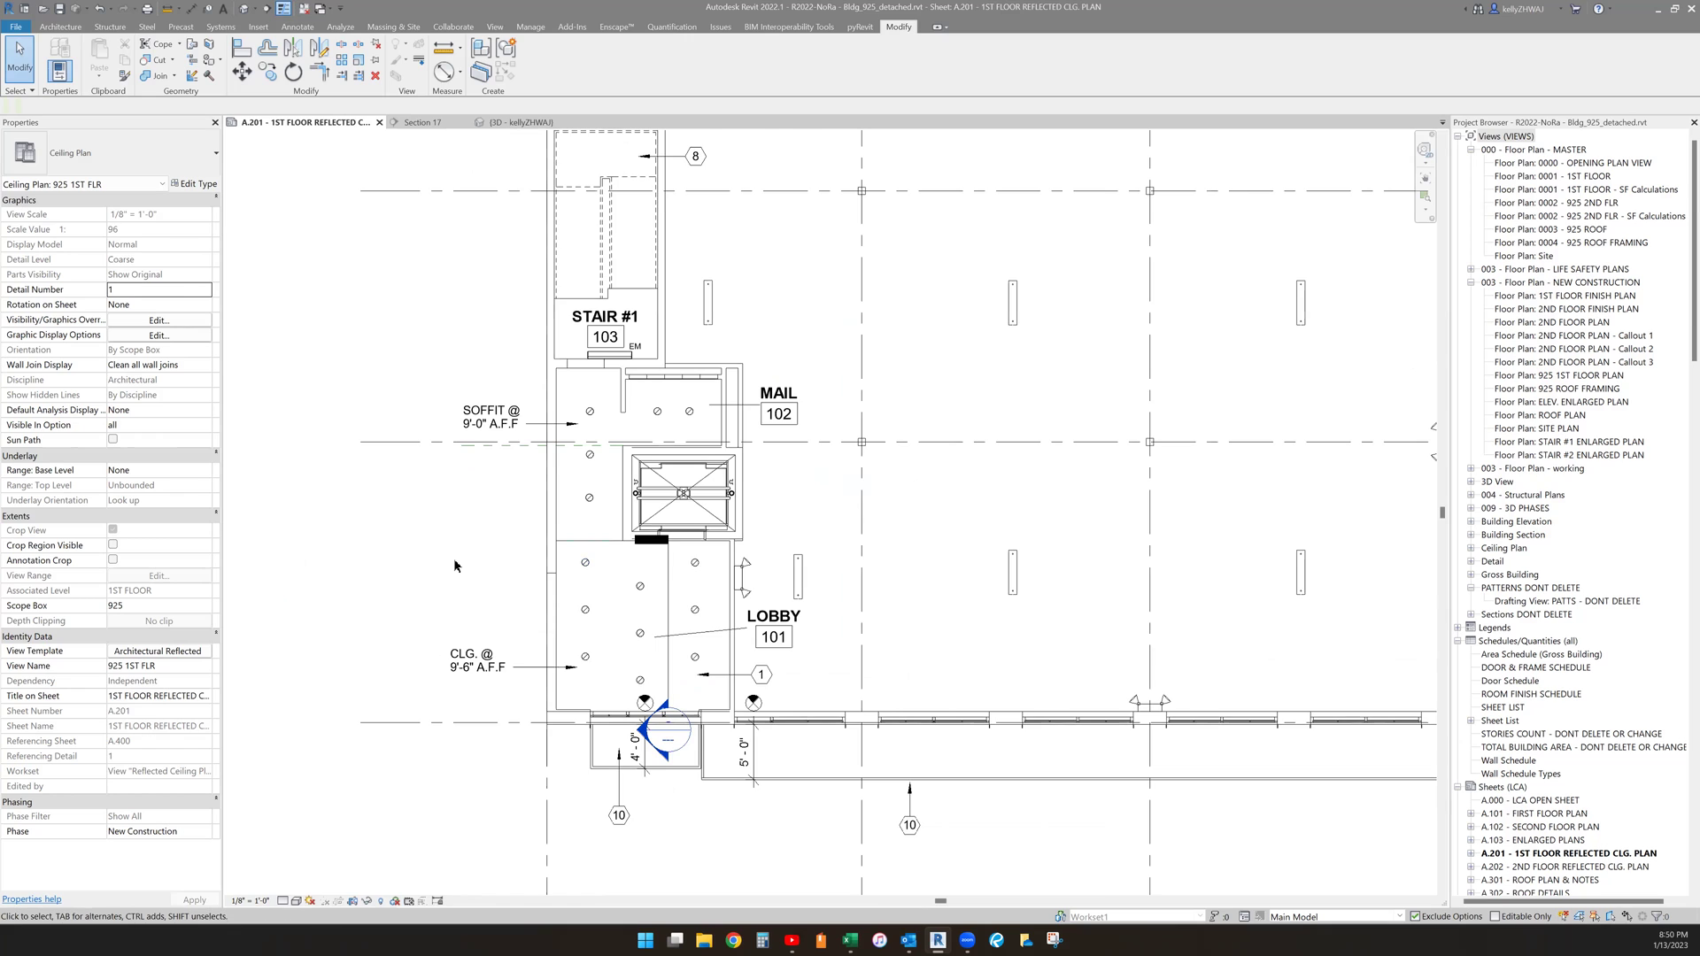
pyautogui.scroll(1, 442, 584)
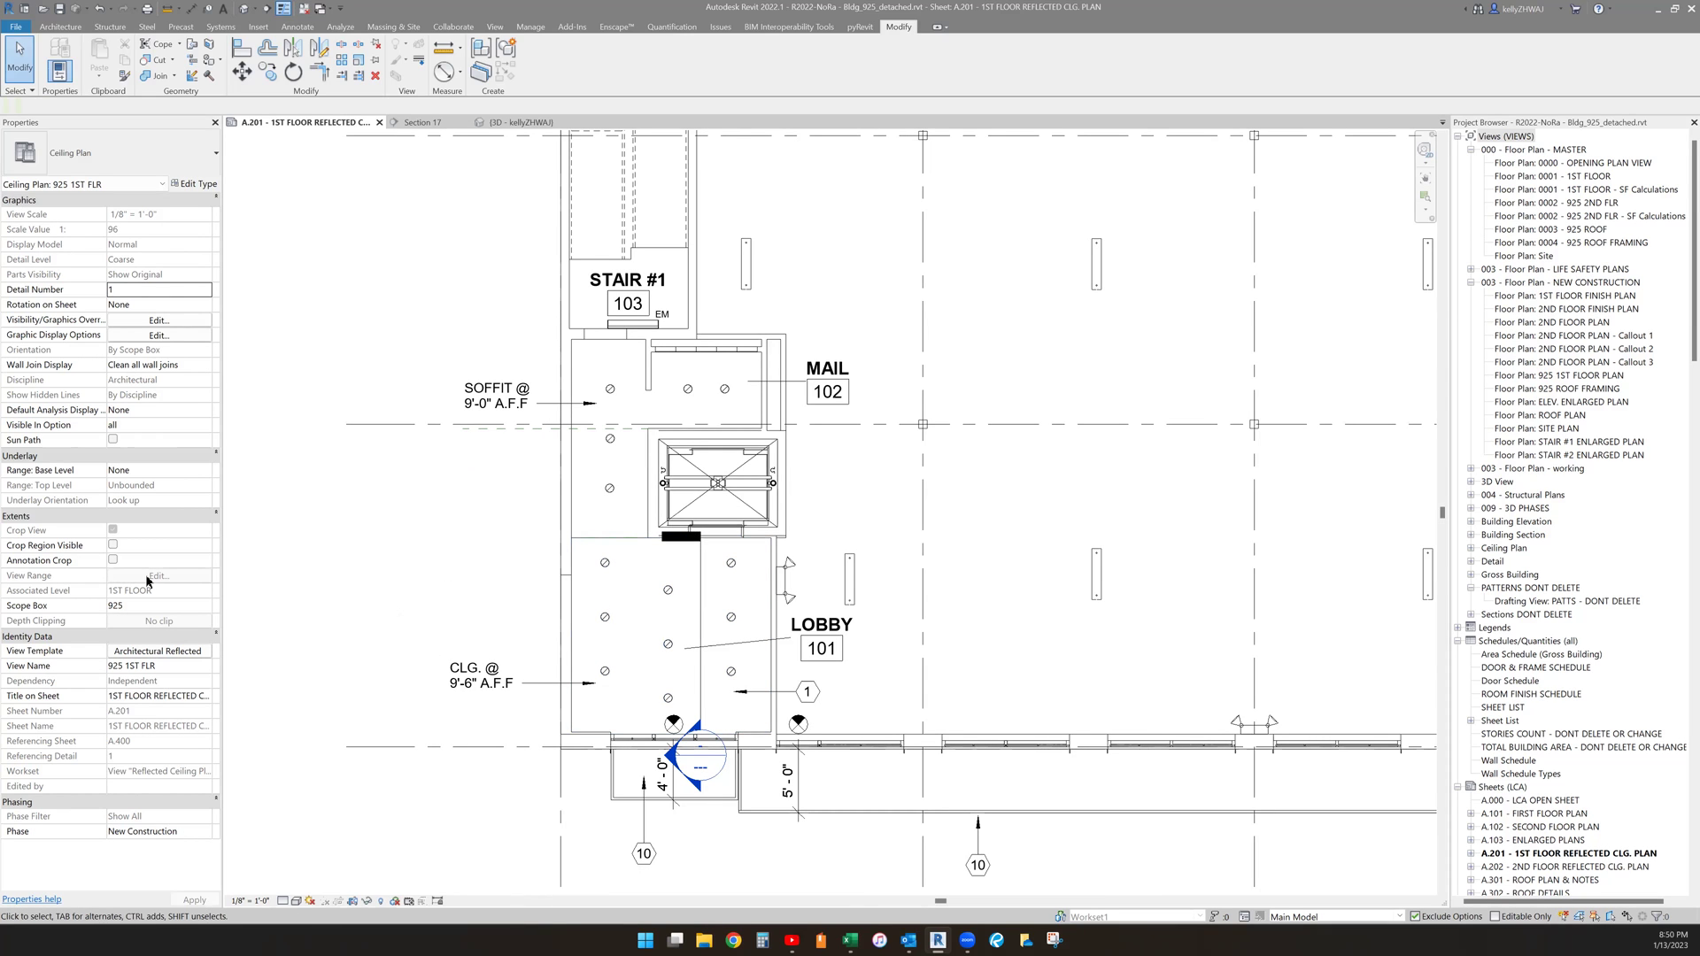
# - In Section 17, add a 4'-3" aligned dimension from the 2nd floor line to the joist line
pyautogui.click(436, 121)
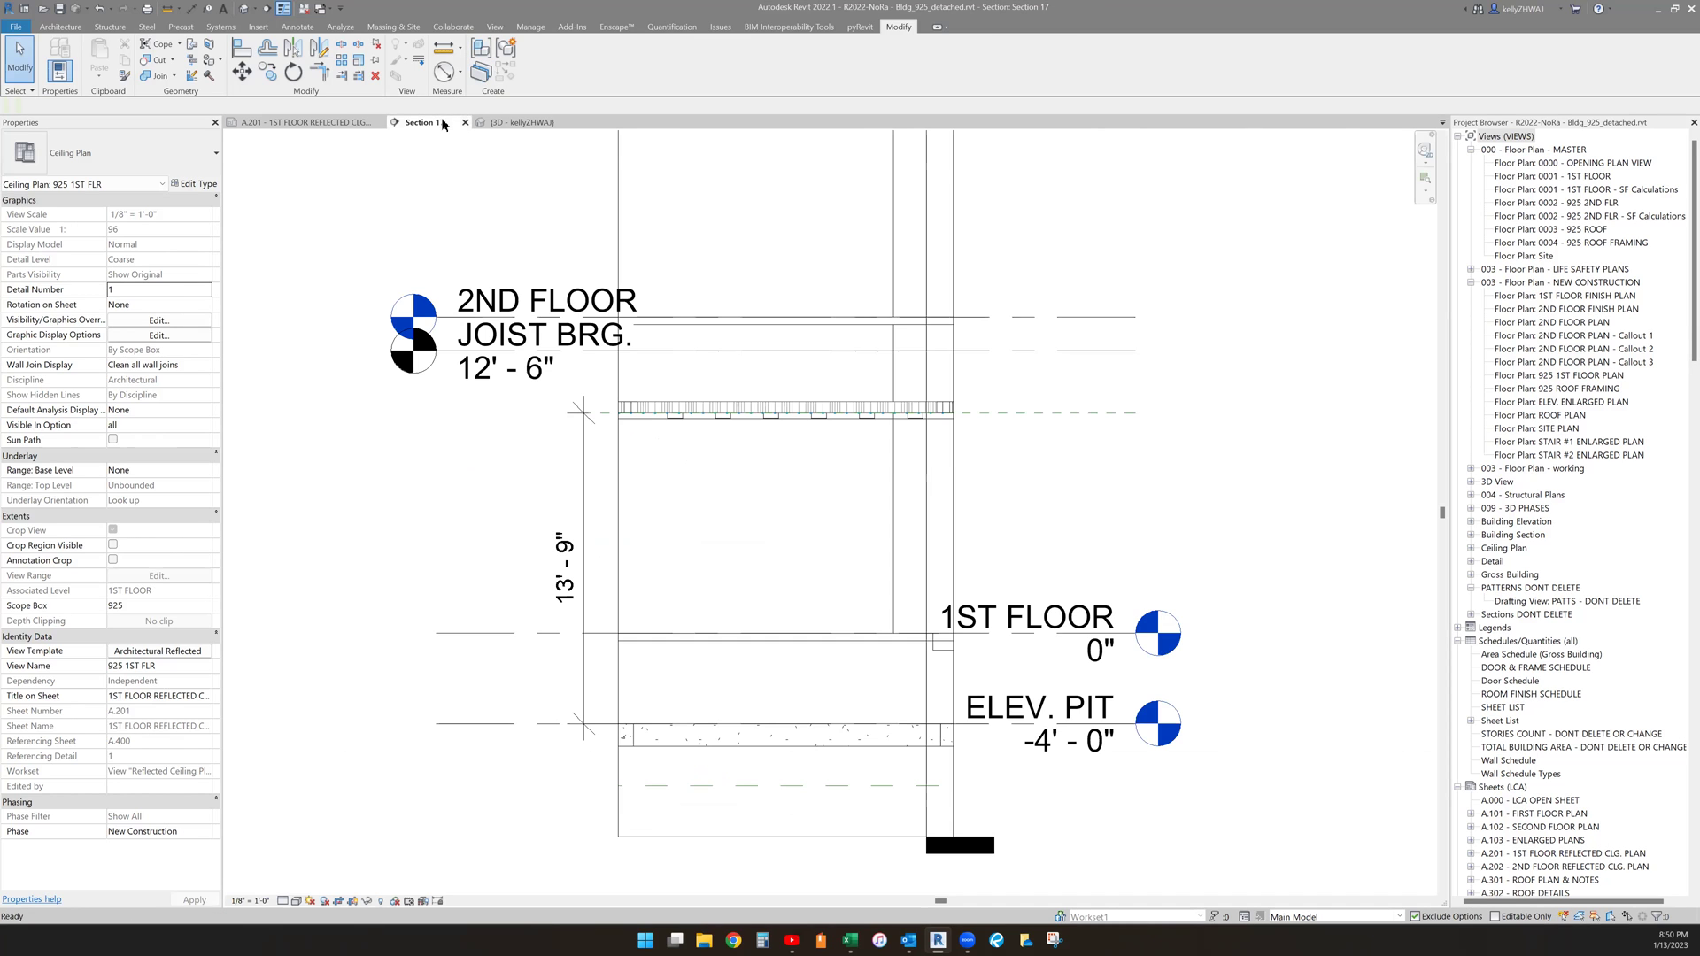
pyautogui.click(907, 408)
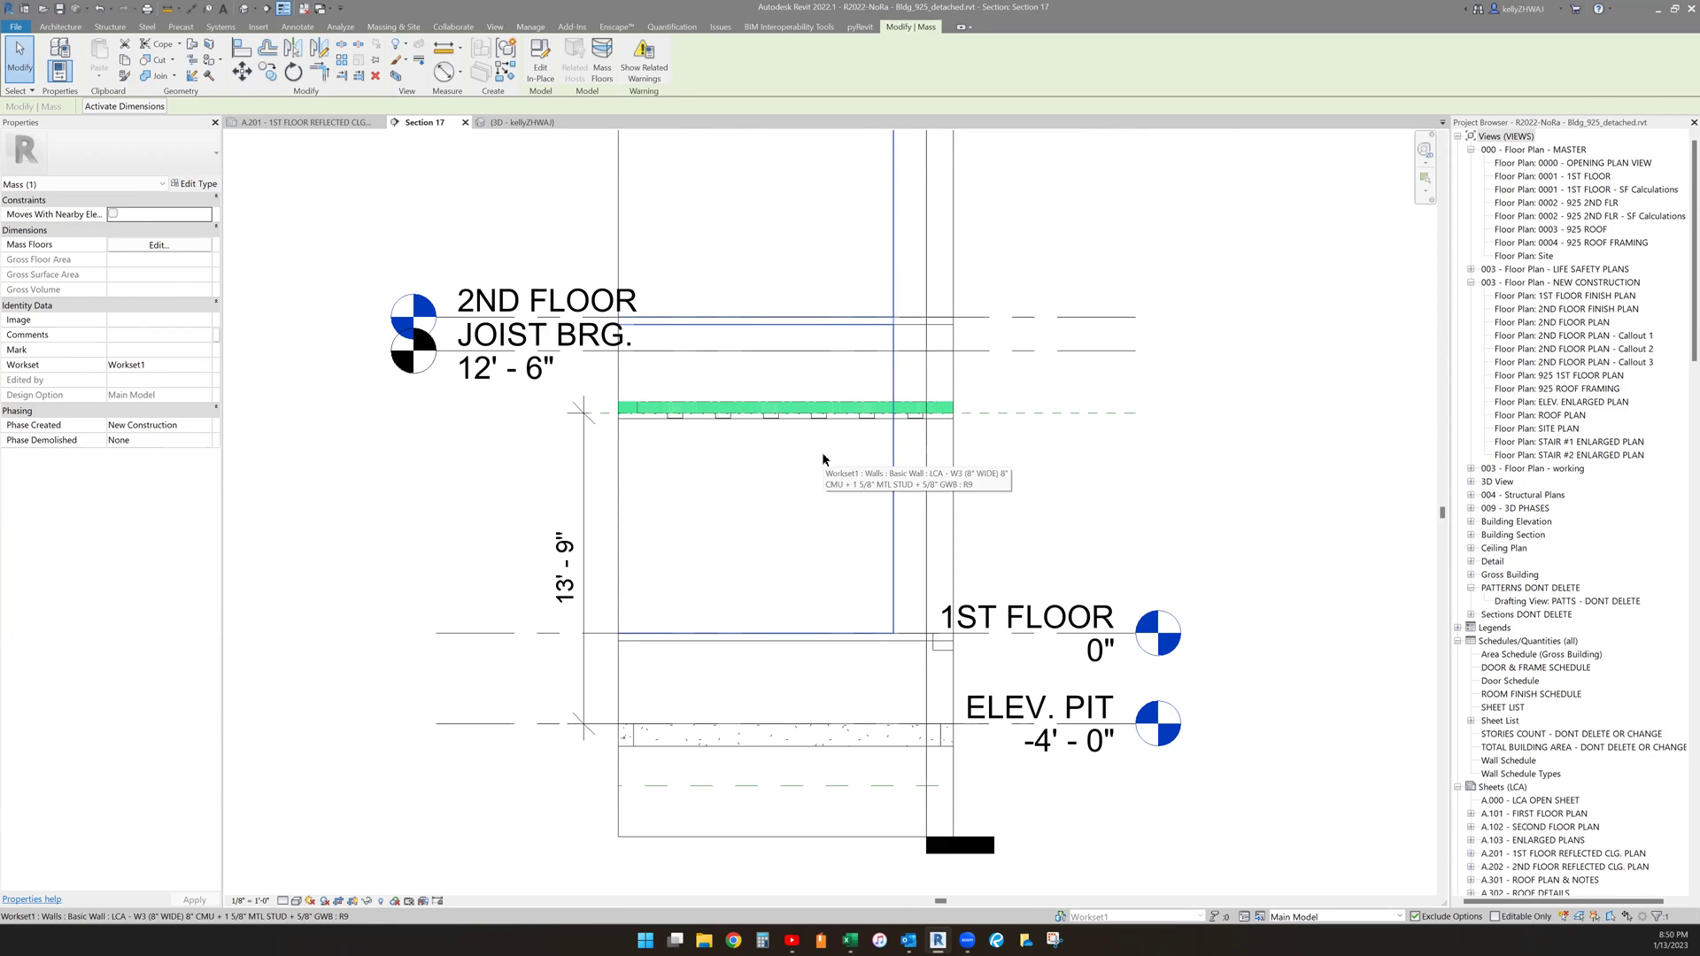
pyautogui.click(1010, 445)
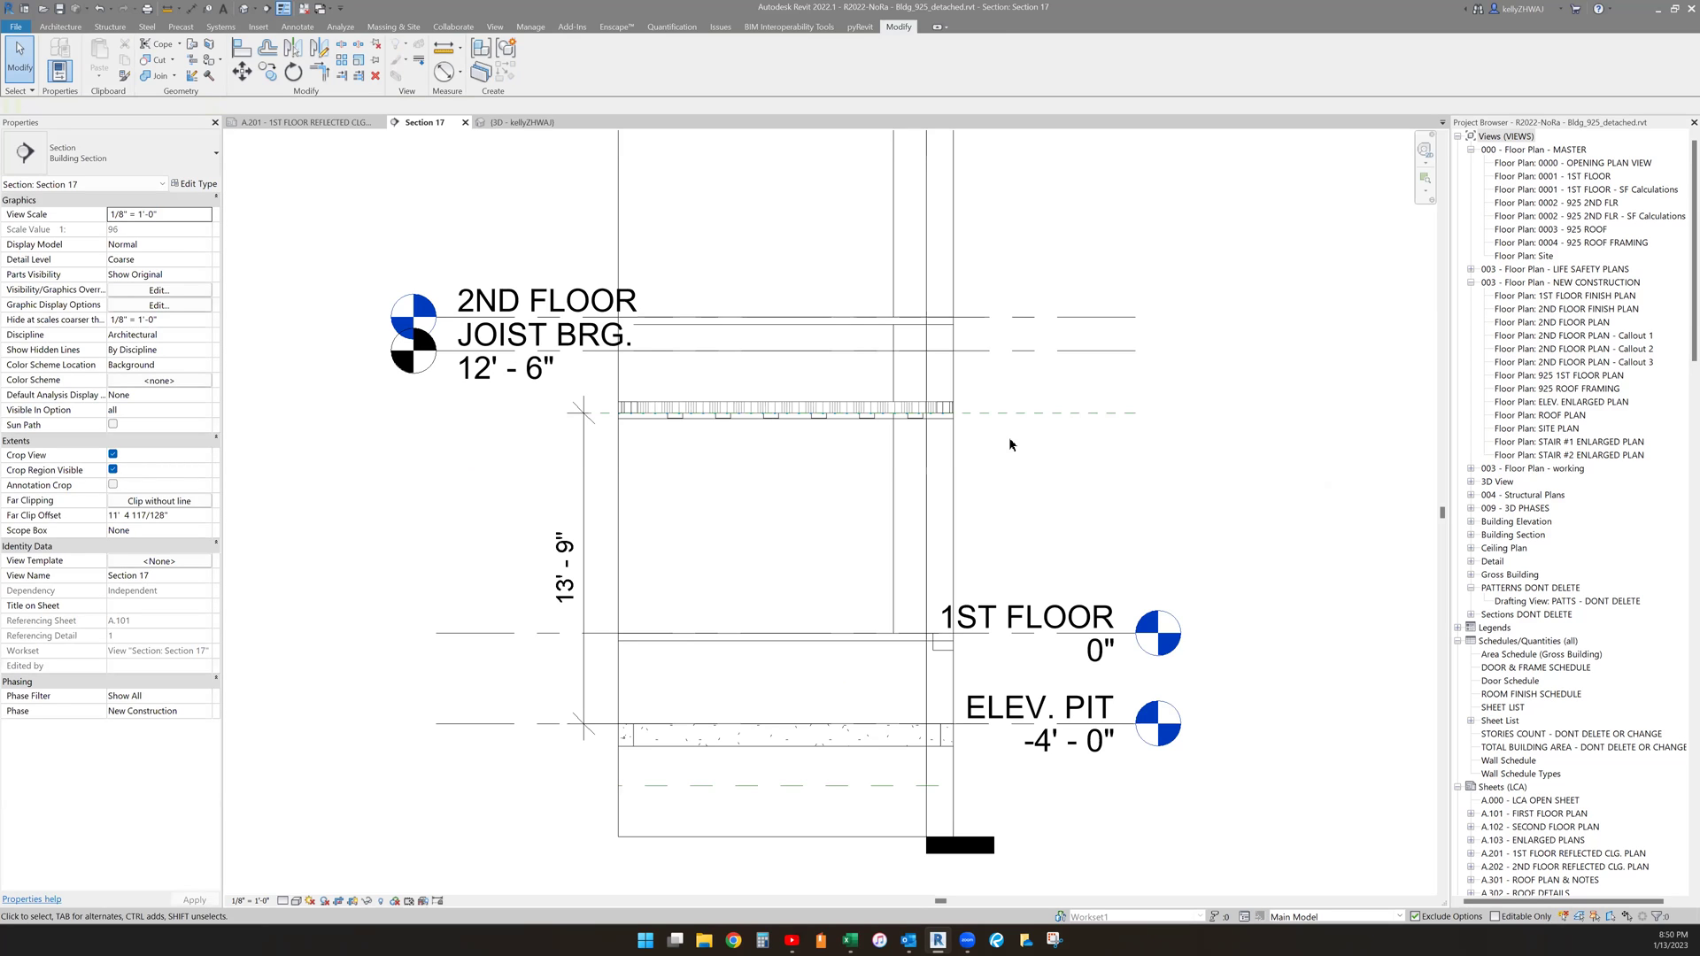
pyautogui.press('d')
pyautogui.press('i')
pyautogui.click(1027, 321)
pyautogui.click(1024, 412)
pyautogui.click(1022, 474)
pyautogui.press('Escape')
pyautogui.press('Escape')
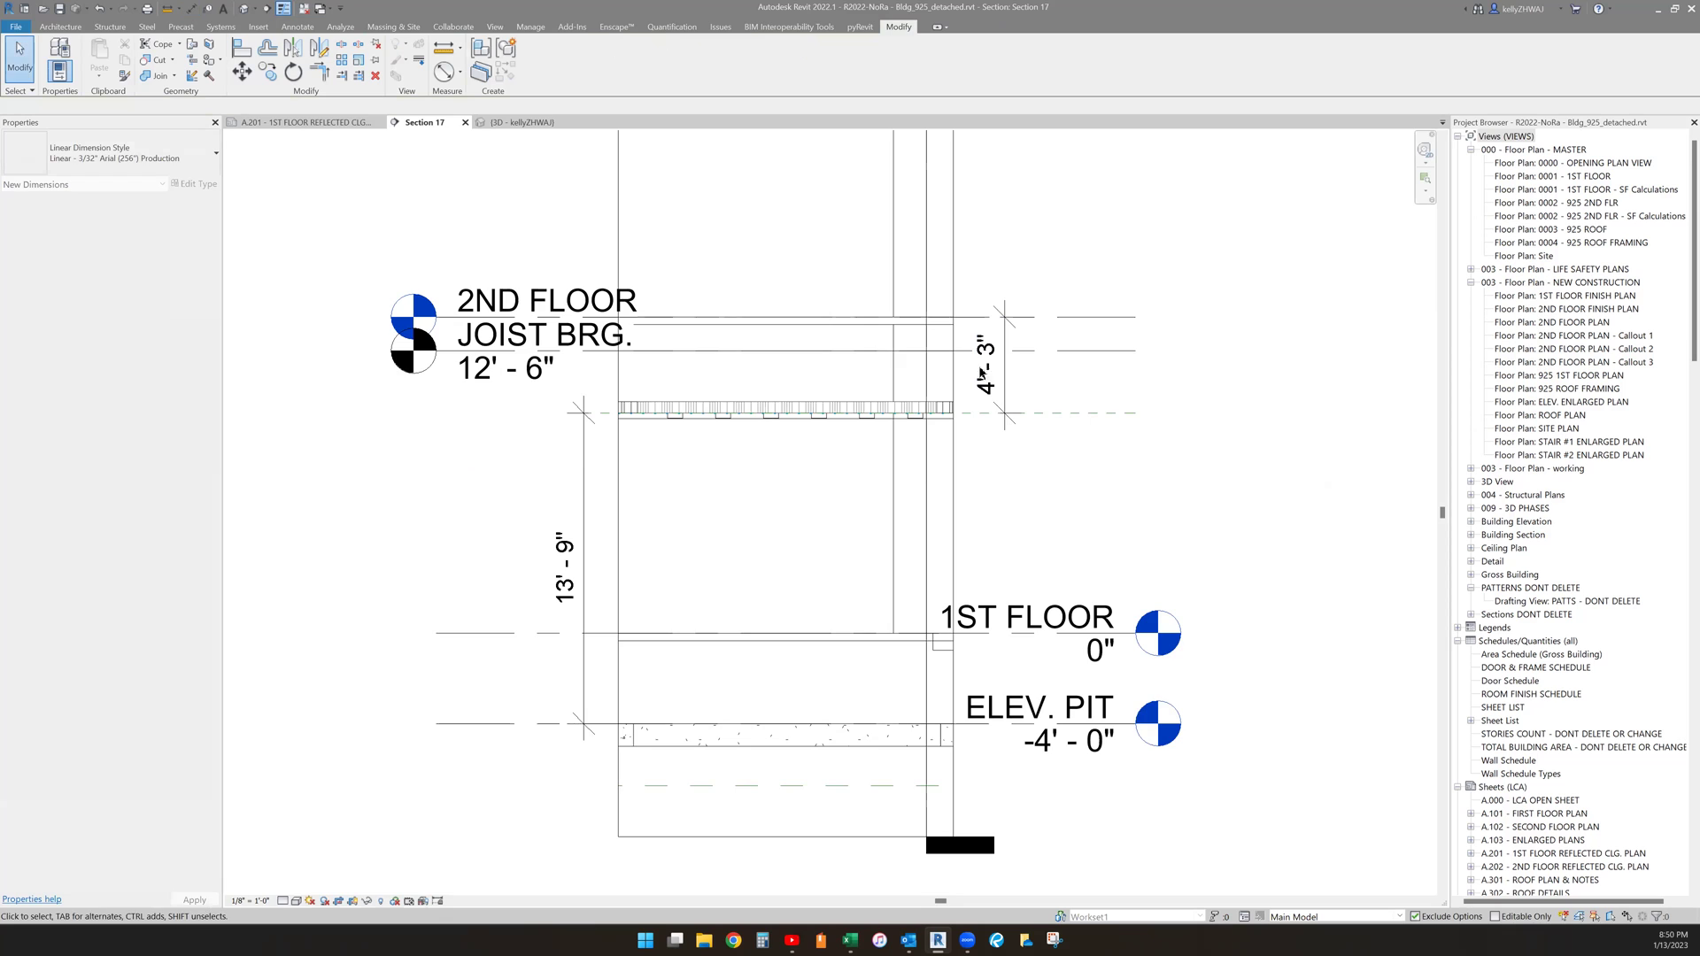
pyautogui.click(312, 124)
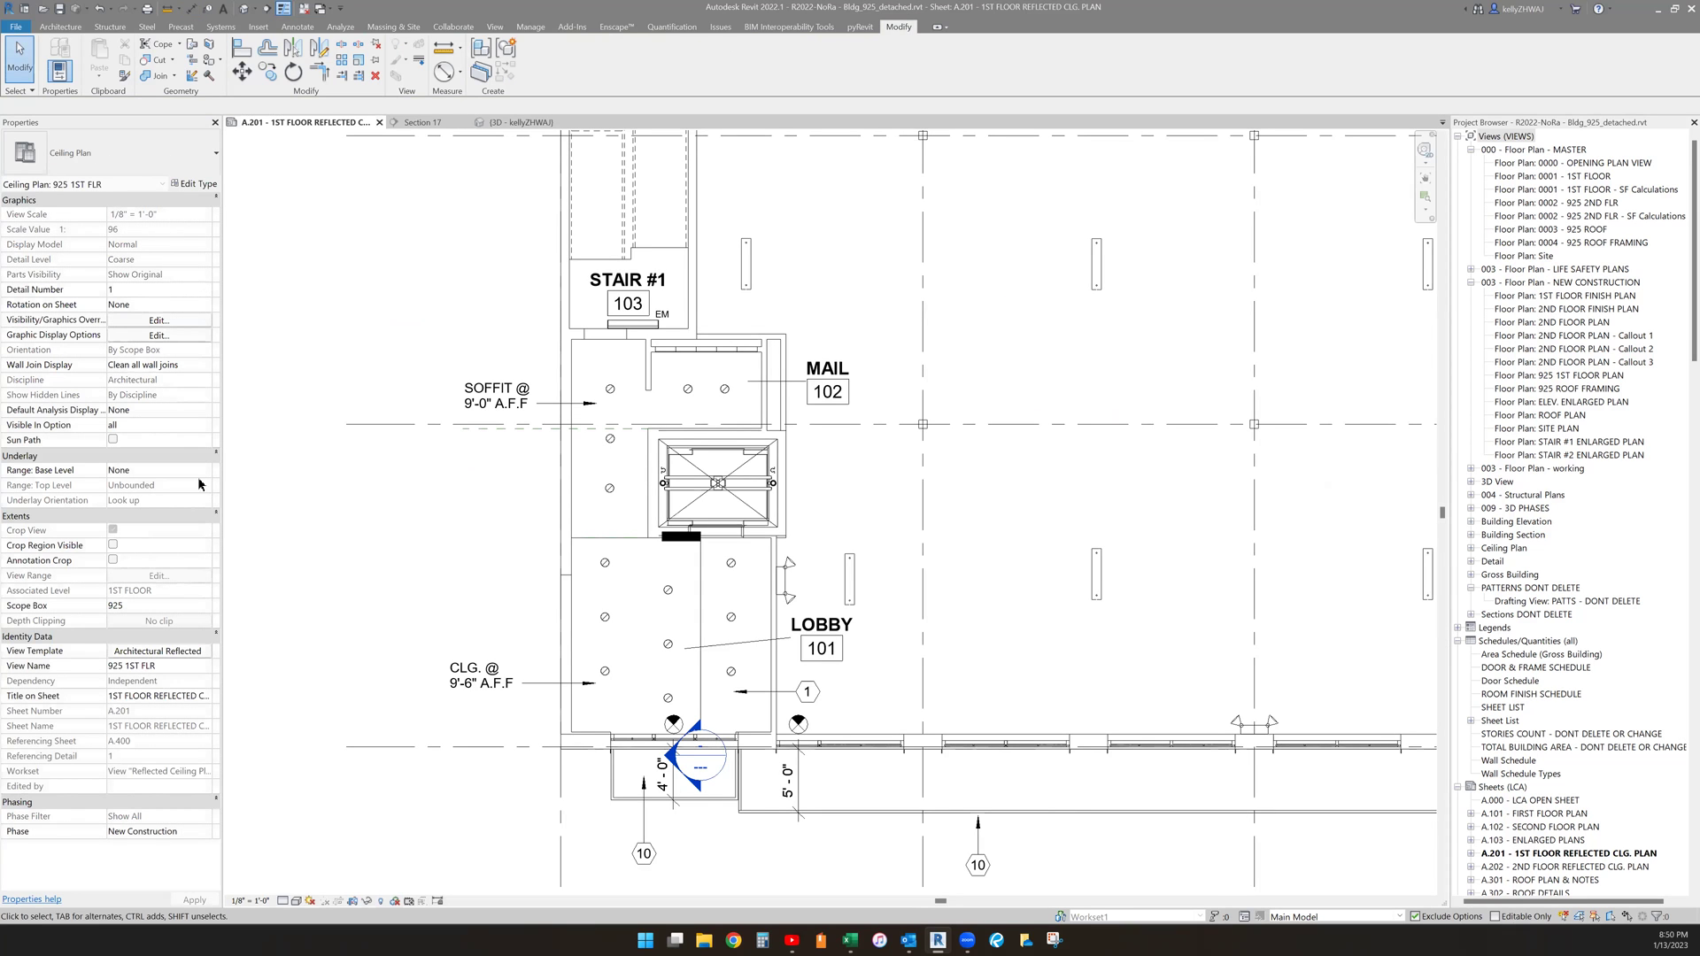
# - Set the Architectural Reflected template's View Range cut plane offset to 8' 0"
pyautogui.click(181, 652)
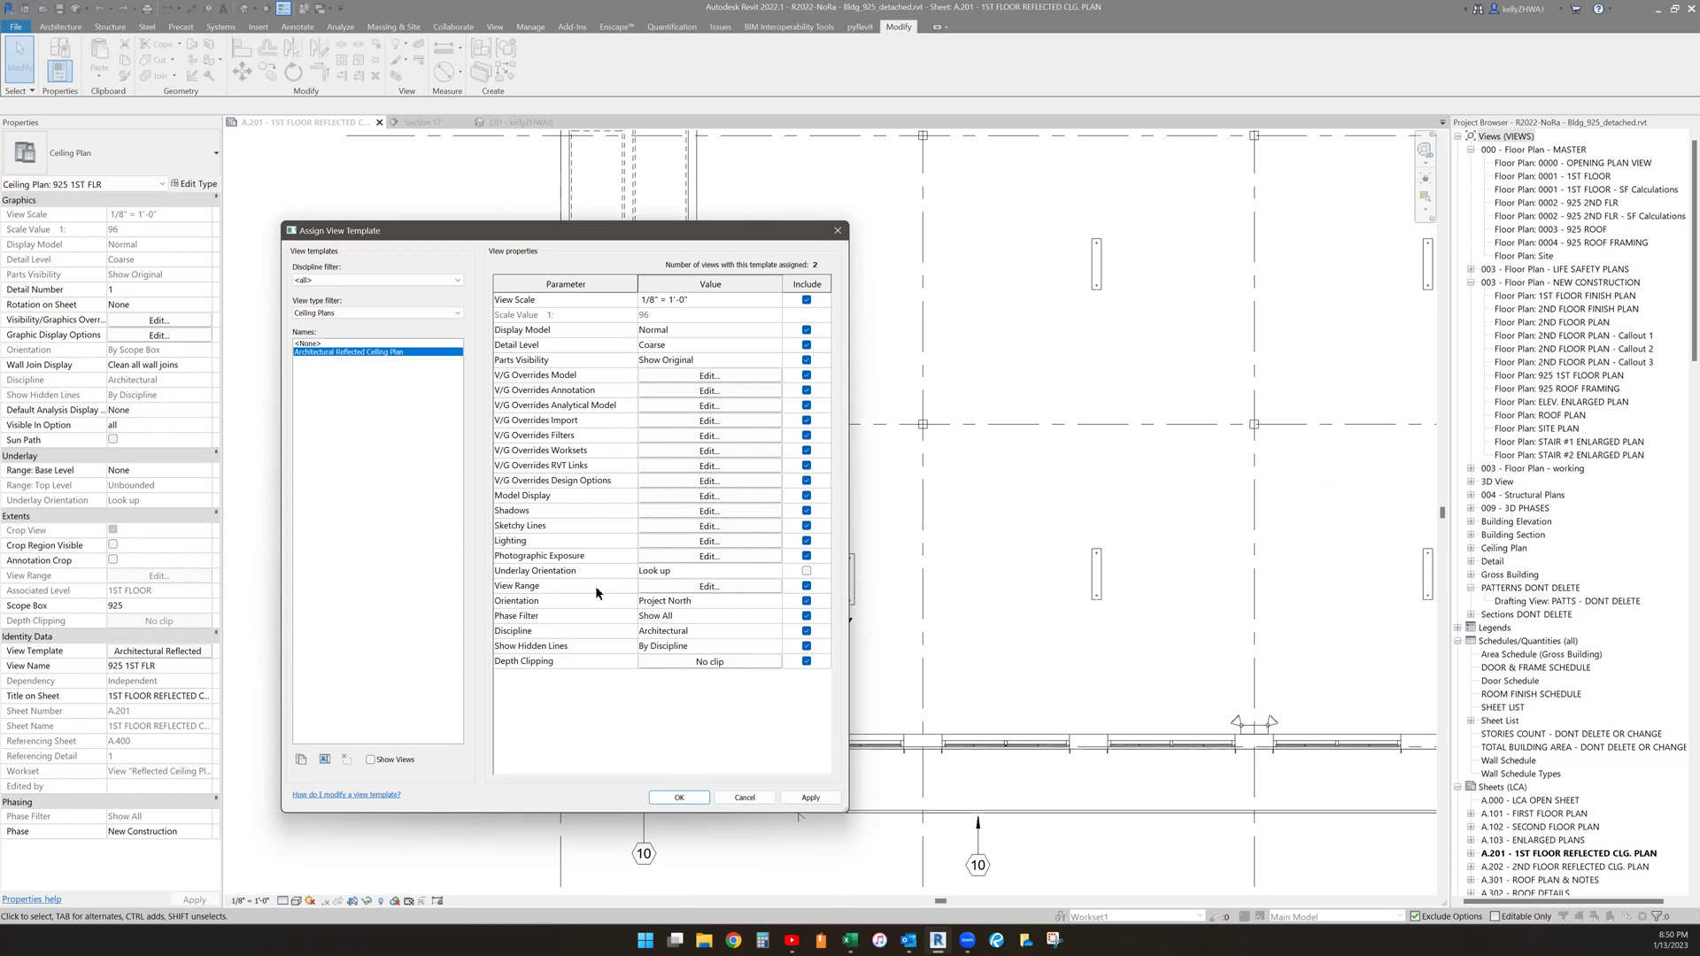
pyautogui.click(695, 589)
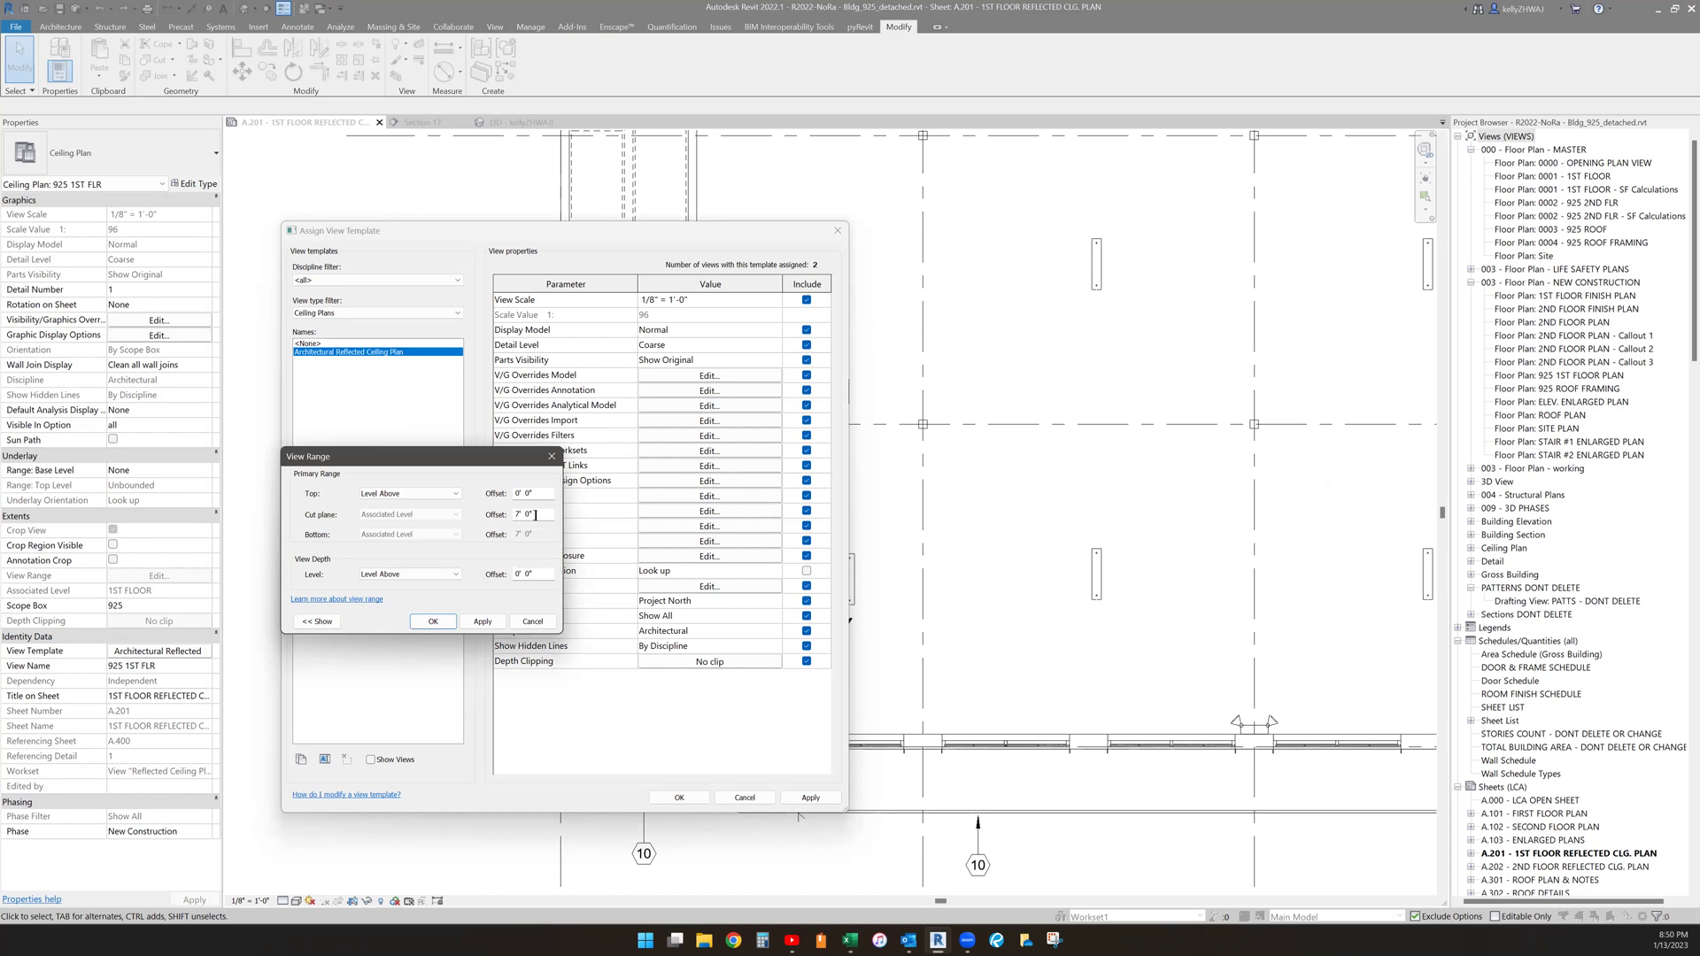
pyautogui.moveTo(541, 514); pyautogui.dragTo(498, 515)
pyautogui.click(484, 625)
pyautogui.click(431, 623)
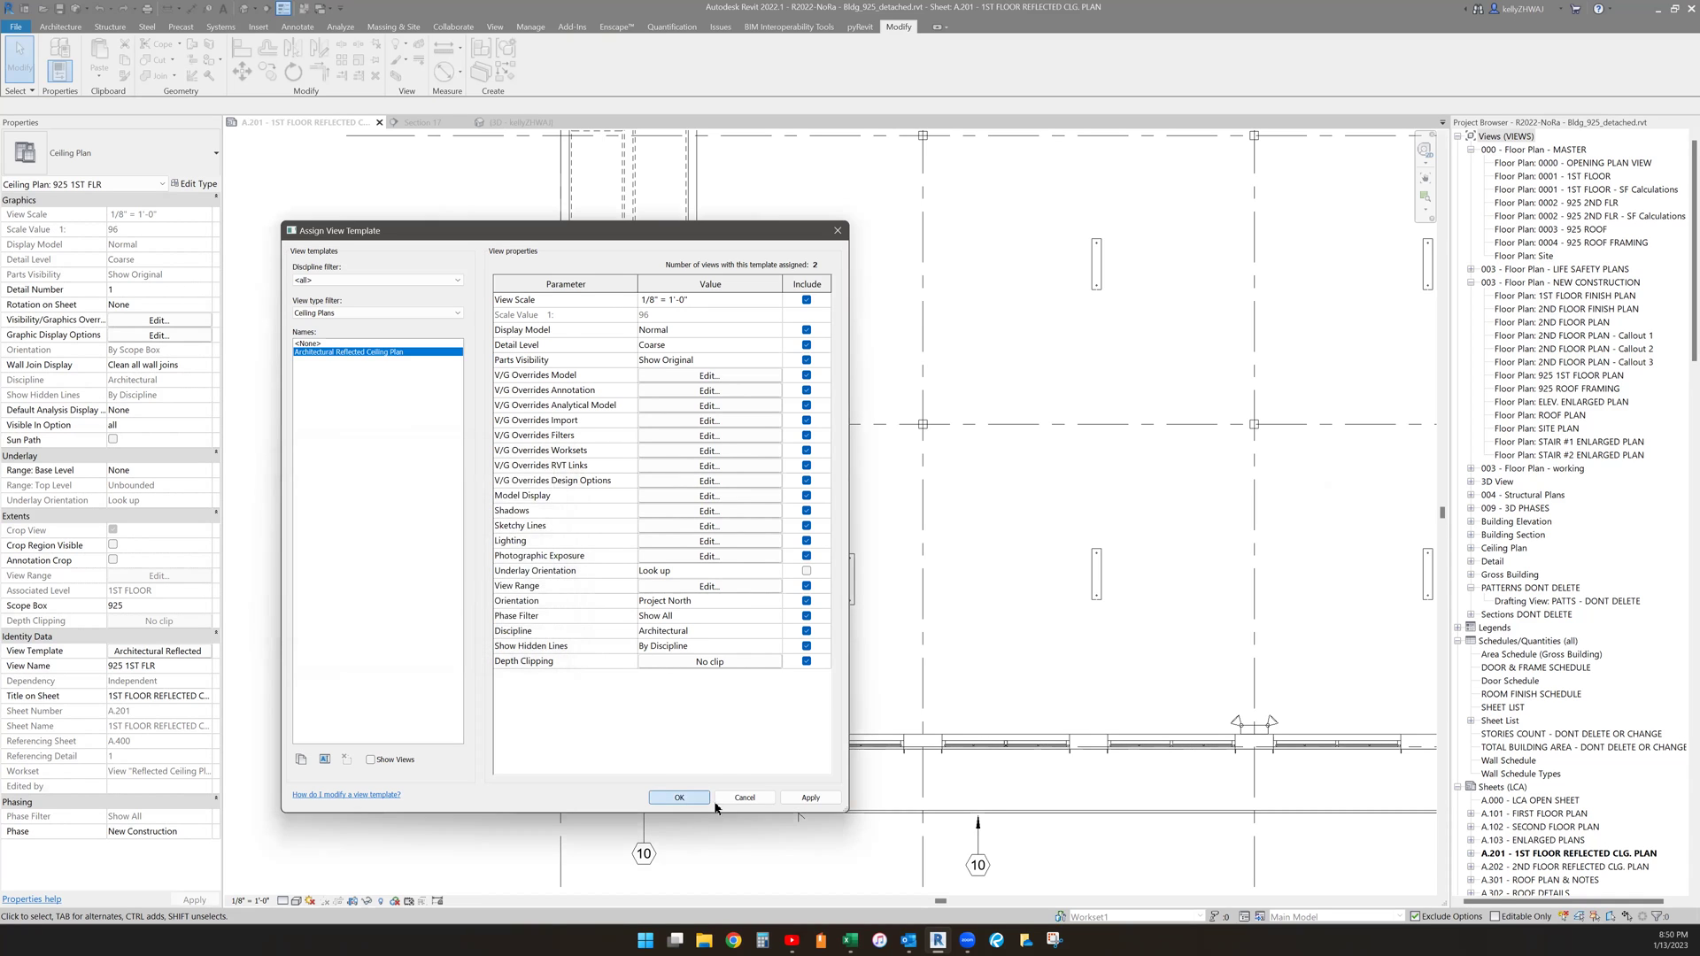
pyautogui.click(678, 796)
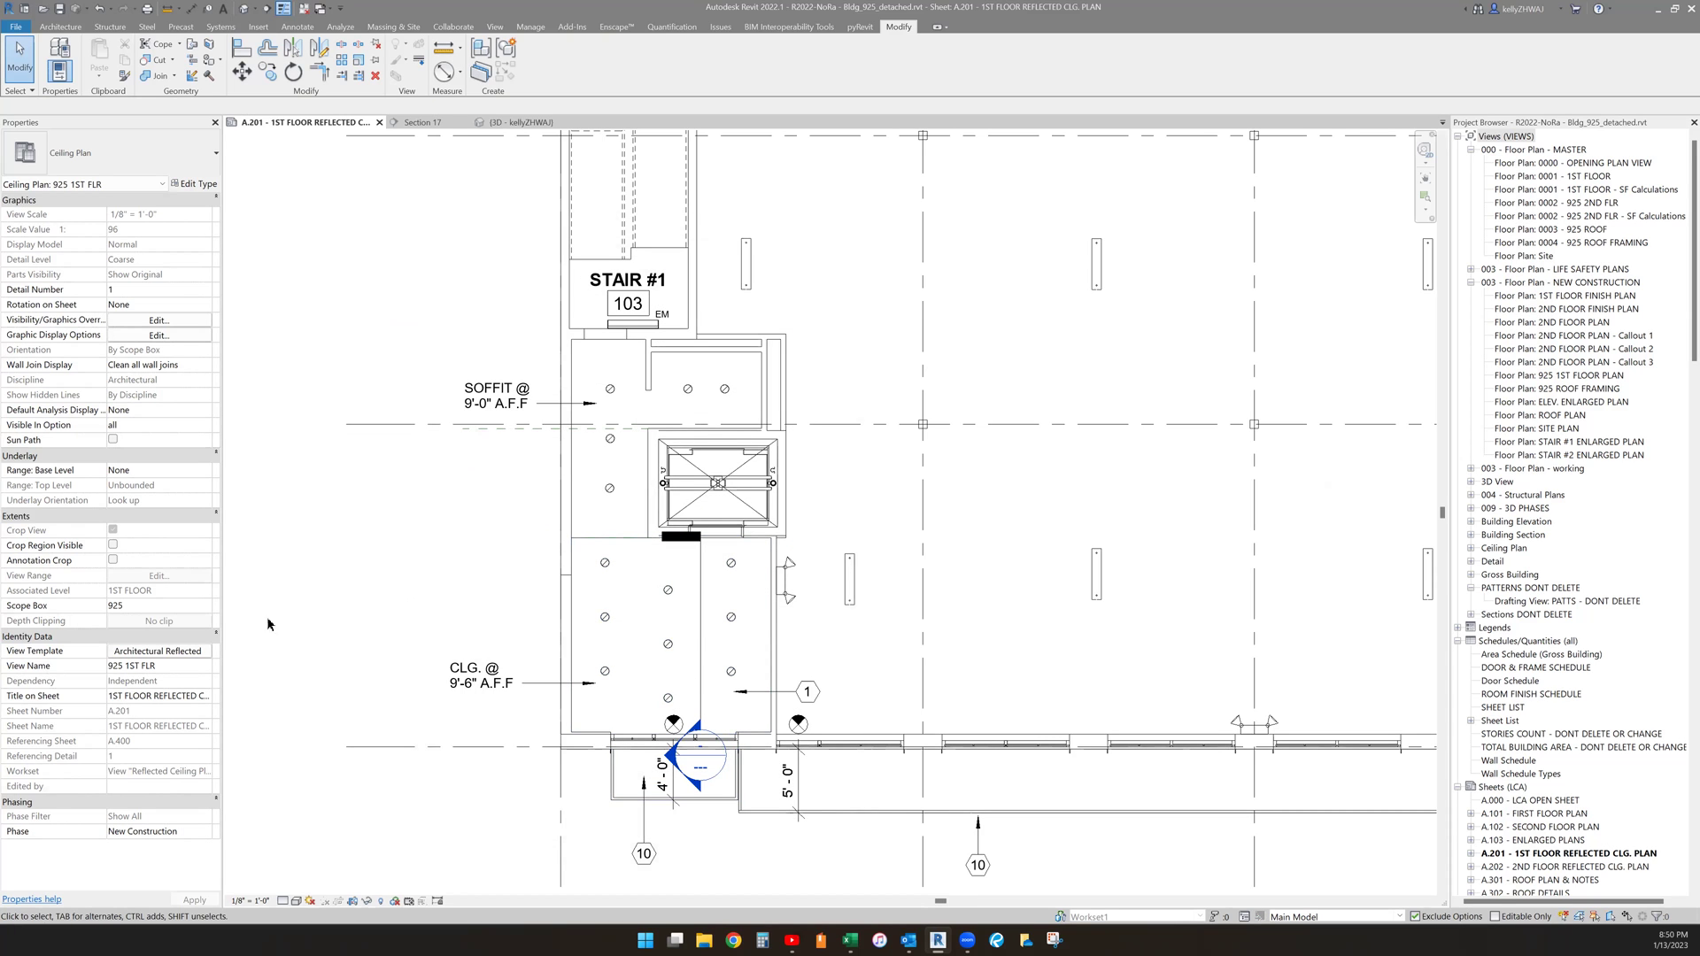
# - Uncheck Include for View Range so the template no longer controls it
pyautogui.click(180, 654)
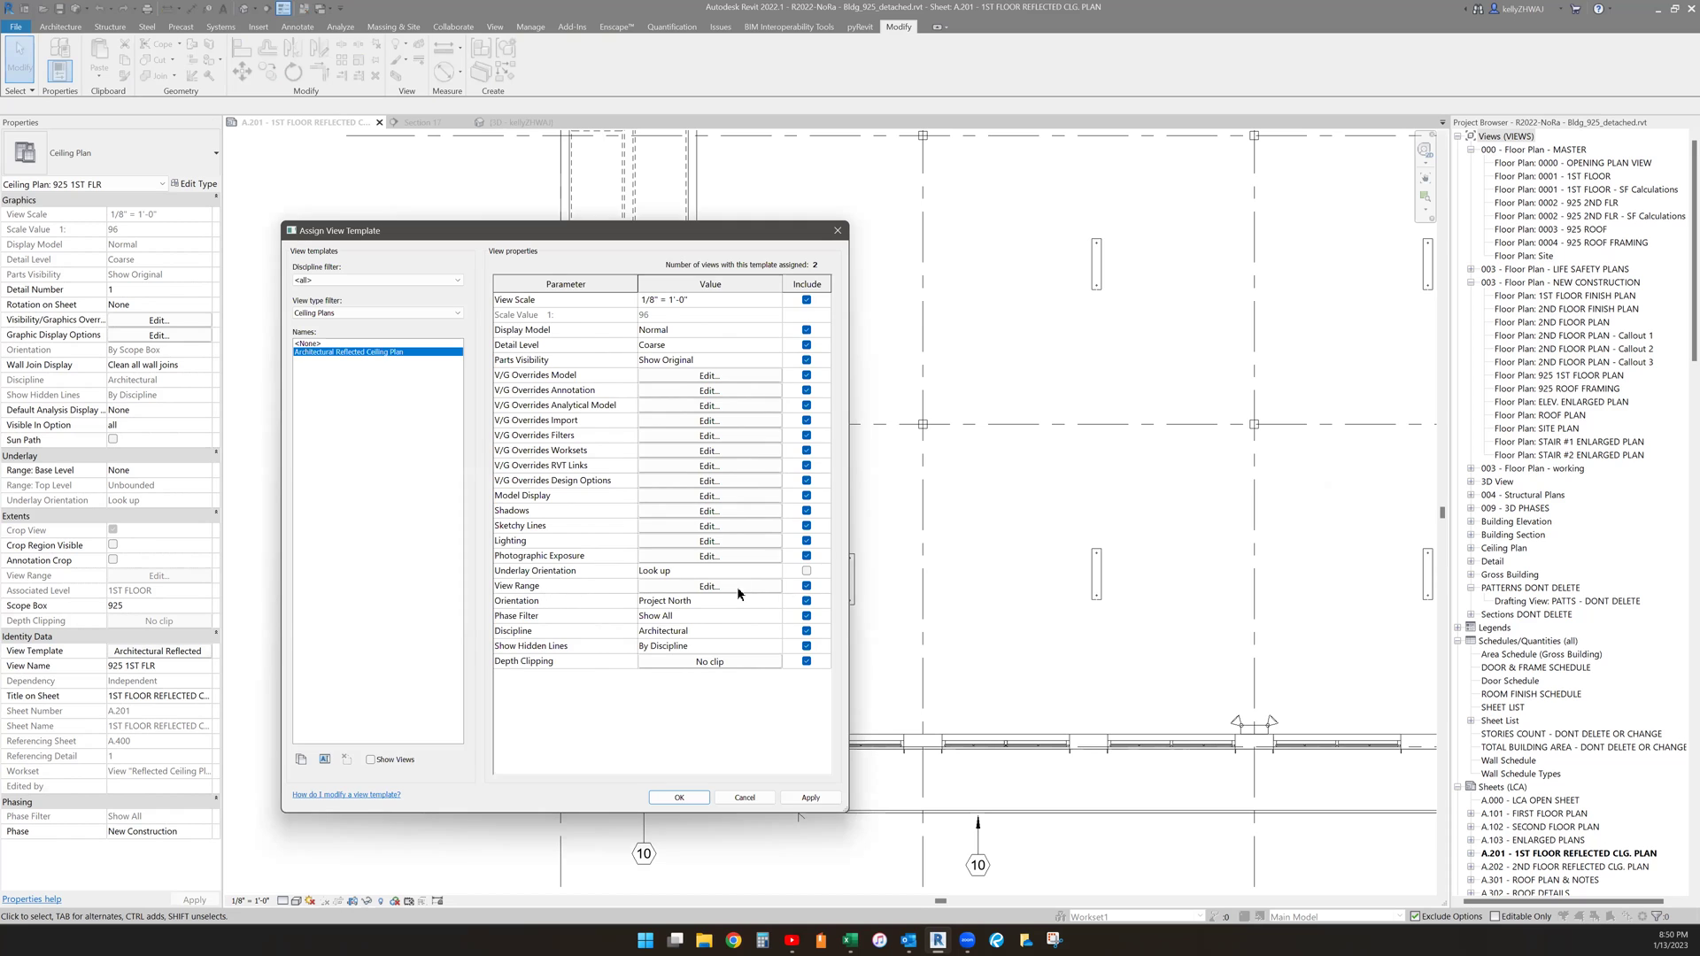
pyautogui.click(805, 587)
pyautogui.press('Return')
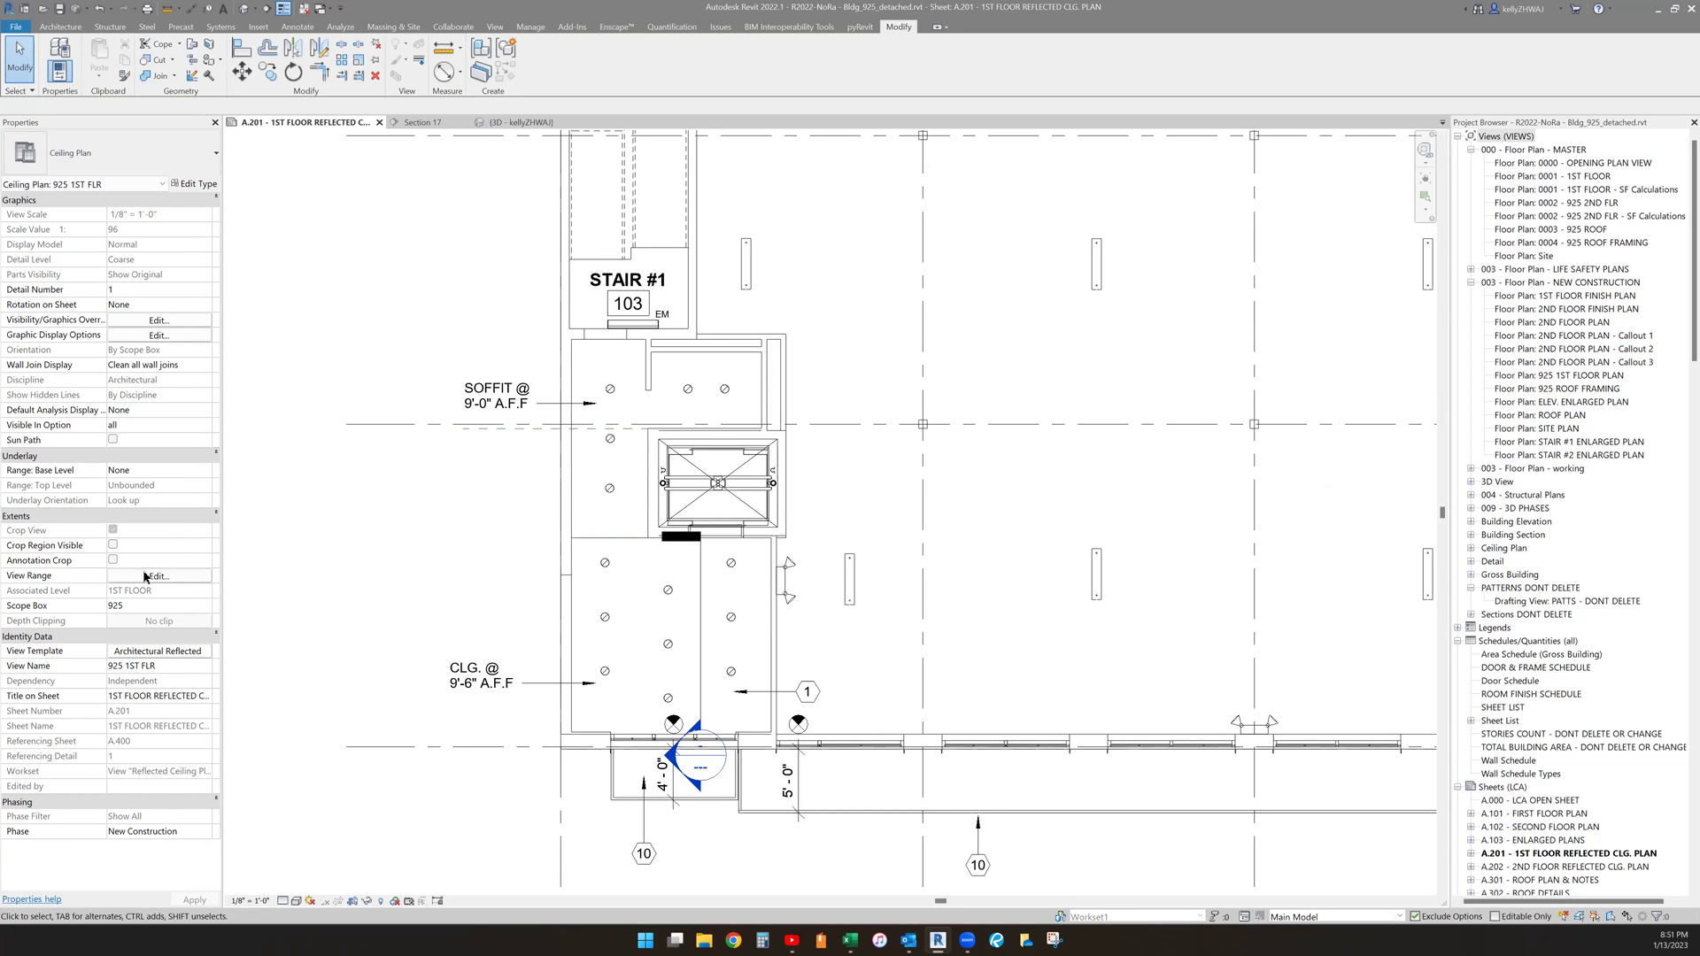
# - Change the plan's own View Range cut plane offset so the Lobby 101 Squares lattice shows
pyautogui.click(152, 574)
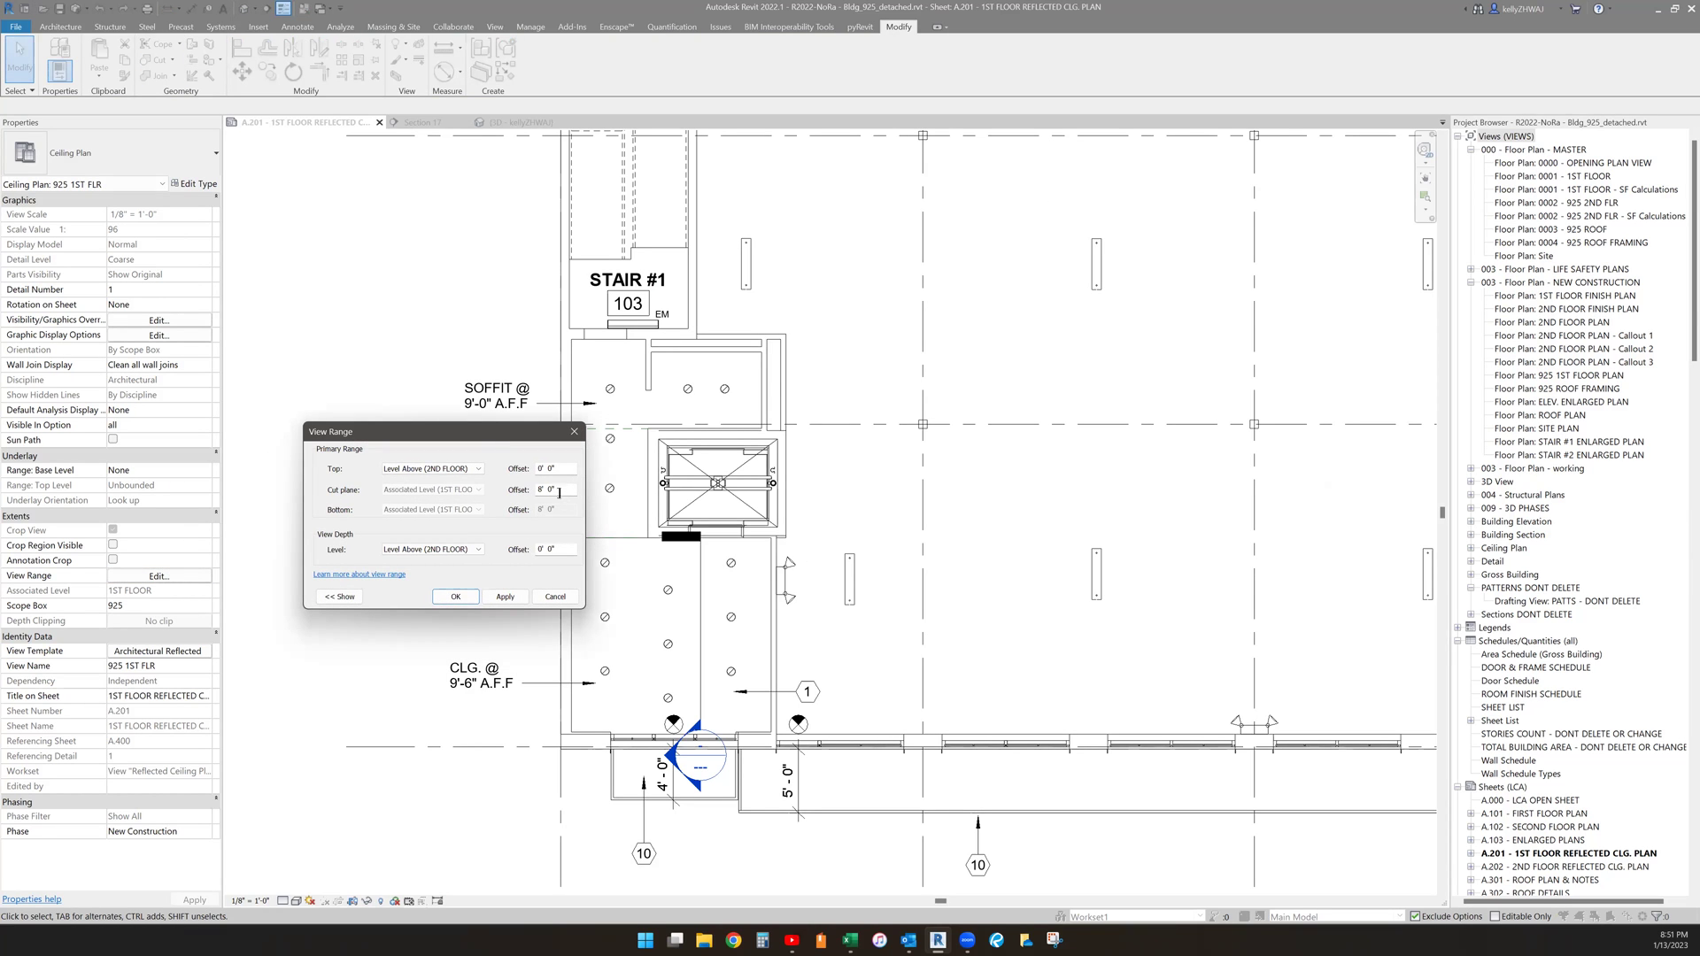
pyautogui.click(560, 489)
pyautogui.press('Return')
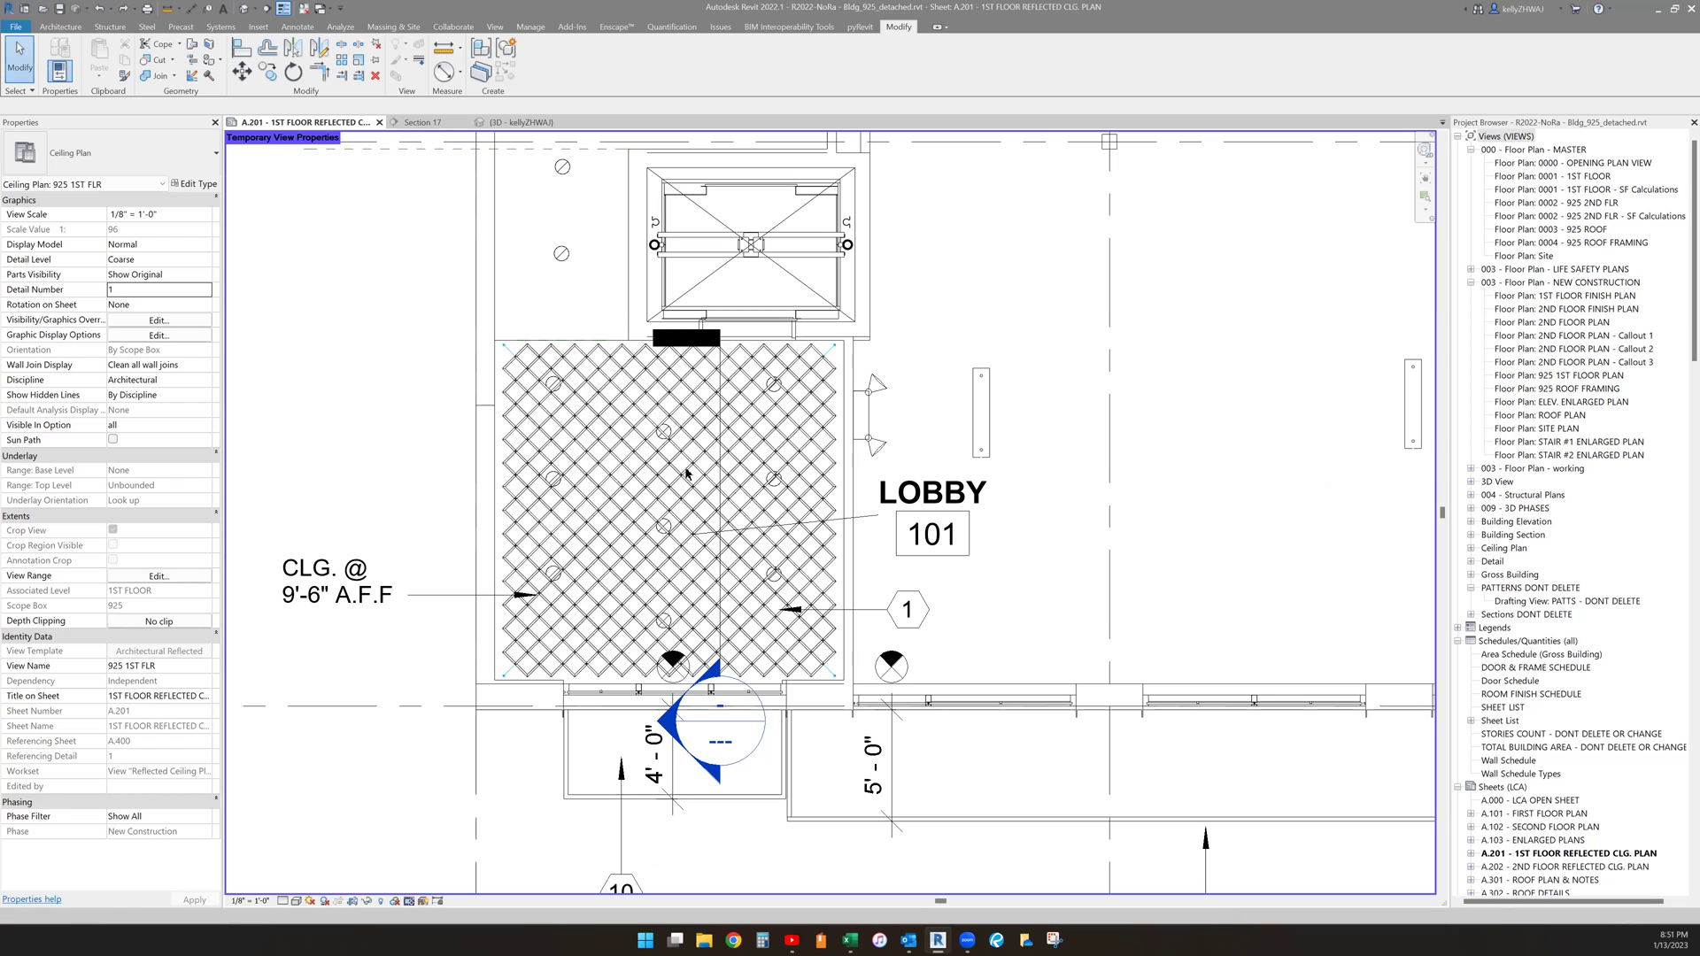
# - Turn off temporary view properties by choosing Restore View Properties
pyautogui.click(442, 901)
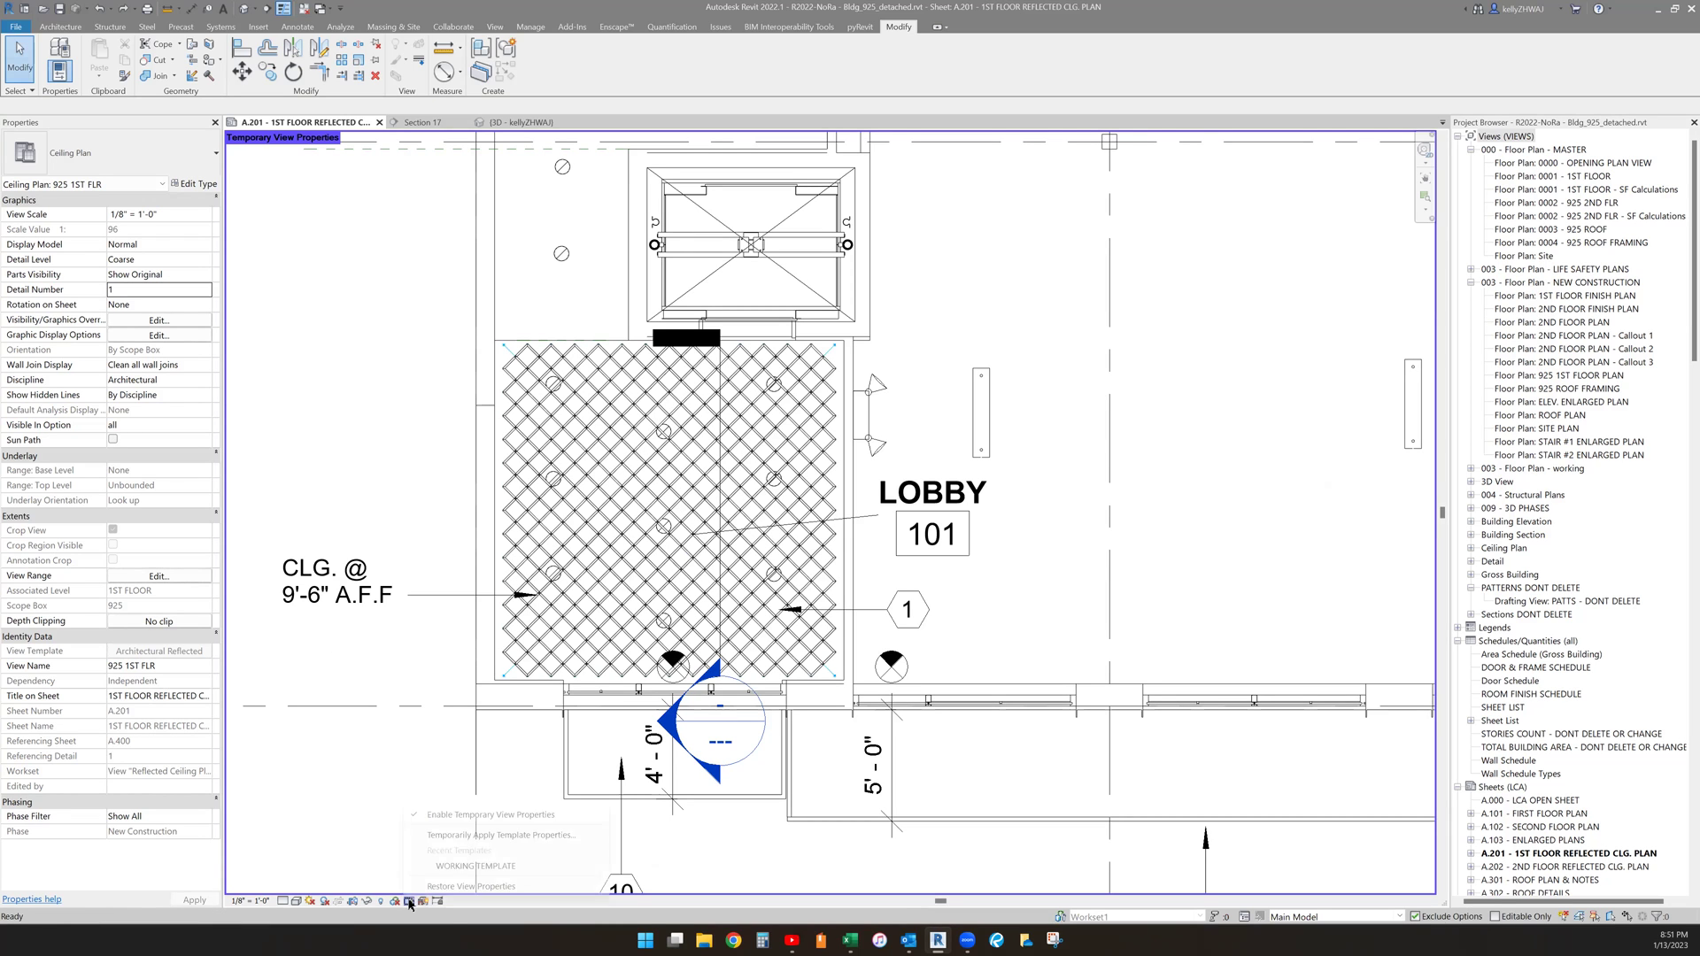
pyautogui.click(452, 886)
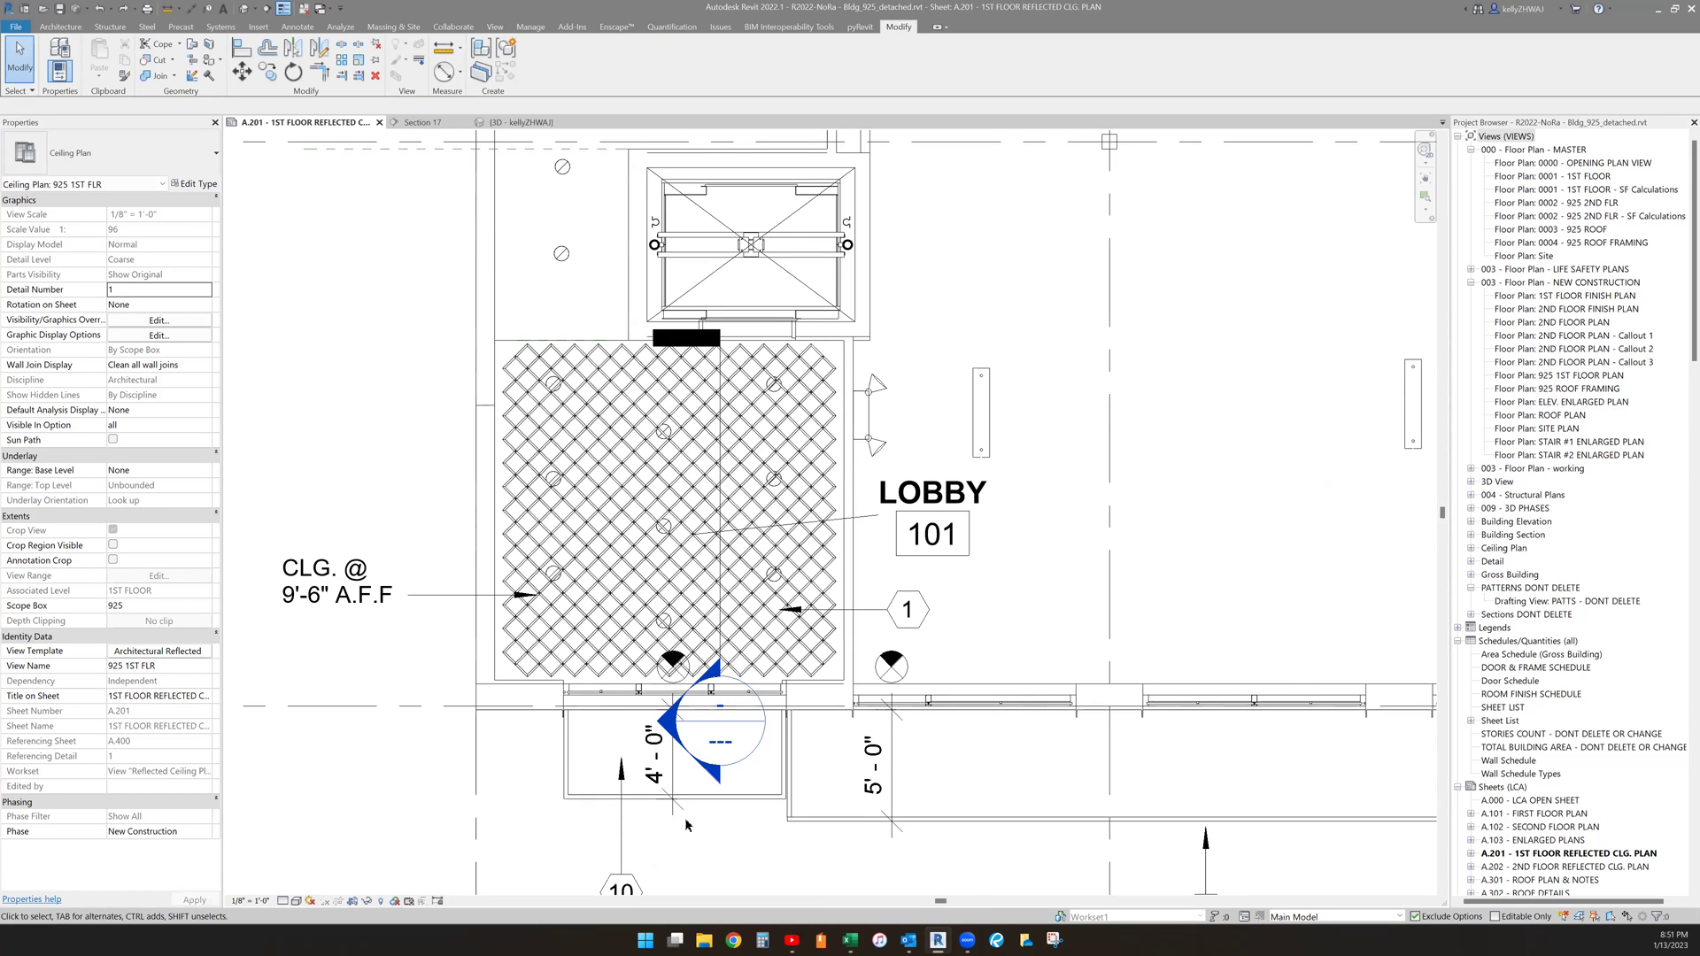
pyautogui.scroll(-2, 683, 823)
pyautogui.scroll(2, 480, 675)
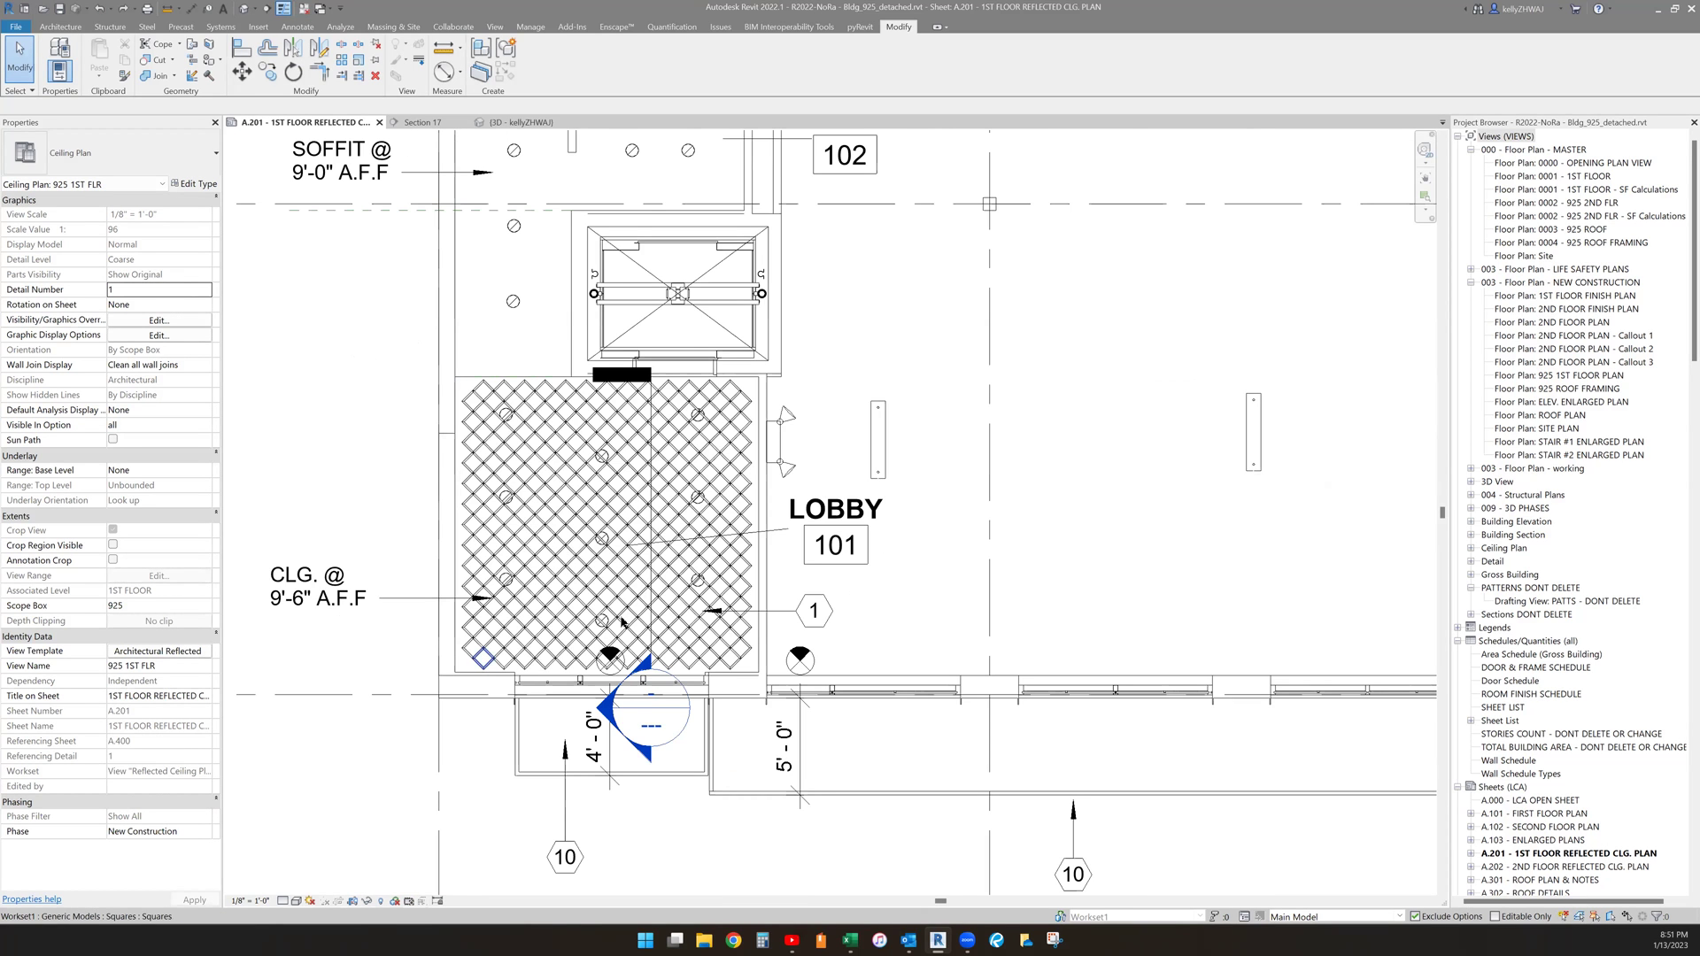